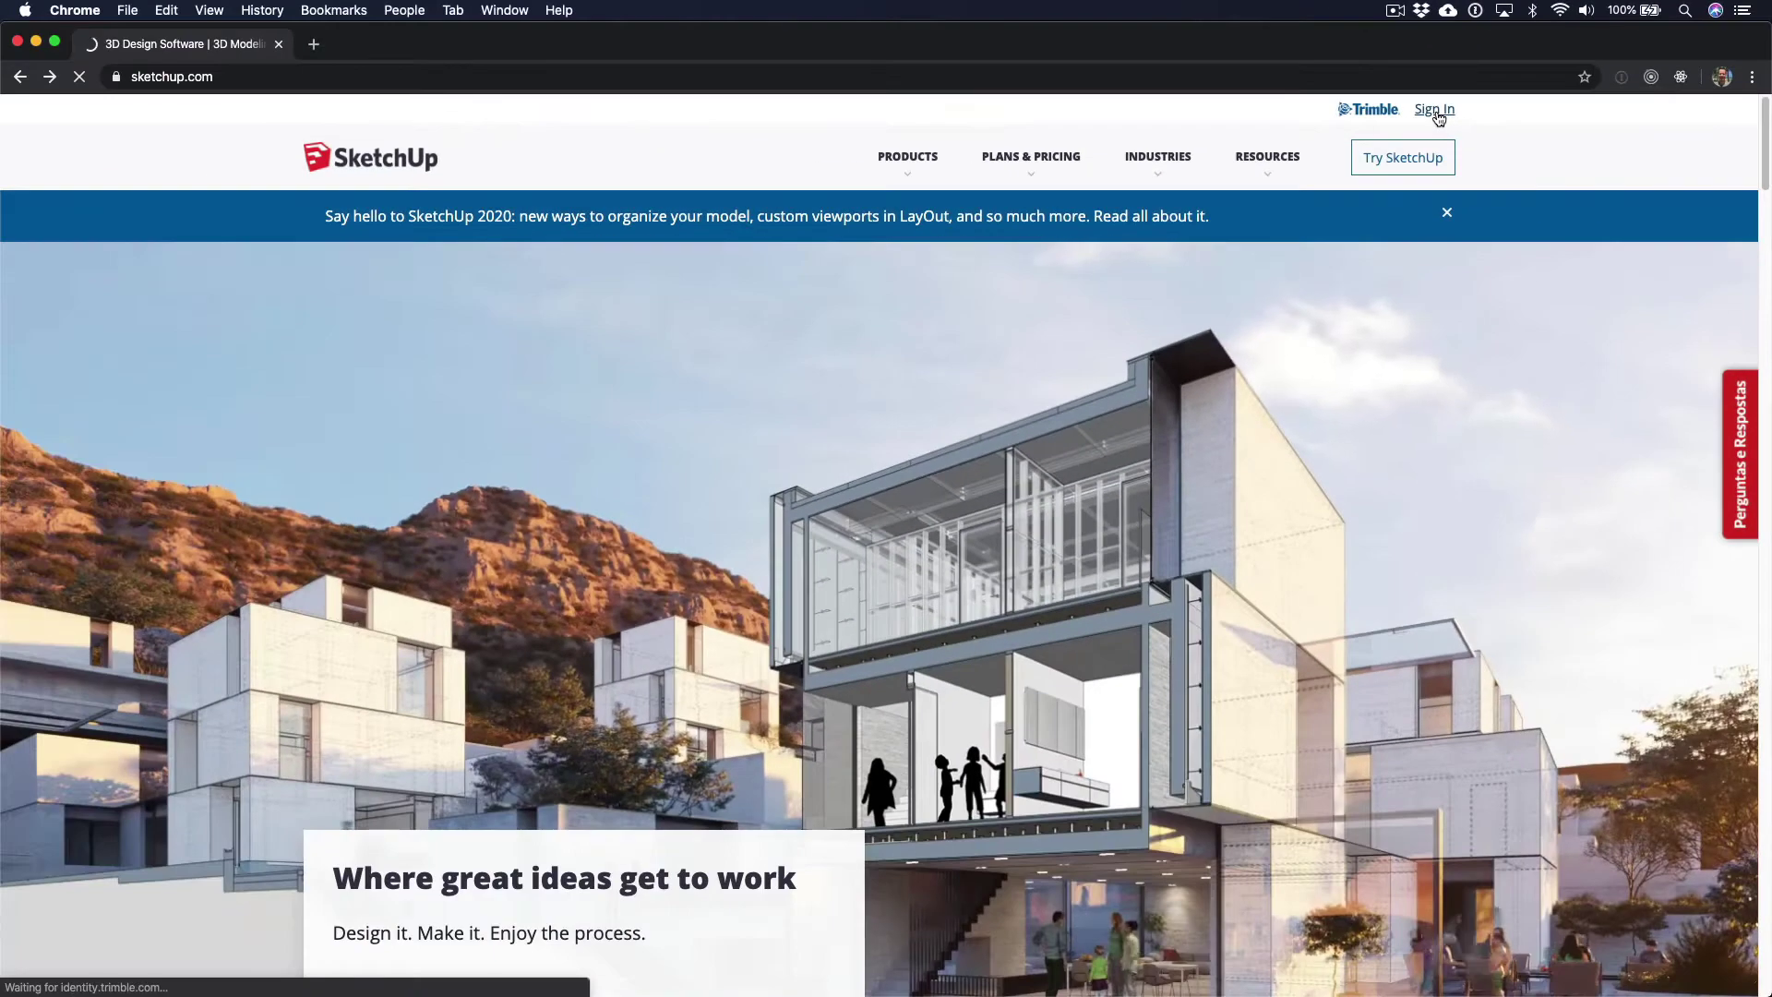
Start SketchUp sign-in with the account e-mail, try password recovery, then return to the sign-in form.
left_click(1435, 109)
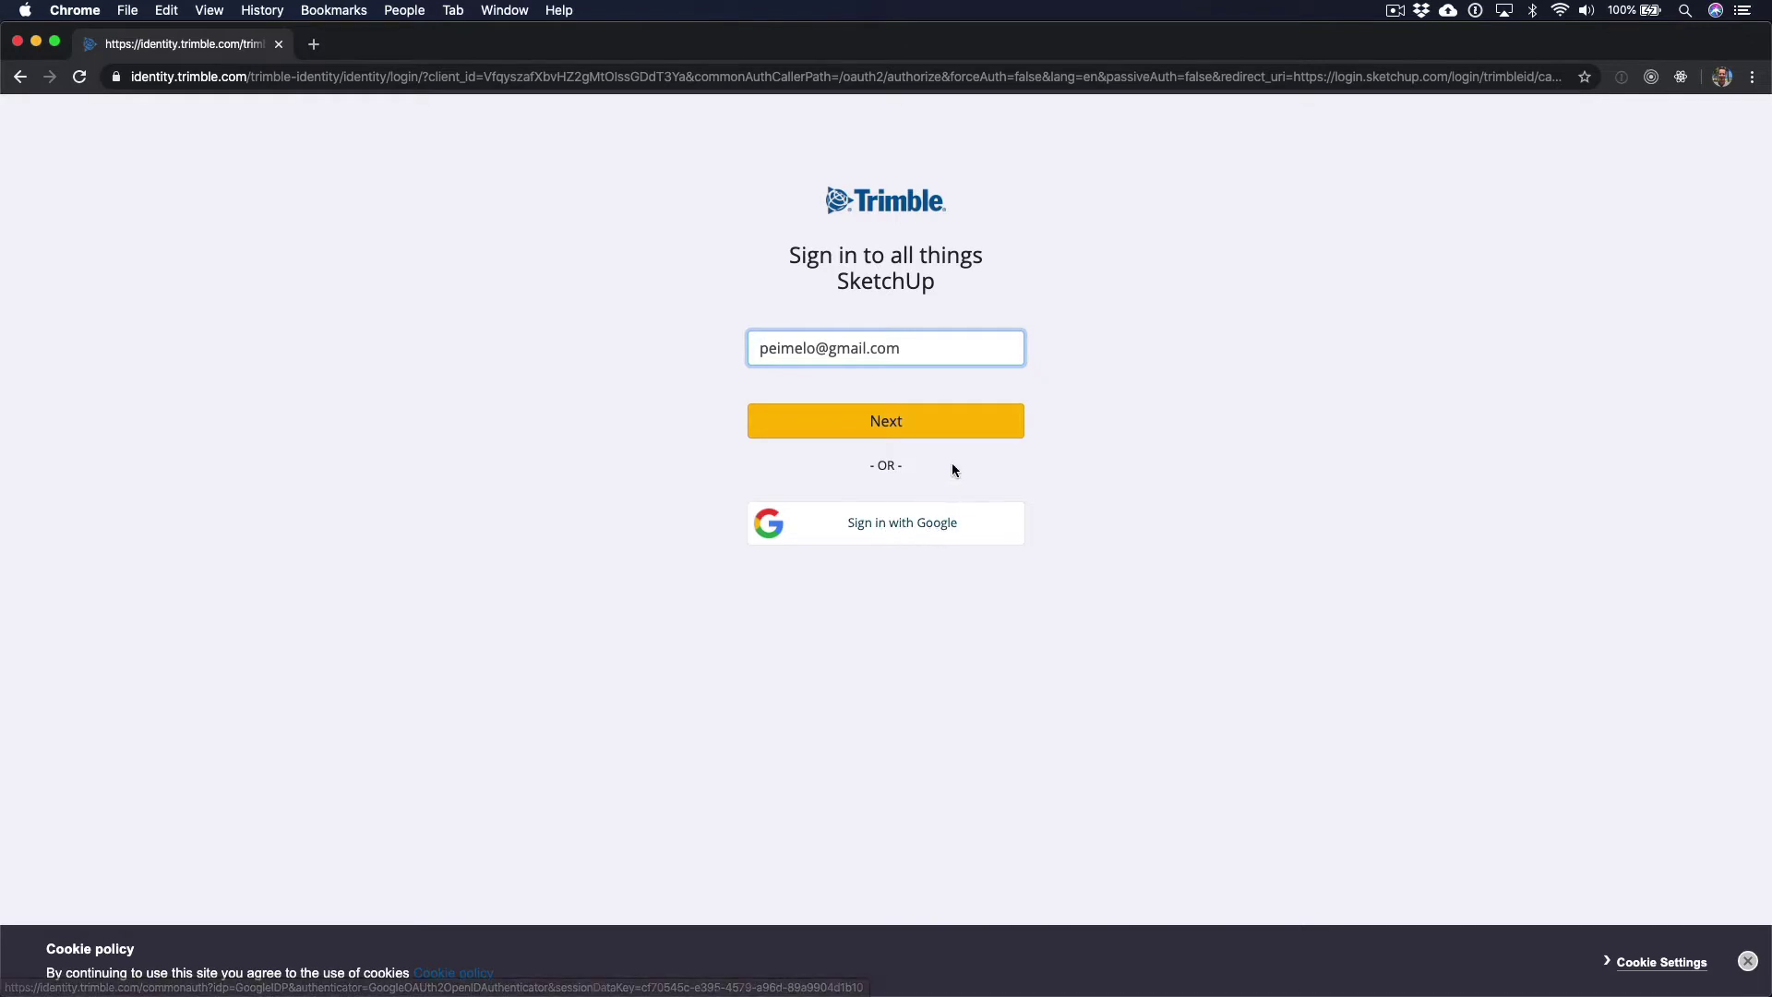
left_click(845, 425)
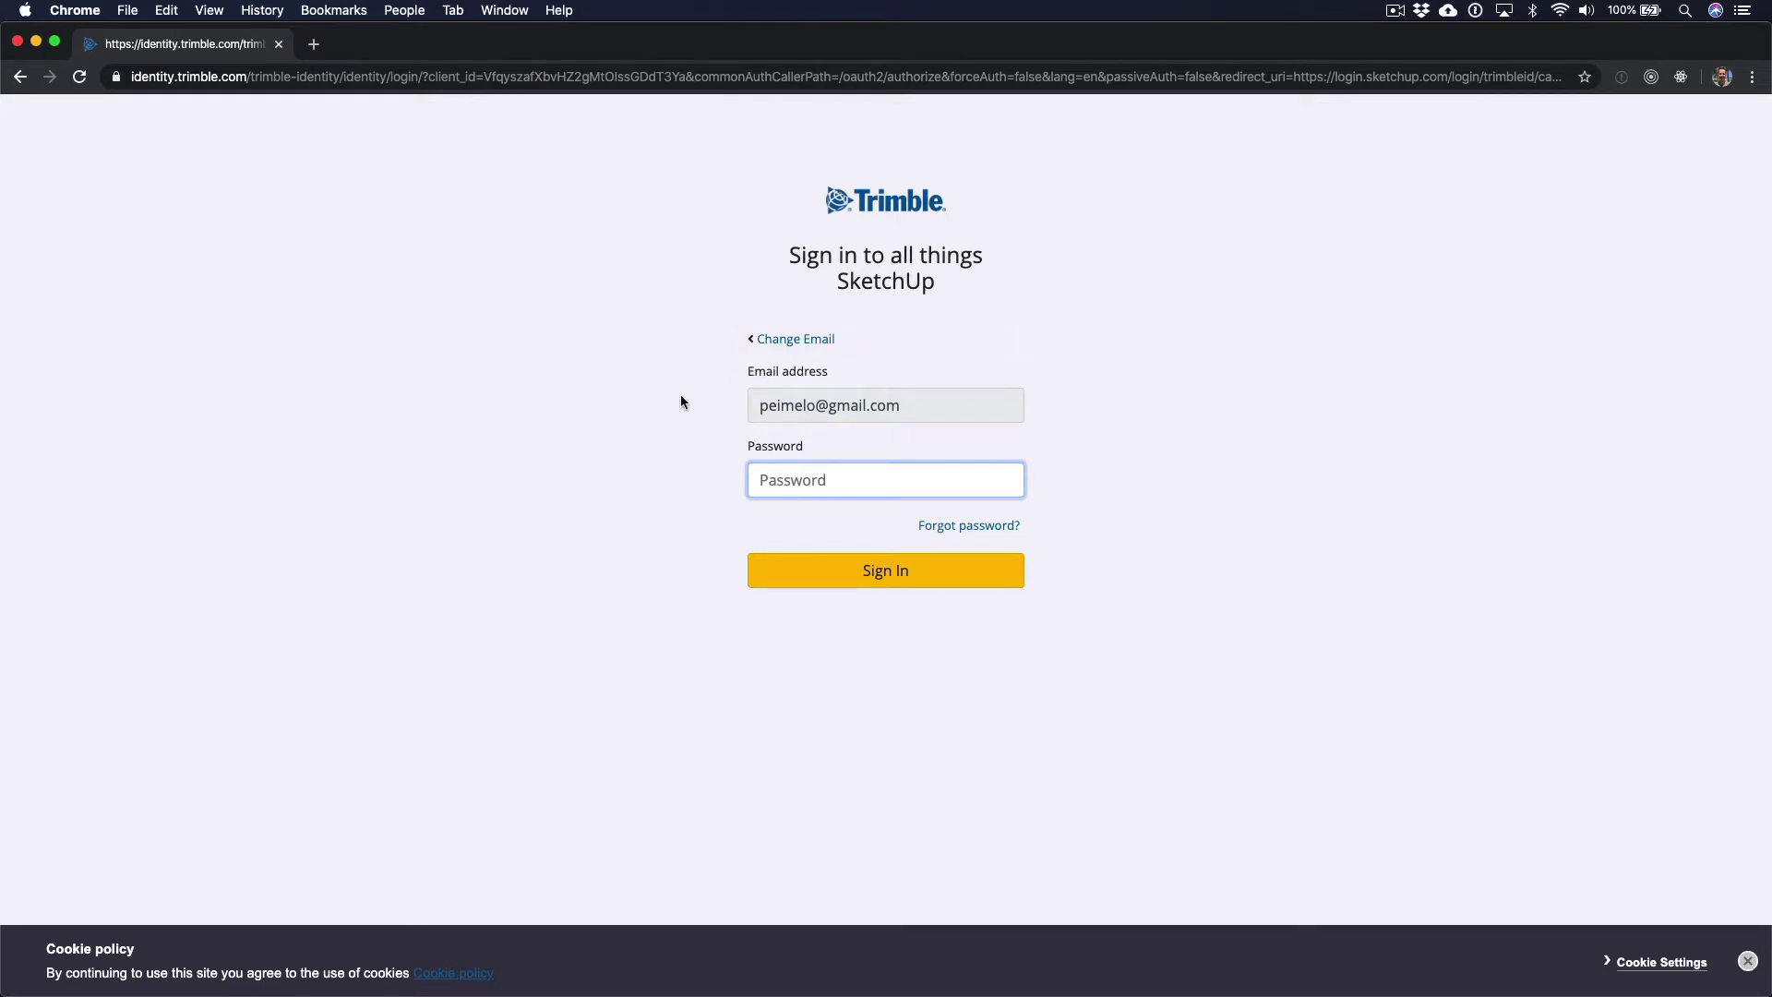
left_click(969, 533)
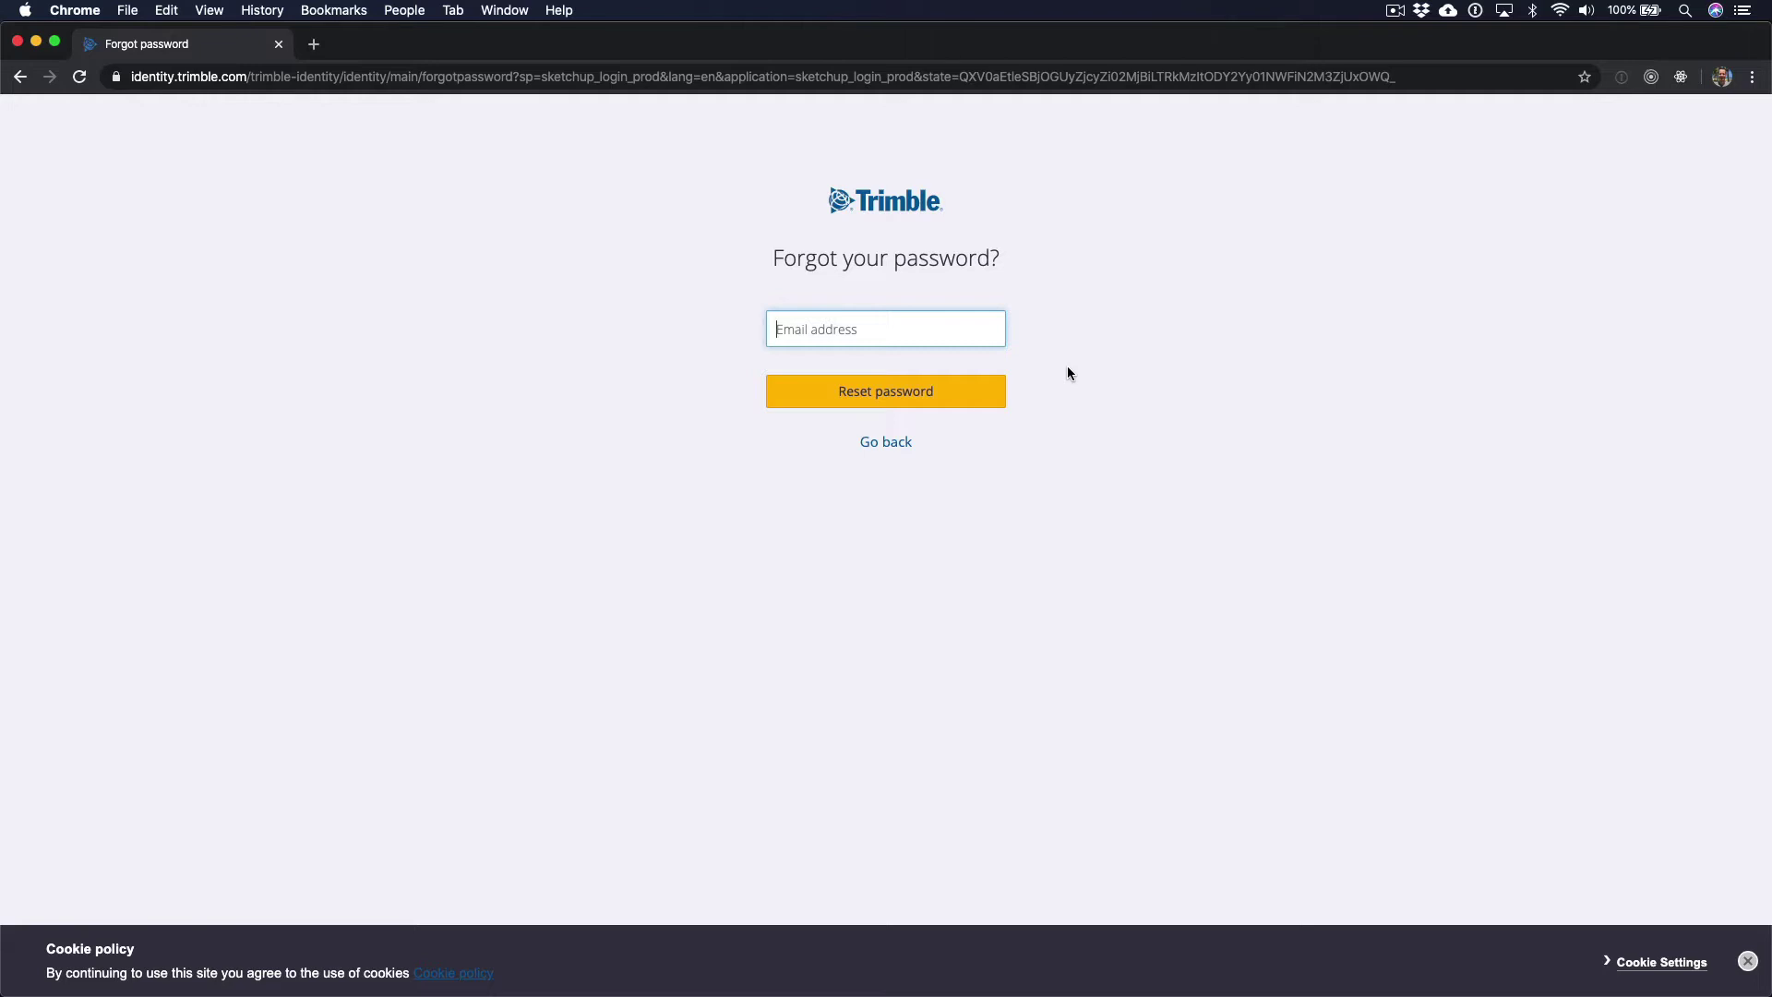
left_click(19, 78)
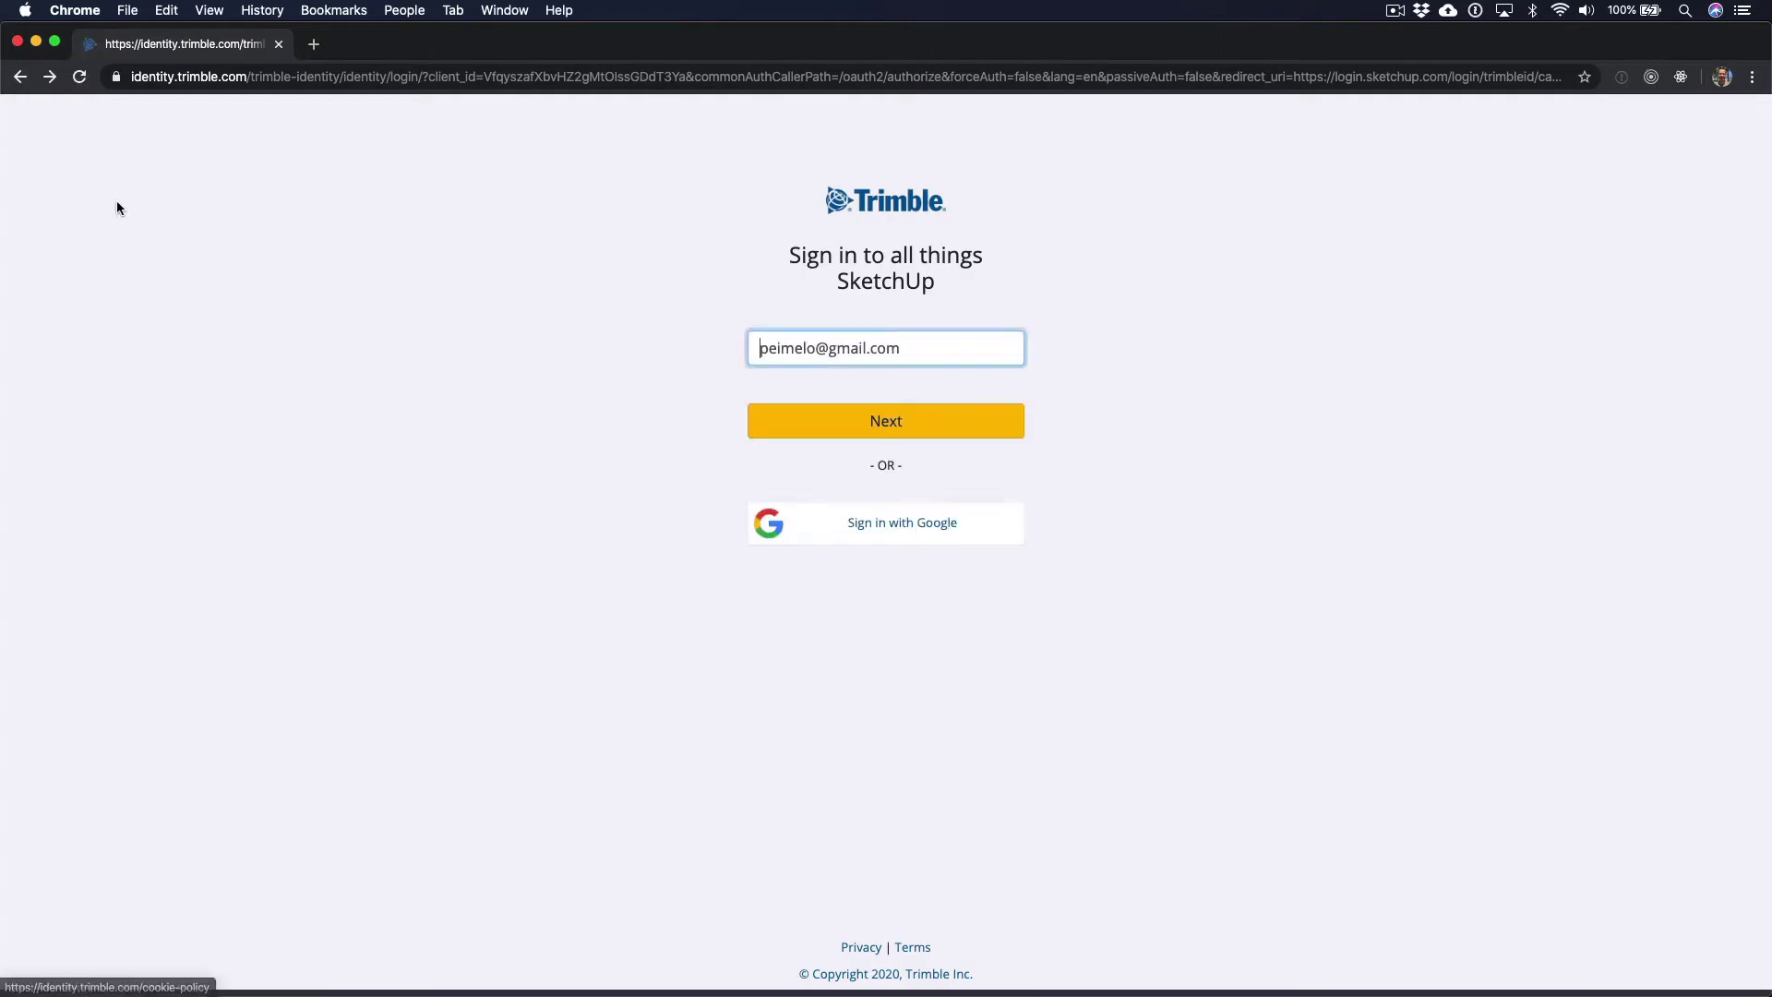
left_click(877, 435)
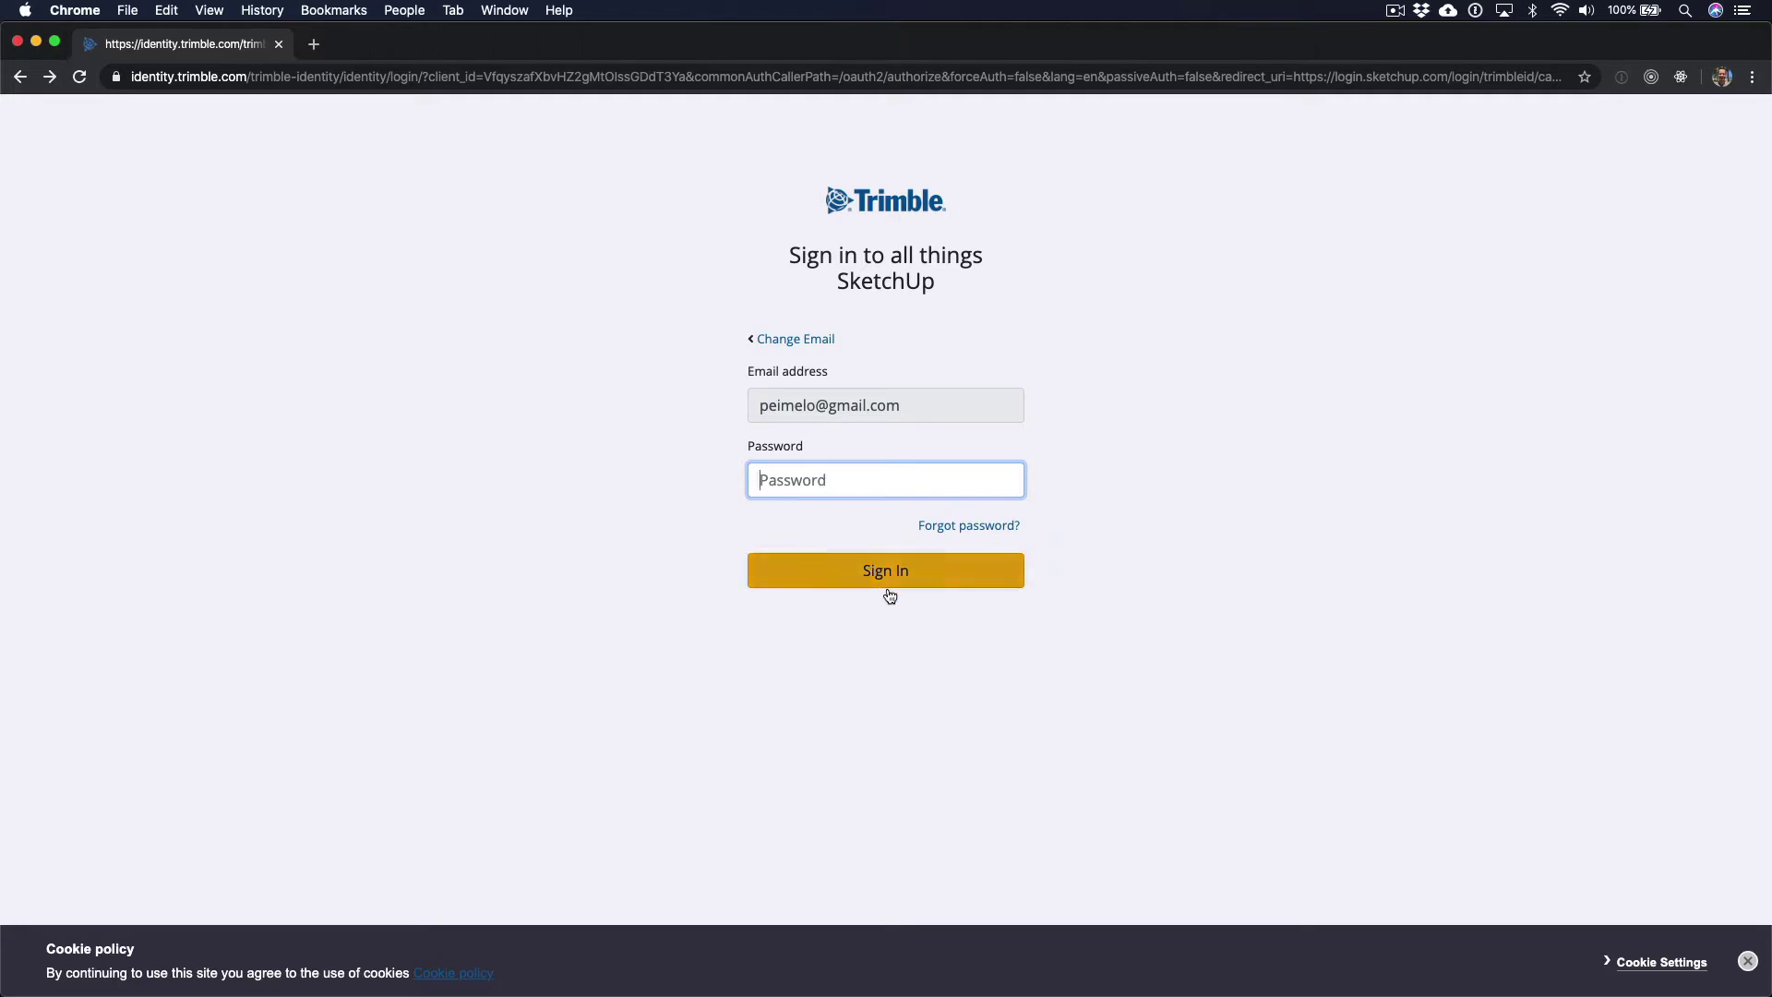
left_click(22, 79)
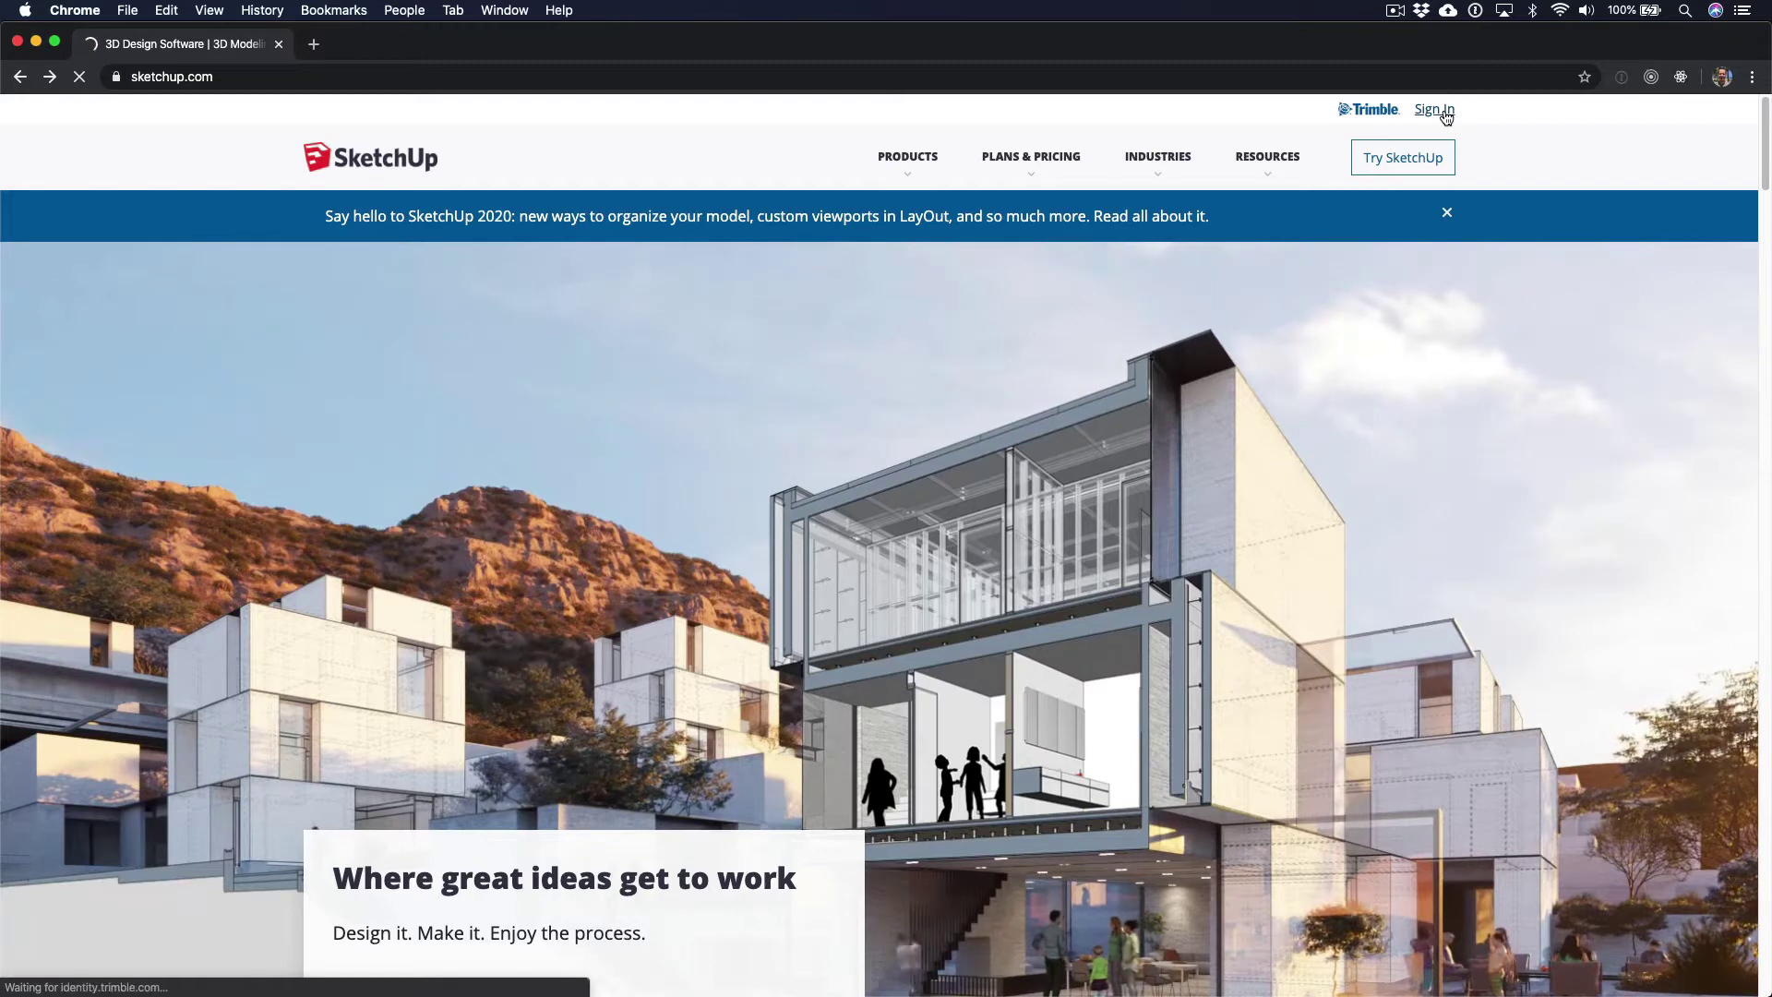
left_click(1436, 111)
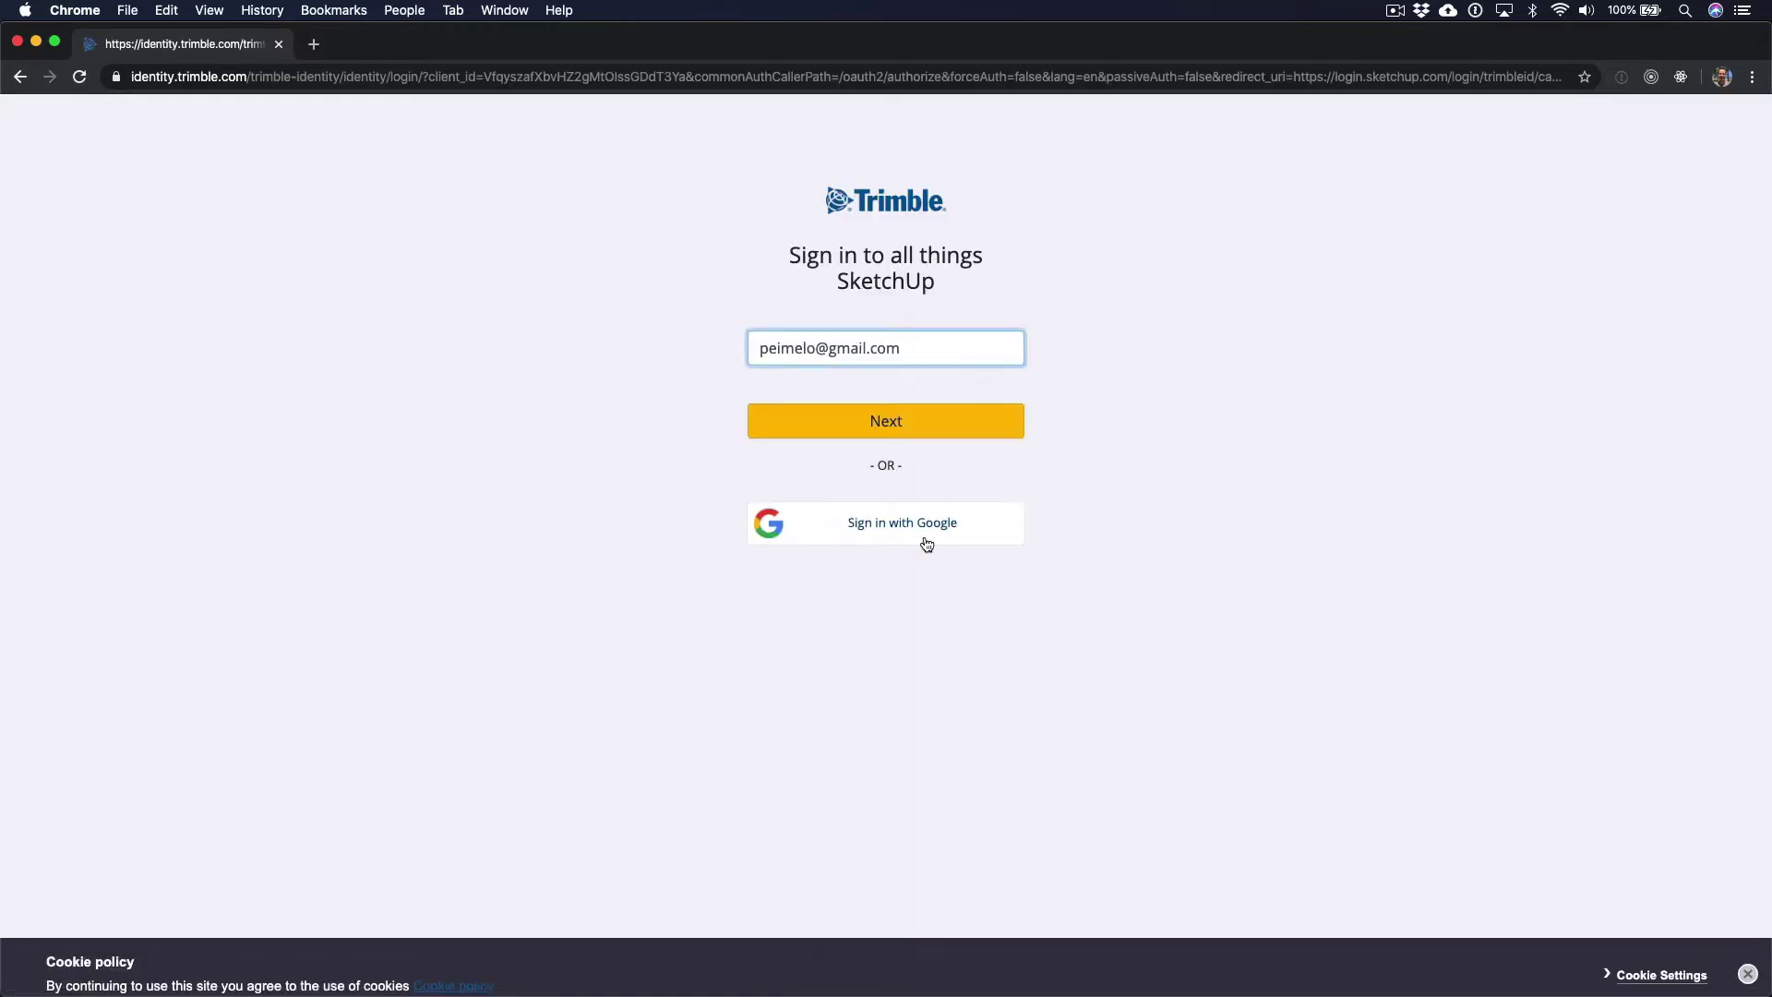
Sign in with the Google account and open My Apps from the account menu.
left_click(926, 533)
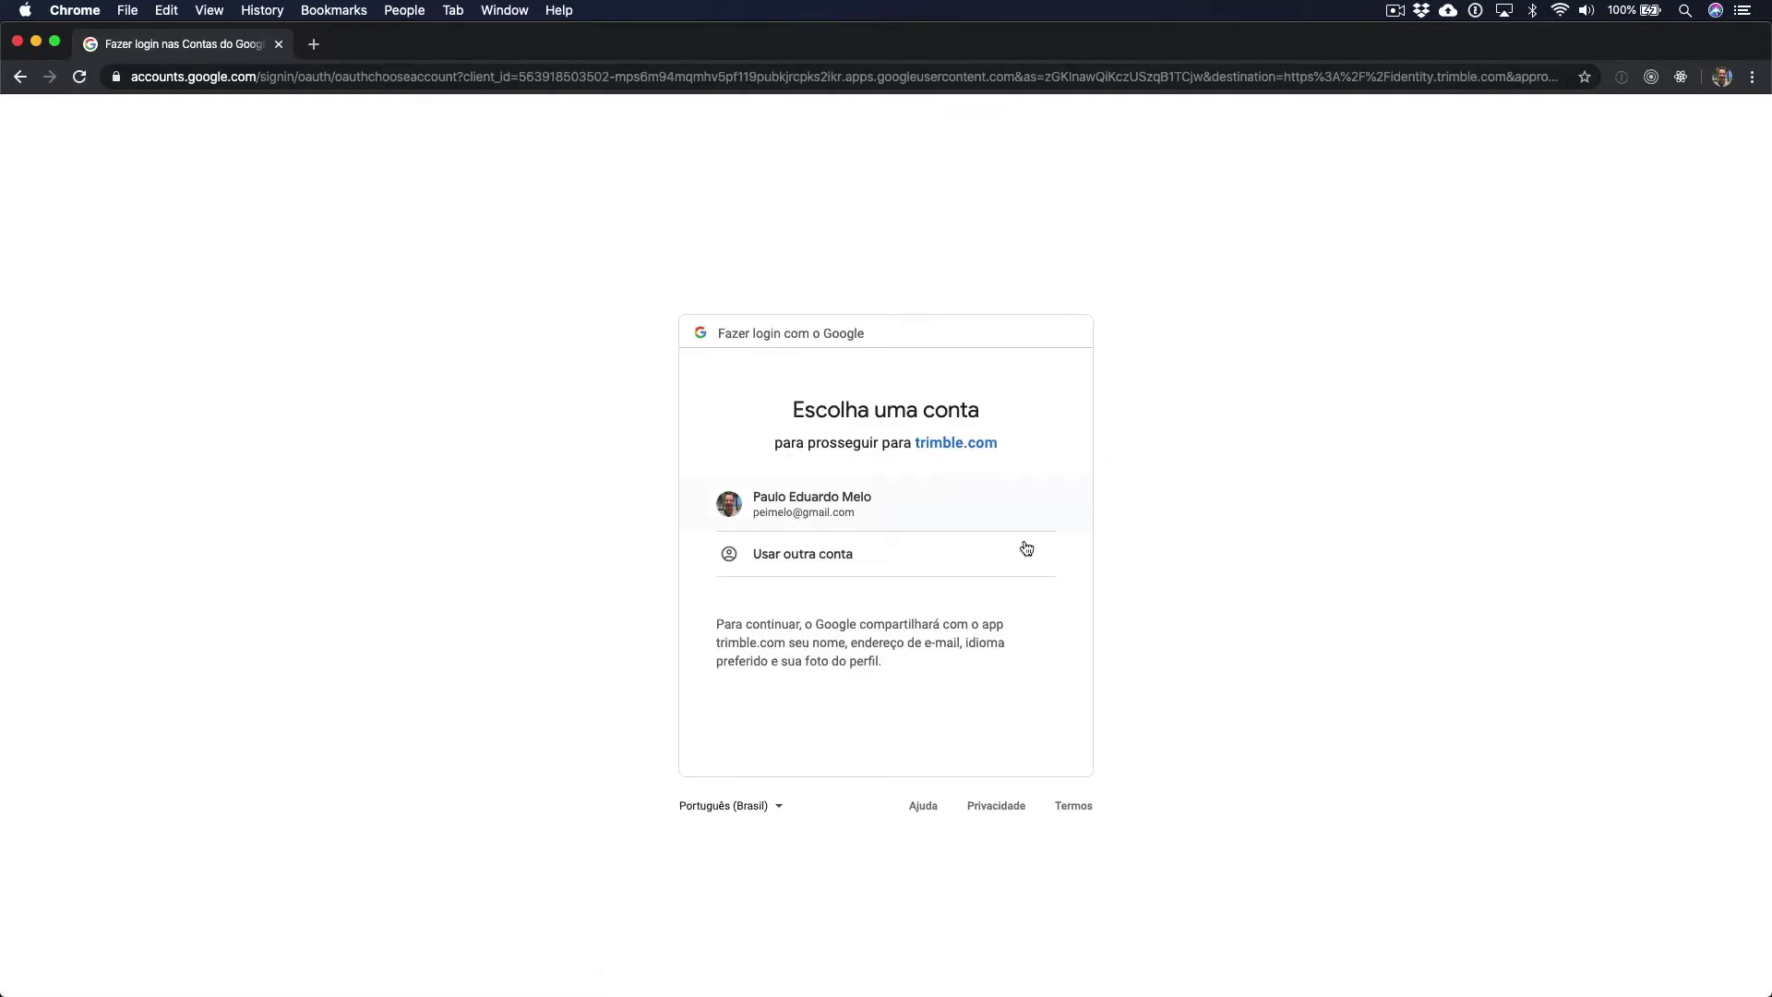
left_click(840, 501)
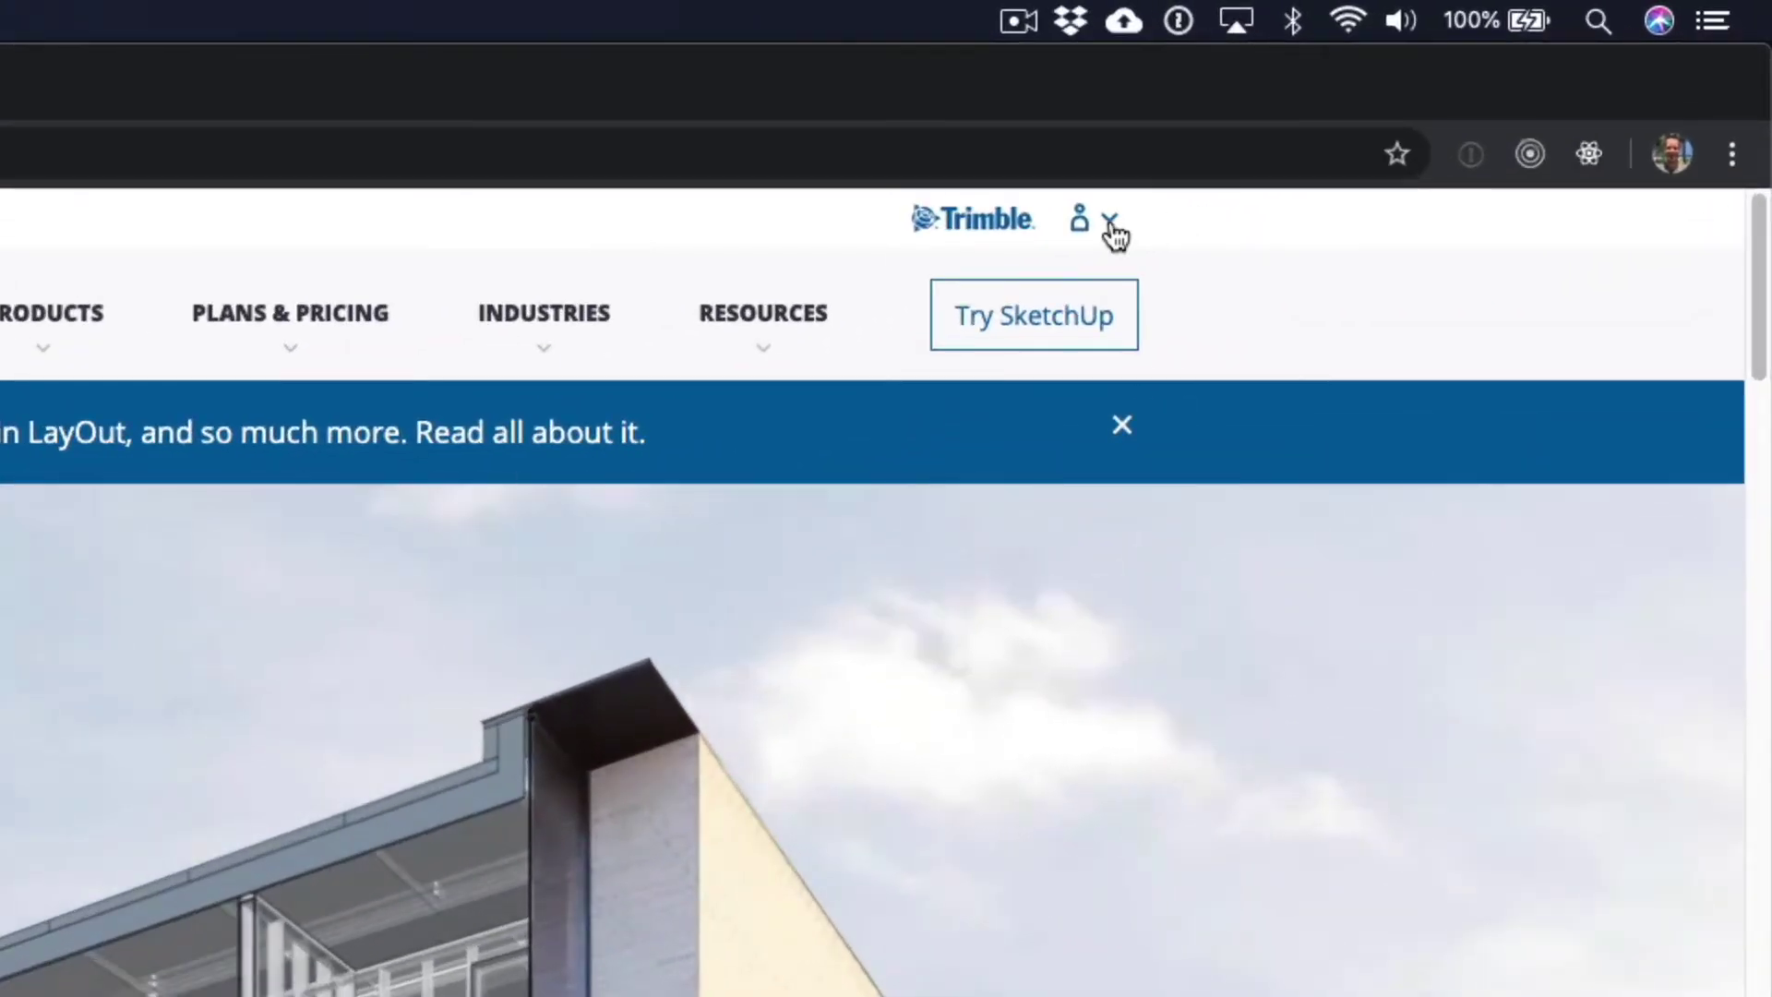
left_click(1111, 226)
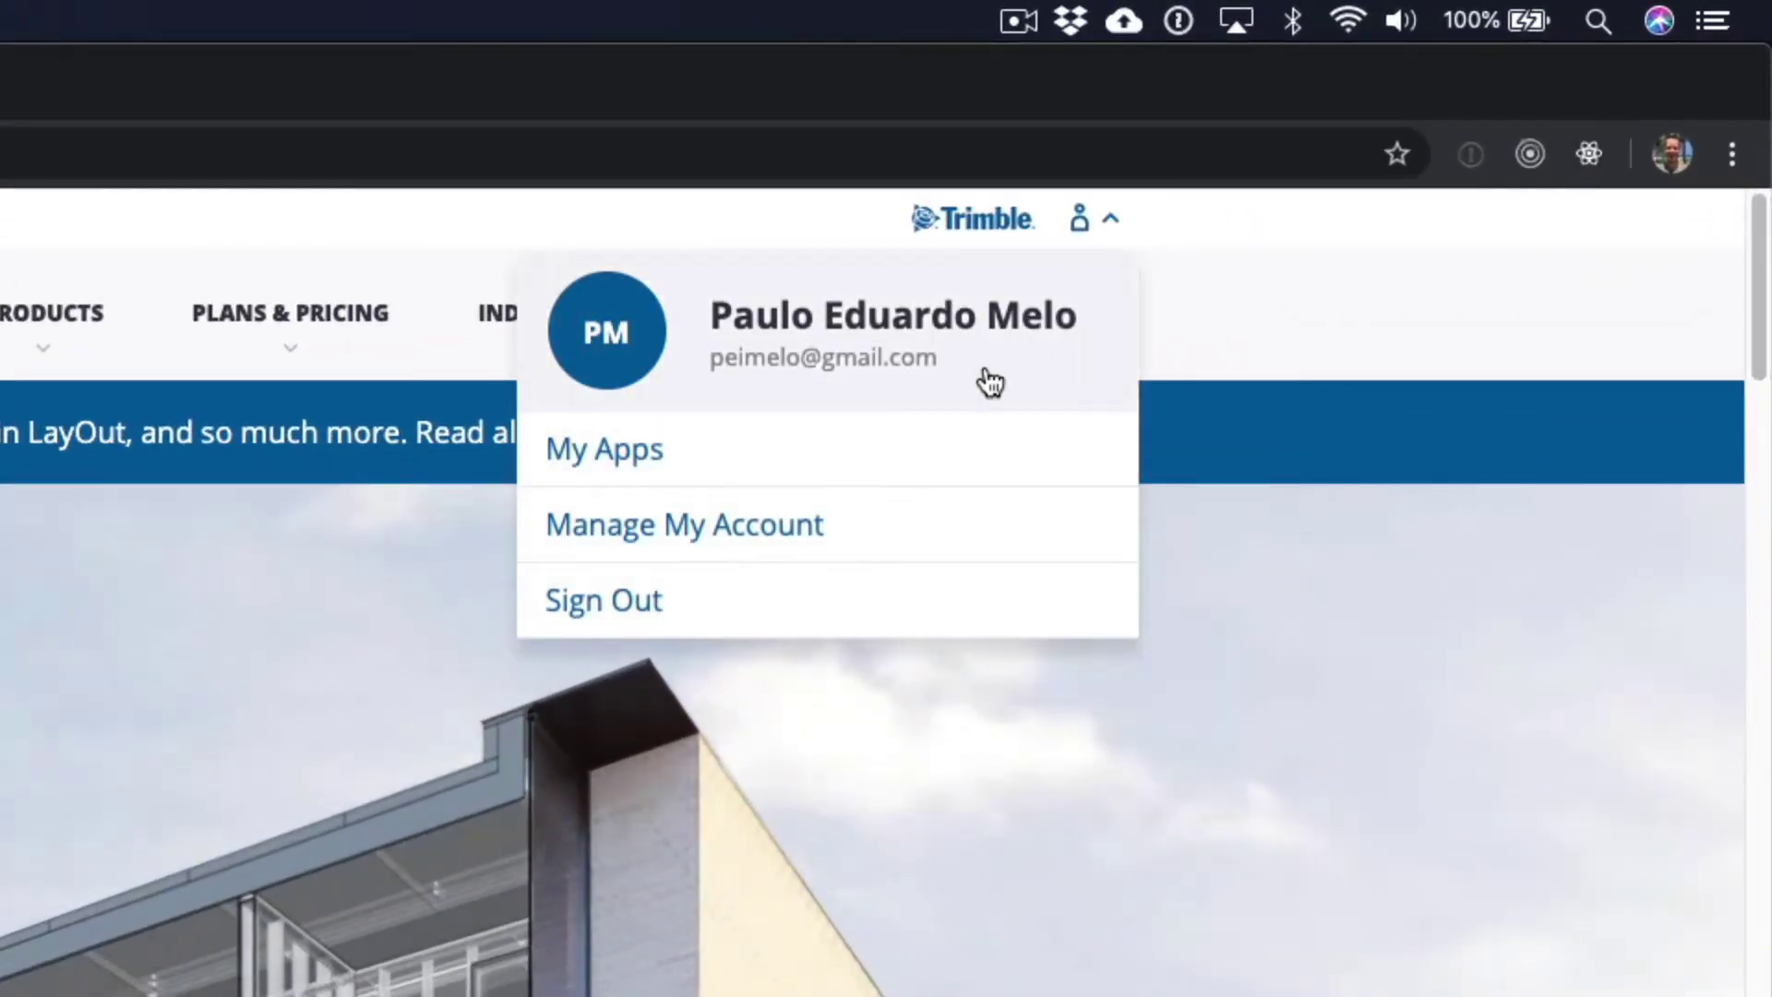
left_click(664, 459)
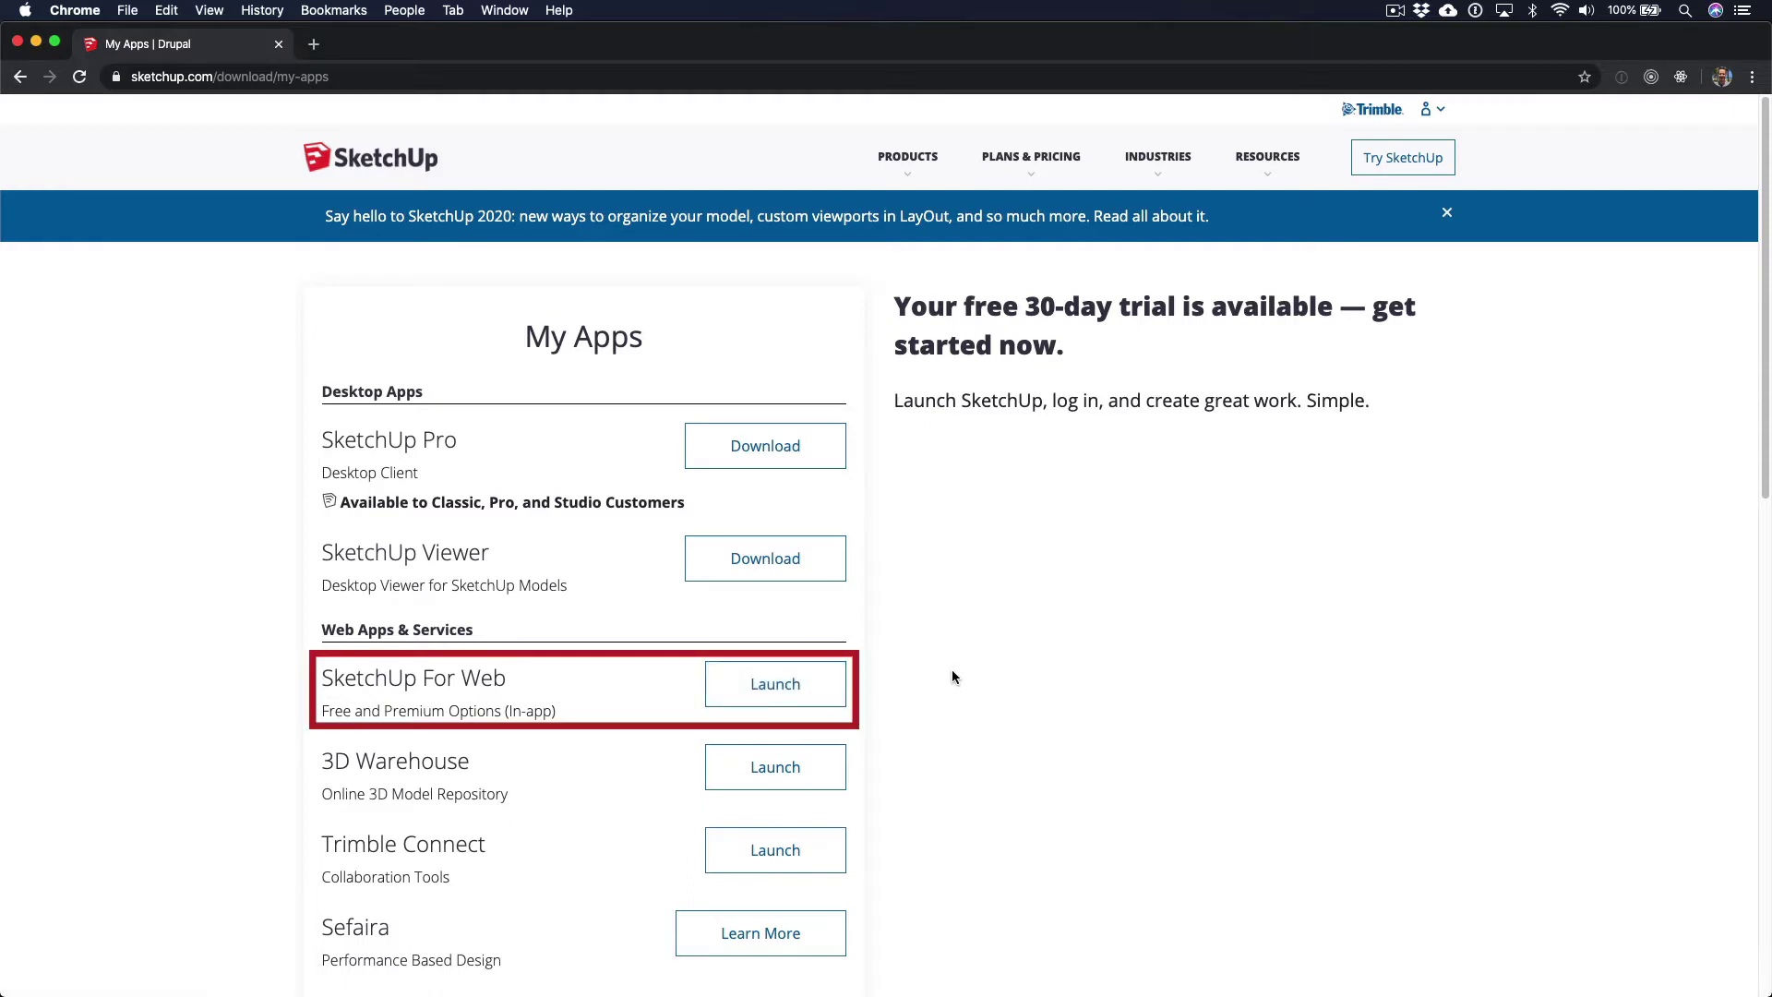
Launch SketchUp For Web in a new tab and bring up Chrome's install-app offer.
left_click(765, 686)
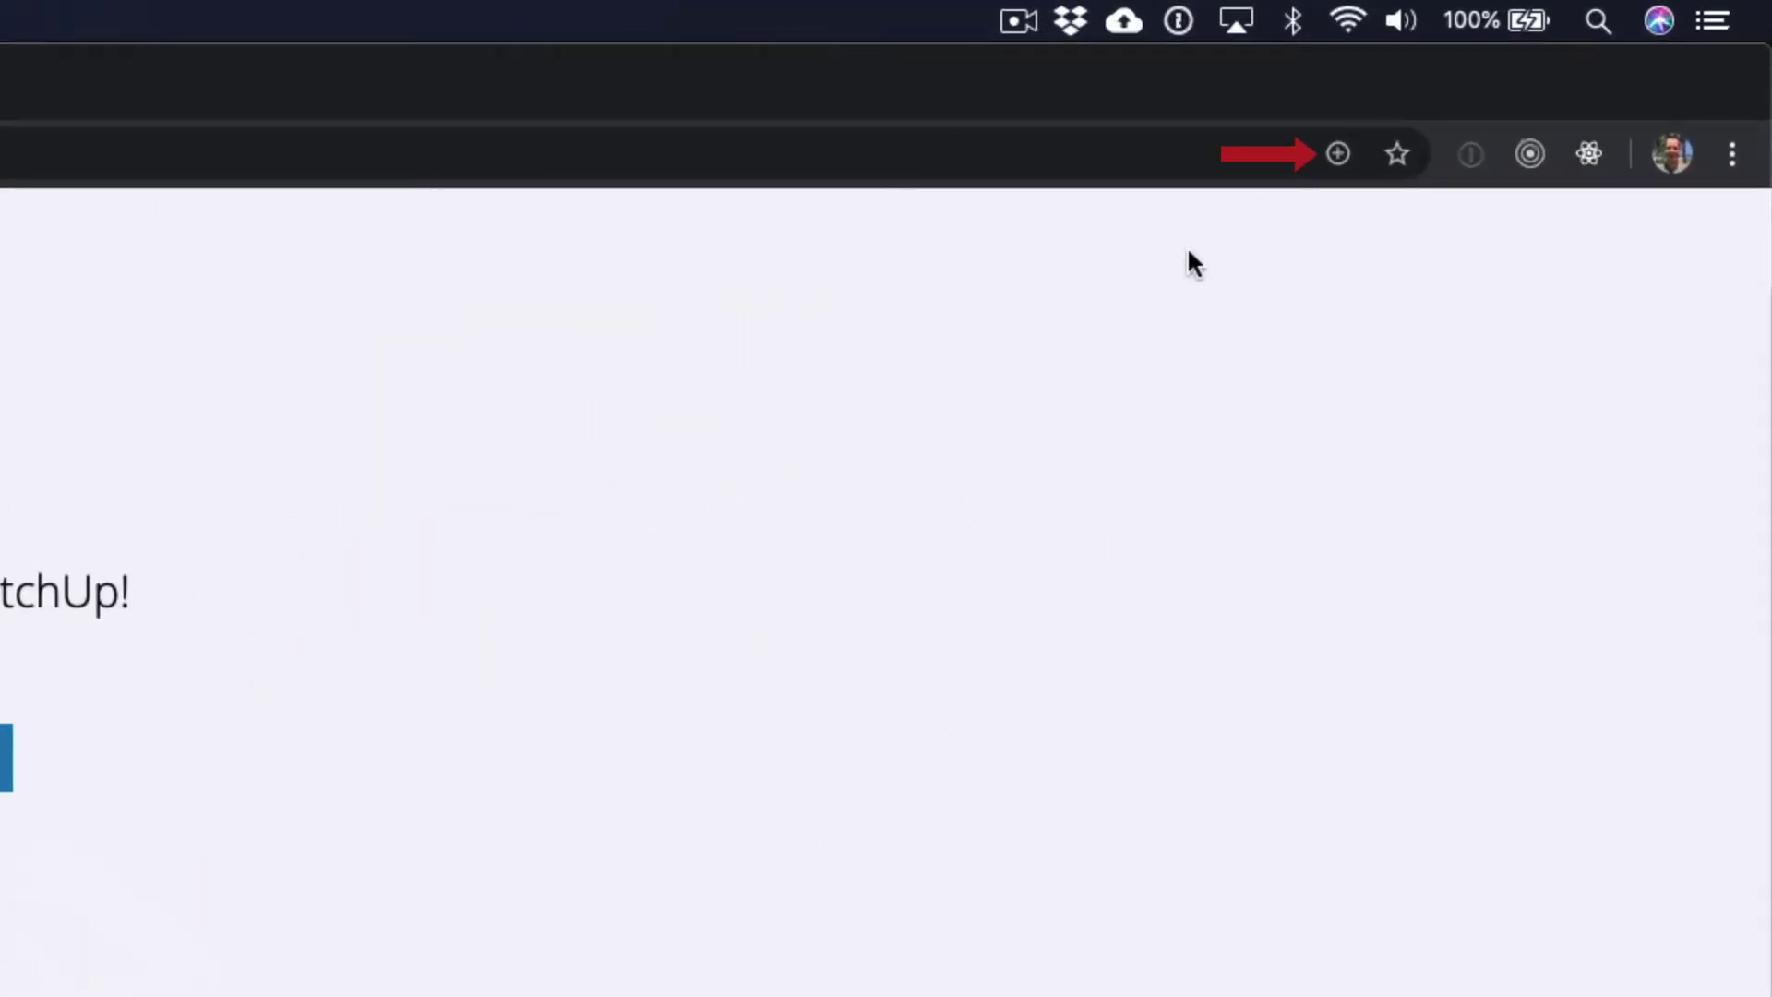
left_click(1332, 159)
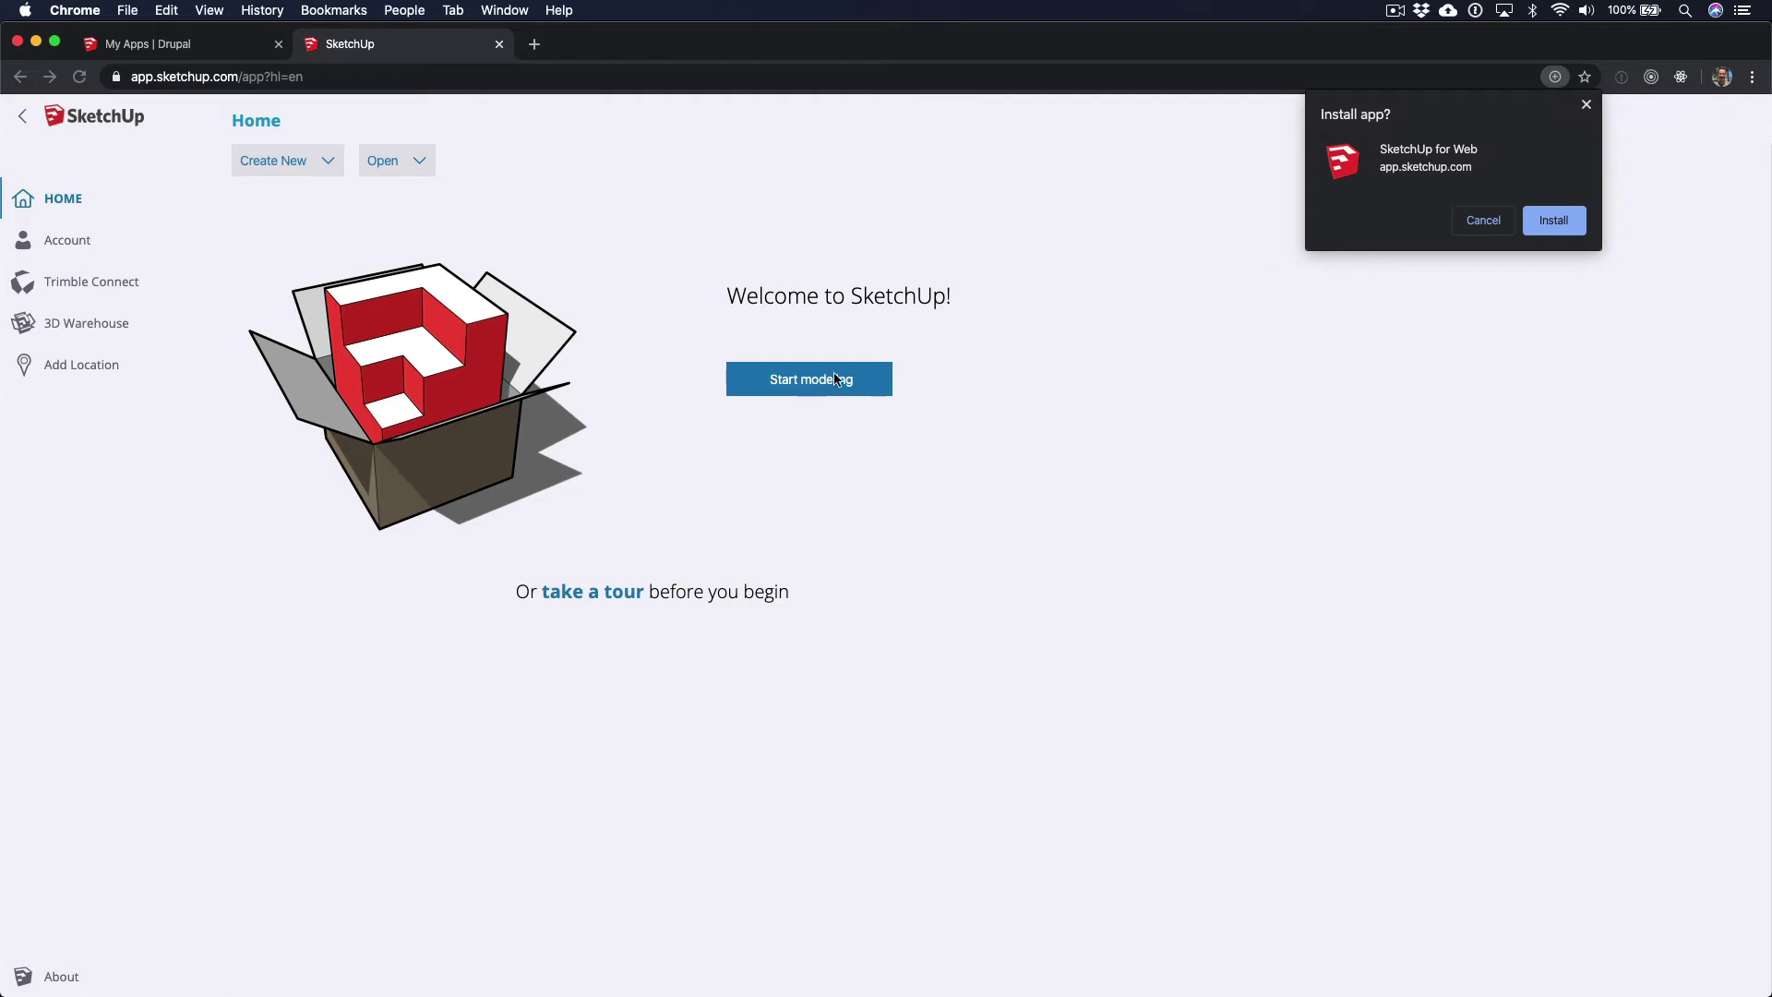
Install SketchUp for Web as a standalone app and make its window full screen.
left_click(1560, 223)
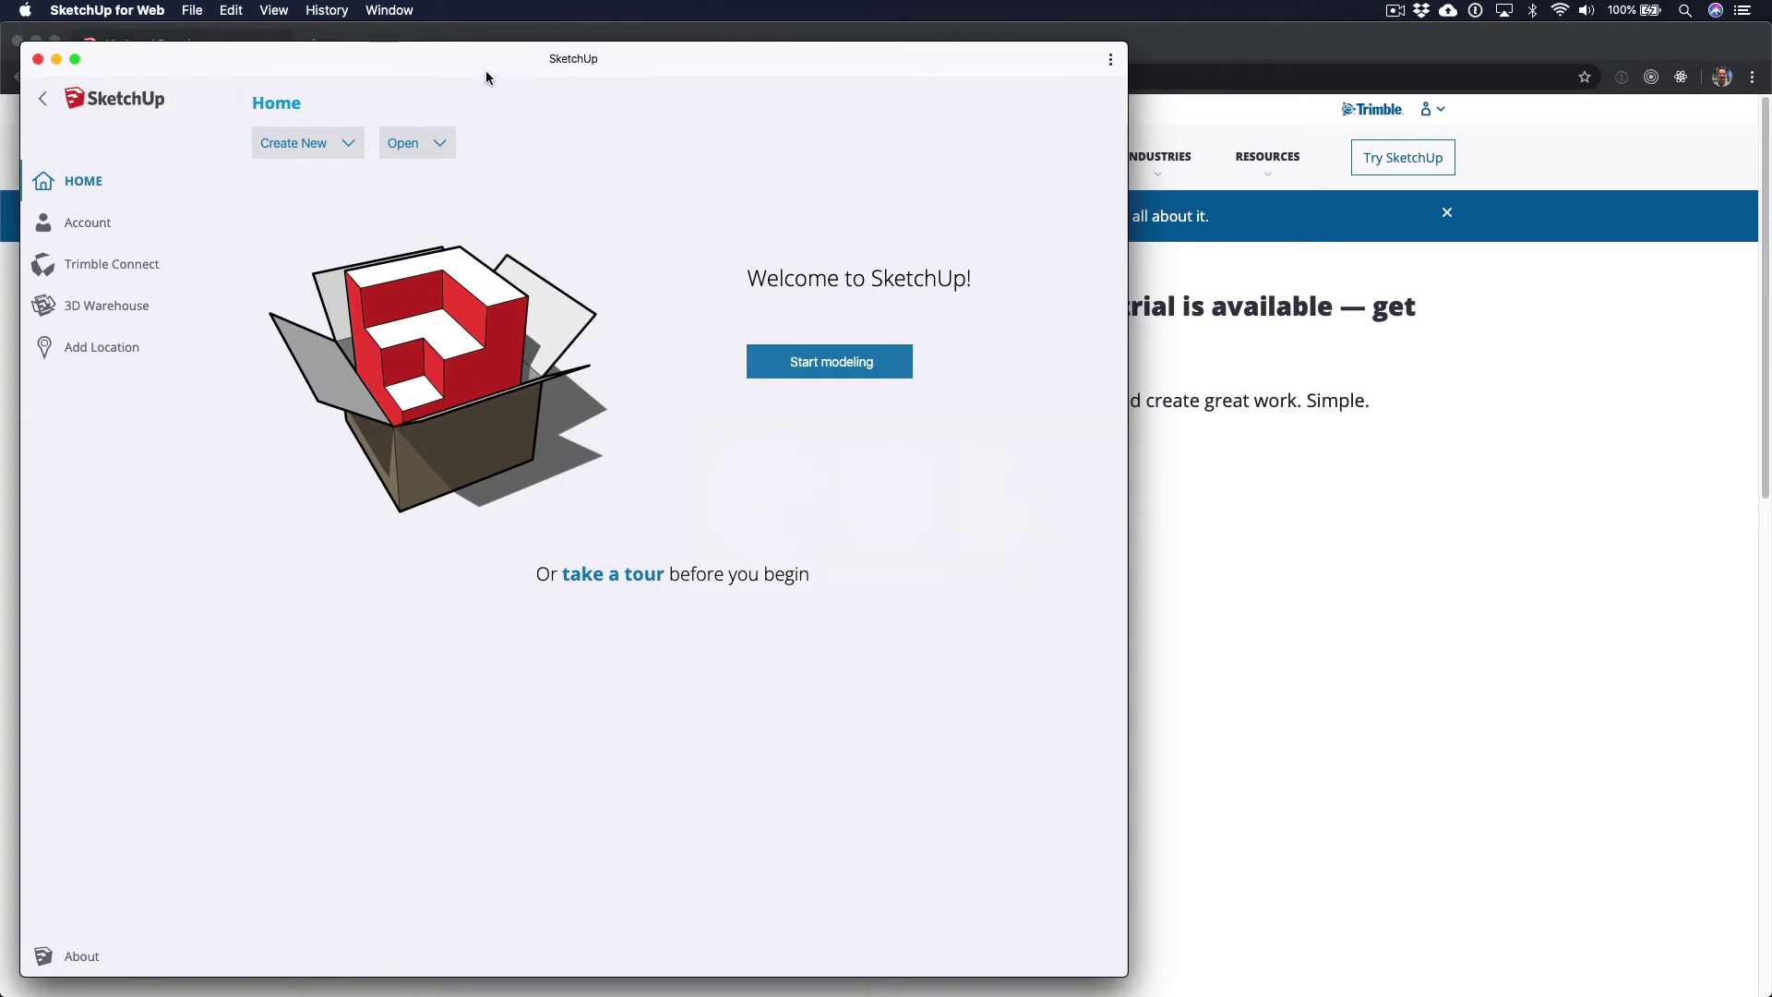
mouse_move(454, 69)
left_mouse_down()
mouse_move(946, 135)
mouse_move(747, 63)
mouse_move(740, 123)
mouse_move(738, 53)
left_mouse_up()
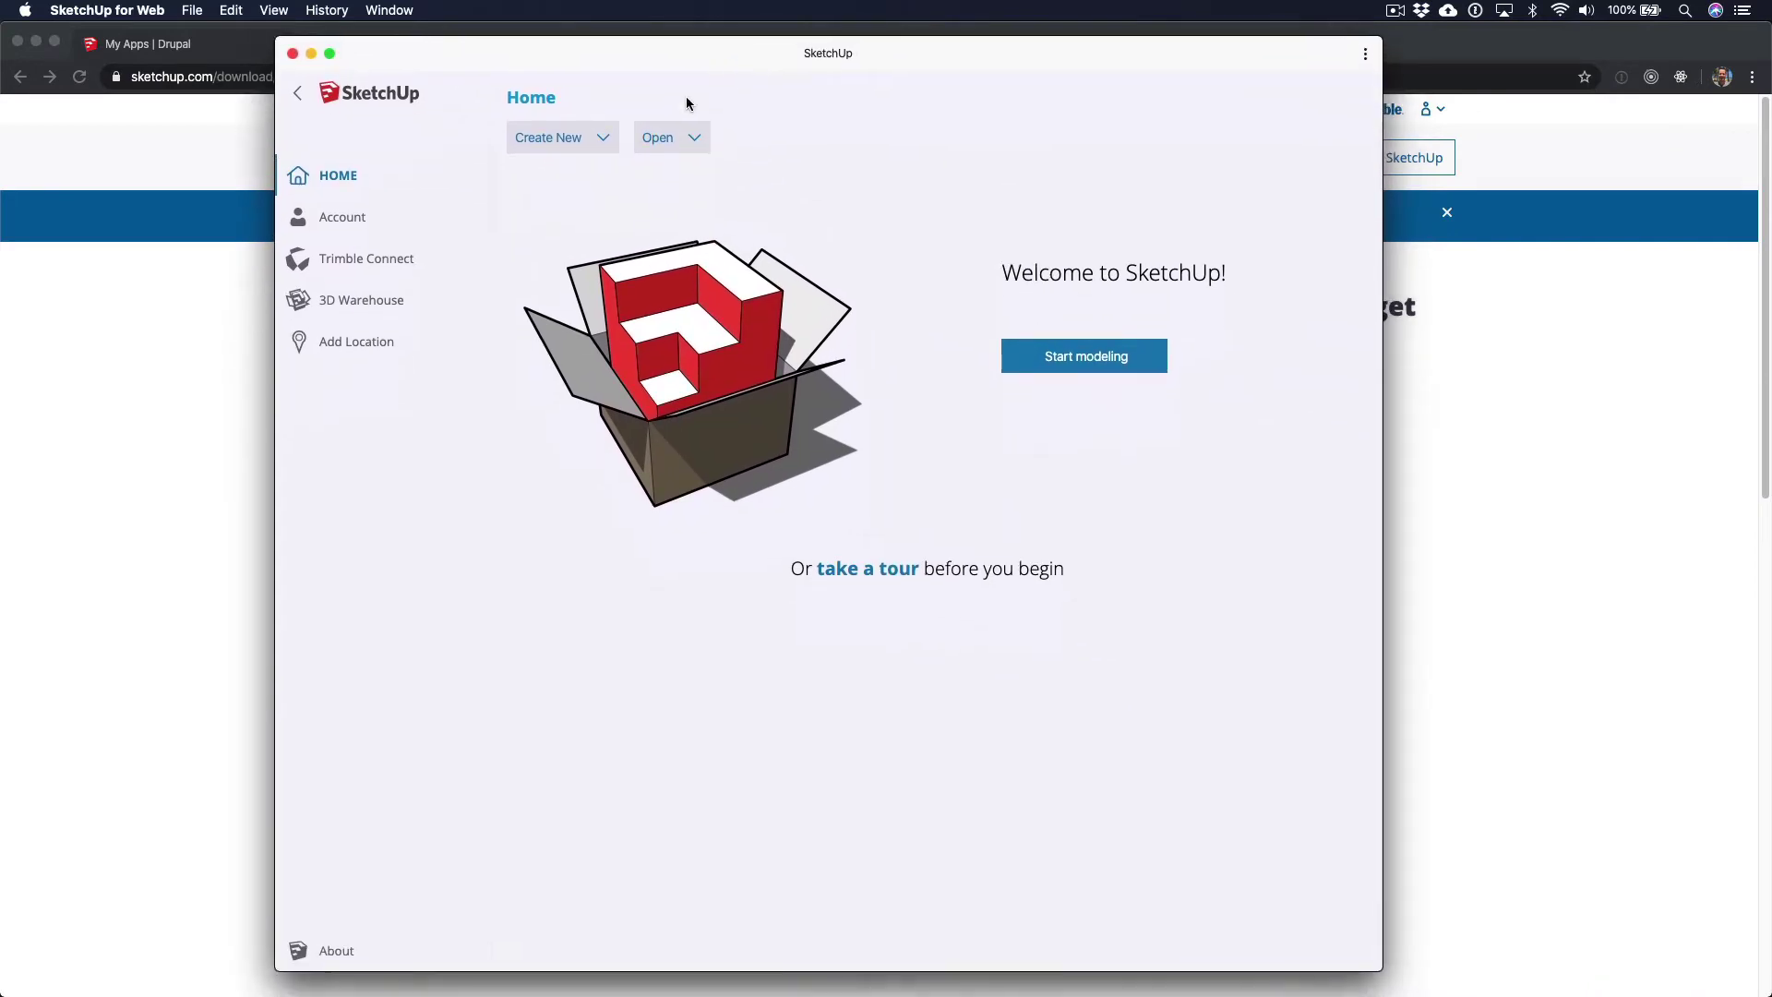
left_click(333, 57)
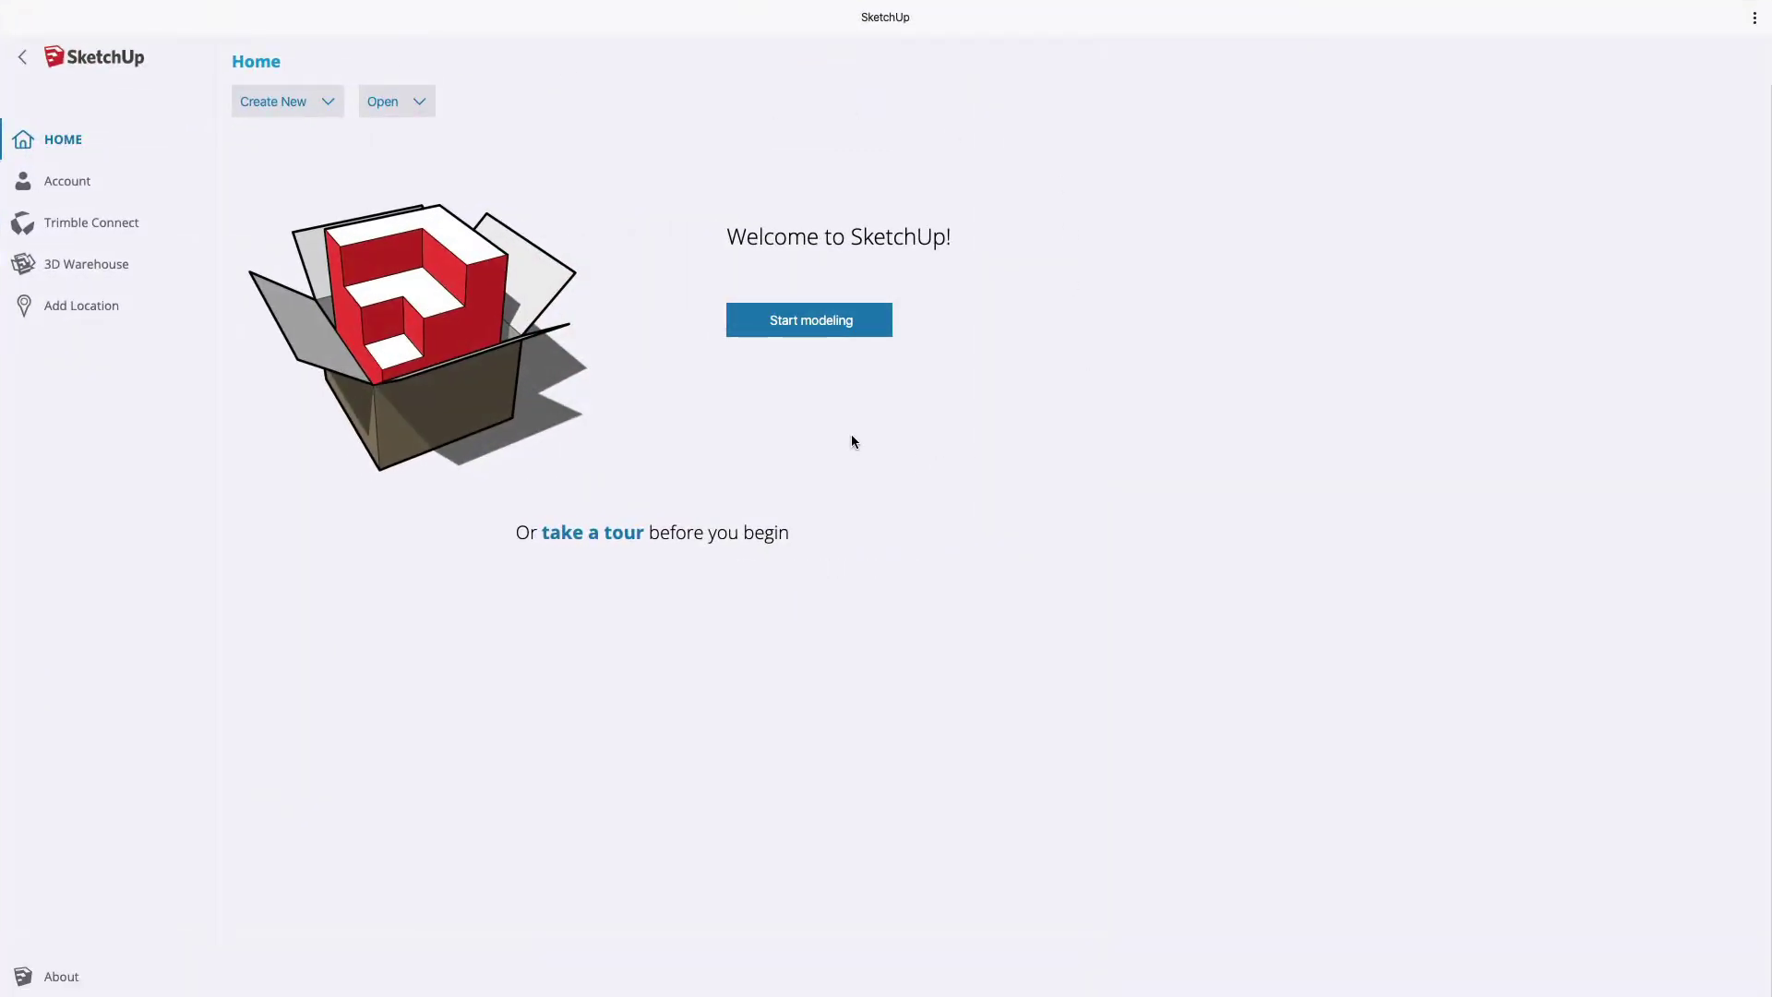
Start a new model and set length units to 0.0m format with 0.00 precision.
left_click(795, 323)
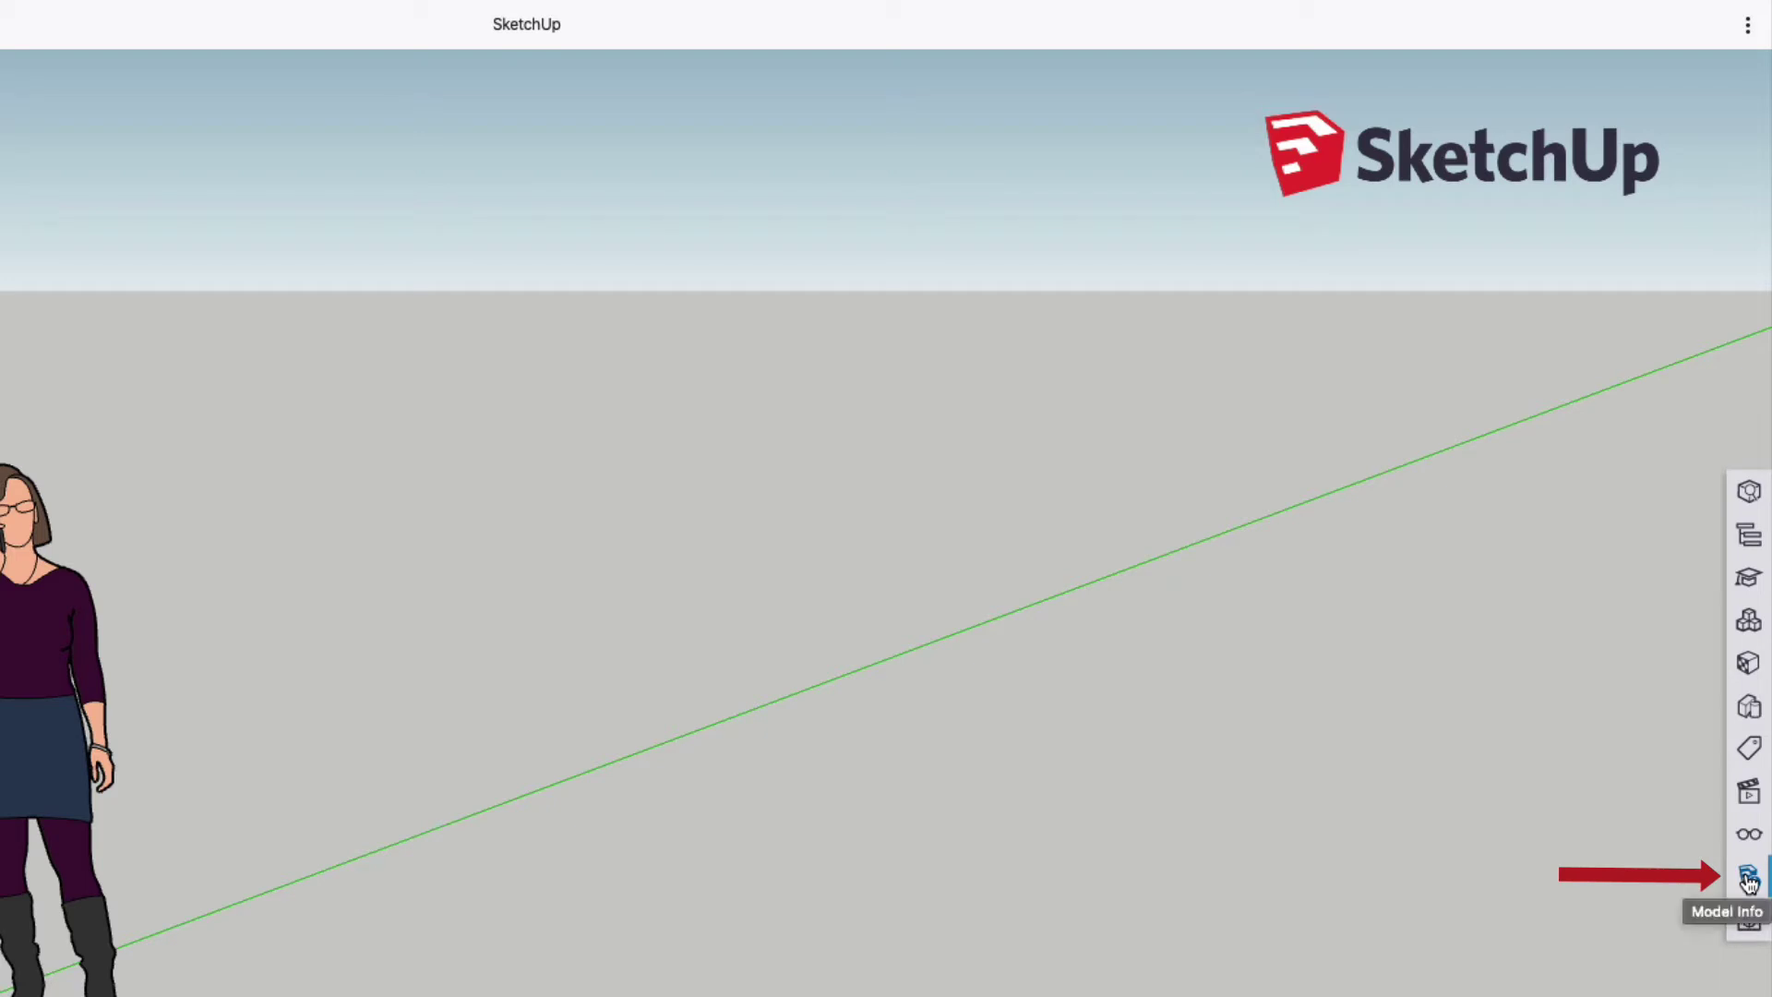
left_click(1749, 879)
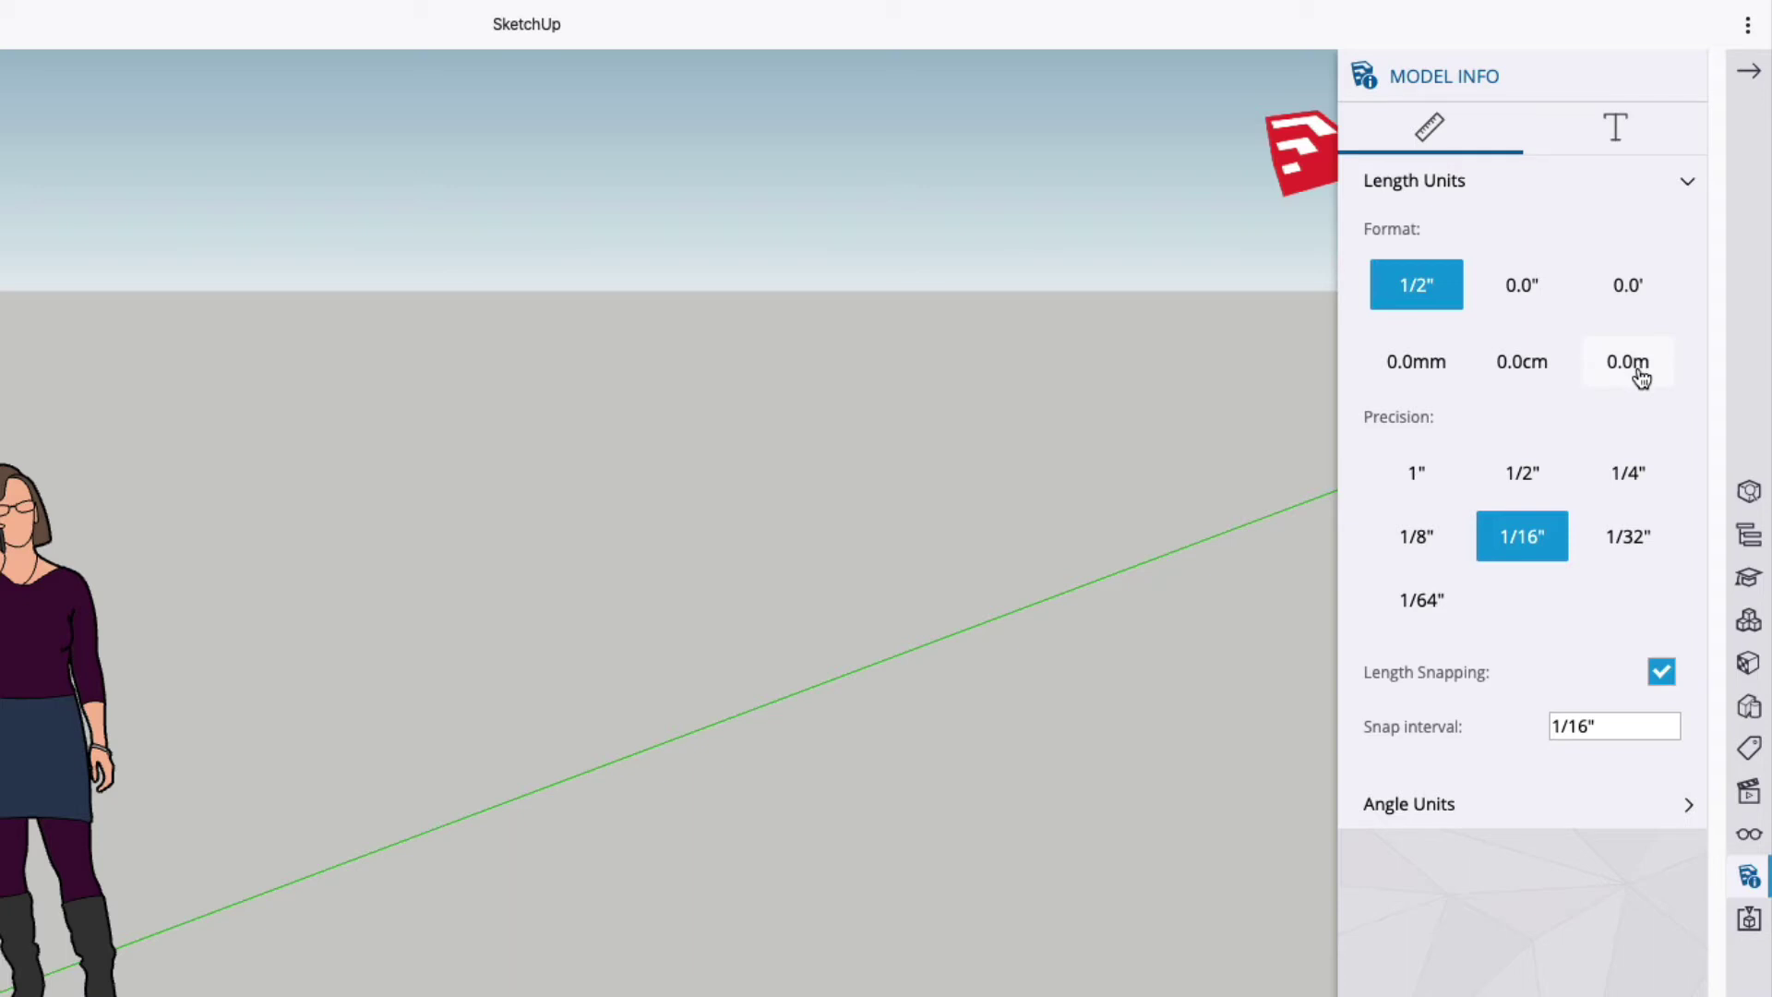
left_click(1640, 378)
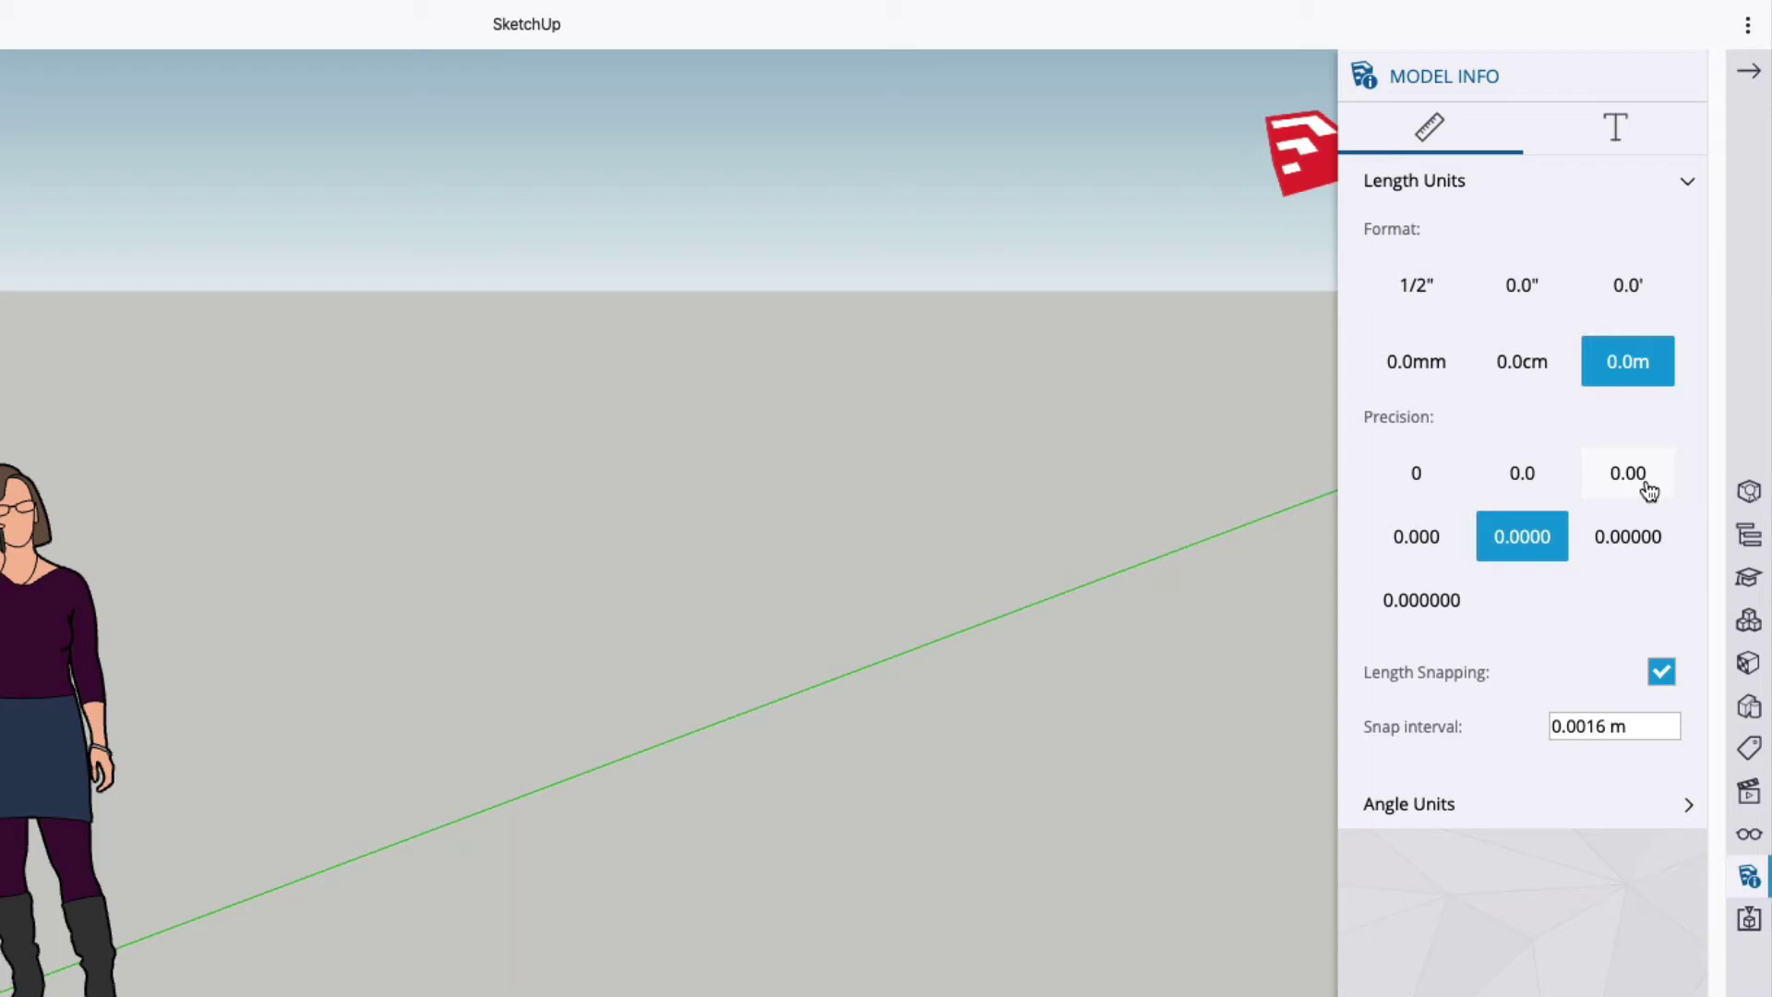
left_click(1647, 491)
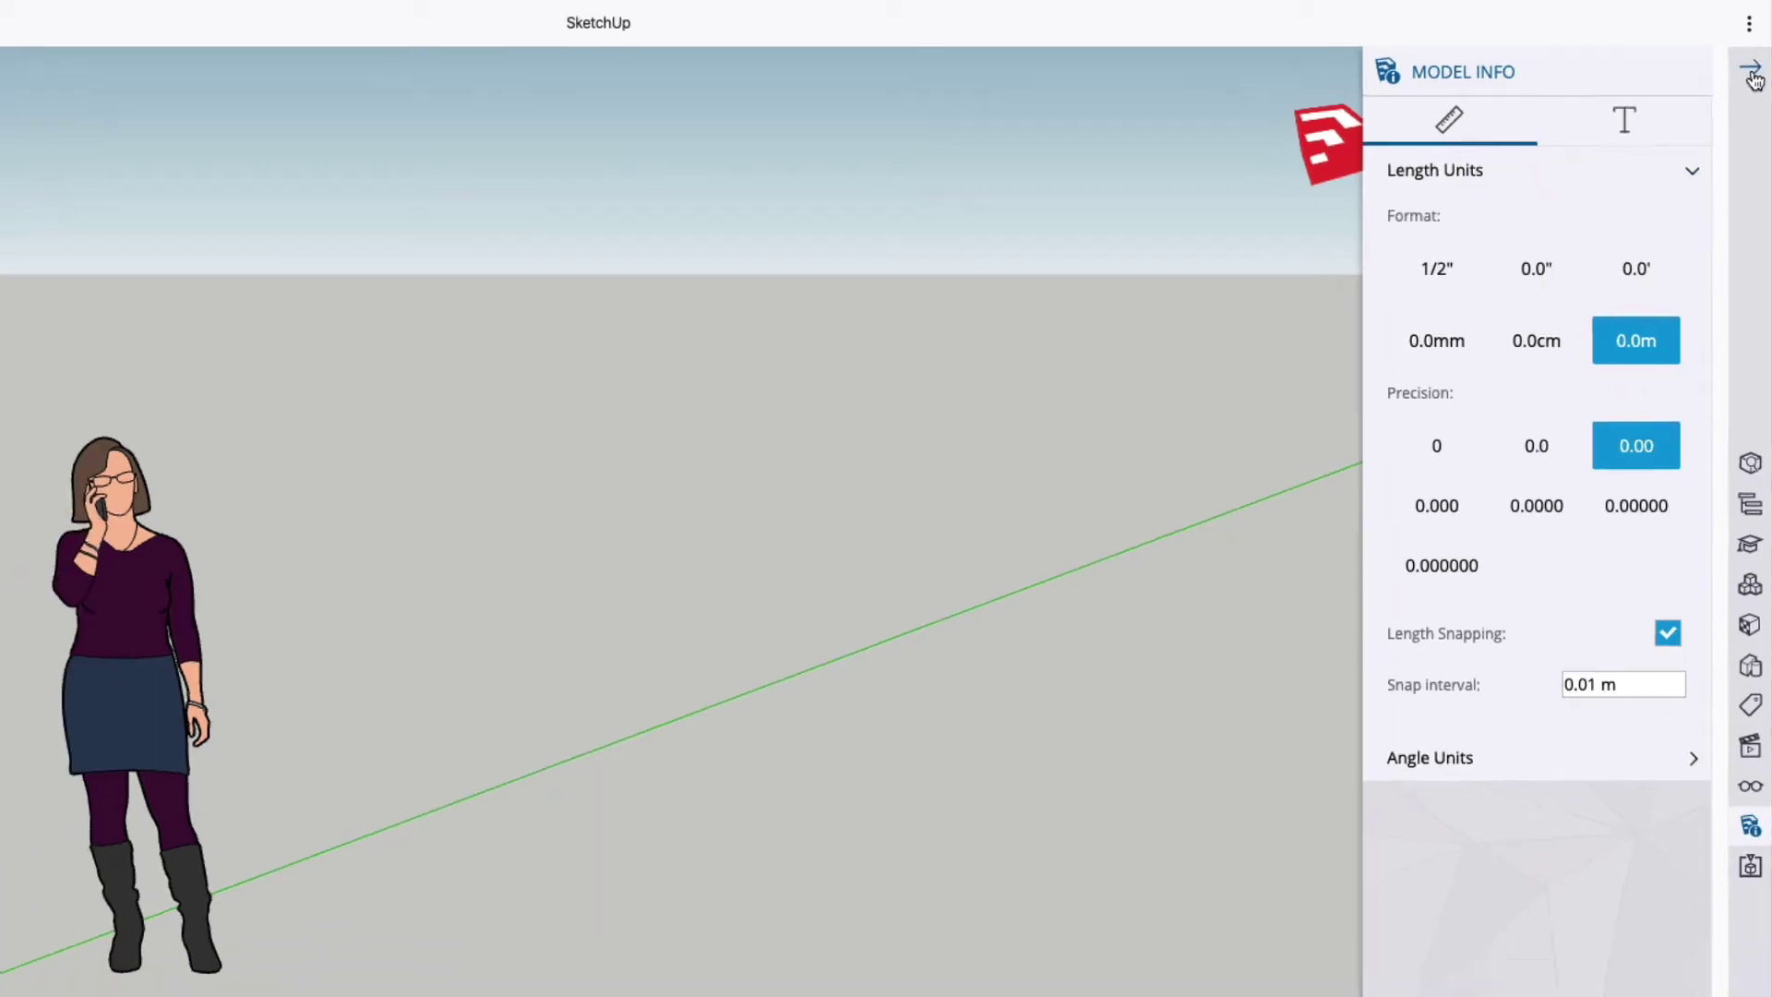
left_click(1758, 63)
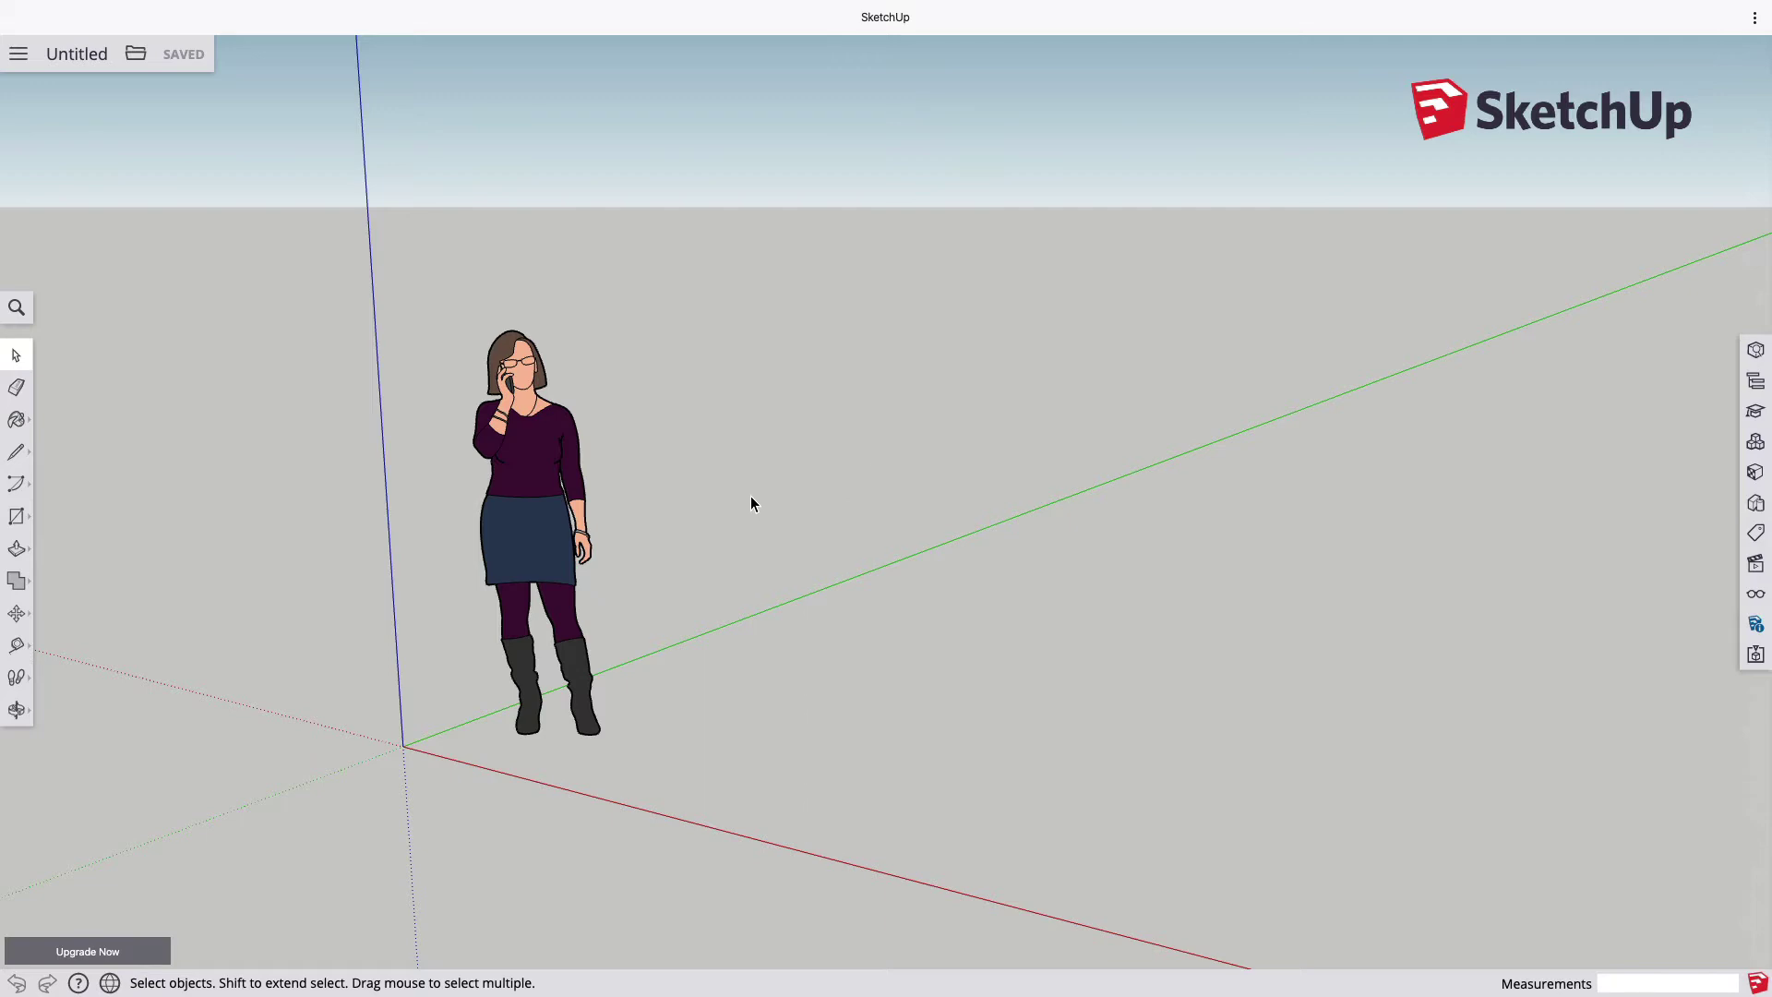
Zoom in and out on the scale figure, then switch to the Orbit tool.
scroll(749, 498, "up", 2)
scroll(746, 500, "down", 2)
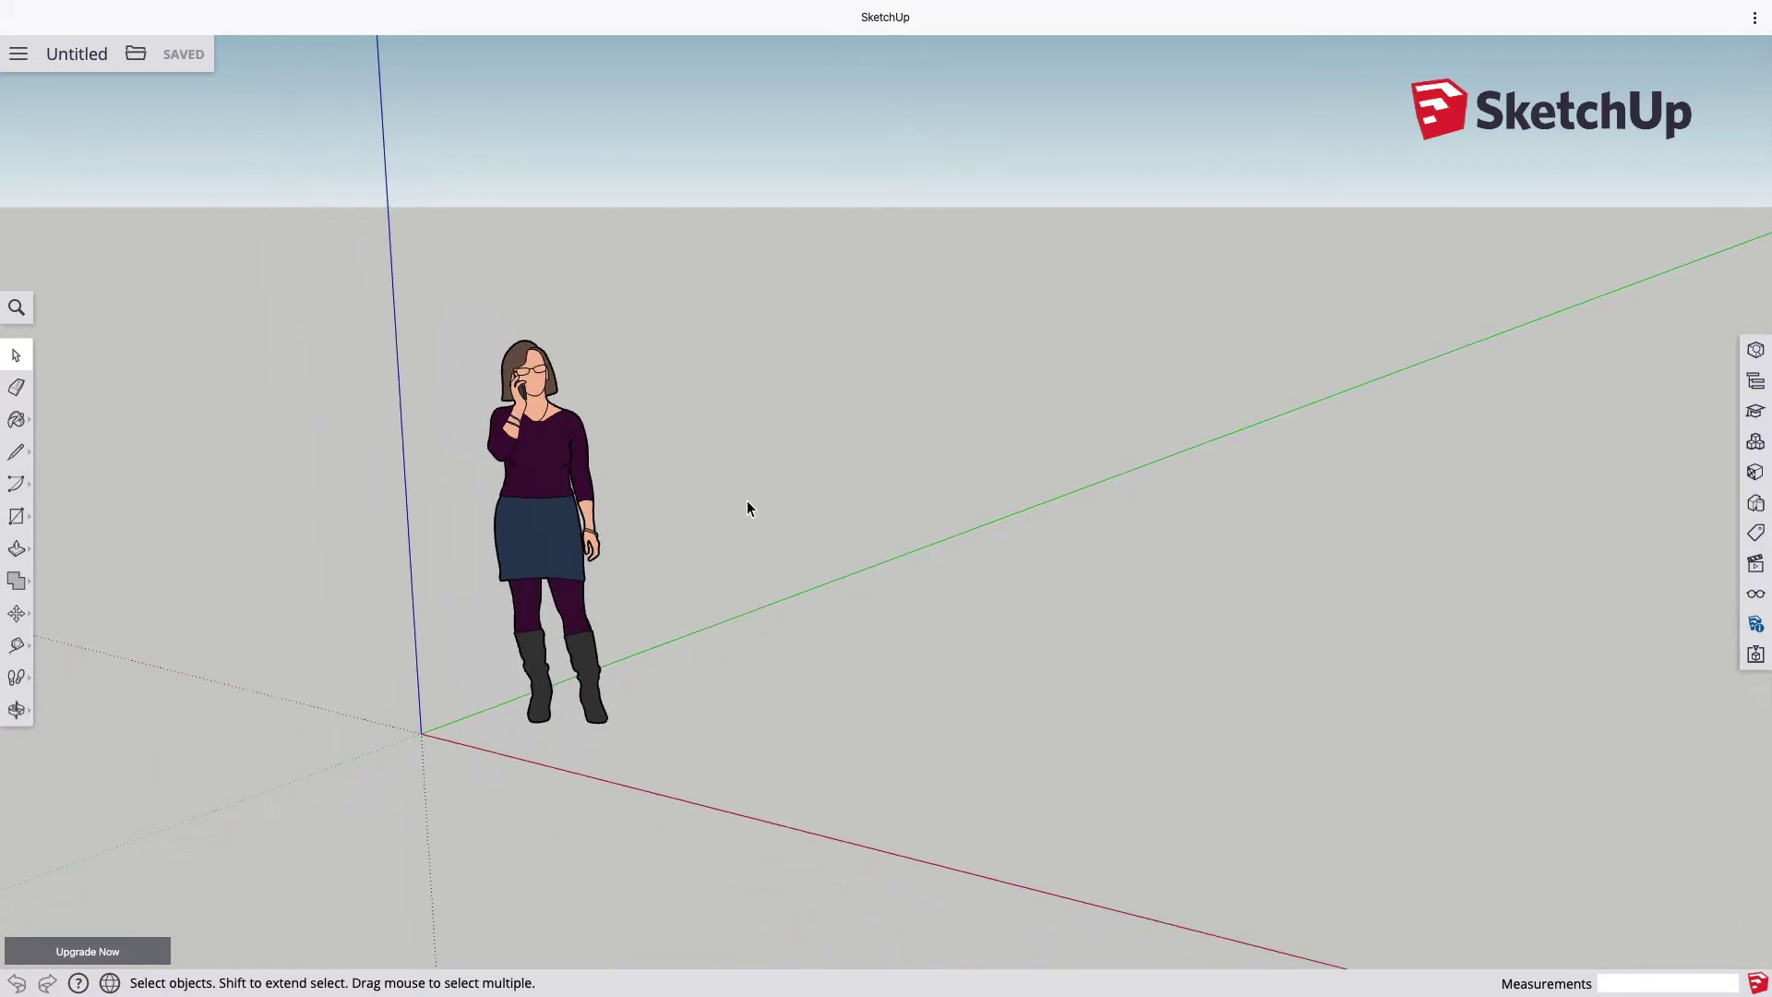
scroll(747, 508, "down", 2)
scroll(835, 552, "down", 1)
scroll(835, 552, "down", 1)
scroll(834, 554, "up", 3)
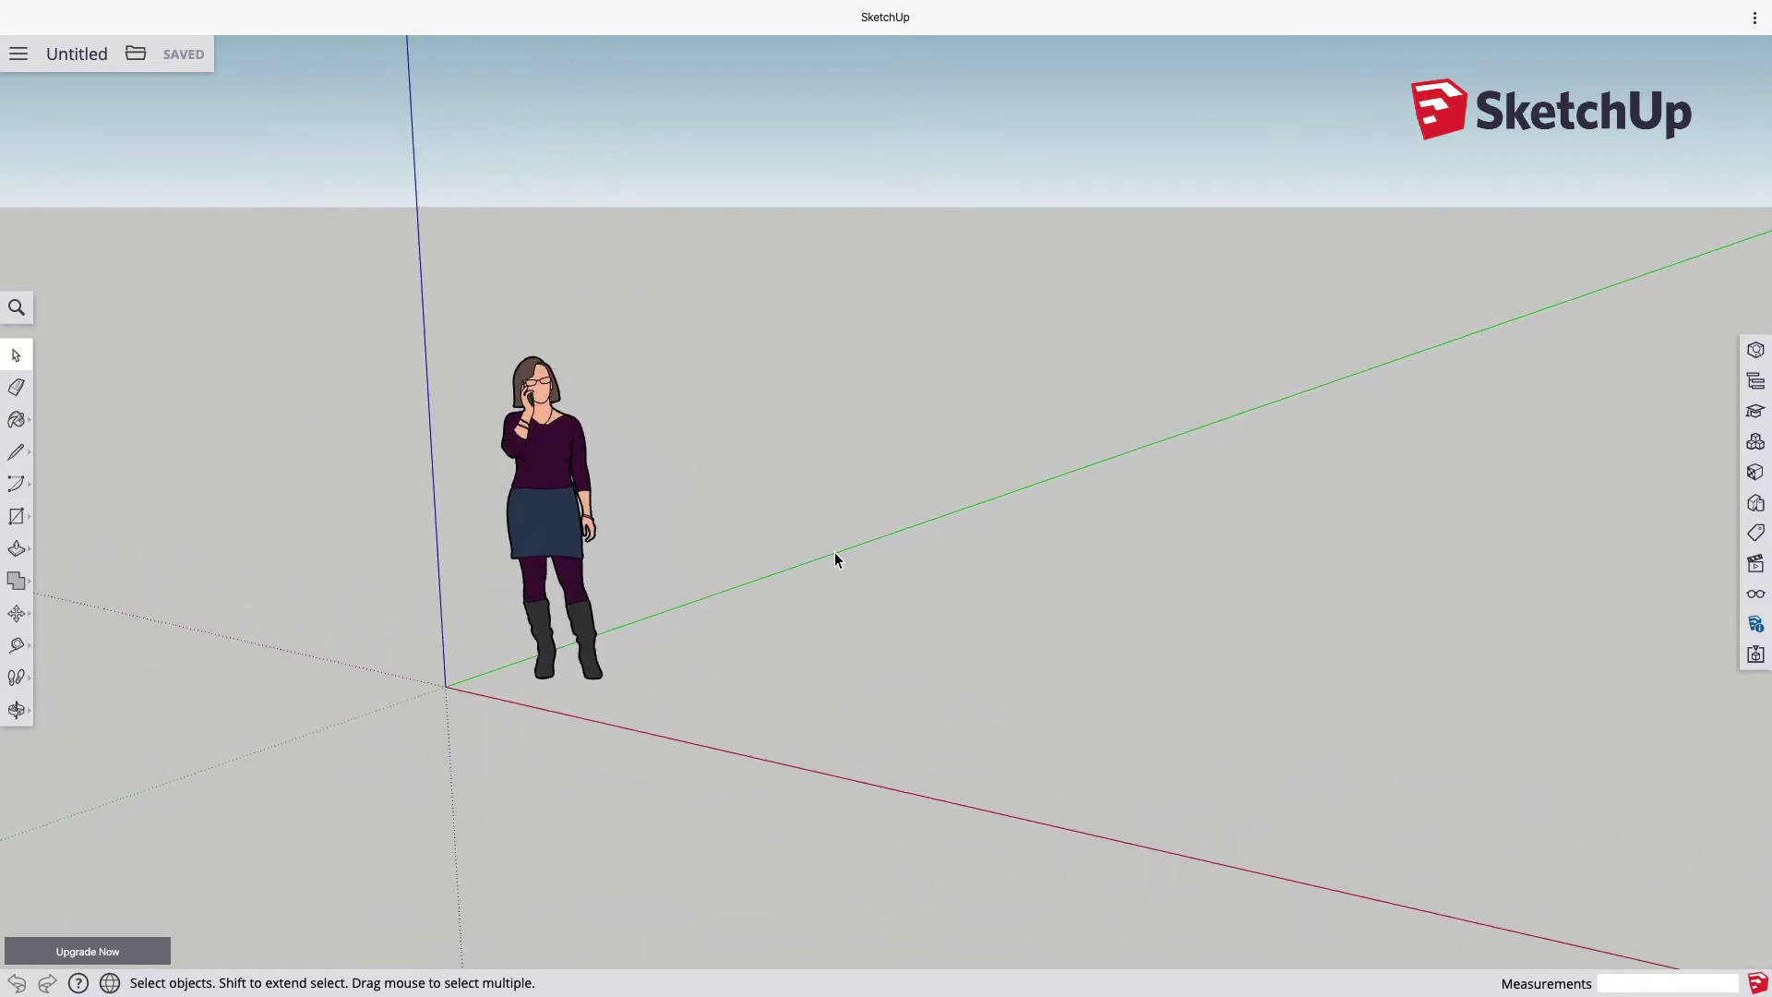
scroll(834, 557, "up", 1)
scroll(834, 552, "down", 2)
scroll(834, 551, "up", 1)
scroll(832, 554, "up", 2)
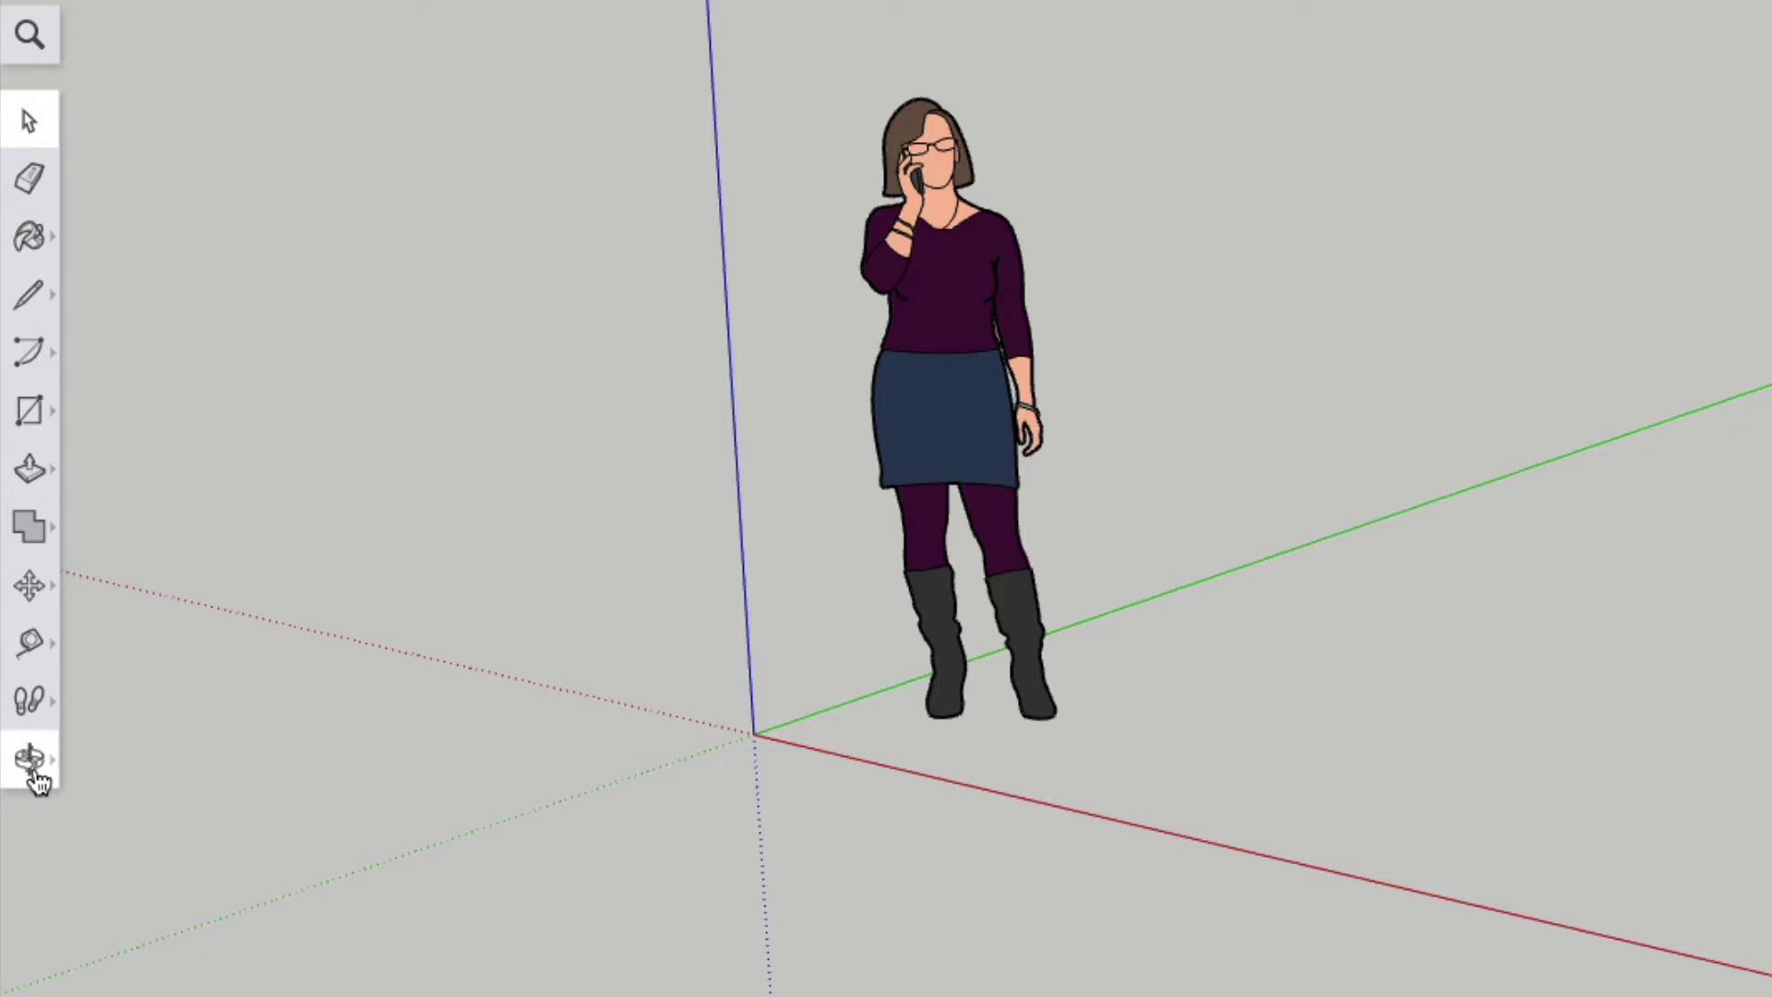
left_click(37, 778)
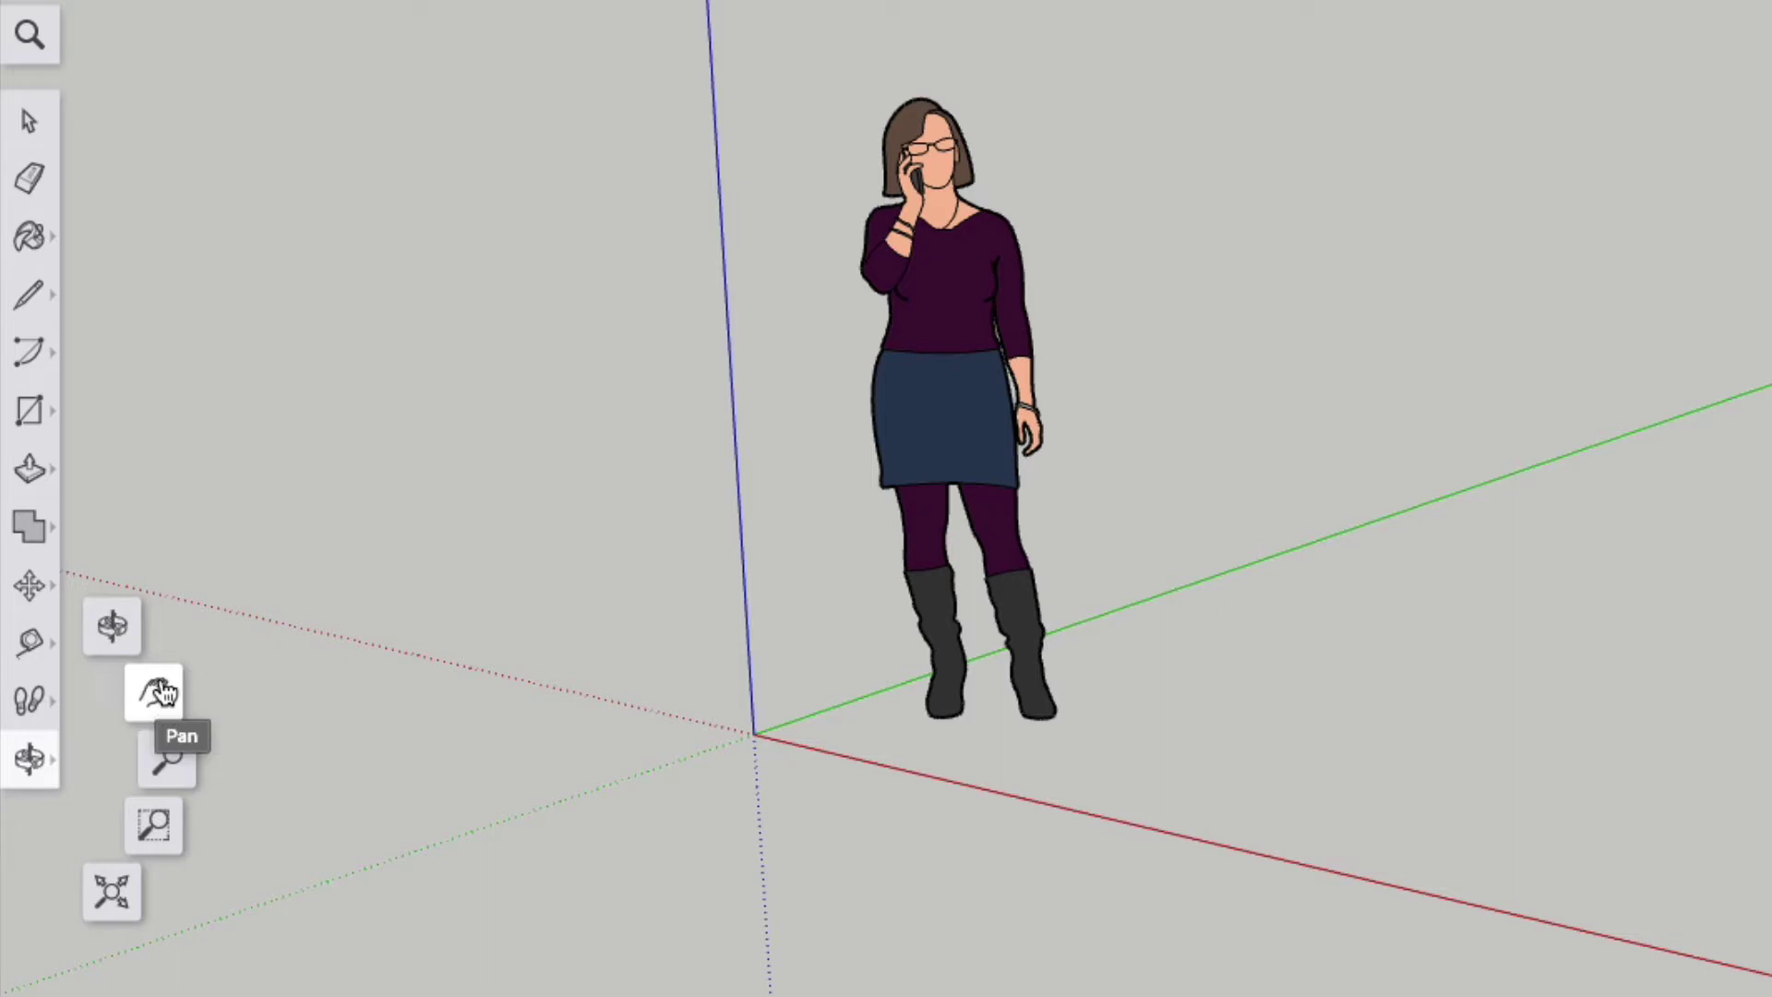
left_click(112, 629)
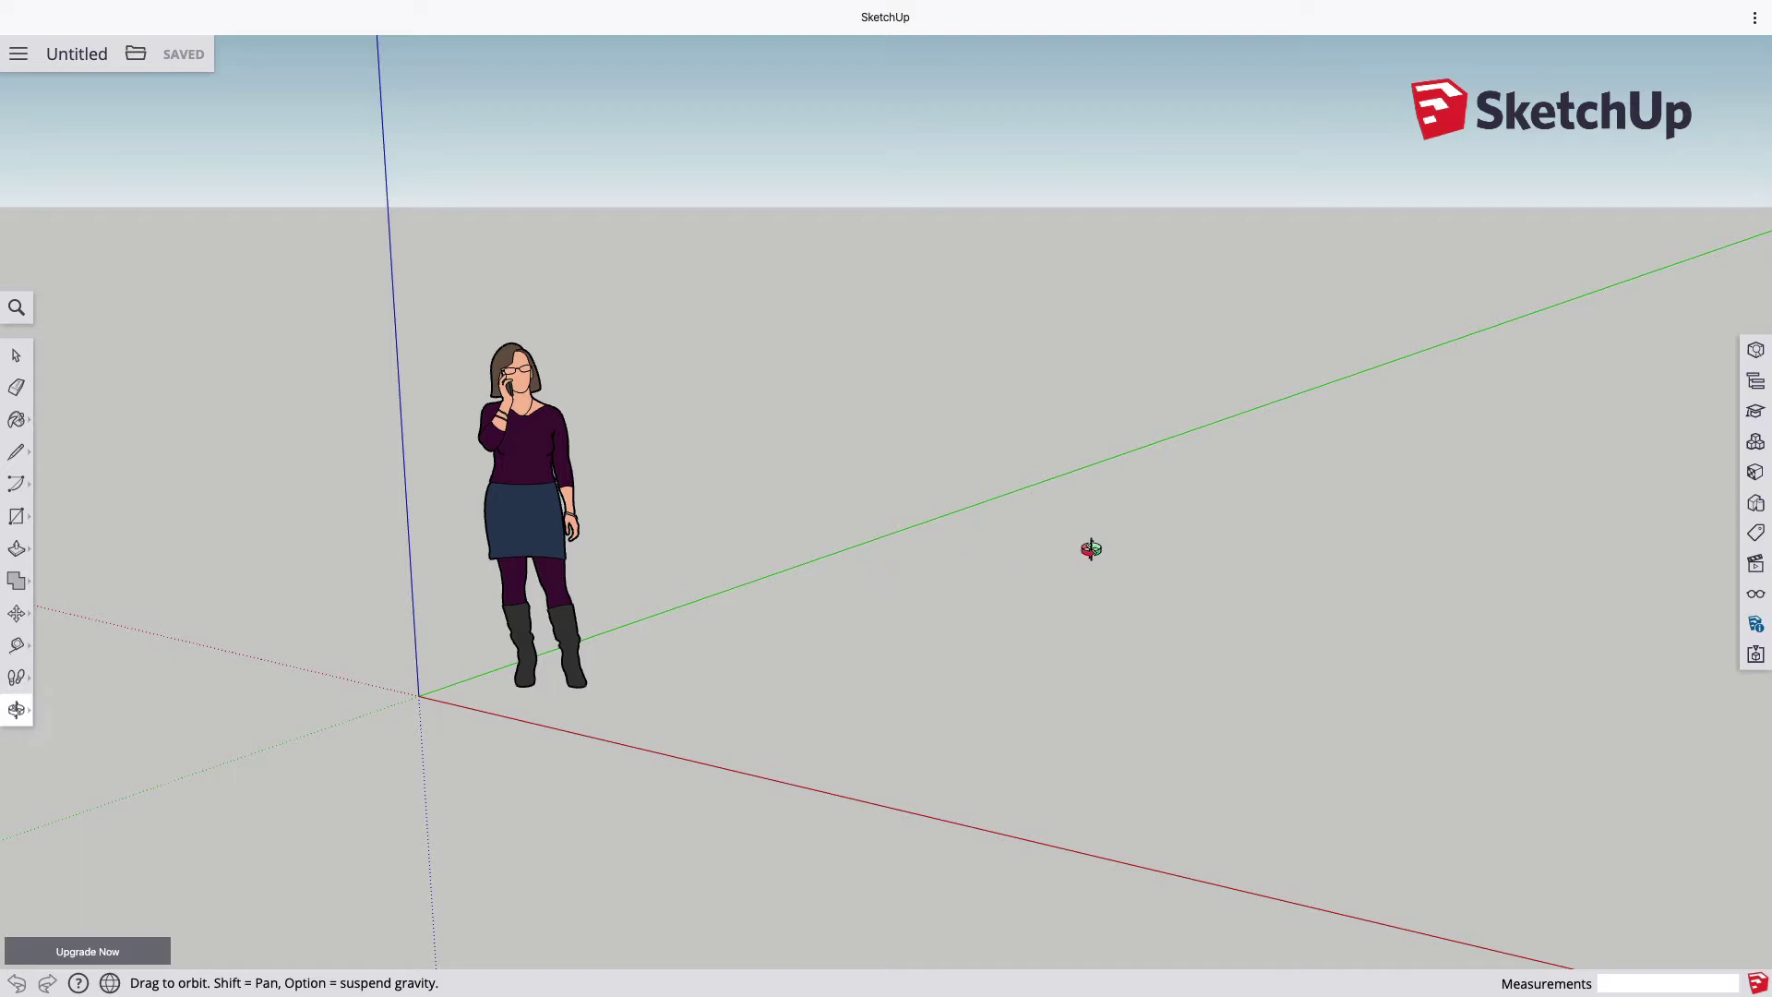
Orbit and pan the view so the scene tilts and the figure shifts left.
mouse_move(1246, 524)
left_mouse_down()
mouse_move(991, 614)
mouse_move(502, 566)
mouse_move(313, 403)
mouse_move(510, 566)
mouse_move(981, 518)
mouse_move(951, 212)
mouse_move(945, 759)
mouse_move(676, 775)
mouse_move(453, 536)
mouse_move(333, 455)
mouse_move(565, 471)
mouse_move(1021, 447)
mouse_move(1182, 517)
mouse_move(1285, 530)
mouse_move(1113, 484)
mouse_move(981, 487)
mouse_move(1116, 518)
mouse_move(1037, 552)
left_mouse_up()
left_click(17, 709)
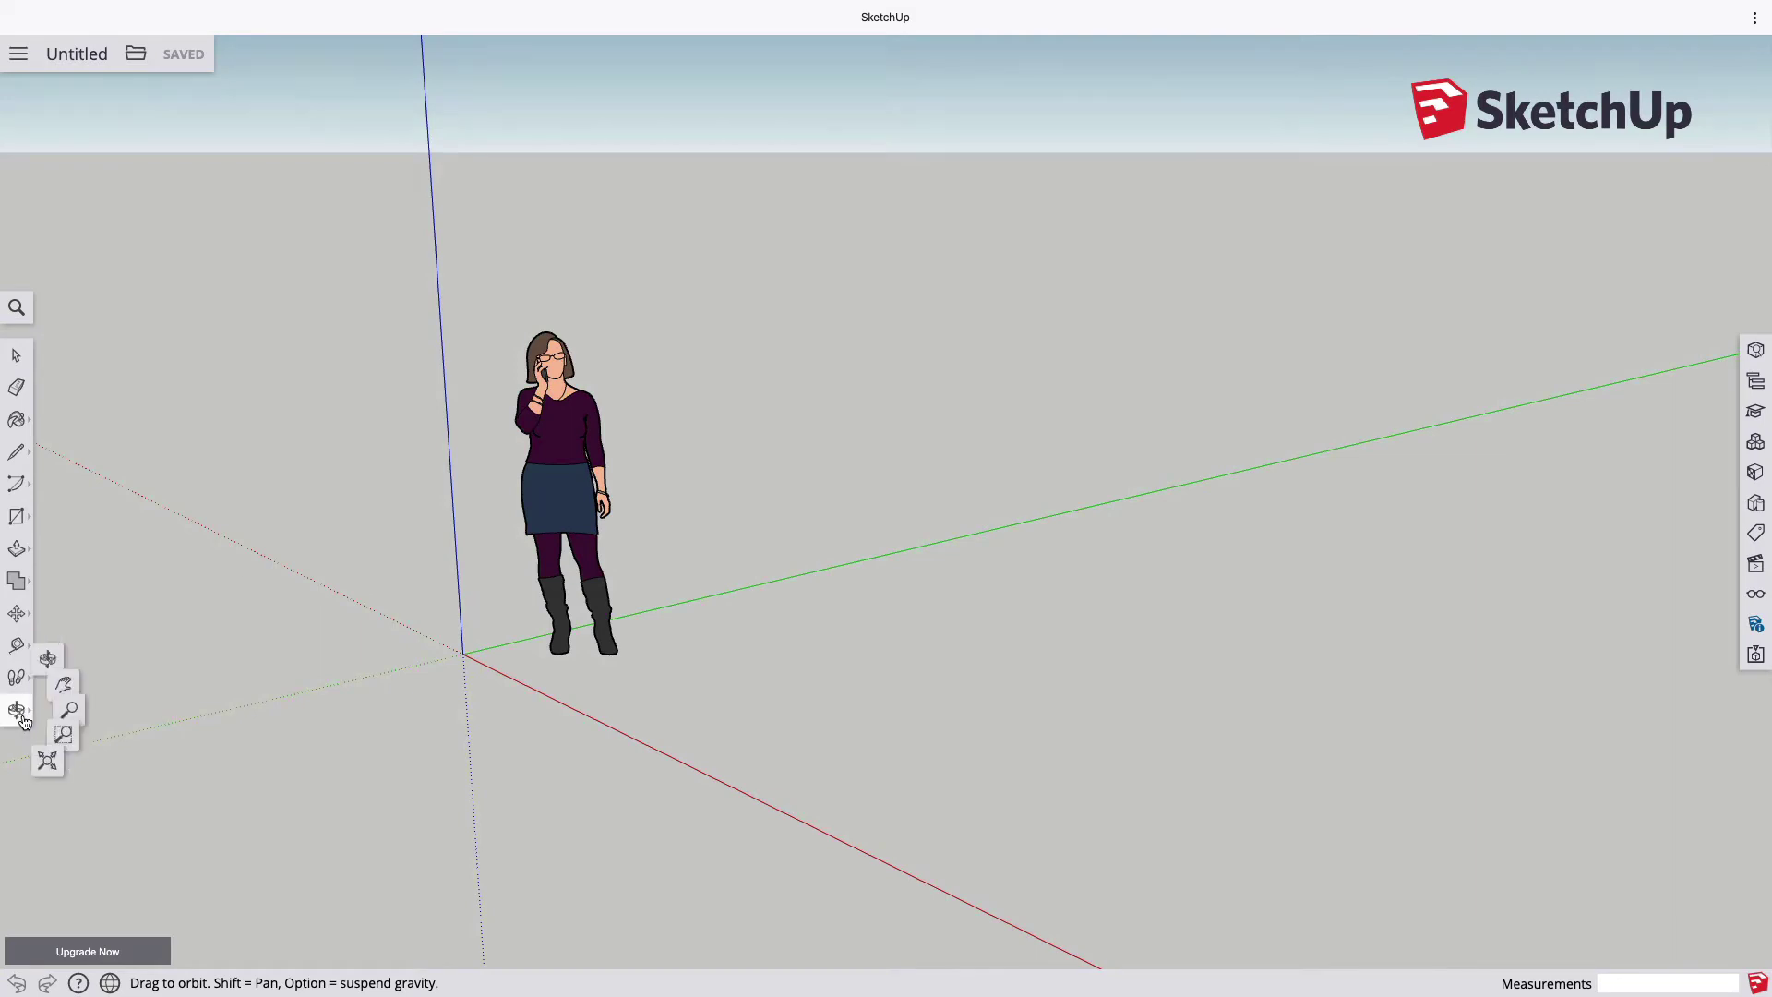
left_click(86, 674)
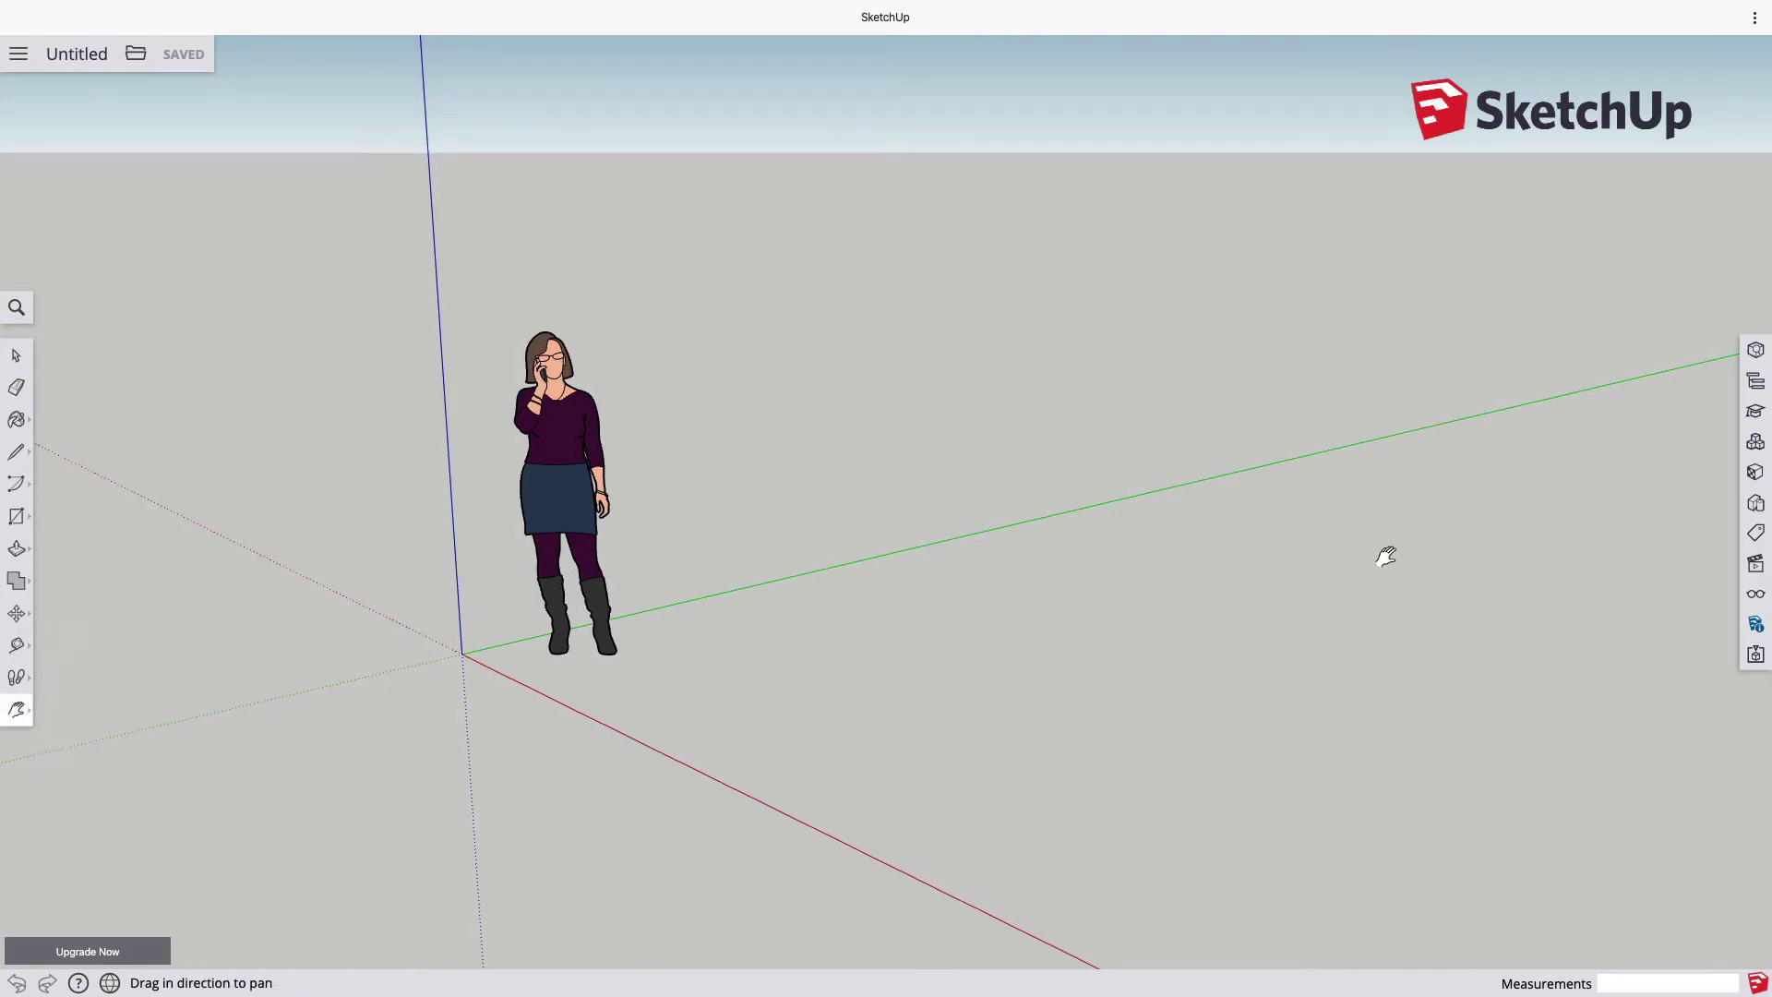
mouse_move(1384, 554)
left_mouse_down()
mouse_move(1131, 628)
mouse_move(676, 680)
mouse_move(262, 696)
left_mouse_up()
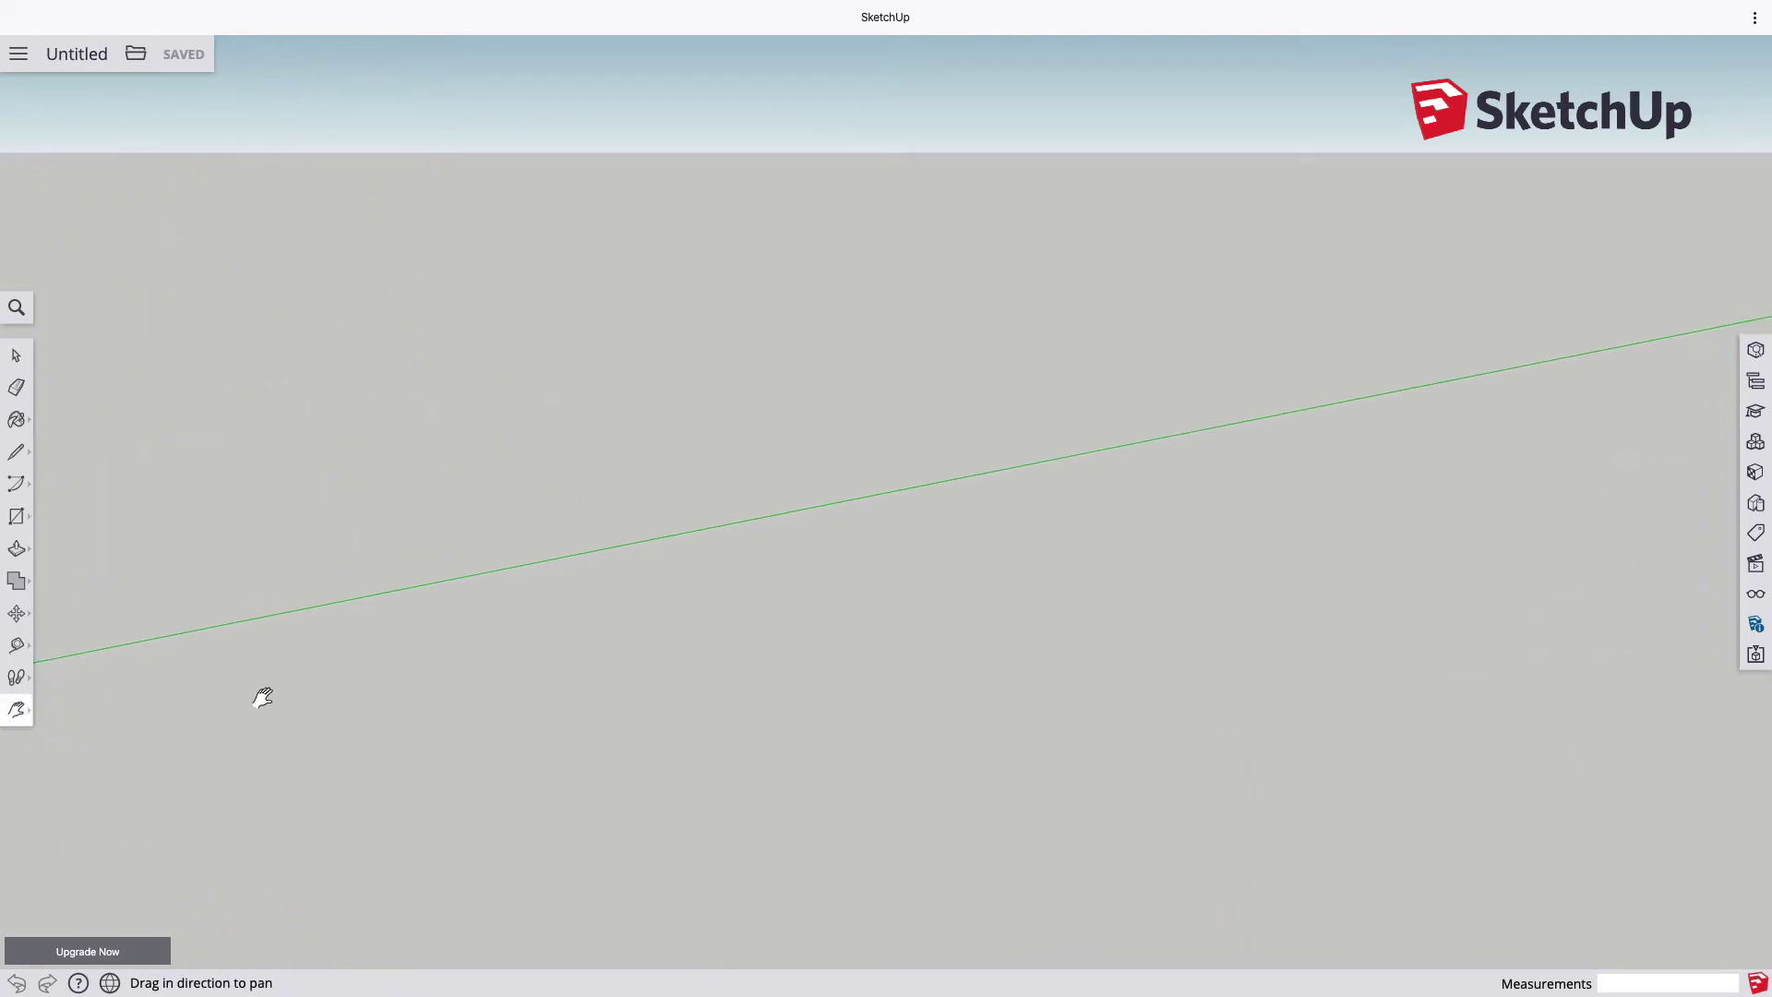
mouse_move(947, 550)
left_mouse_down()
mouse_move(948, 505)
mouse_move(858, 585)
mouse_move(763, 396)
mouse_move(748, 107)
mouse_move(813, 633)
mouse_move(791, 269)
mouse_move(815, 447)
mouse_move(811, 289)
mouse_move(654, 459)
mouse_move(755, 704)
mouse_move(779, 701)
mouse_move(692, 696)
mouse_move(648, 665)
left_mouse_up()
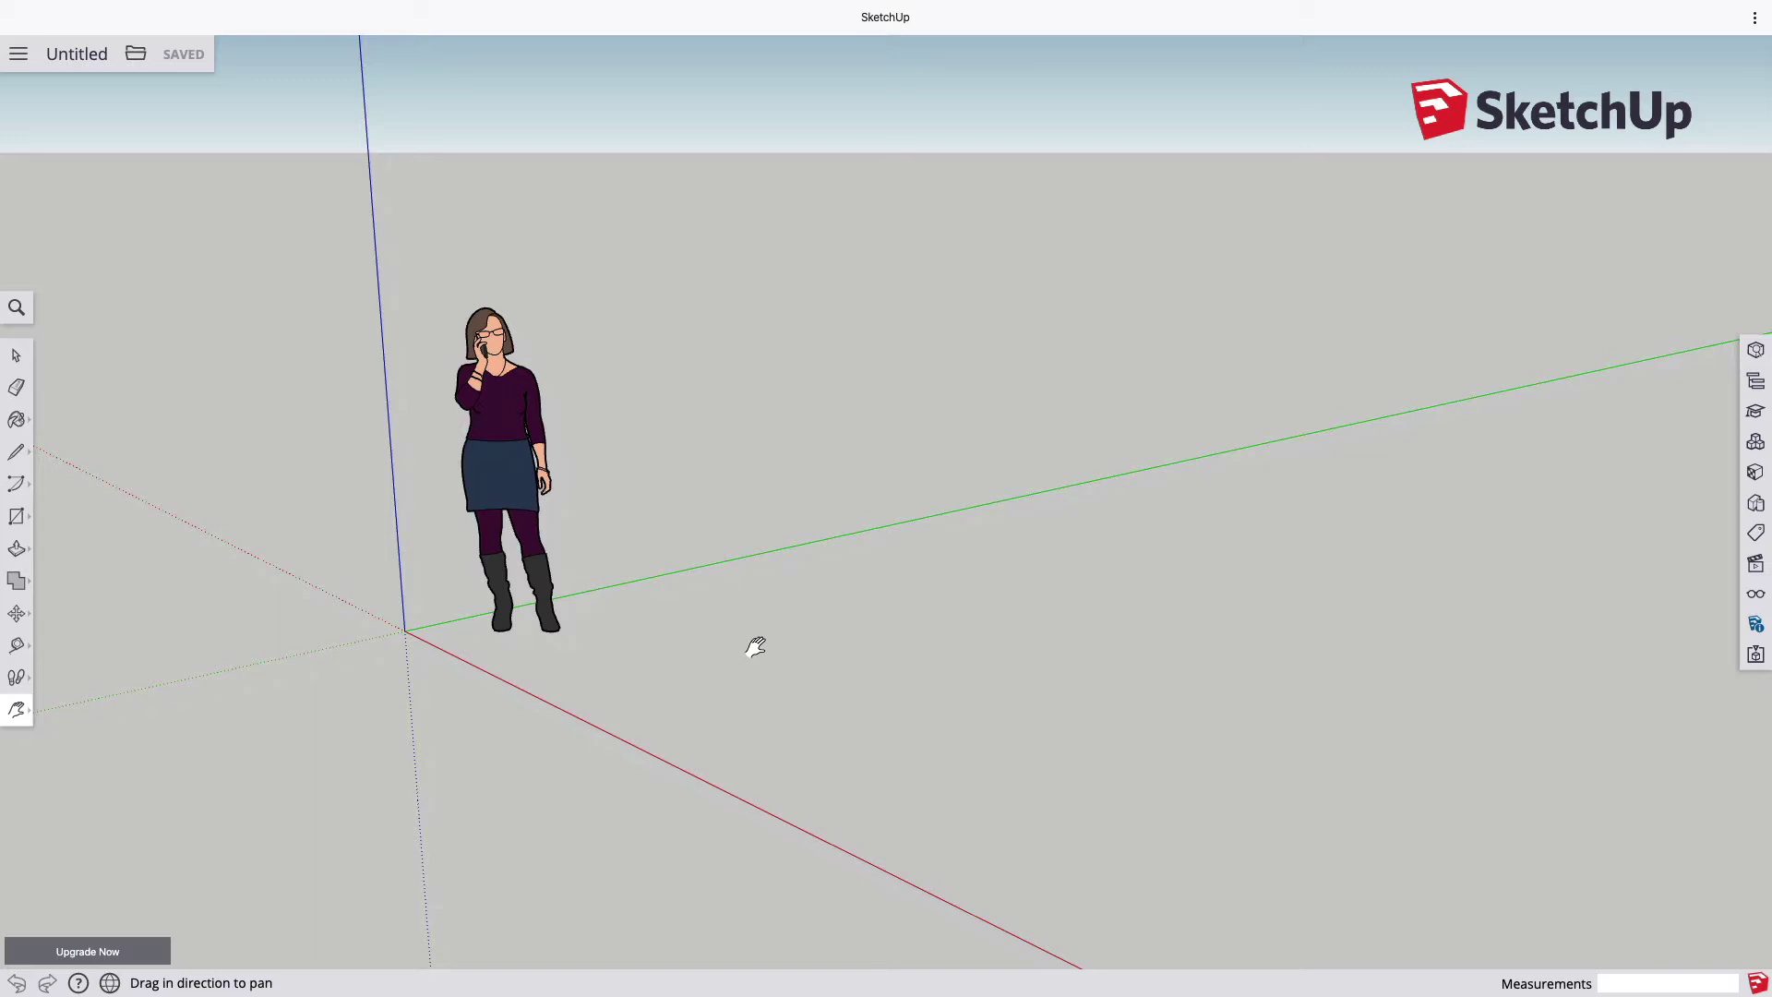
key("o")
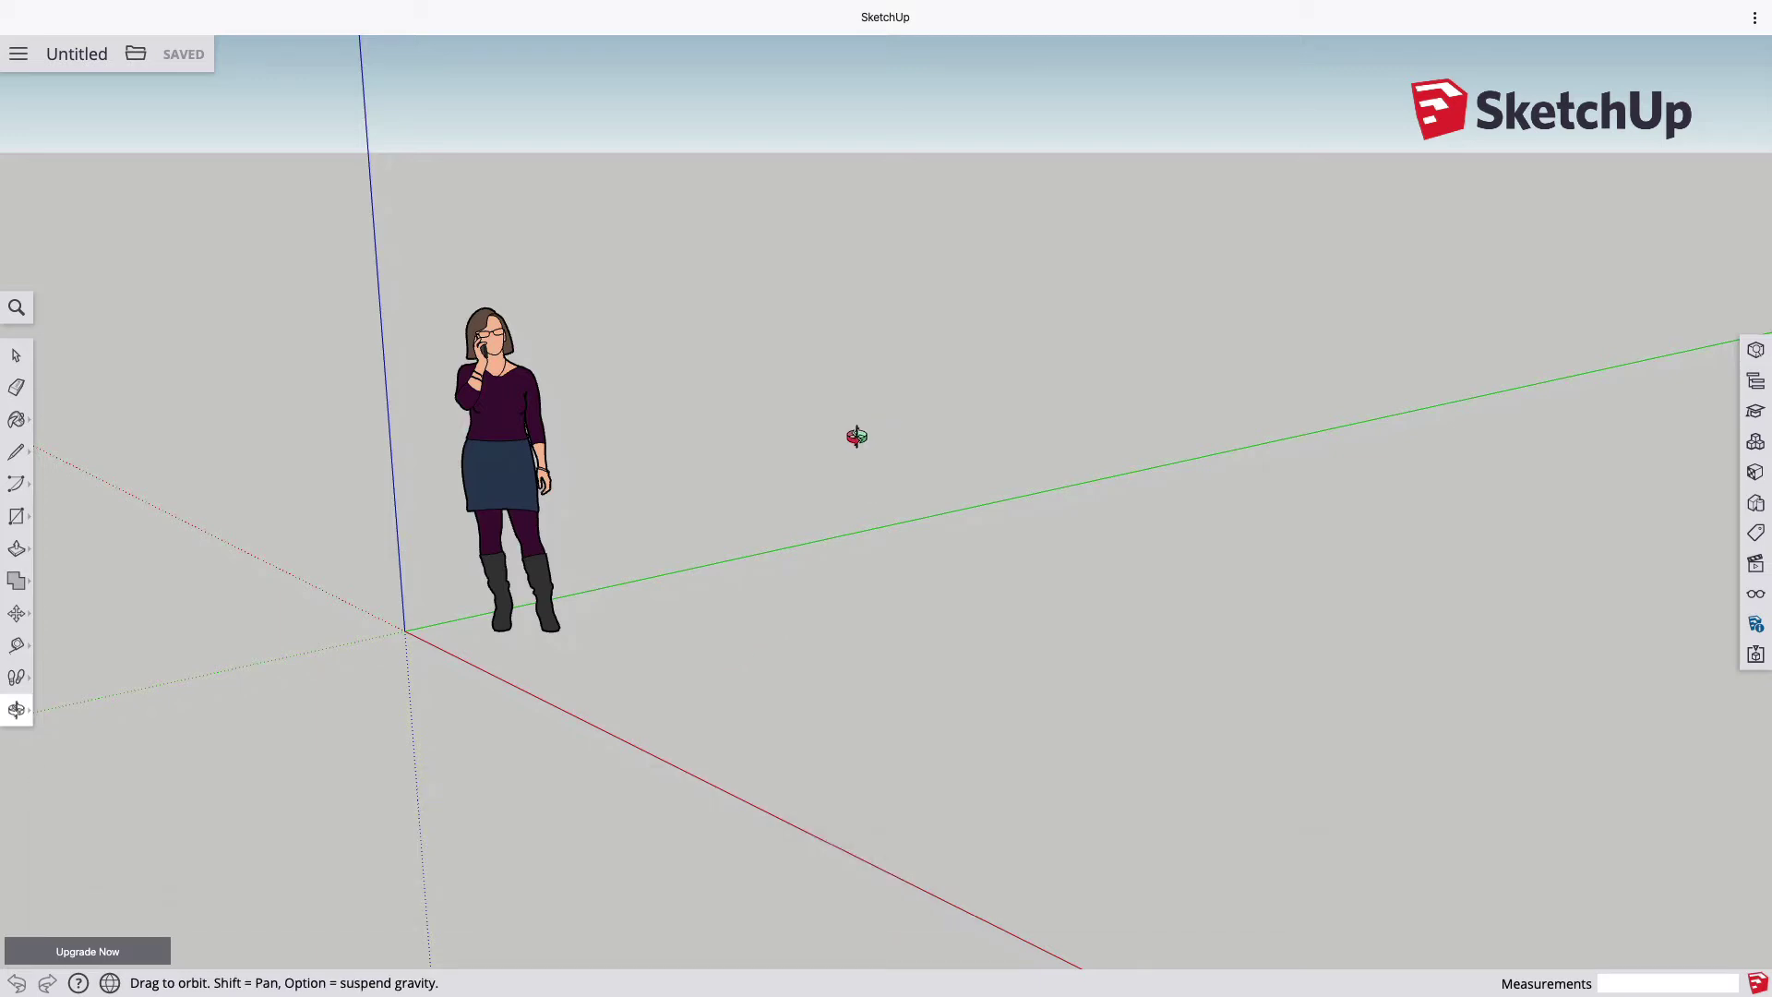
mouse_move(351, 486)
left_mouse_down()
mouse_move(942, 410)
mouse_move(735, 510)
mouse_move(341, 423)
left_mouse_up()
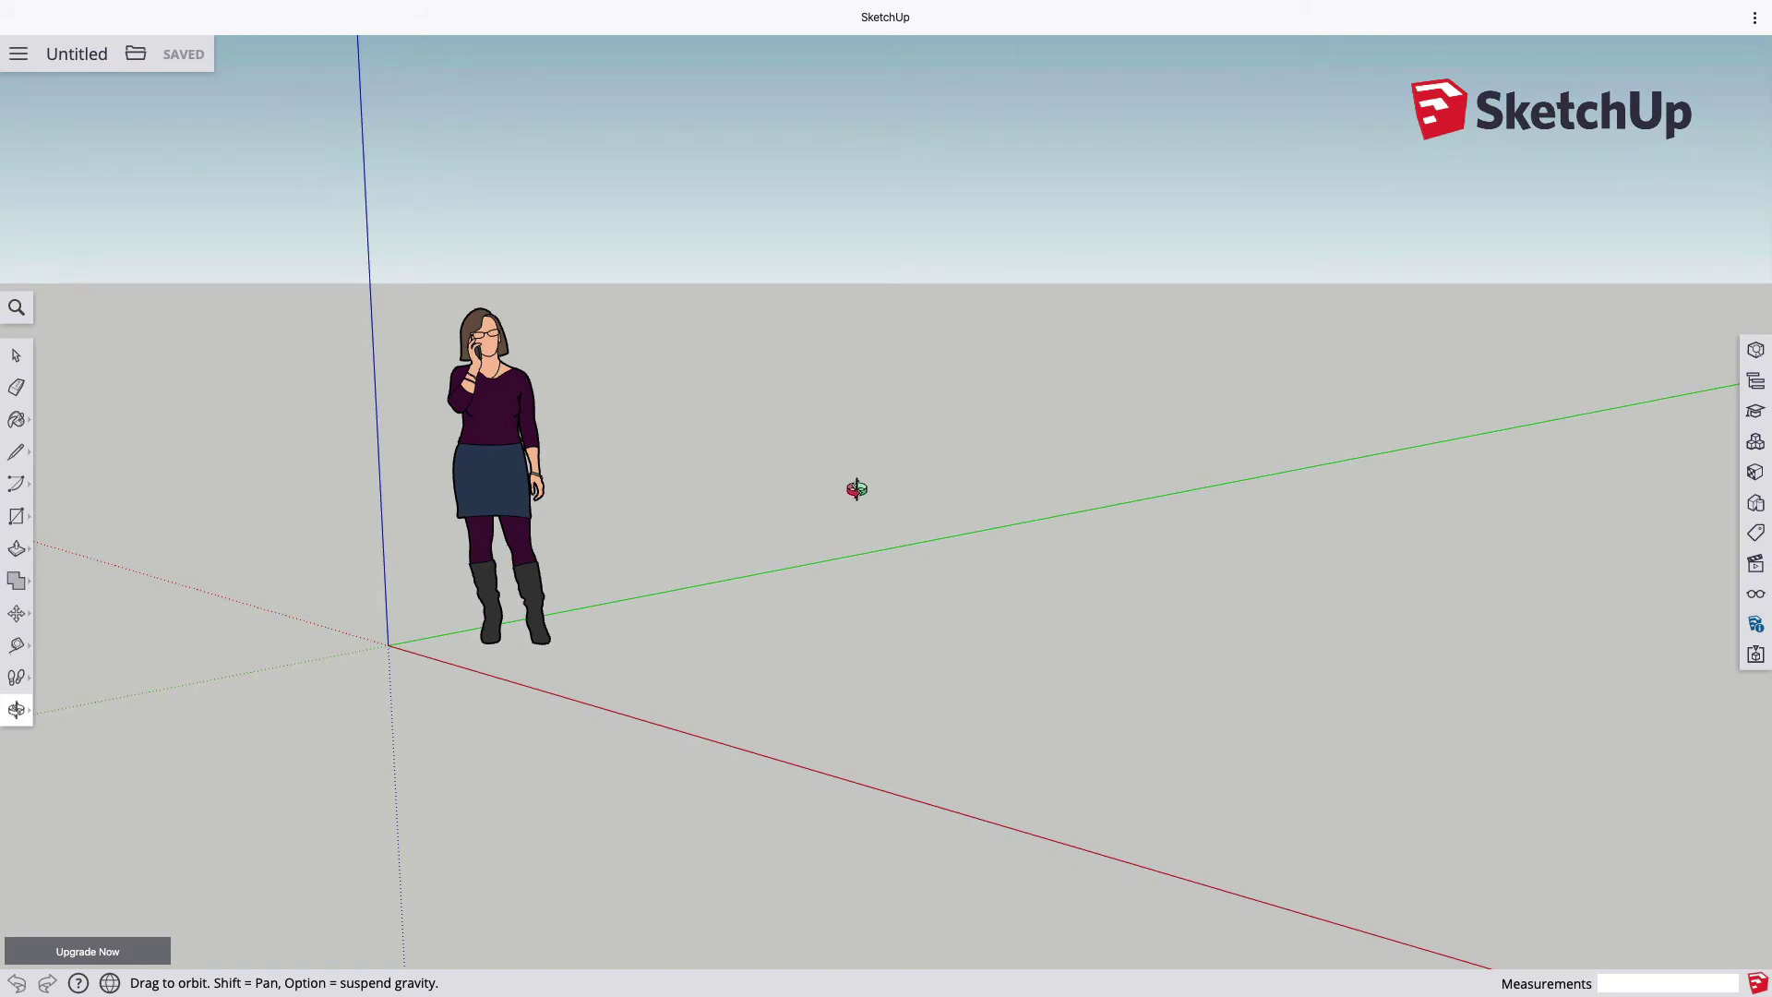
key("h")
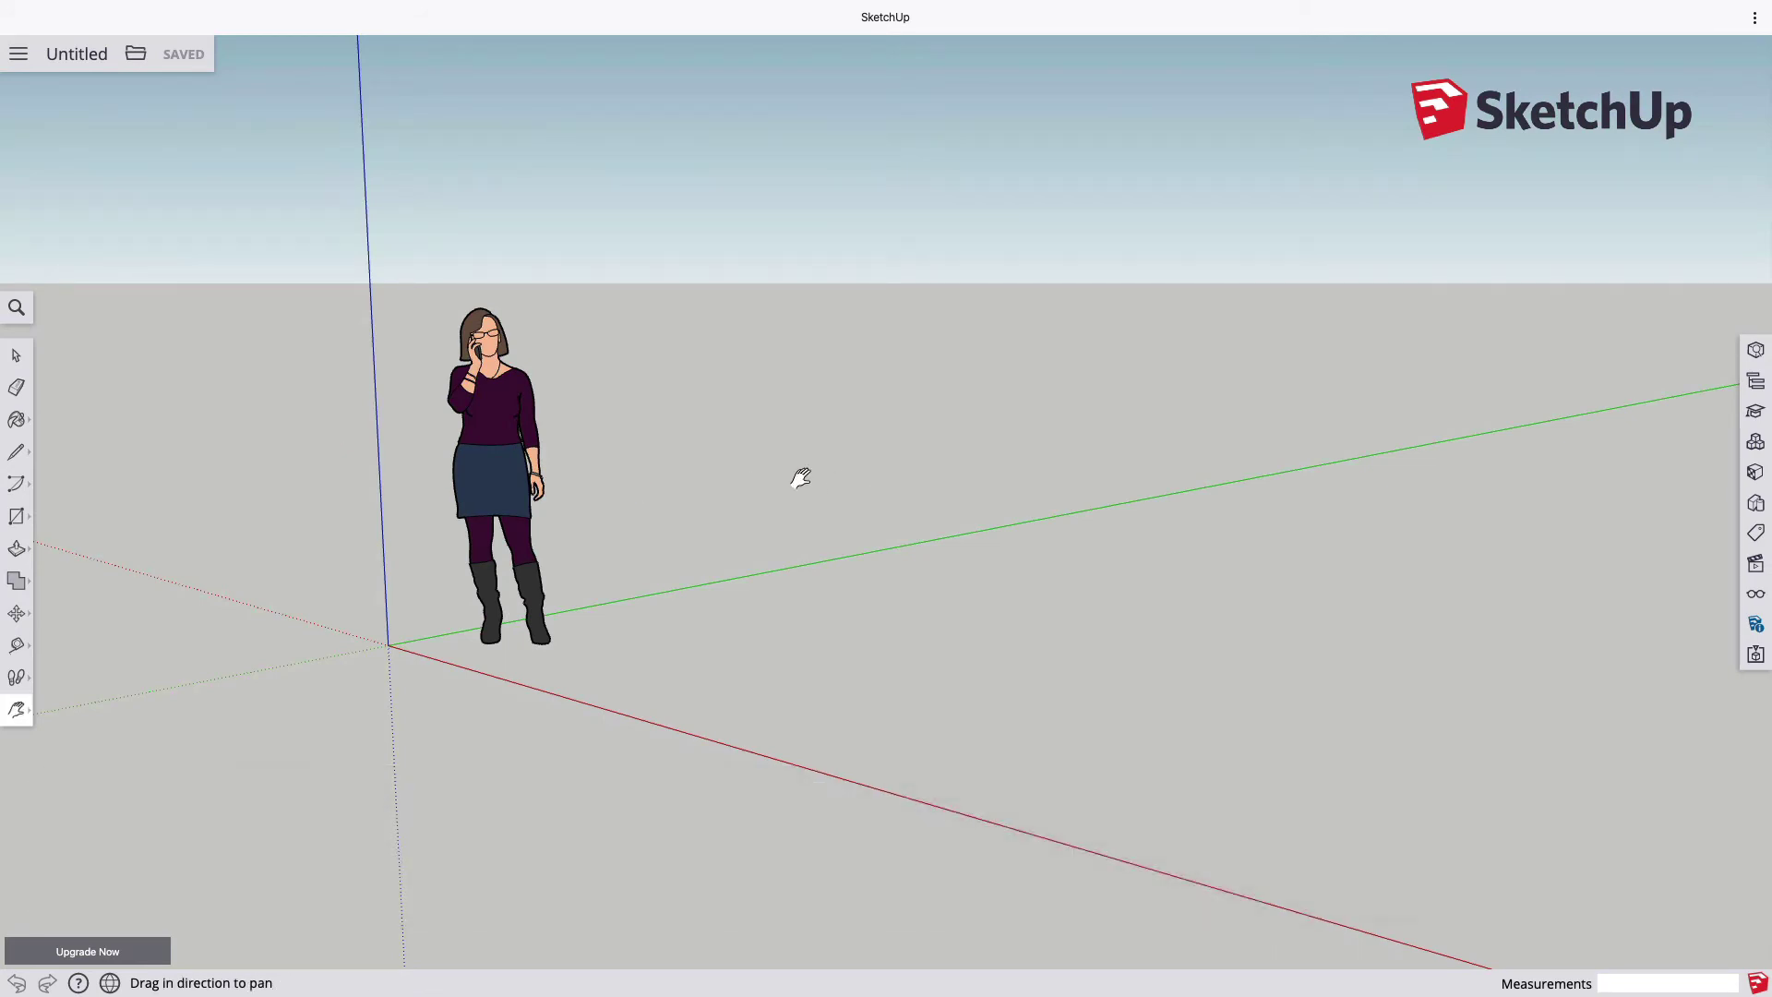
mouse_move(799, 474)
left_mouse_down()
mouse_move(1344, 435)
mouse_move(549, 508)
left_mouse_up()
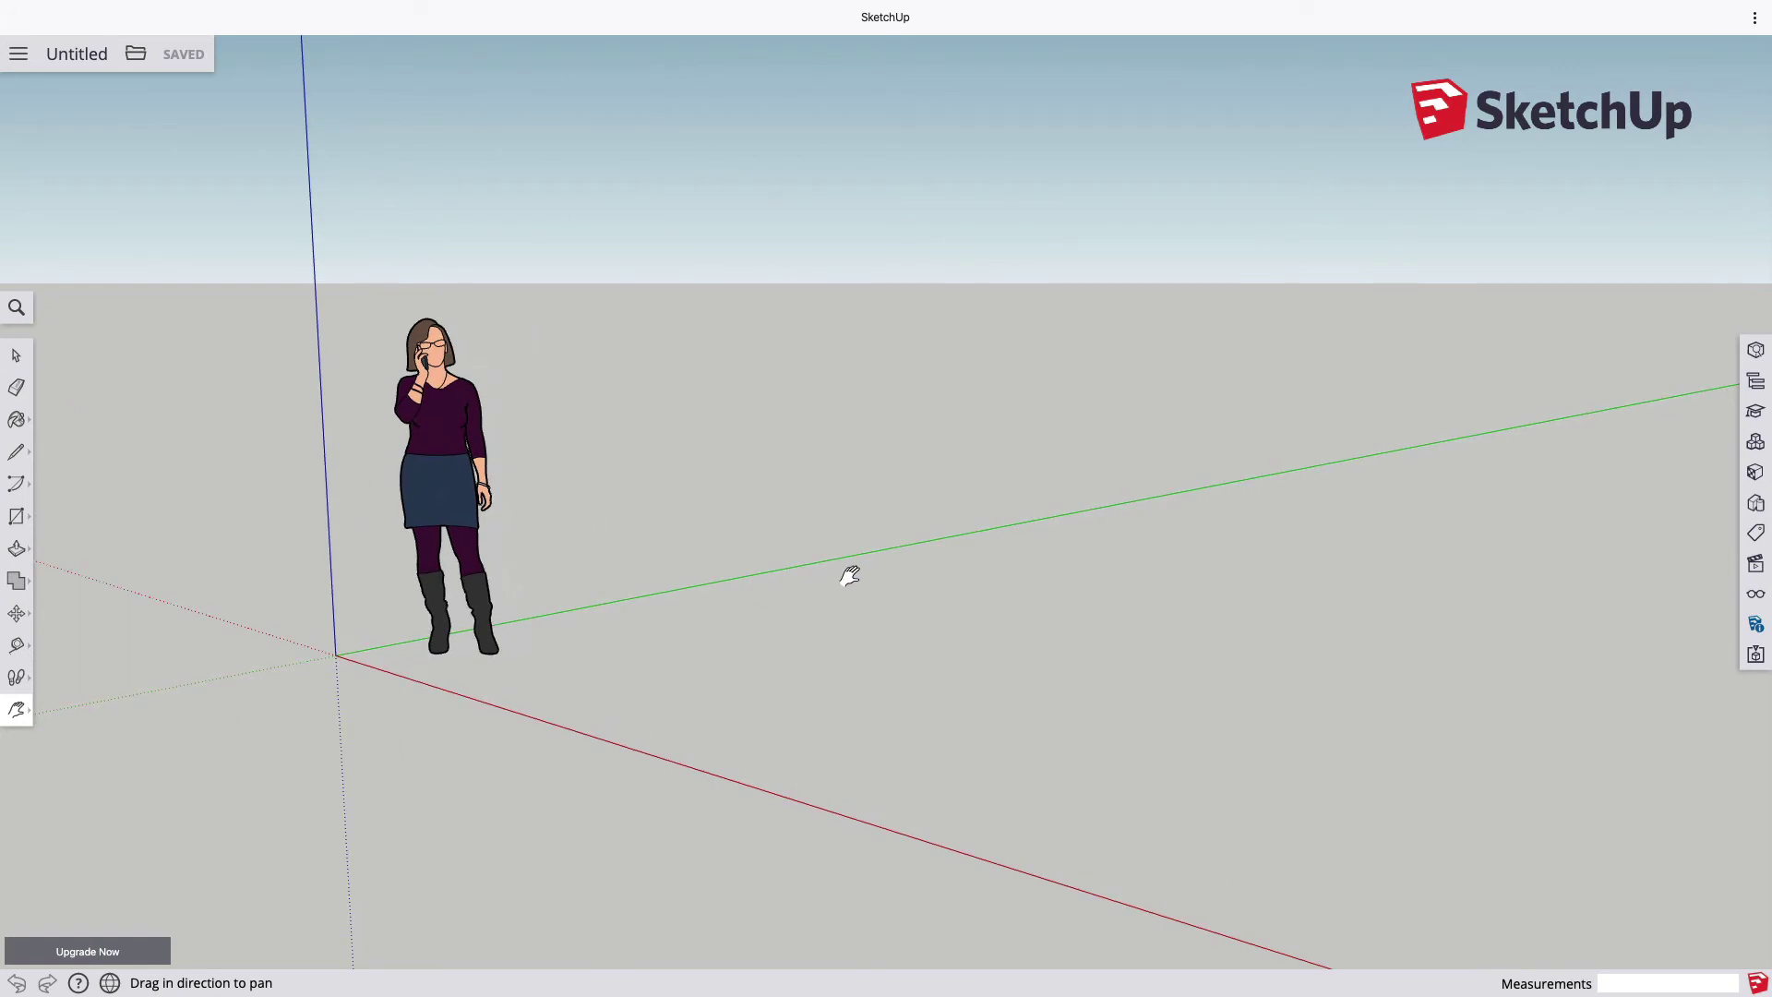
key("o")
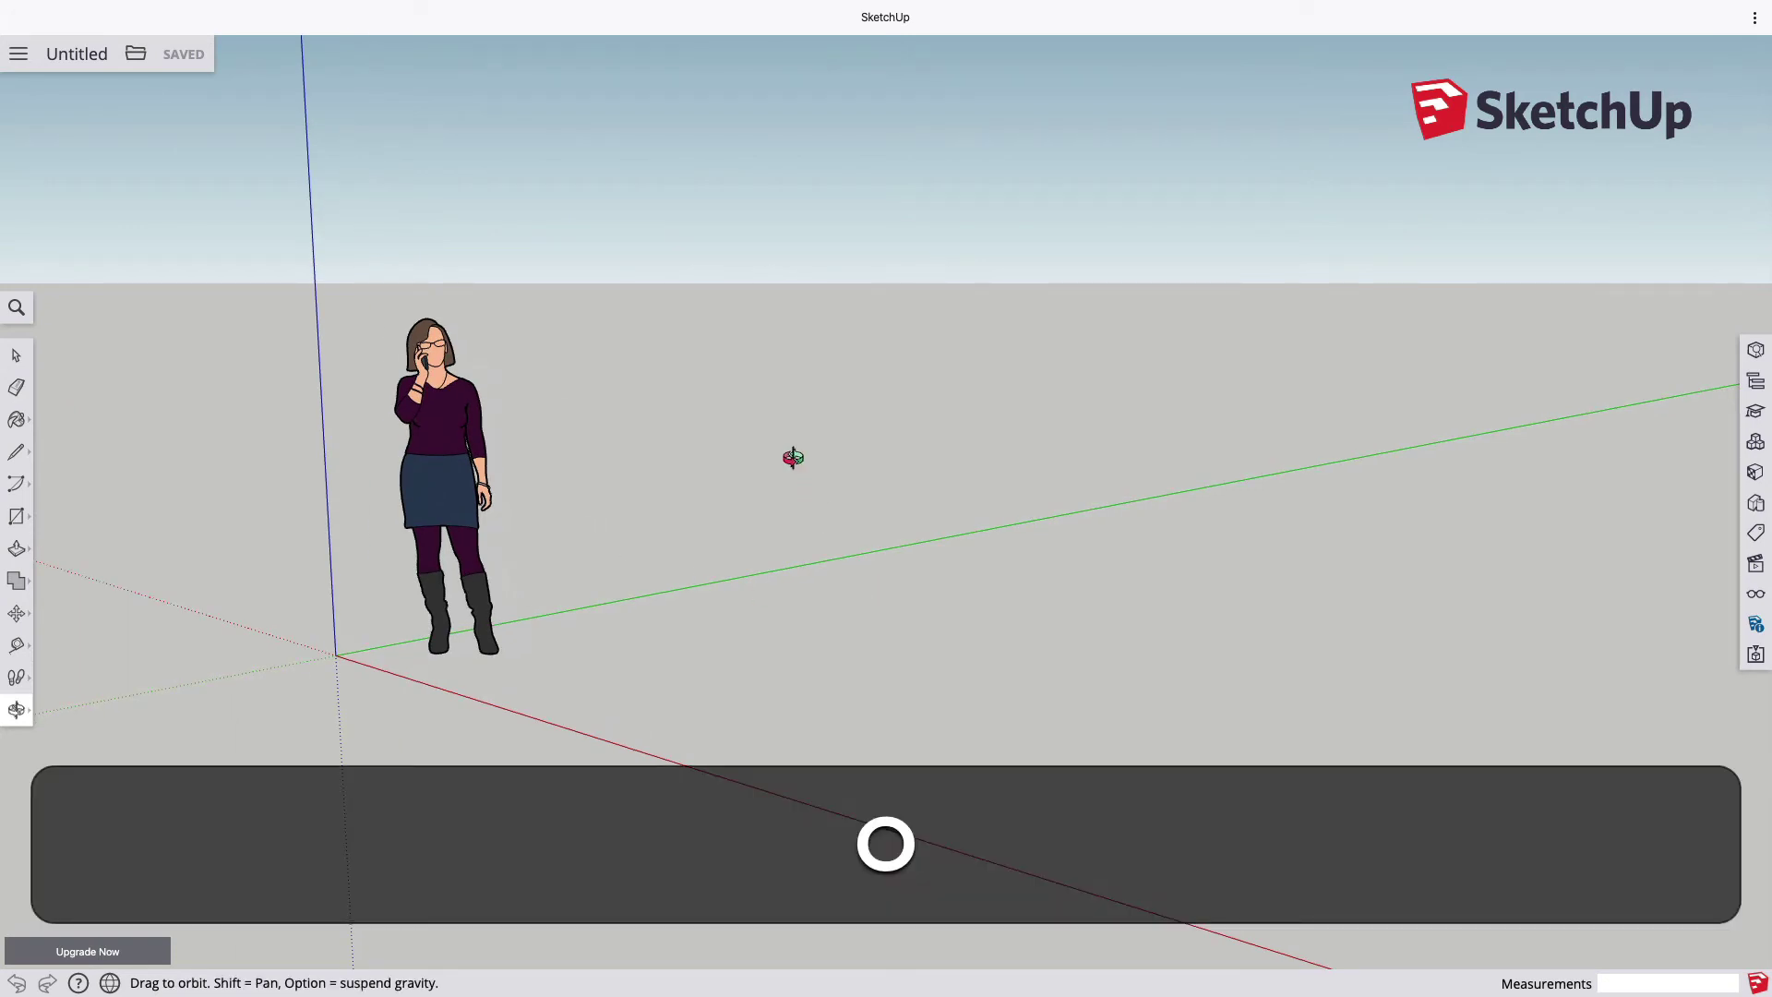
left_click_drag(791, 455, 1131, 404)
Orbit and Shift-pan until the figure and origin sit centred, seen from above.
mouse_move(1246, 396)
left_mouse_down()
mouse_move(1000, 502)
mouse_move(635, 487)
mouse_move(1103, 494)
left_mouse_up()
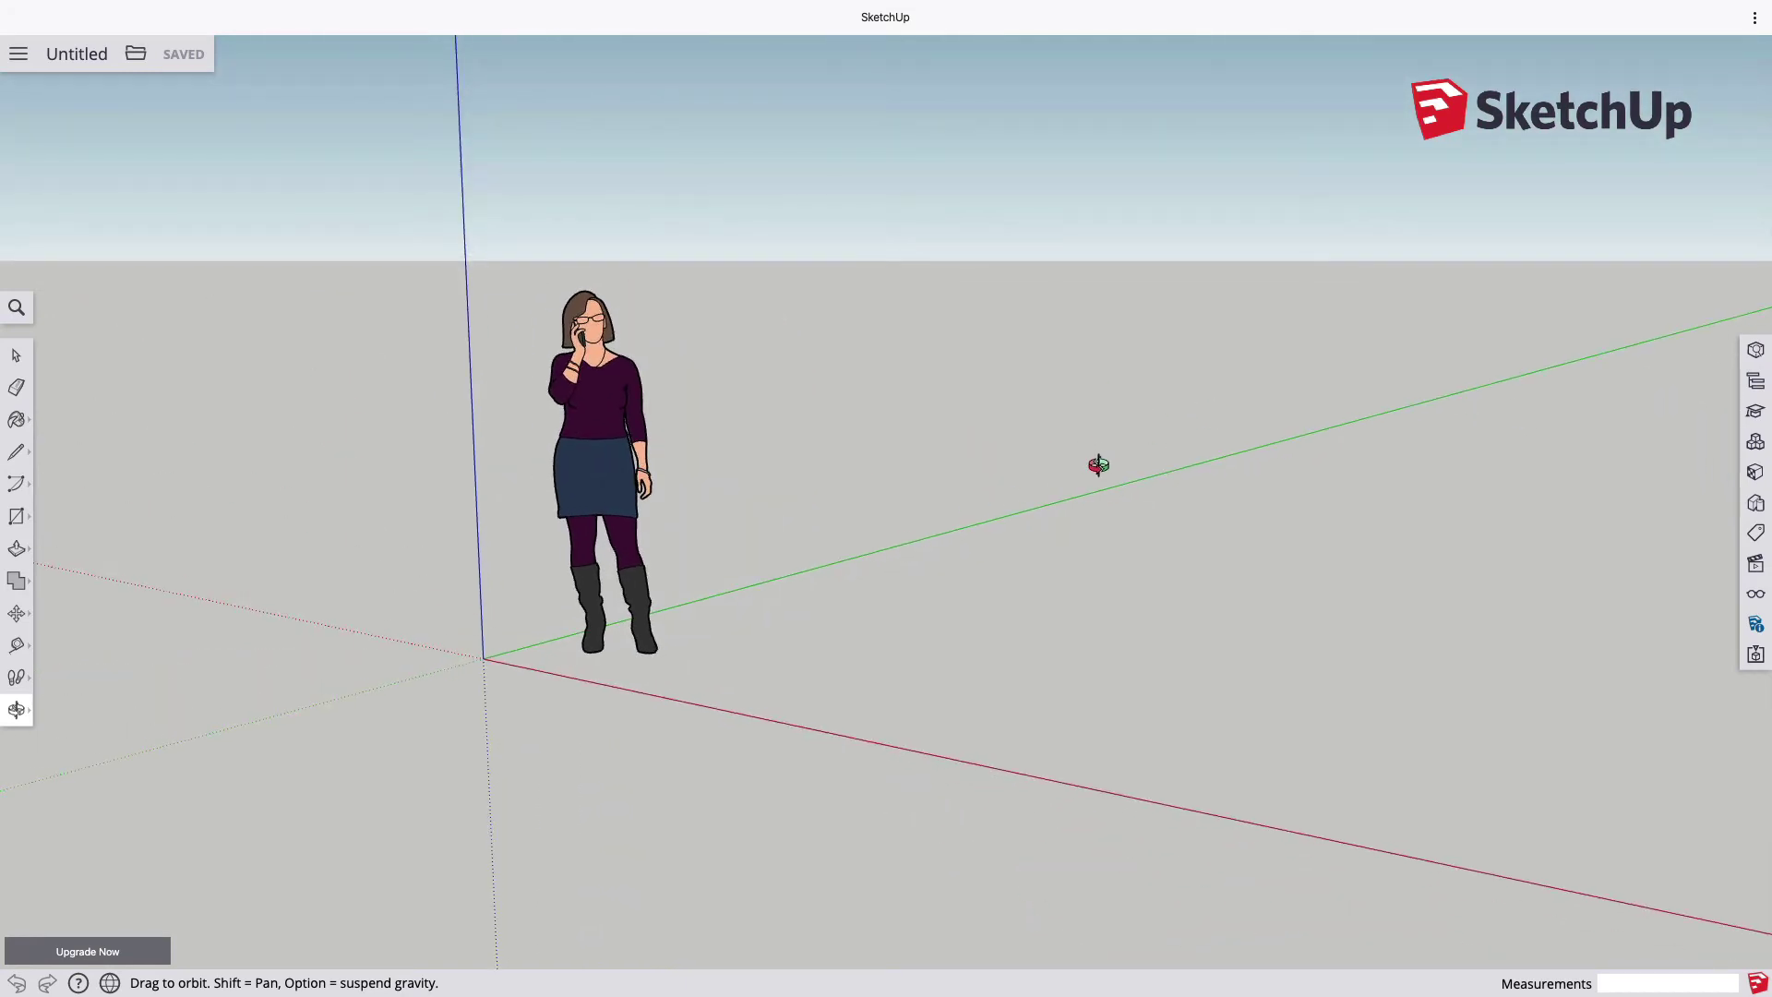
key("shift")
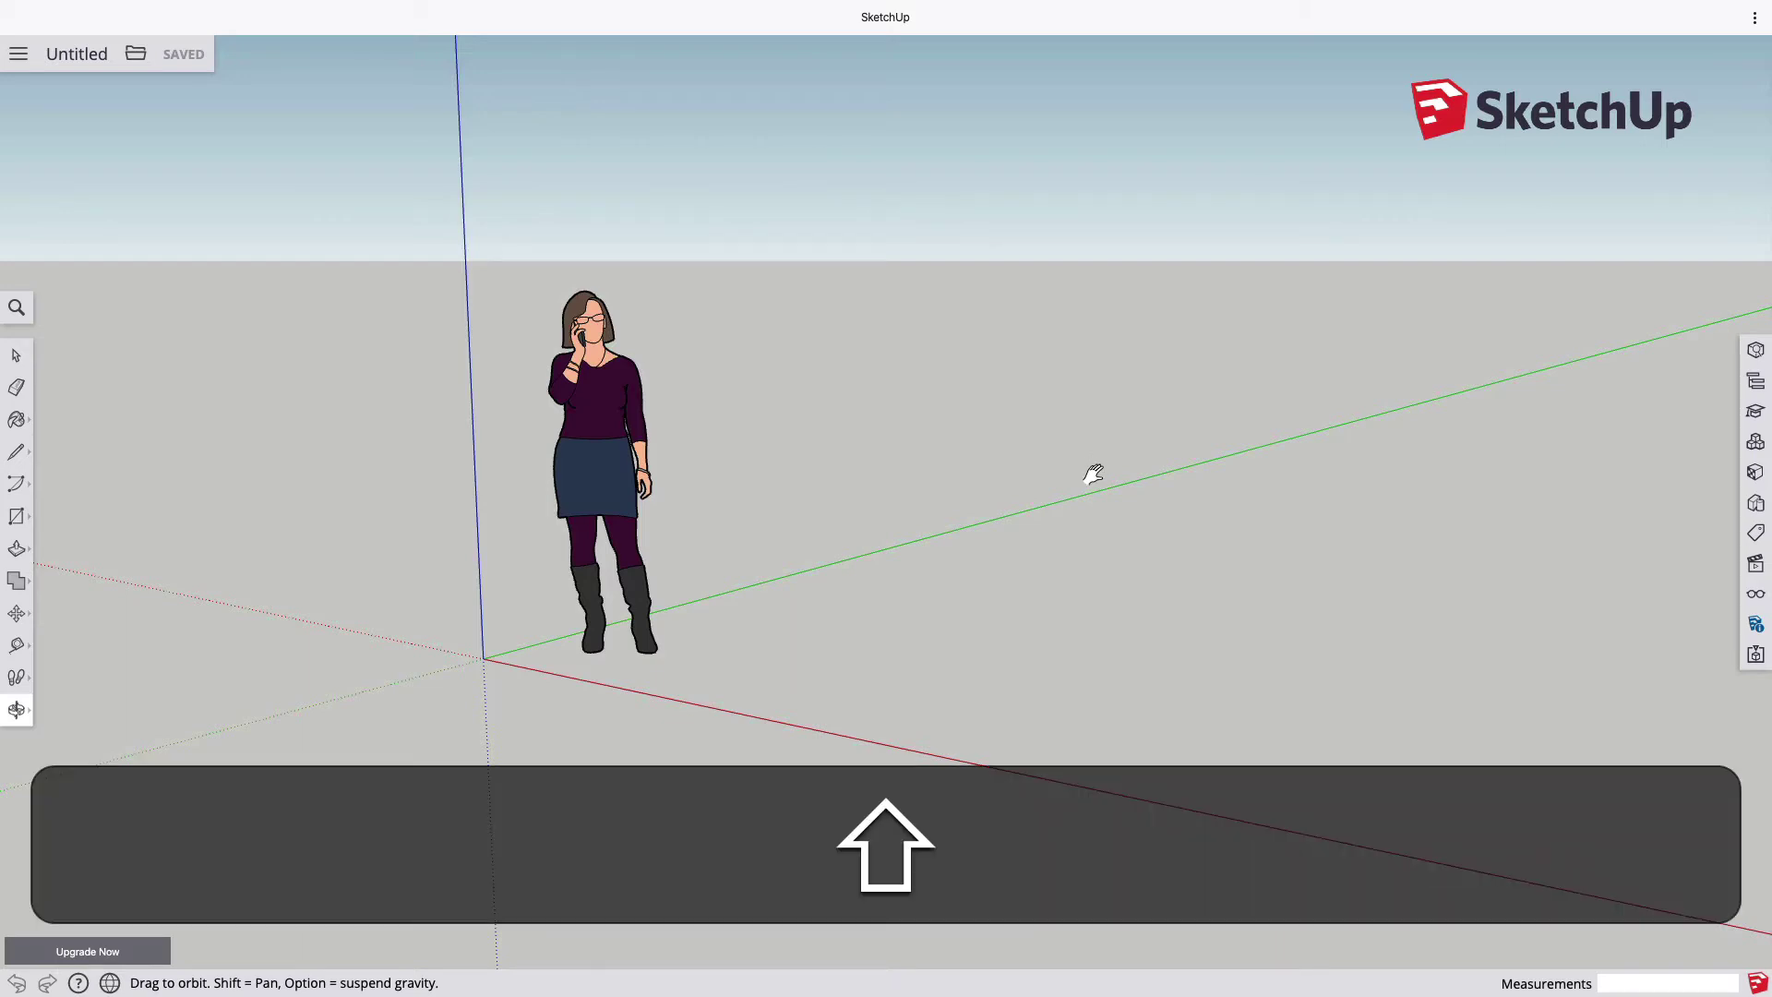
mouse_move(1305, 395)
left_mouse_down("shift")
mouse_move(352, 562)
mouse_move(1204, 415)
left_mouse_up("shift")
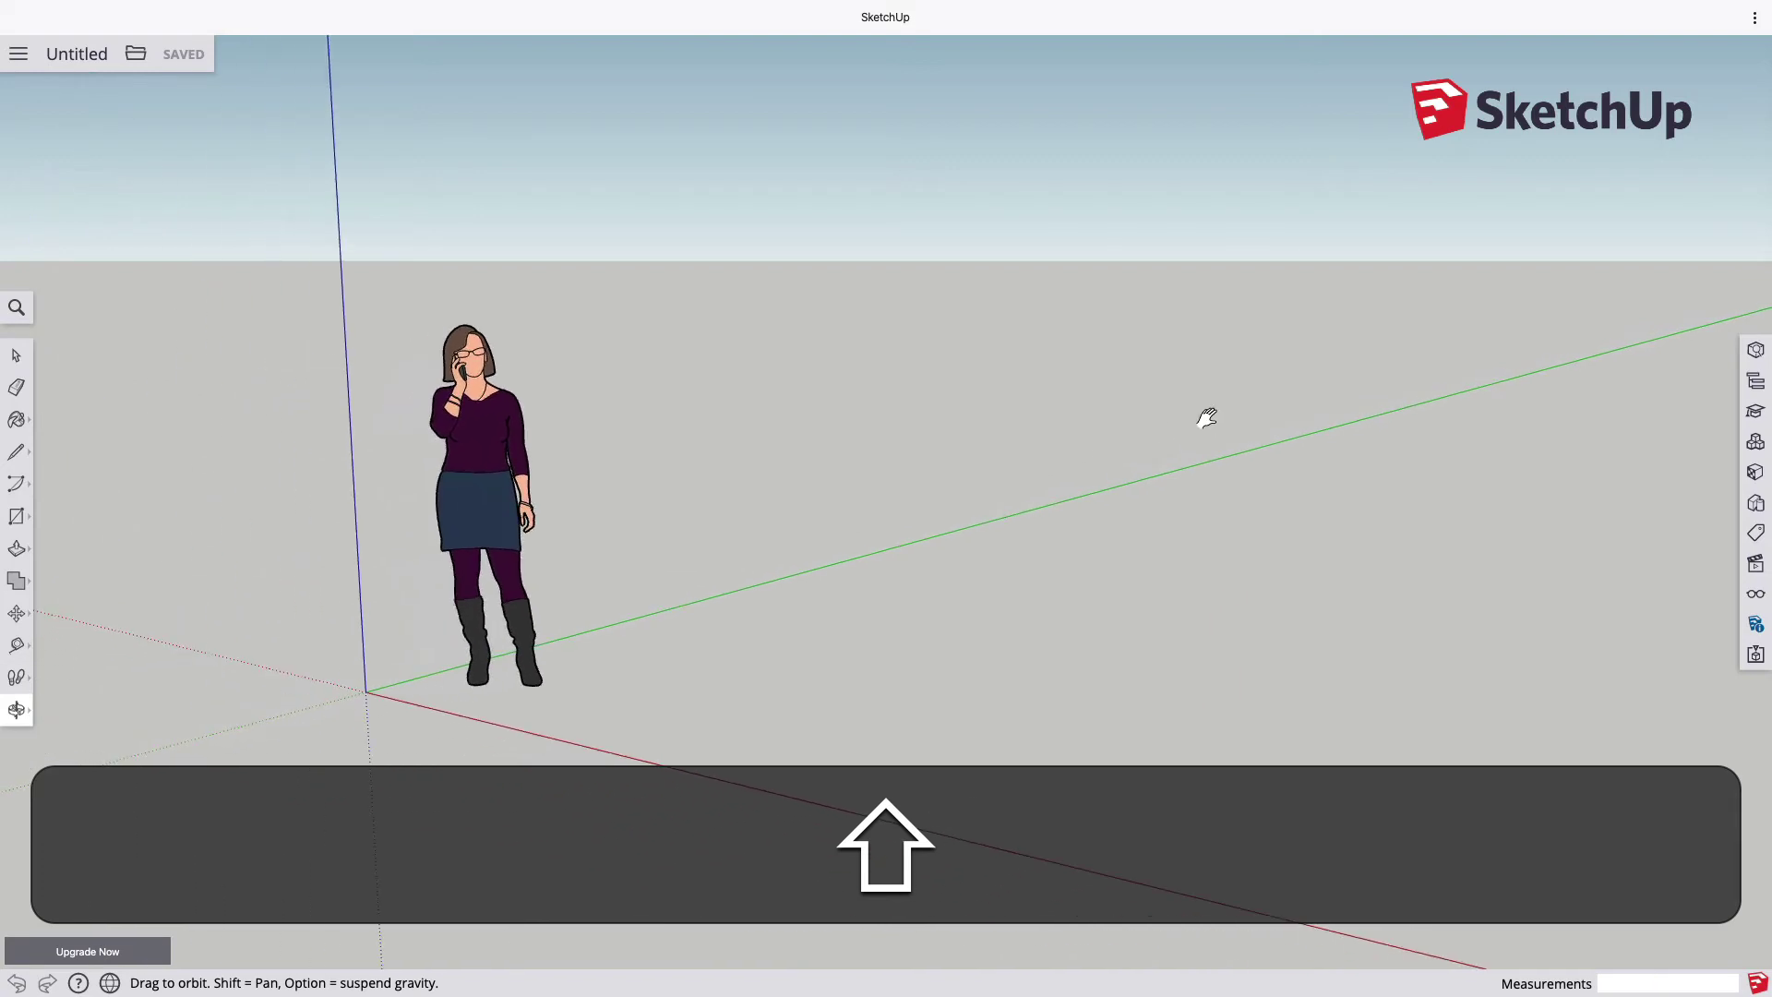
mouse_move(1269, 533)
left_mouse_down()
mouse_move(590, 588)
mouse_move(419, 483)
mouse_move(826, 506)
mouse_move(1171, 467)
left_mouse_up()
mouse_move(758, 443)
left_mouse_down()
mouse_move(843, 530)
mouse_move(1005, 495)
left_mouse_up()
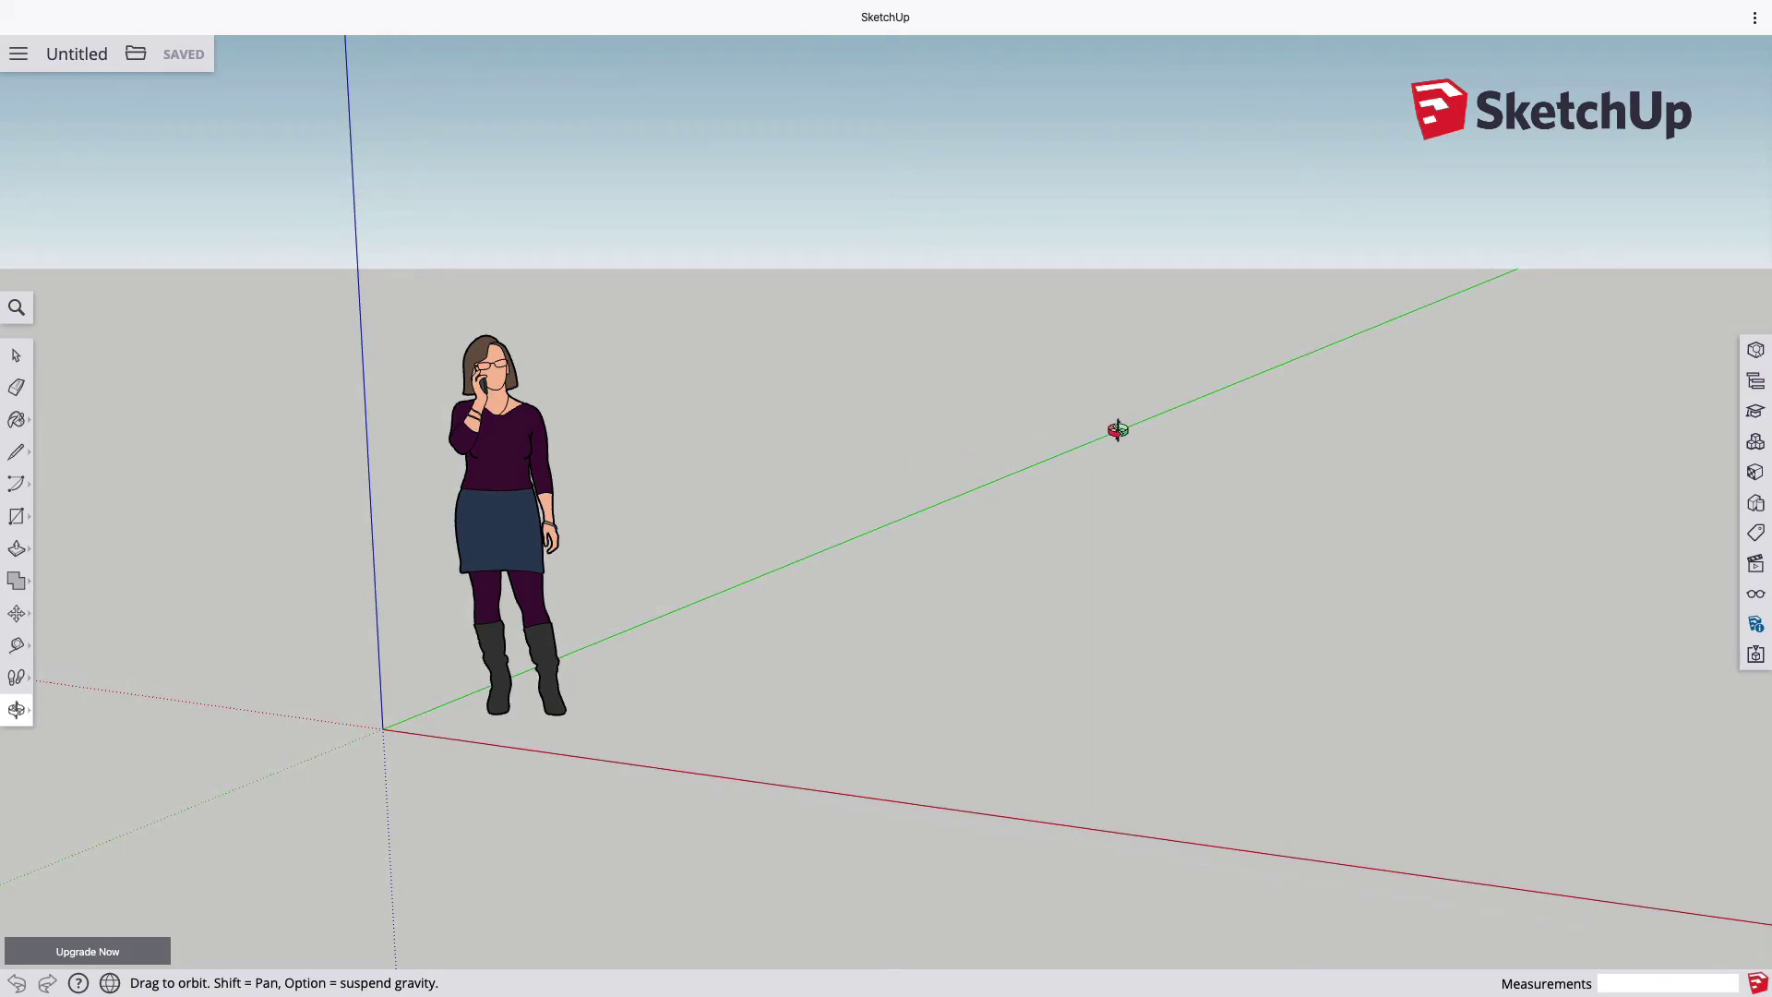
mouse_move(1135, 423)
left_mouse_down()
mouse_move(566, 514)
mouse_move(294, 468)
mouse_move(424, 499)
mouse_move(803, 498)
mouse_move(929, 455)
mouse_move(961, 403)
mouse_move(795, 518)
mouse_move(391, 506)
mouse_move(379, 480)
mouse_move(723, 550)
mouse_move(960, 452)
left_mouse_up()
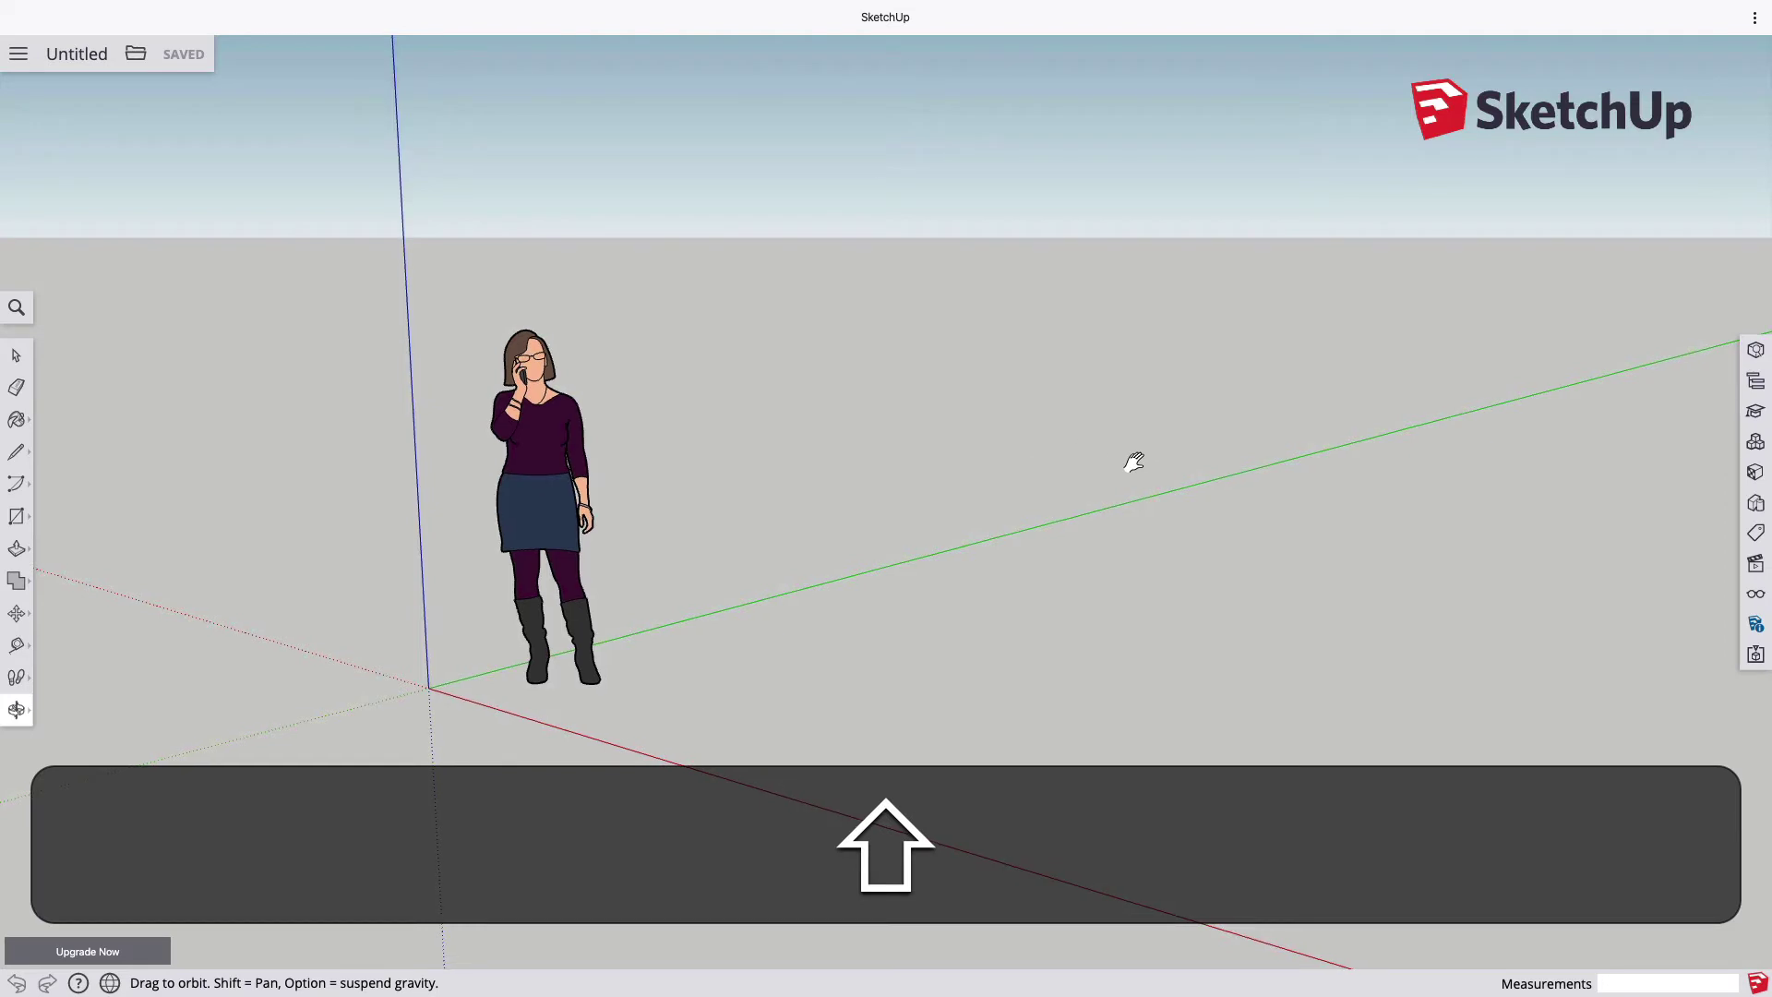
mouse_move(1131, 462)
left_mouse_down("shift")
mouse_move(581, 584)
mouse_move(1103, 392)
mouse_move(803, 680)
mouse_move(1282, 700)
mouse_move(554, 483)
mouse_move(868, 799)
left_mouse_up("shift")
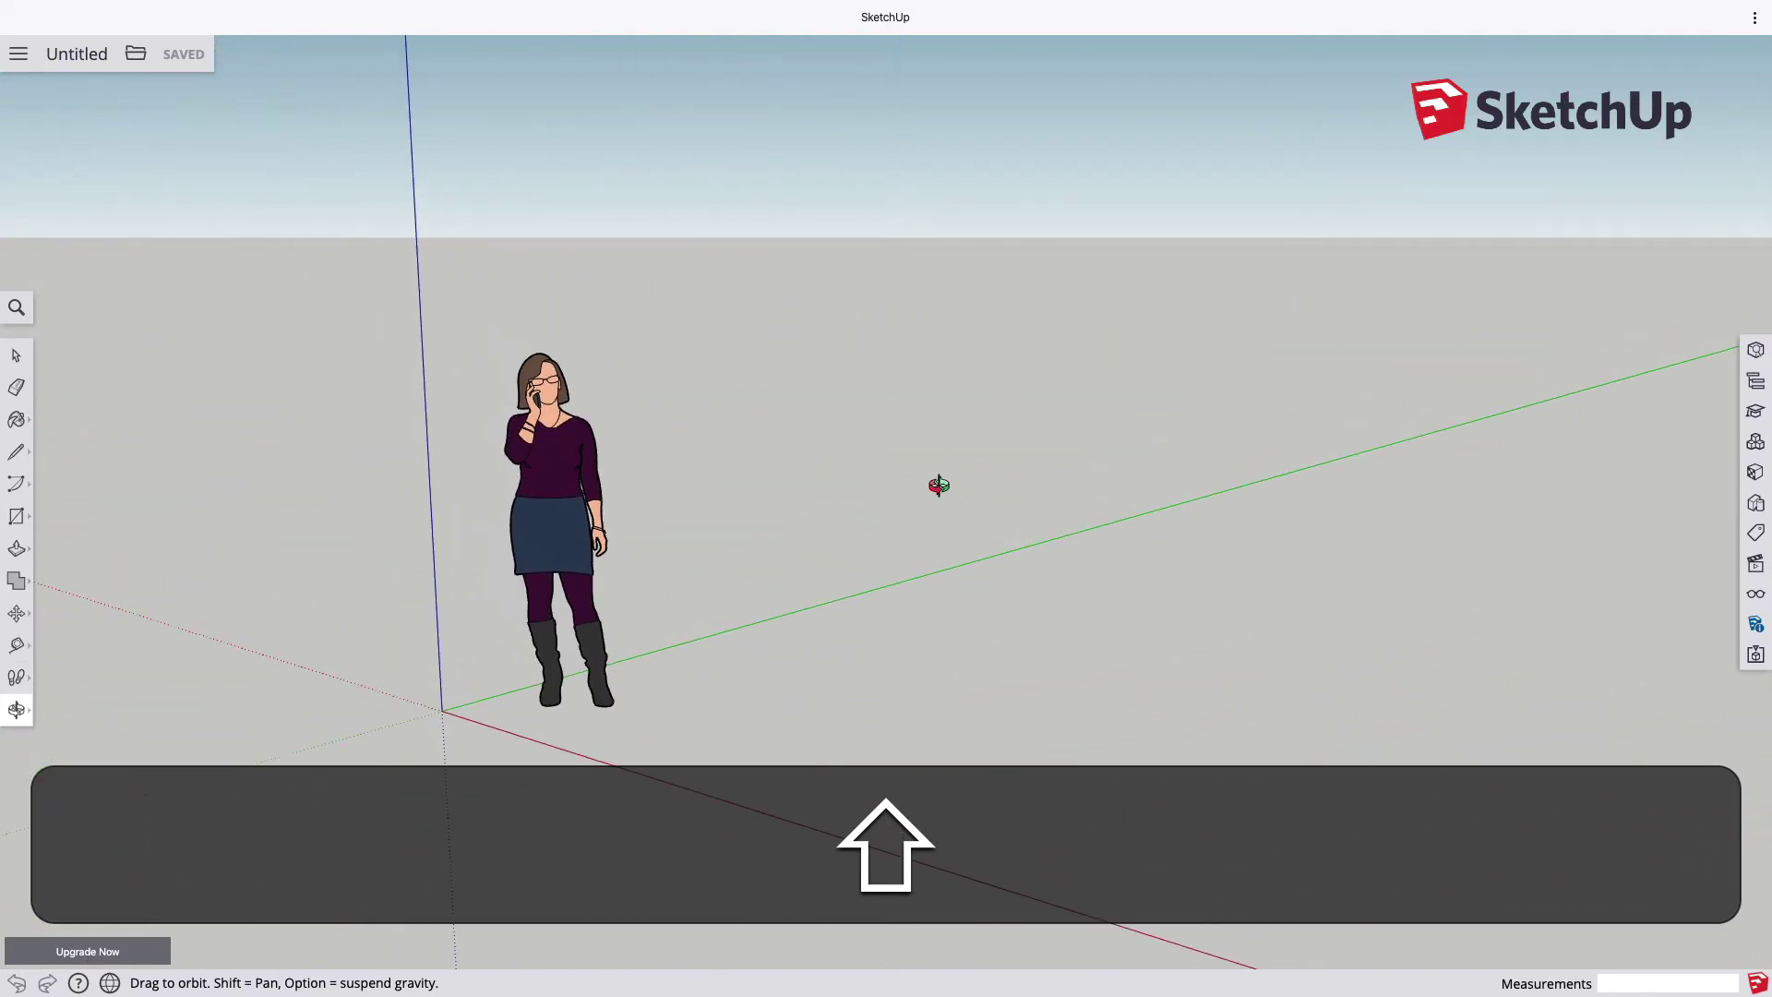
mouse_move(665, 498)
left_mouse_down()
mouse_move(764, 593)
mouse_move(1005, 589)
mouse_move(1119, 502)
mouse_move(1191, 585)
mouse_move(1195, 619)
mouse_move(1115, 664)
left_mouse_up()
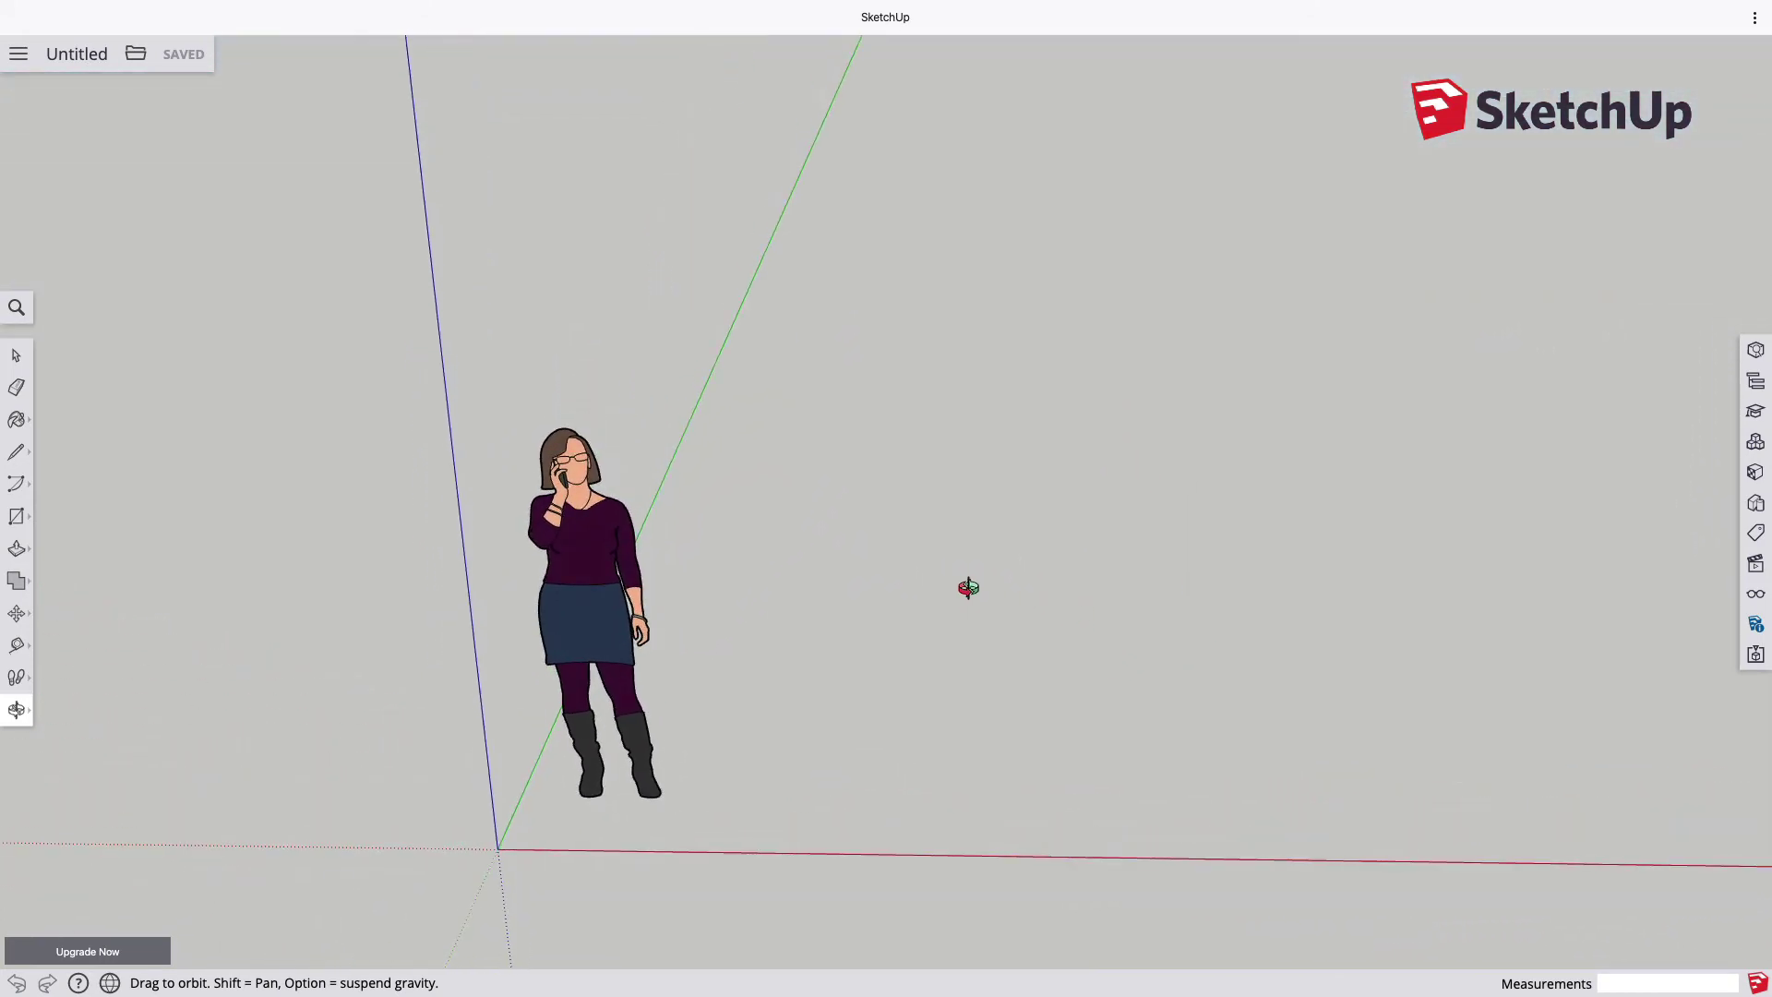
mouse_move(969, 585)
left_mouse_down()
mouse_move(1159, 565)
mouse_move(1286, 585)
mouse_move(1176, 578)
left_mouse_up()
mouse_move(1286, 577)
left_mouse_down("shift")
mouse_move(1000, 491)
mouse_move(1076, 569)
left_mouse_up("shift")
mouse_move(933, 534)
left_mouse_down()
mouse_move(1001, 546)
mouse_move(1068, 523)
left_mouse_up()
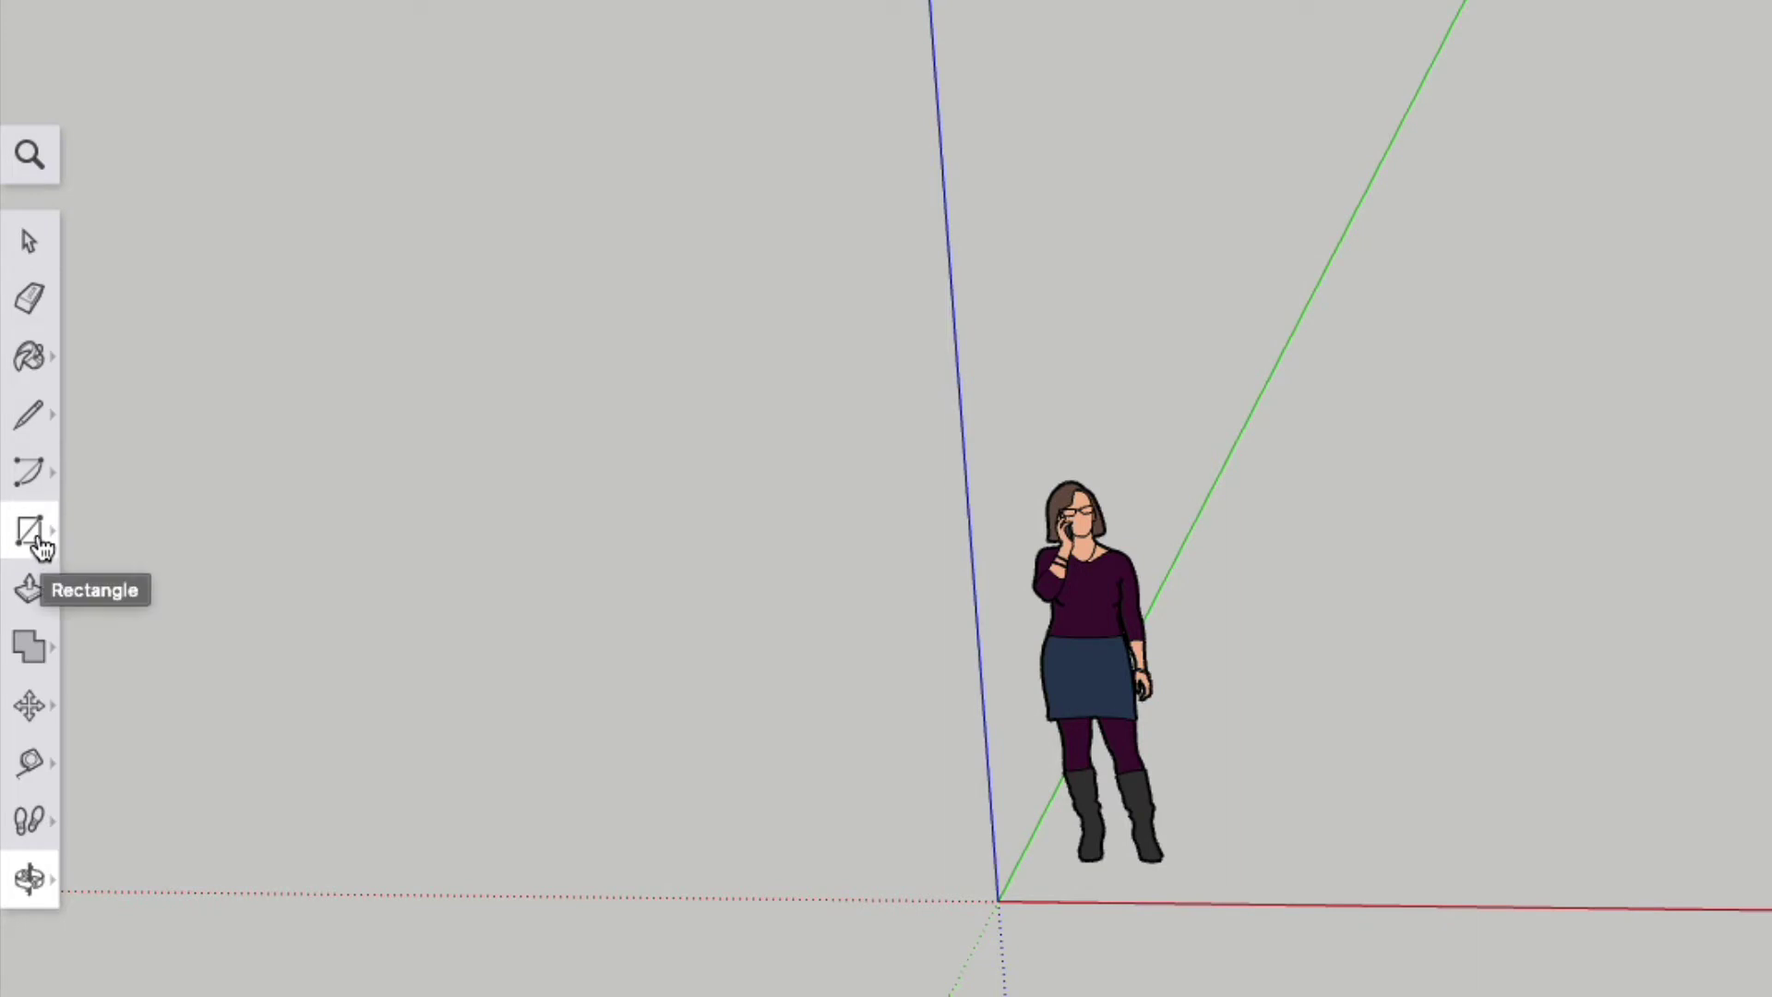
Draw a 5.09 m × 8.13 m rectangle on the ground beside the figure.
left_click(40, 545)
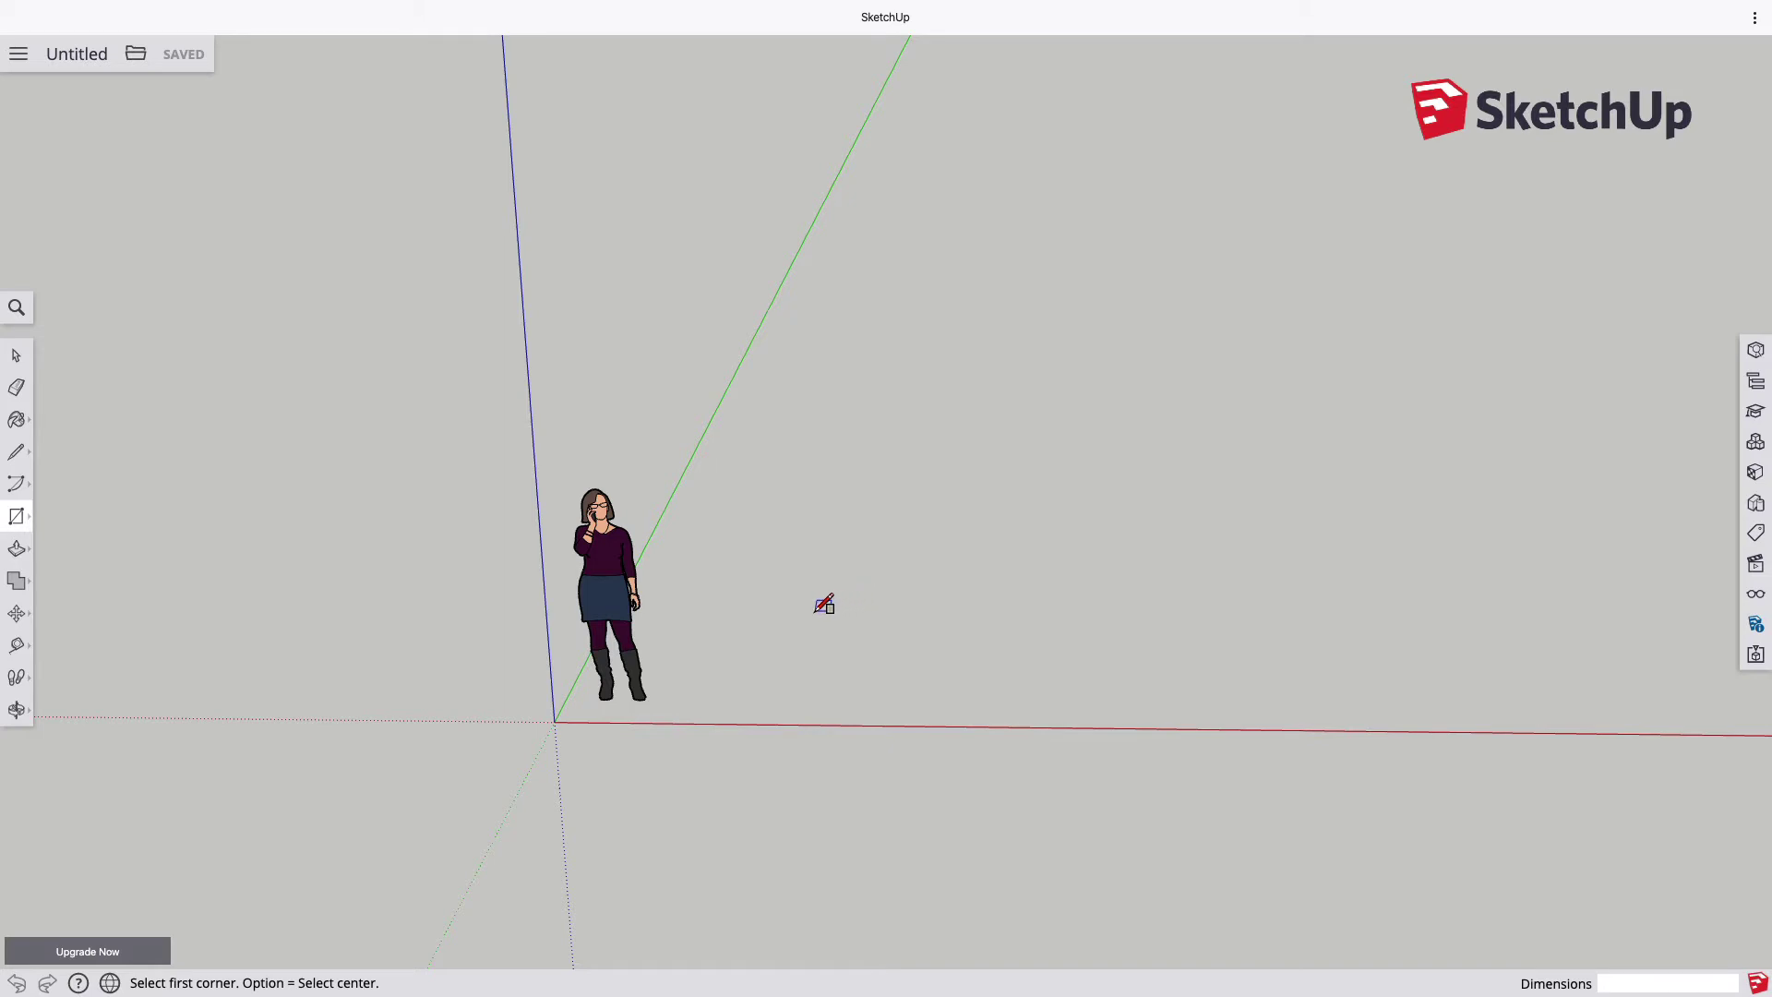
left_click(821, 606)
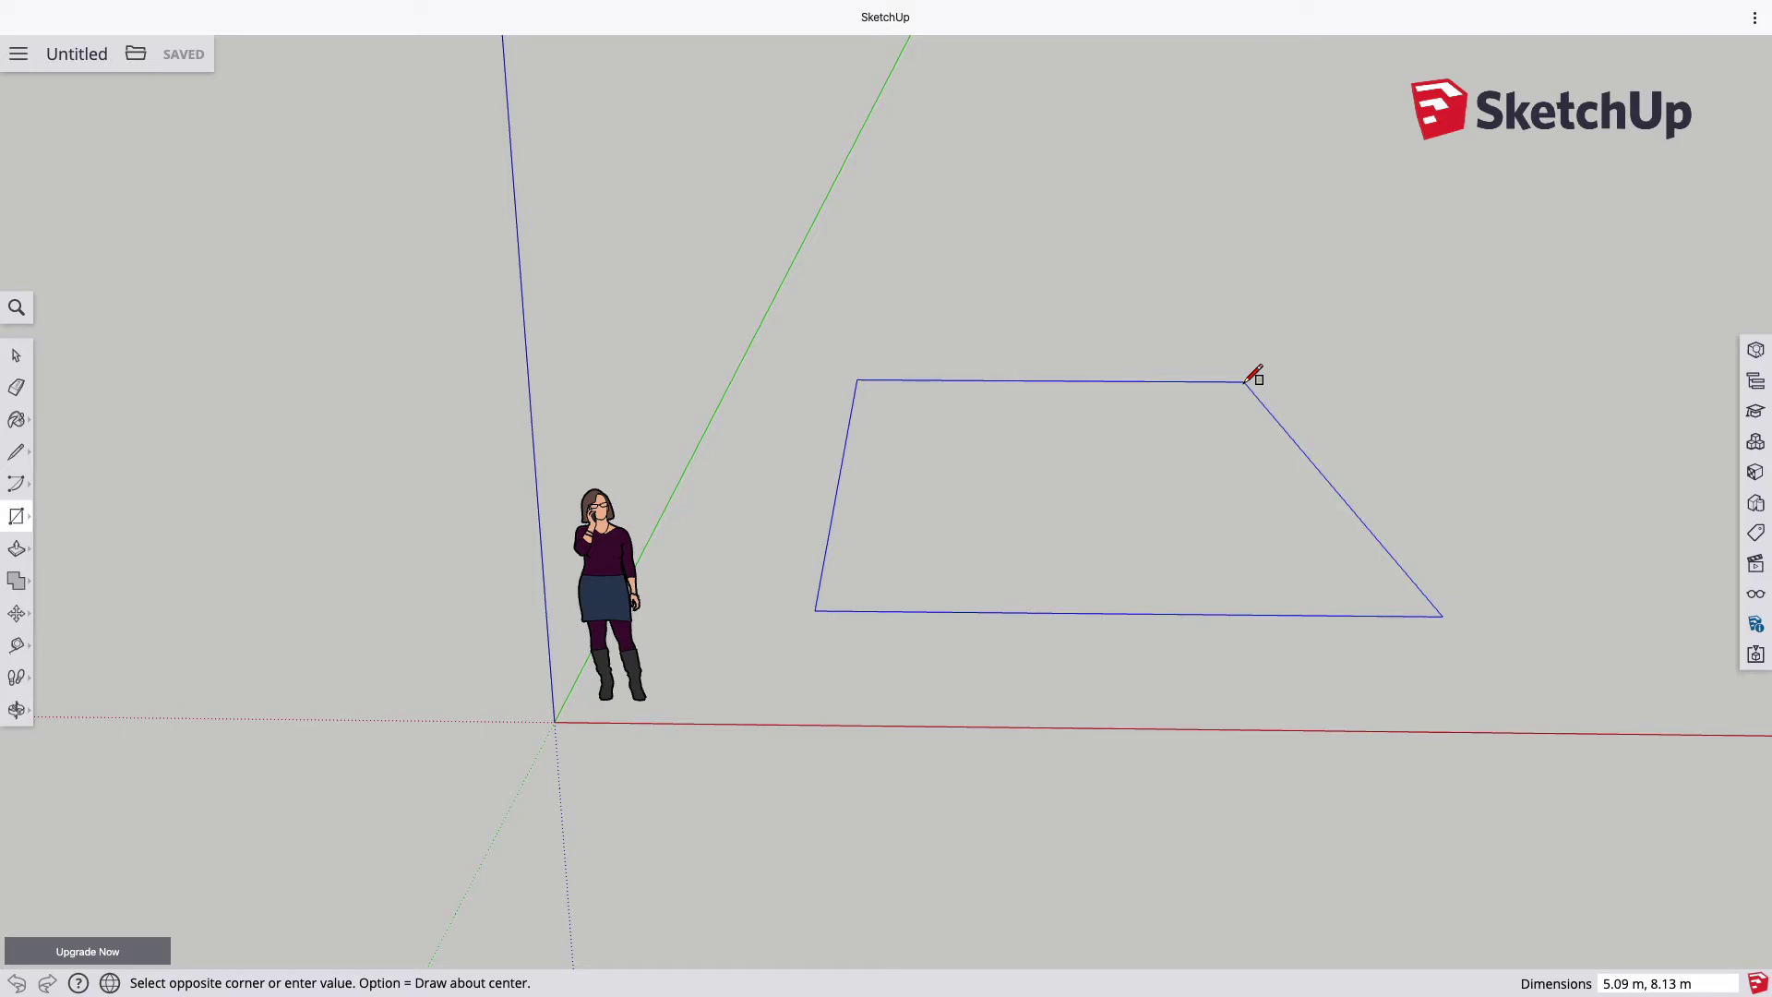
left_click(1246, 381)
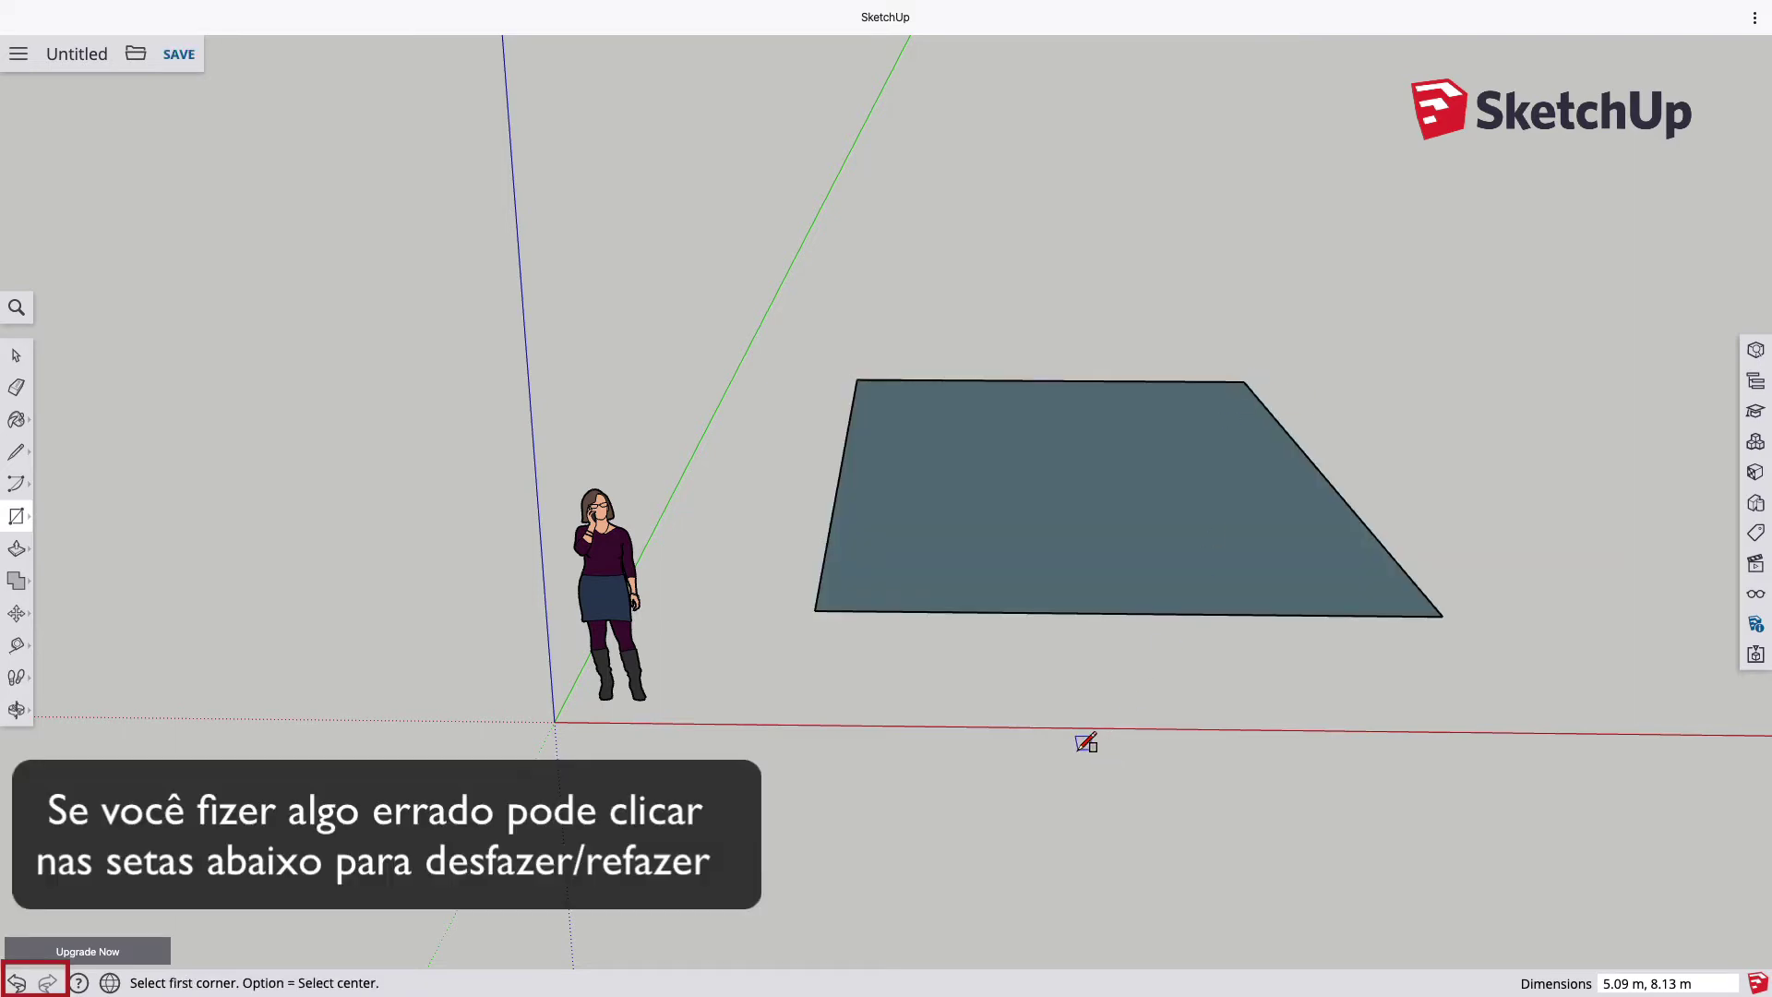
Orbit and pan to an oblique view of the rectangle, then select its face.
key("o")
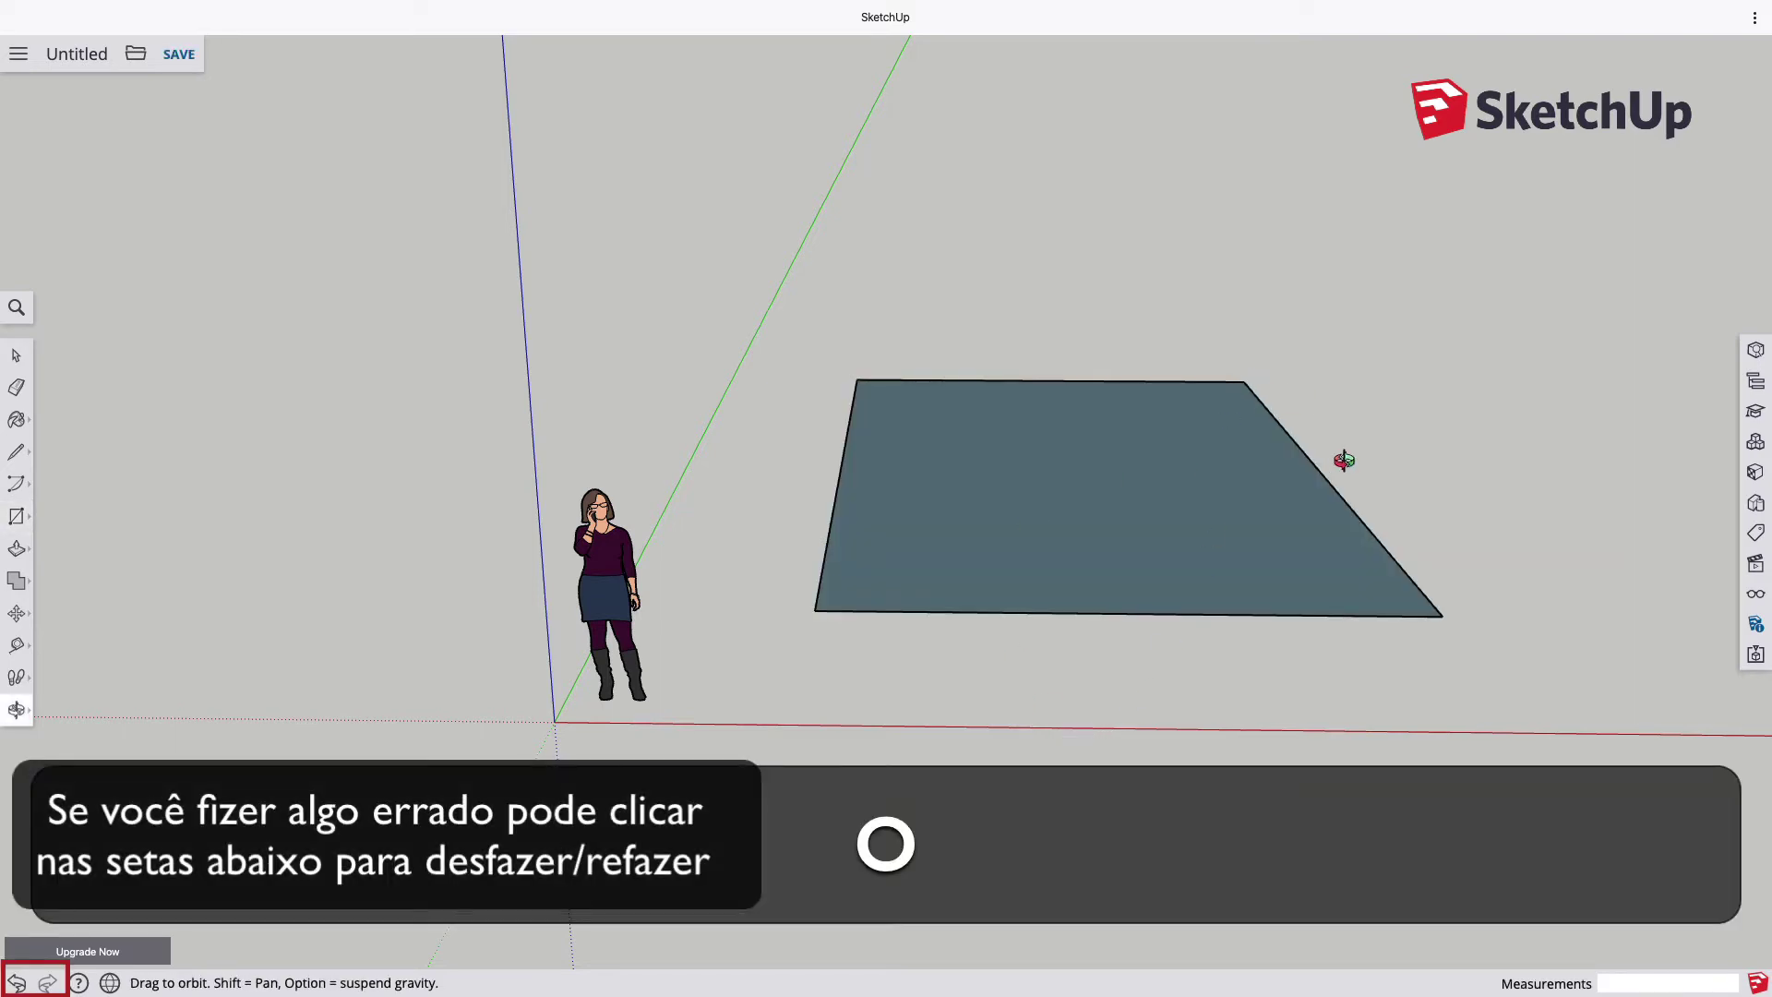
mouse_move(1341, 458)
left_mouse_down()
mouse_move(1194, 633)
mouse_move(1132, 783)
mouse_move(1187, 807)
mouse_move(1436, 411)
mouse_move(1348, 514)
mouse_move(1361, 446)
mouse_move(1427, 410)
mouse_move(1344, 498)
mouse_move(1265, 747)
mouse_move(1240, 787)
mouse_move(1203, 770)
left_mouse_up()
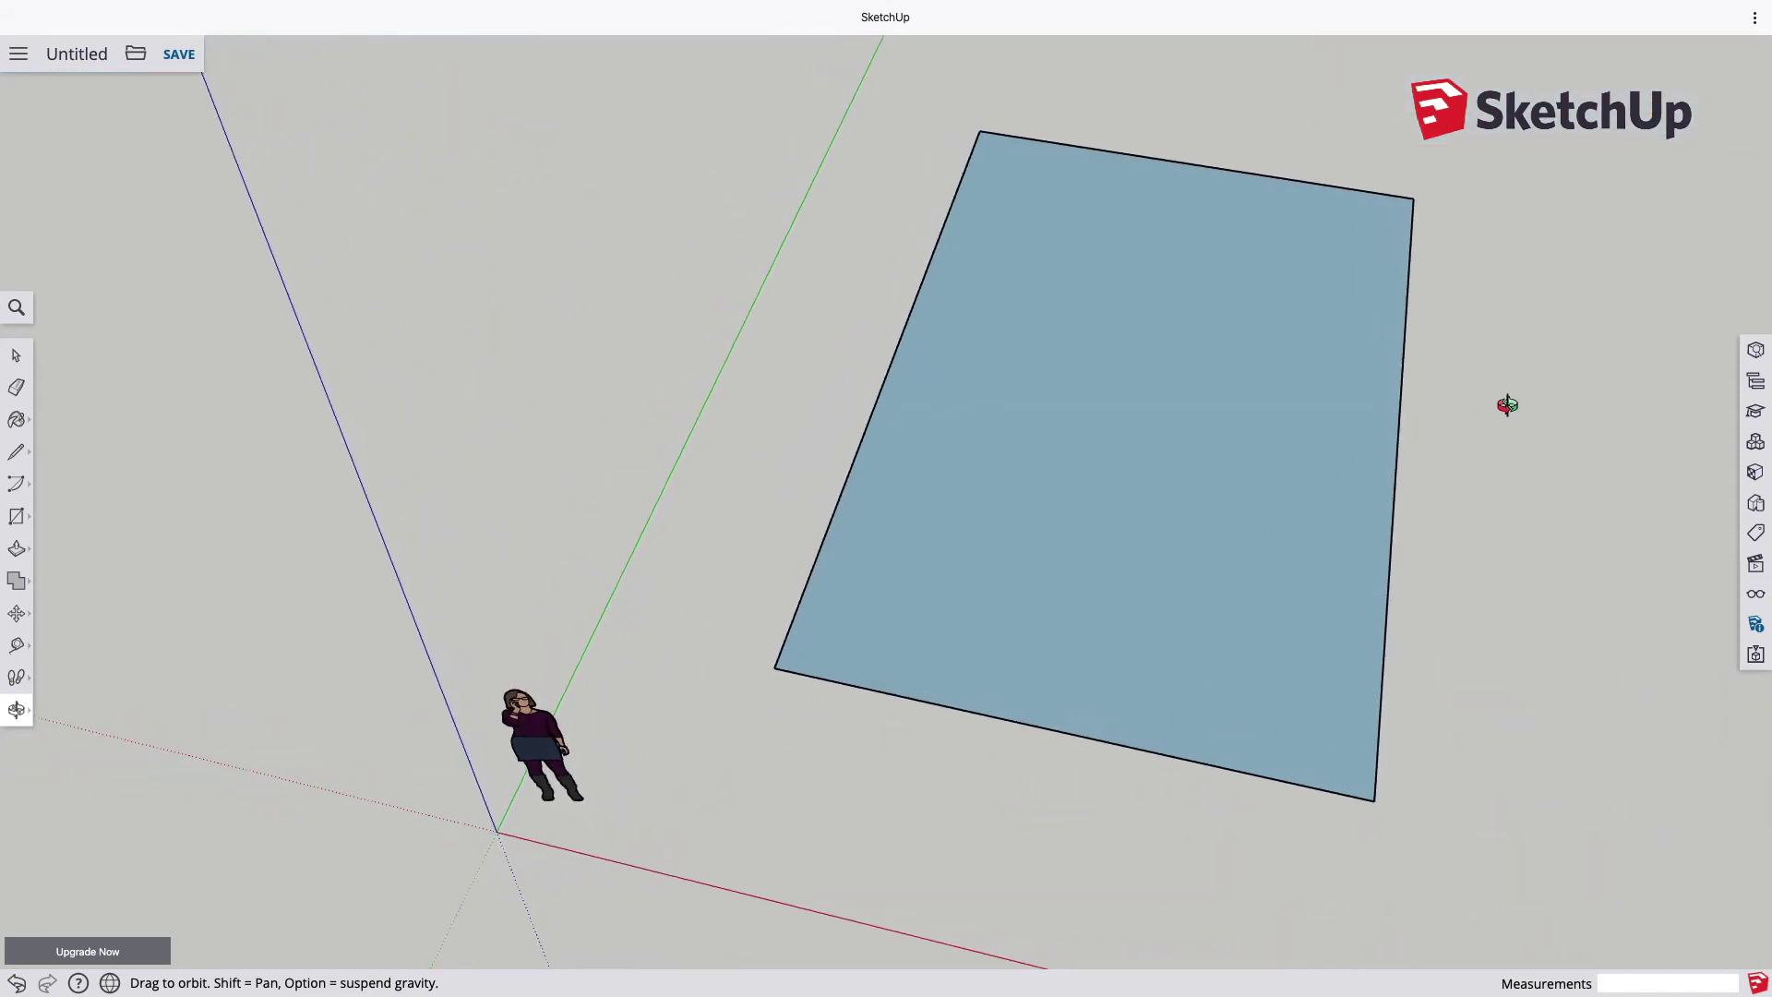
mouse_move(1503, 269)
left_mouse_down("shift")
mouse_move(1459, 574)
mouse_move(1421, 409)
mouse_move(1417, 227)
left_mouse_up("shift")
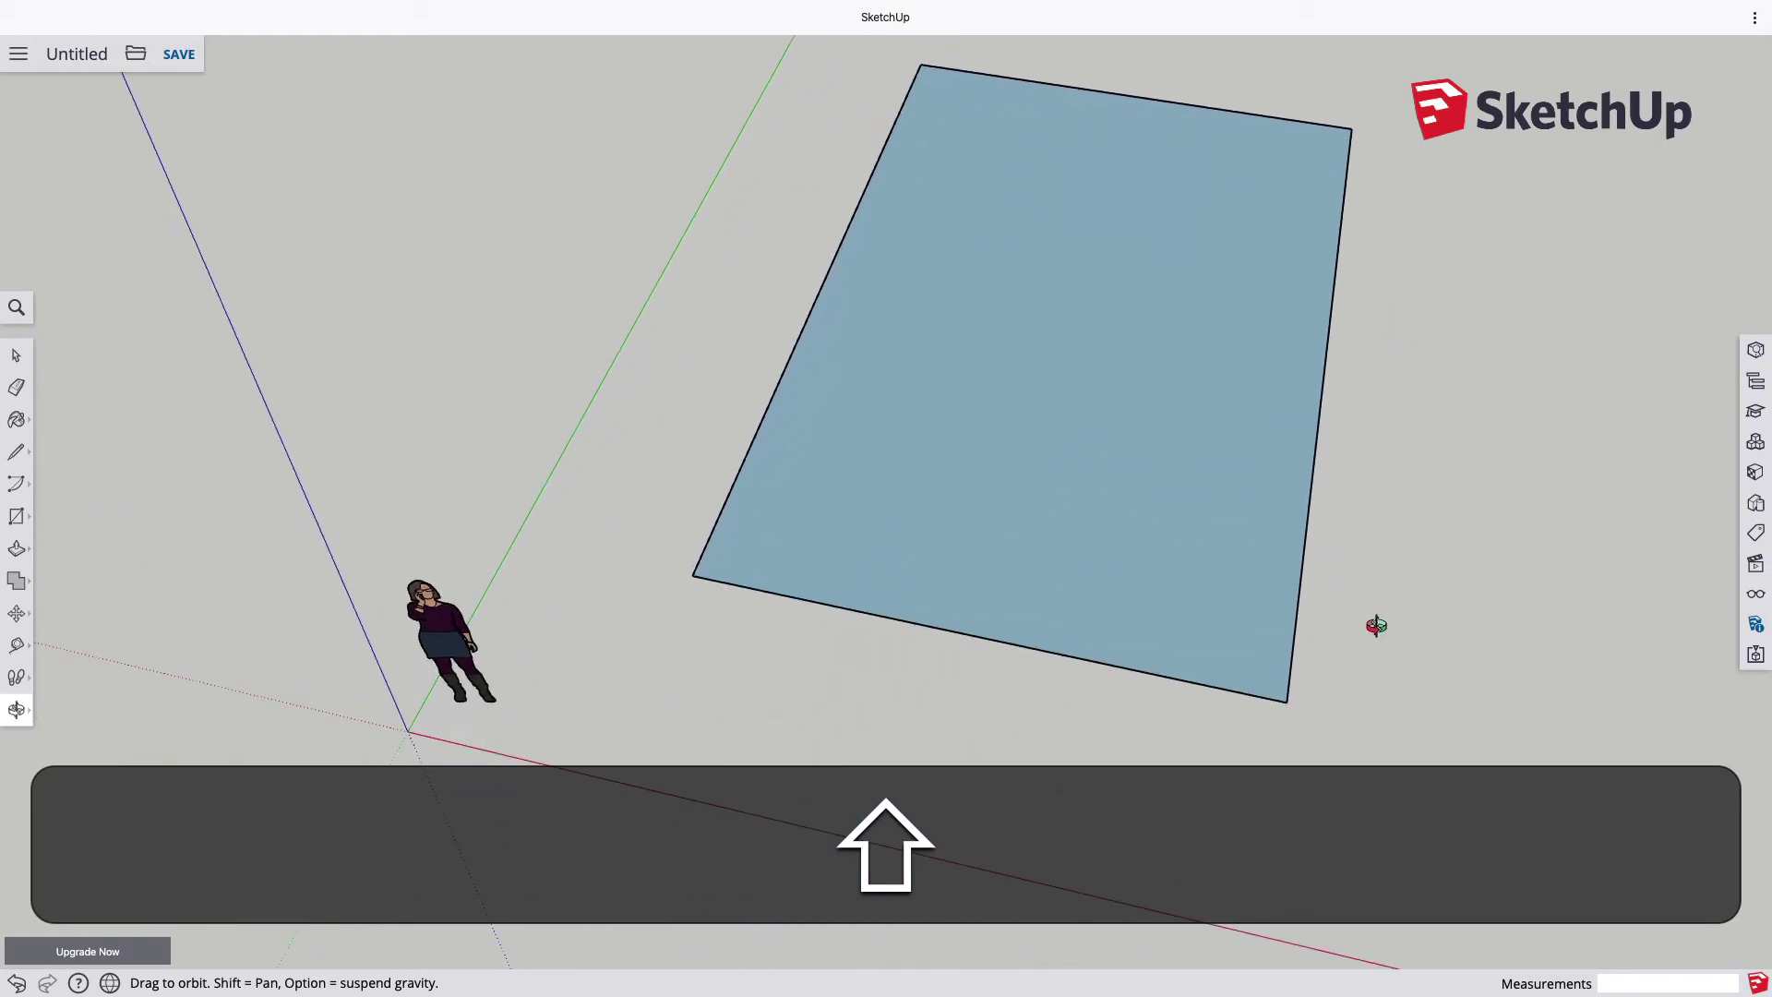
mouse_move(1376, 632)
left_mouse_down()
mouse_move(1381, 498)
mouse_move(1436, 344)
mouse_move(1411, 399)
mouse_move(1329, 441)
left_mouse_up()
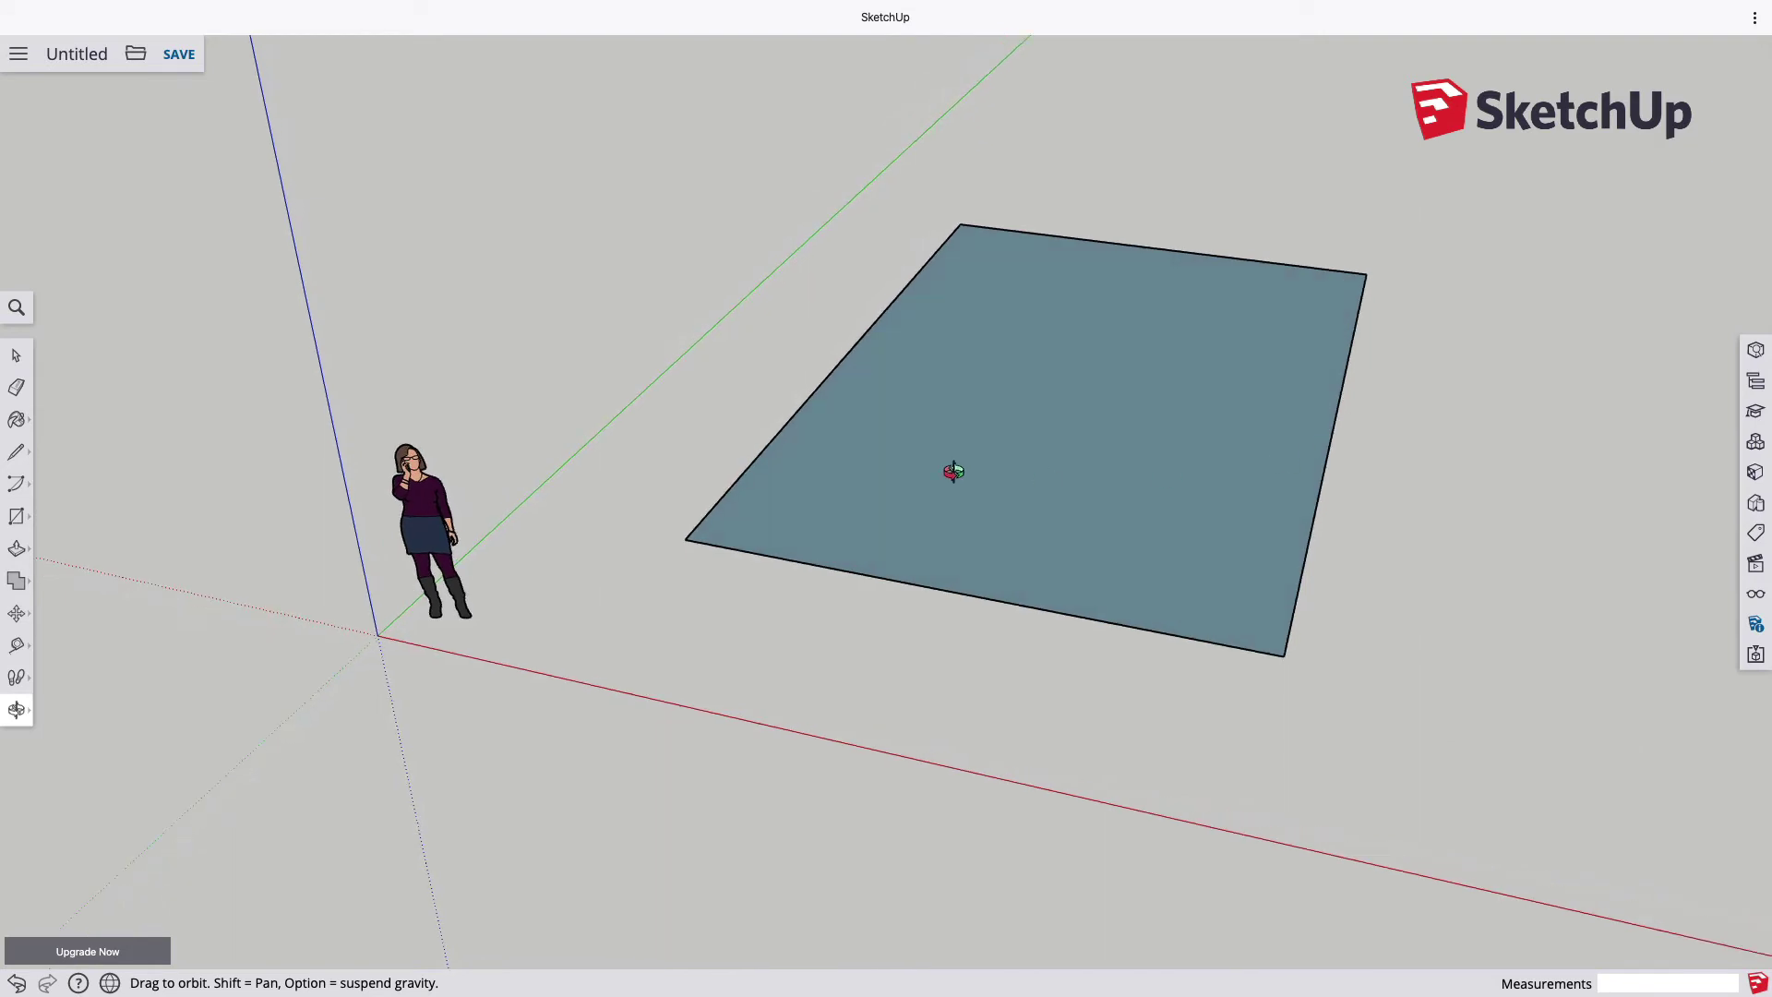
left_click(15, 358)
left_click(1109, 450)
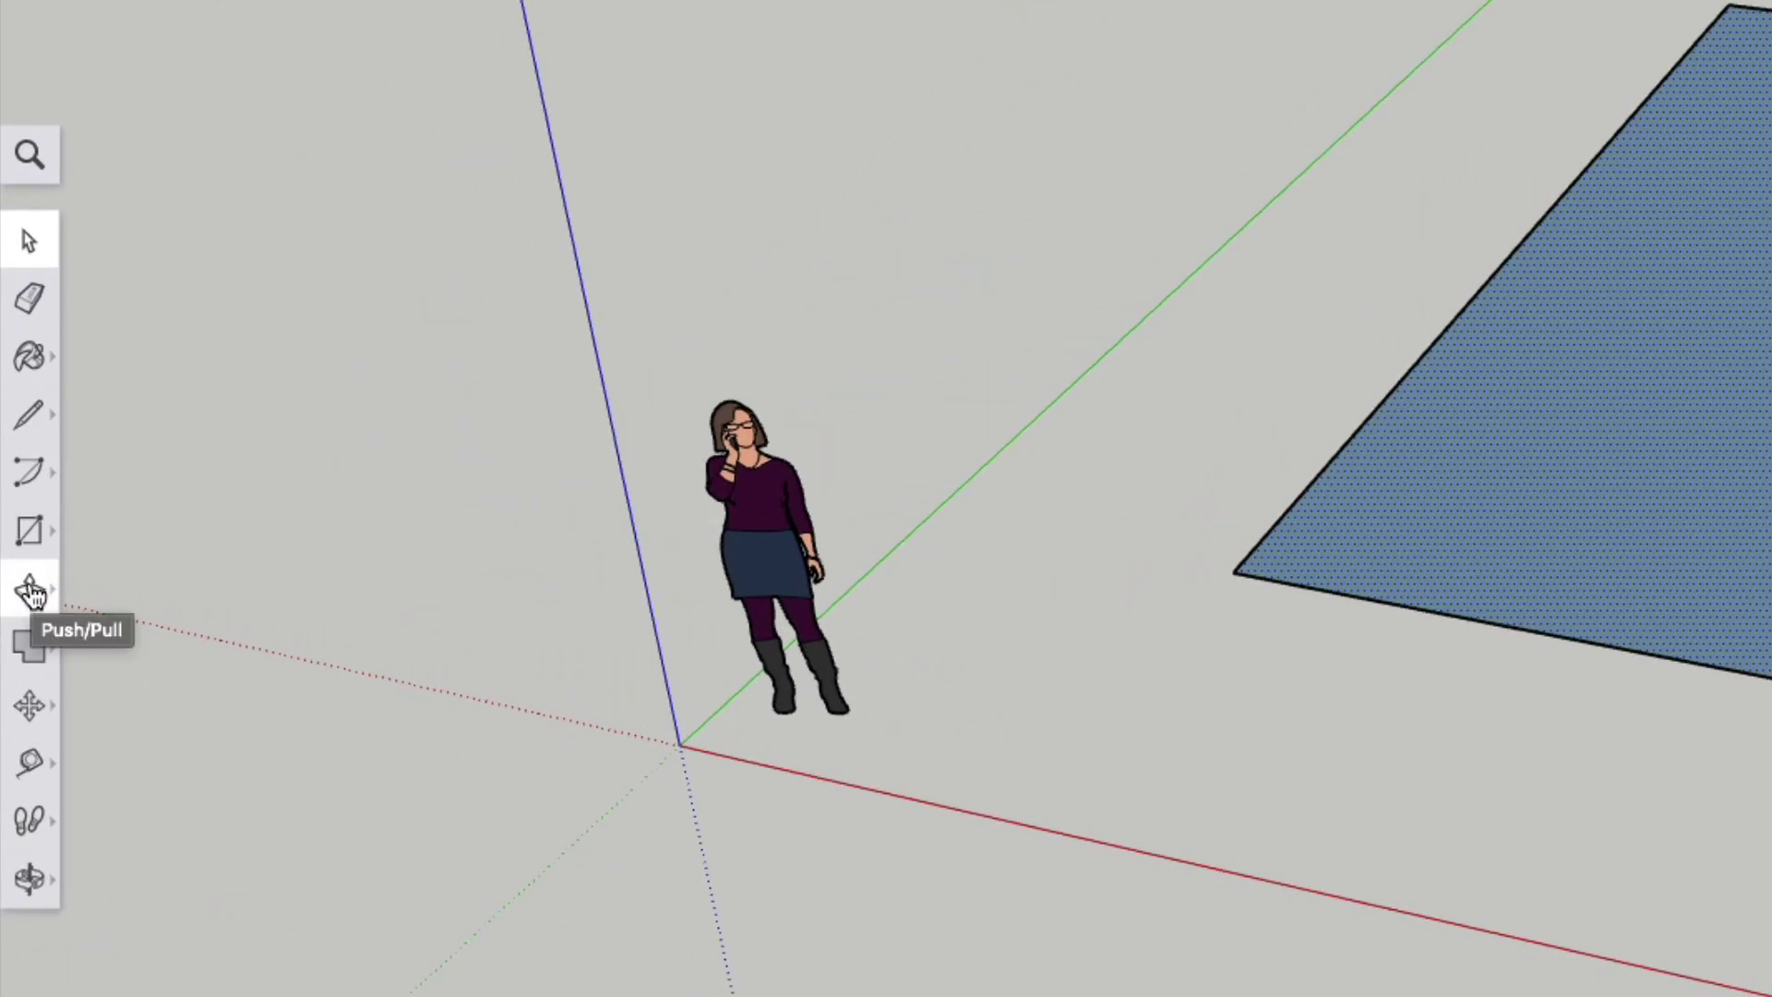
Push/Pull the rectangle face up 3.00 m into a box.
left_click(31, 593)
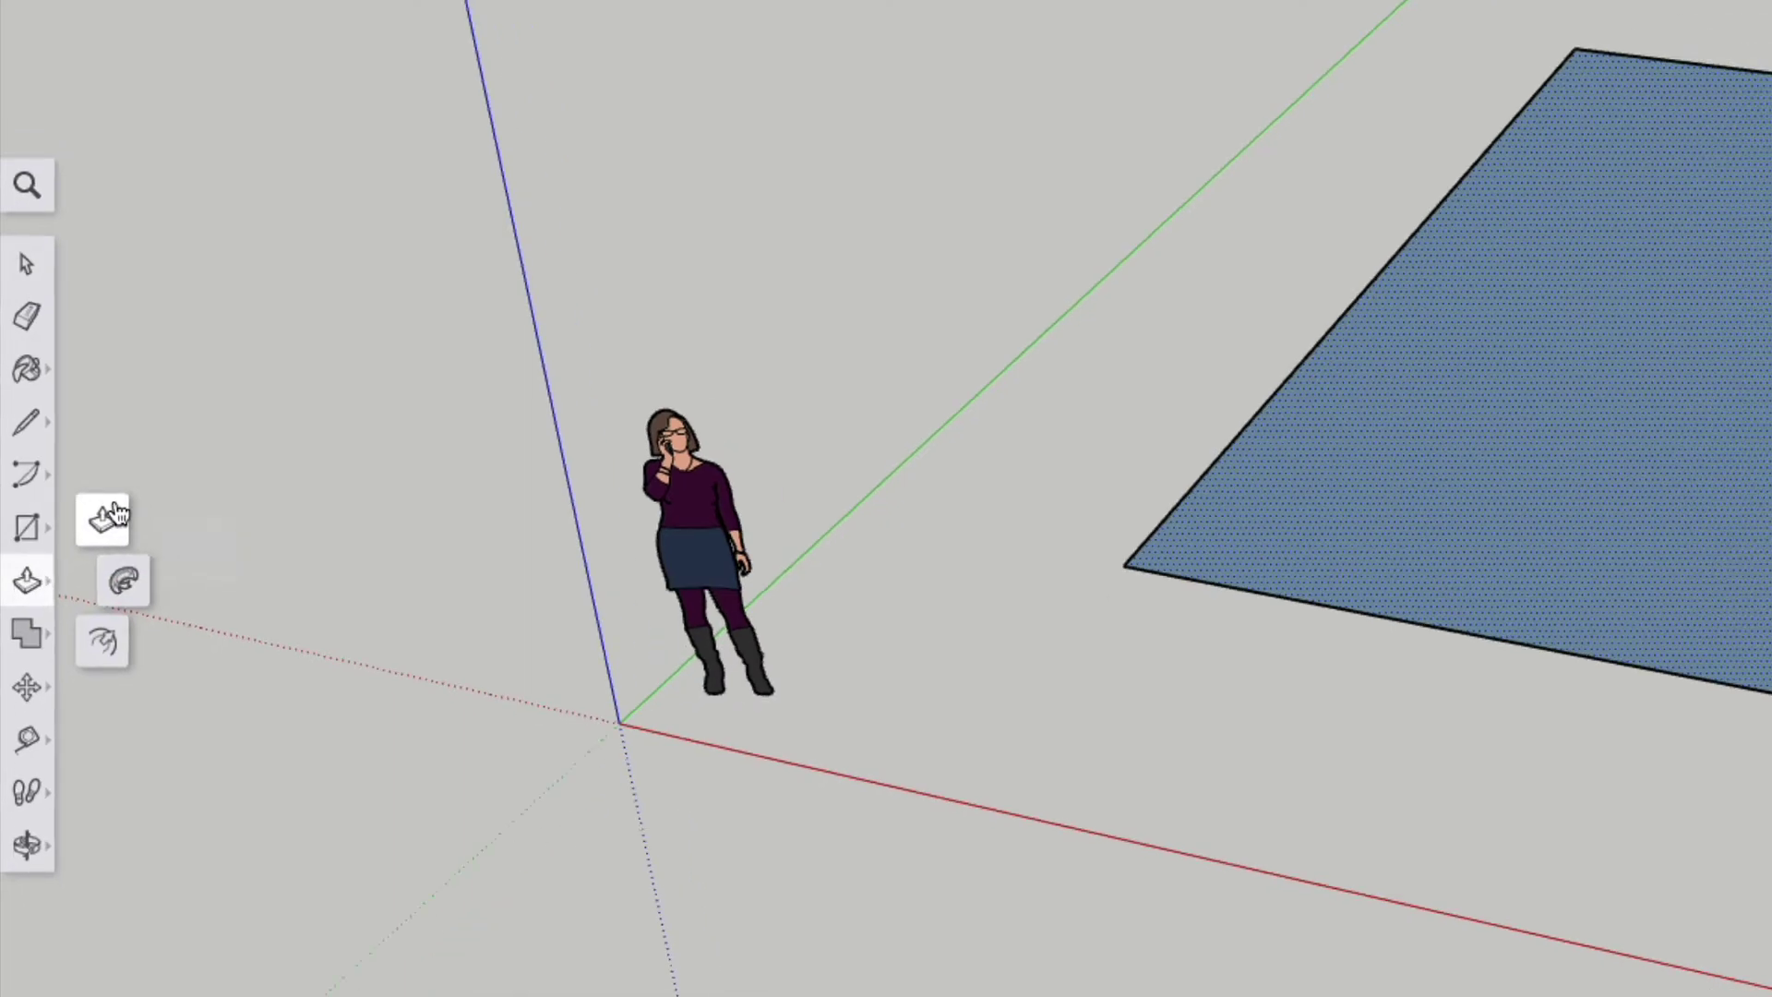
left_click(126, 515)
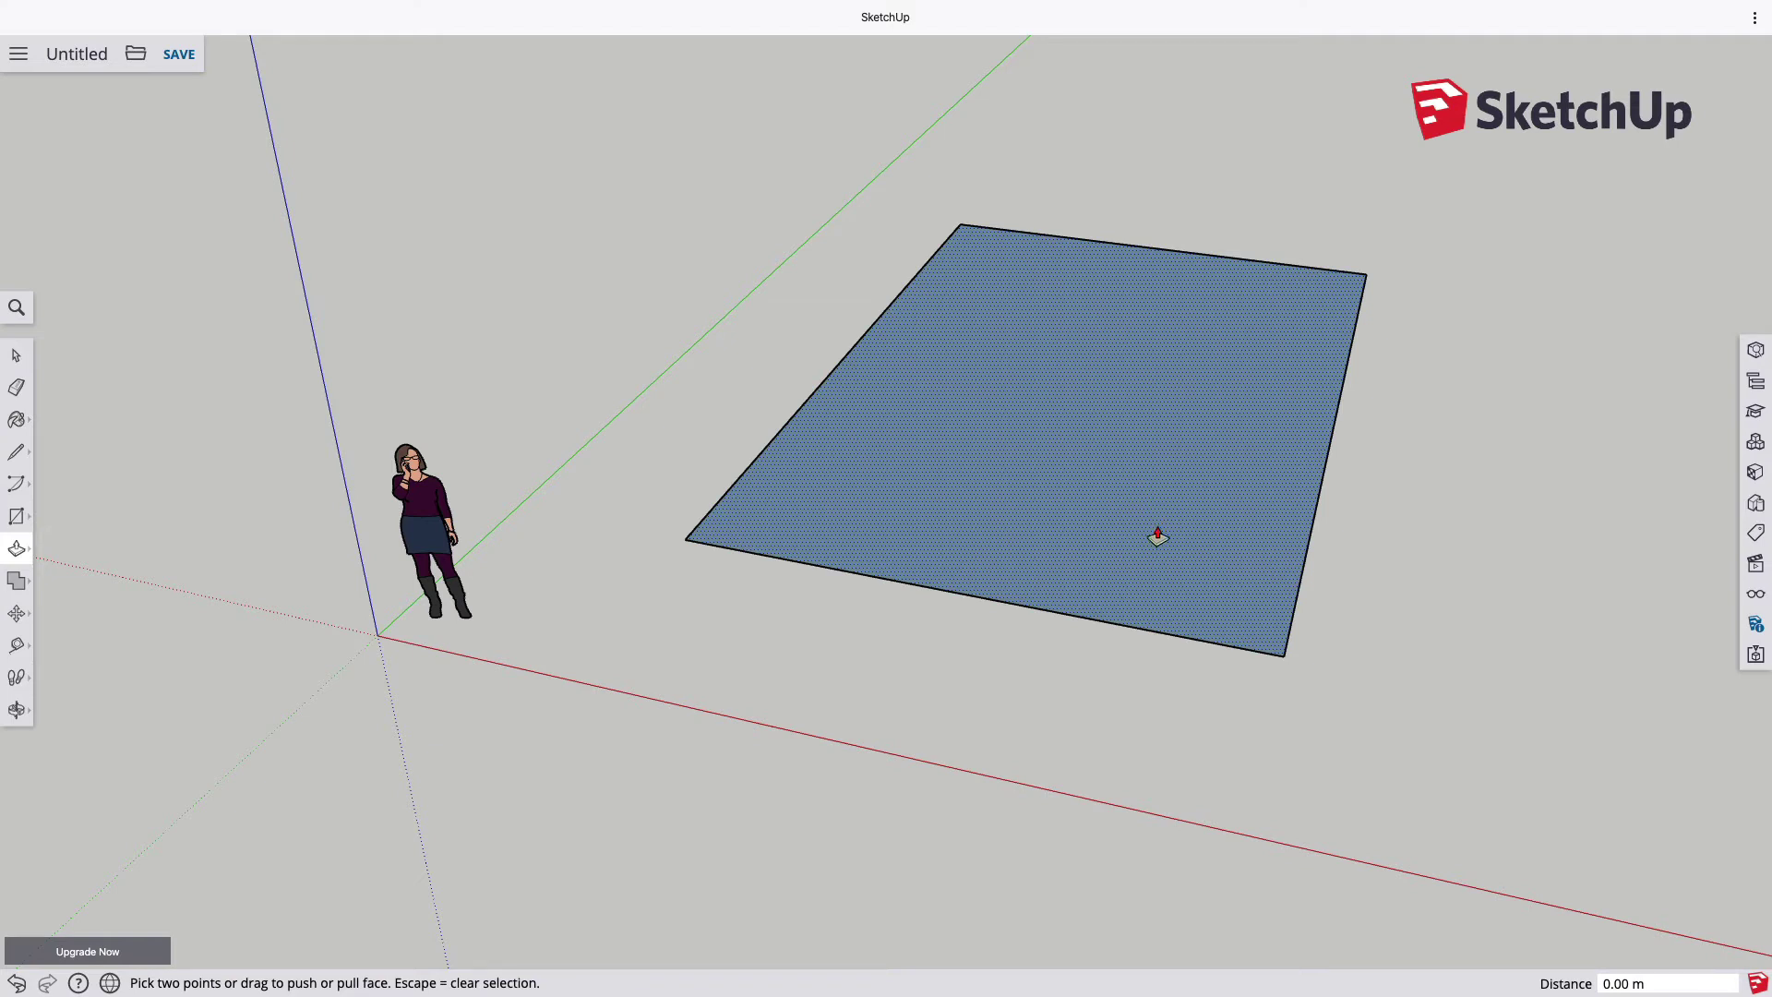
left_click_drag(1178, 572, 1178, 228)
type("3")
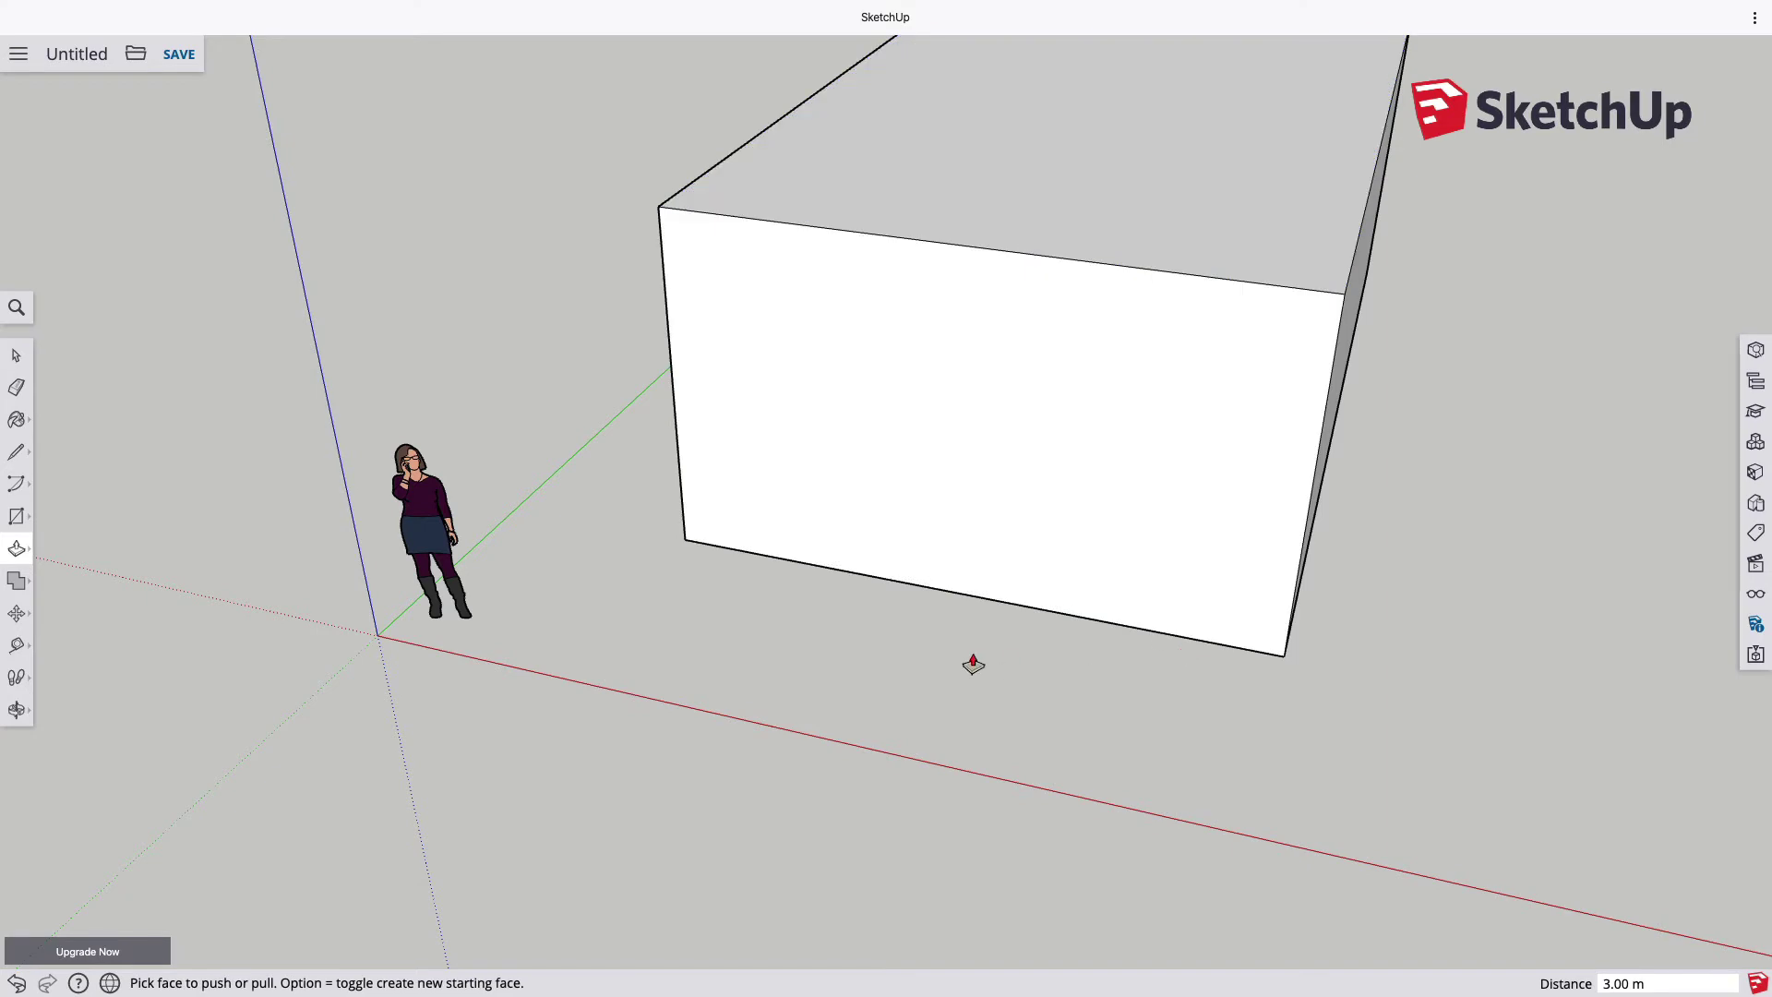
Orbit around the 5.09 m by 8.13 m box until its long front face points toward the viewer.
key("o")
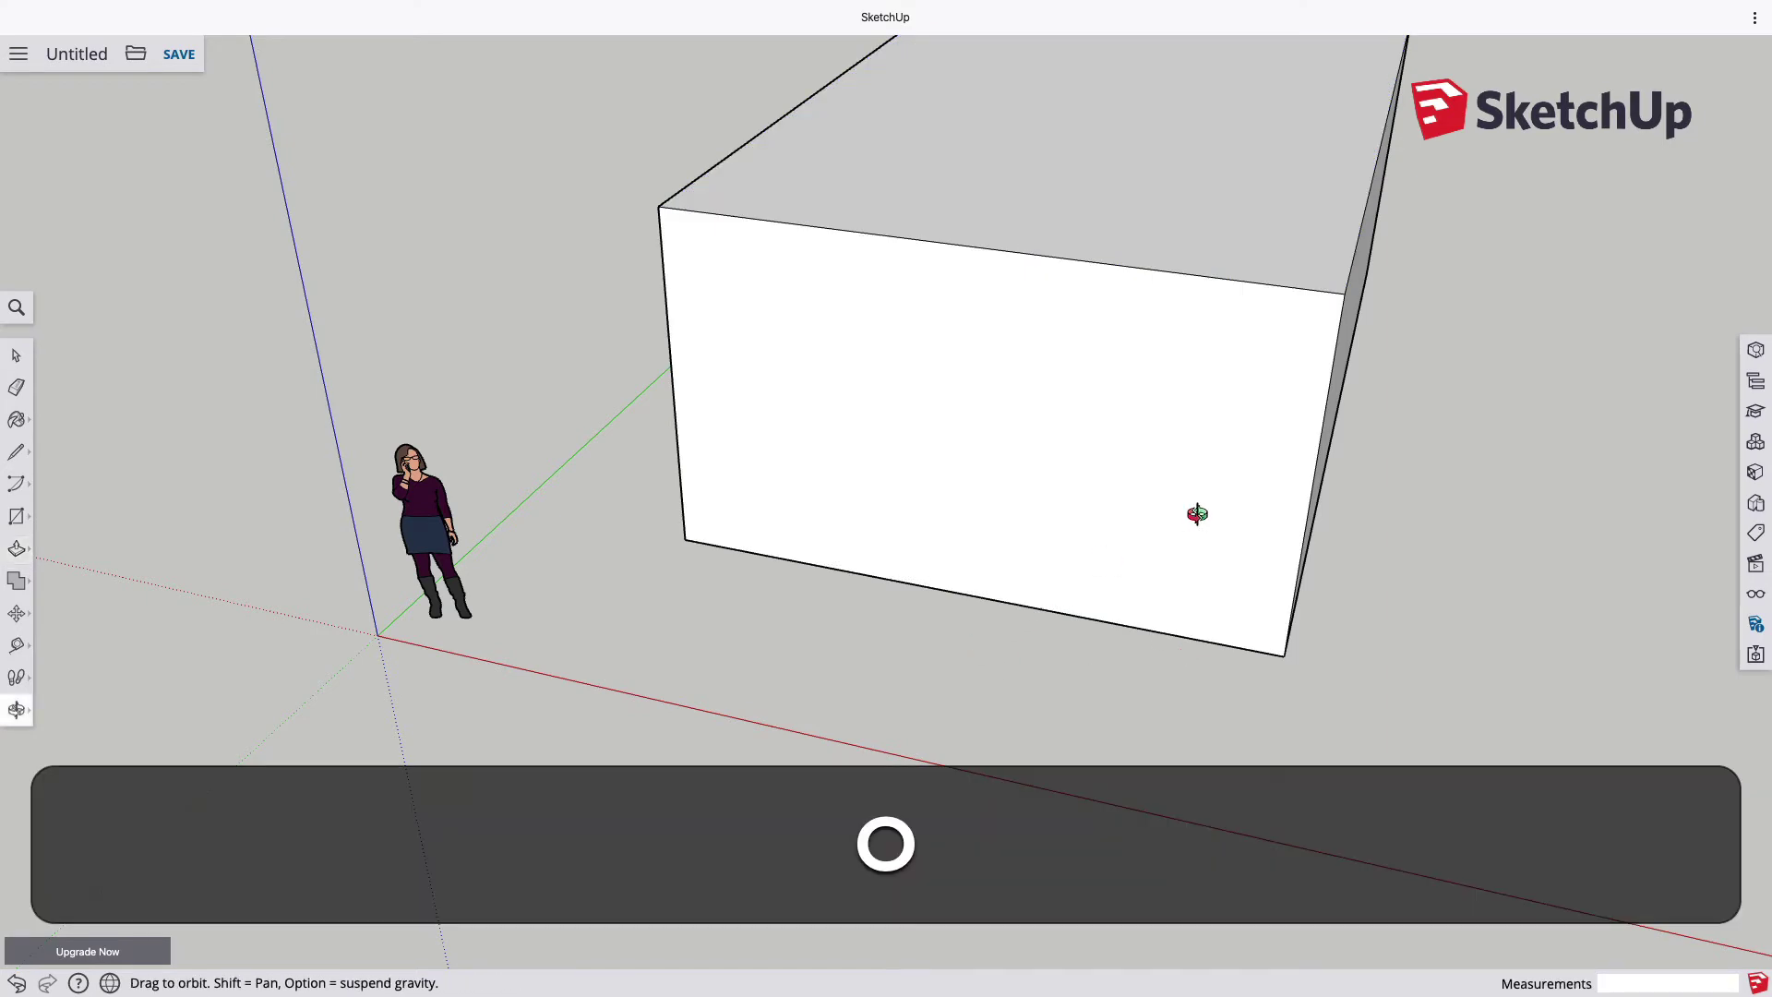
mouse_move(1424, 514)
left_mouse_down()
mouse_move(1155, 514)
mouse_move(1107, 332)
mouse_move(1148, 289)
mouse_move(1318, 281)
left_mouse_up()
left_click_drag(811, 396, 1302, 379)
mouse_move(681, 387)
left_mouse_down()
mouse_move(647, 396)
mouse_move(1009, 479)
mouse_move(1178, 447)
left_mouse_up()
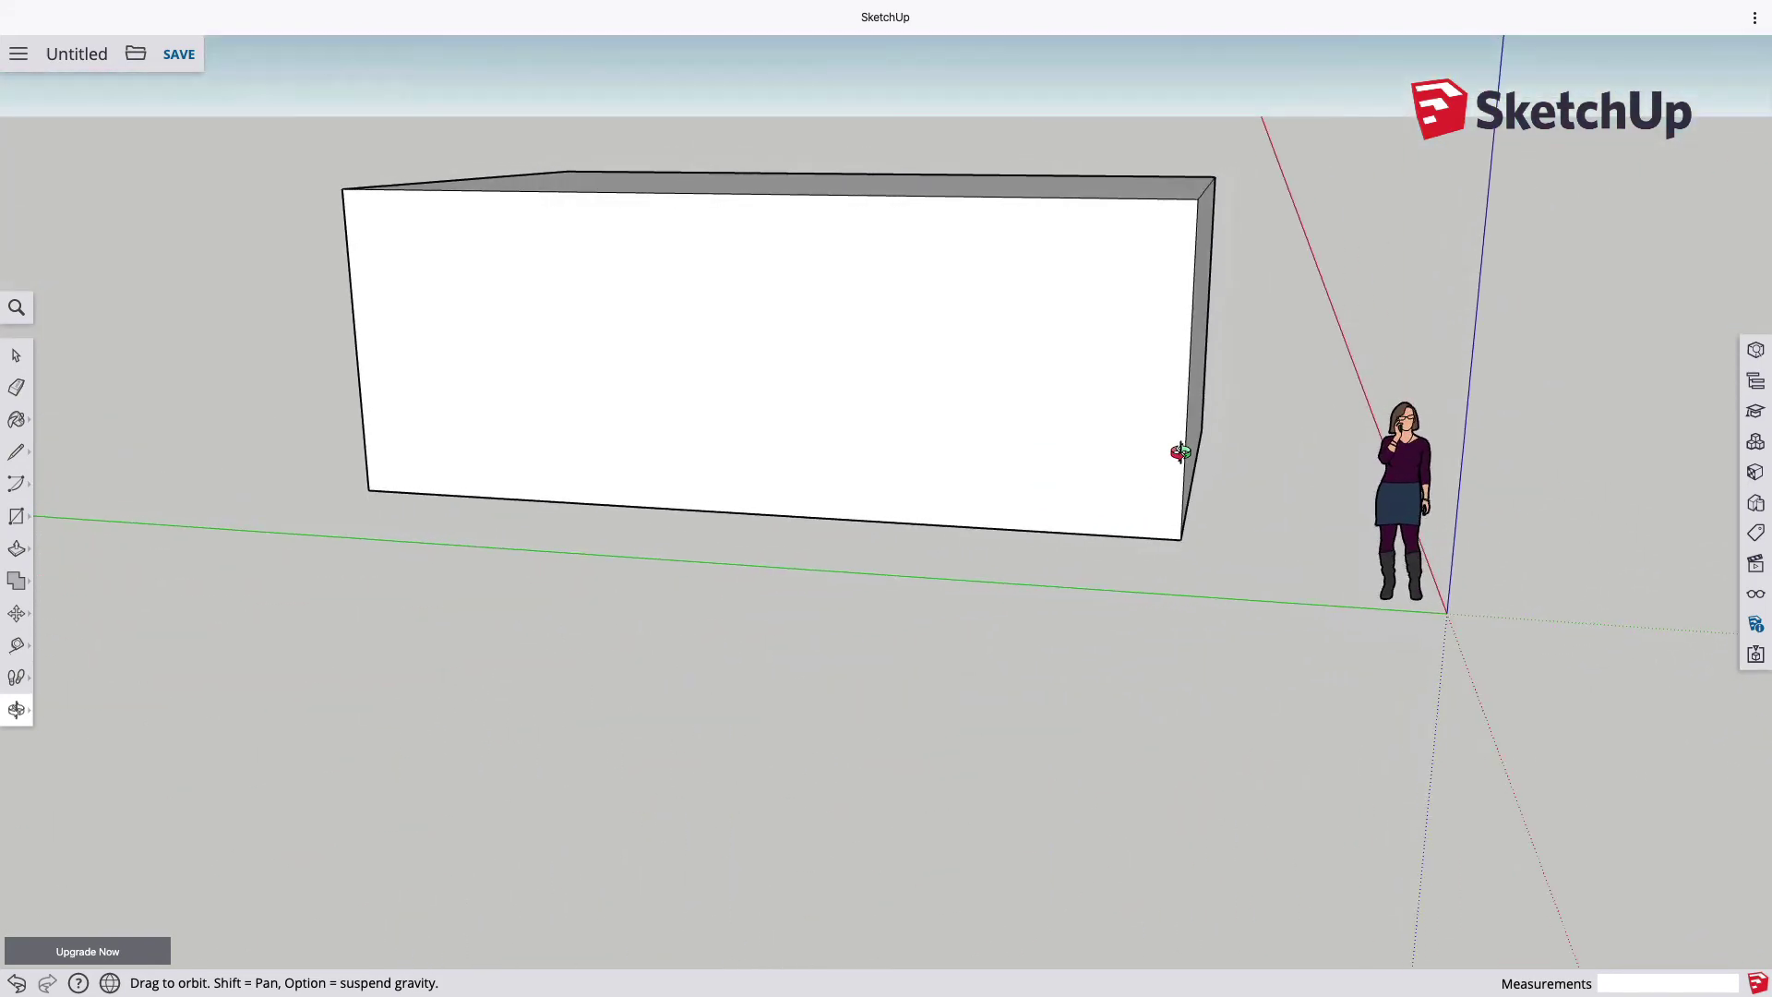
mouse_move(439, 412)
left_mouse_down()
mouse_move(772, 418)
mouse_move(1116, 360)
left_mouse_up()
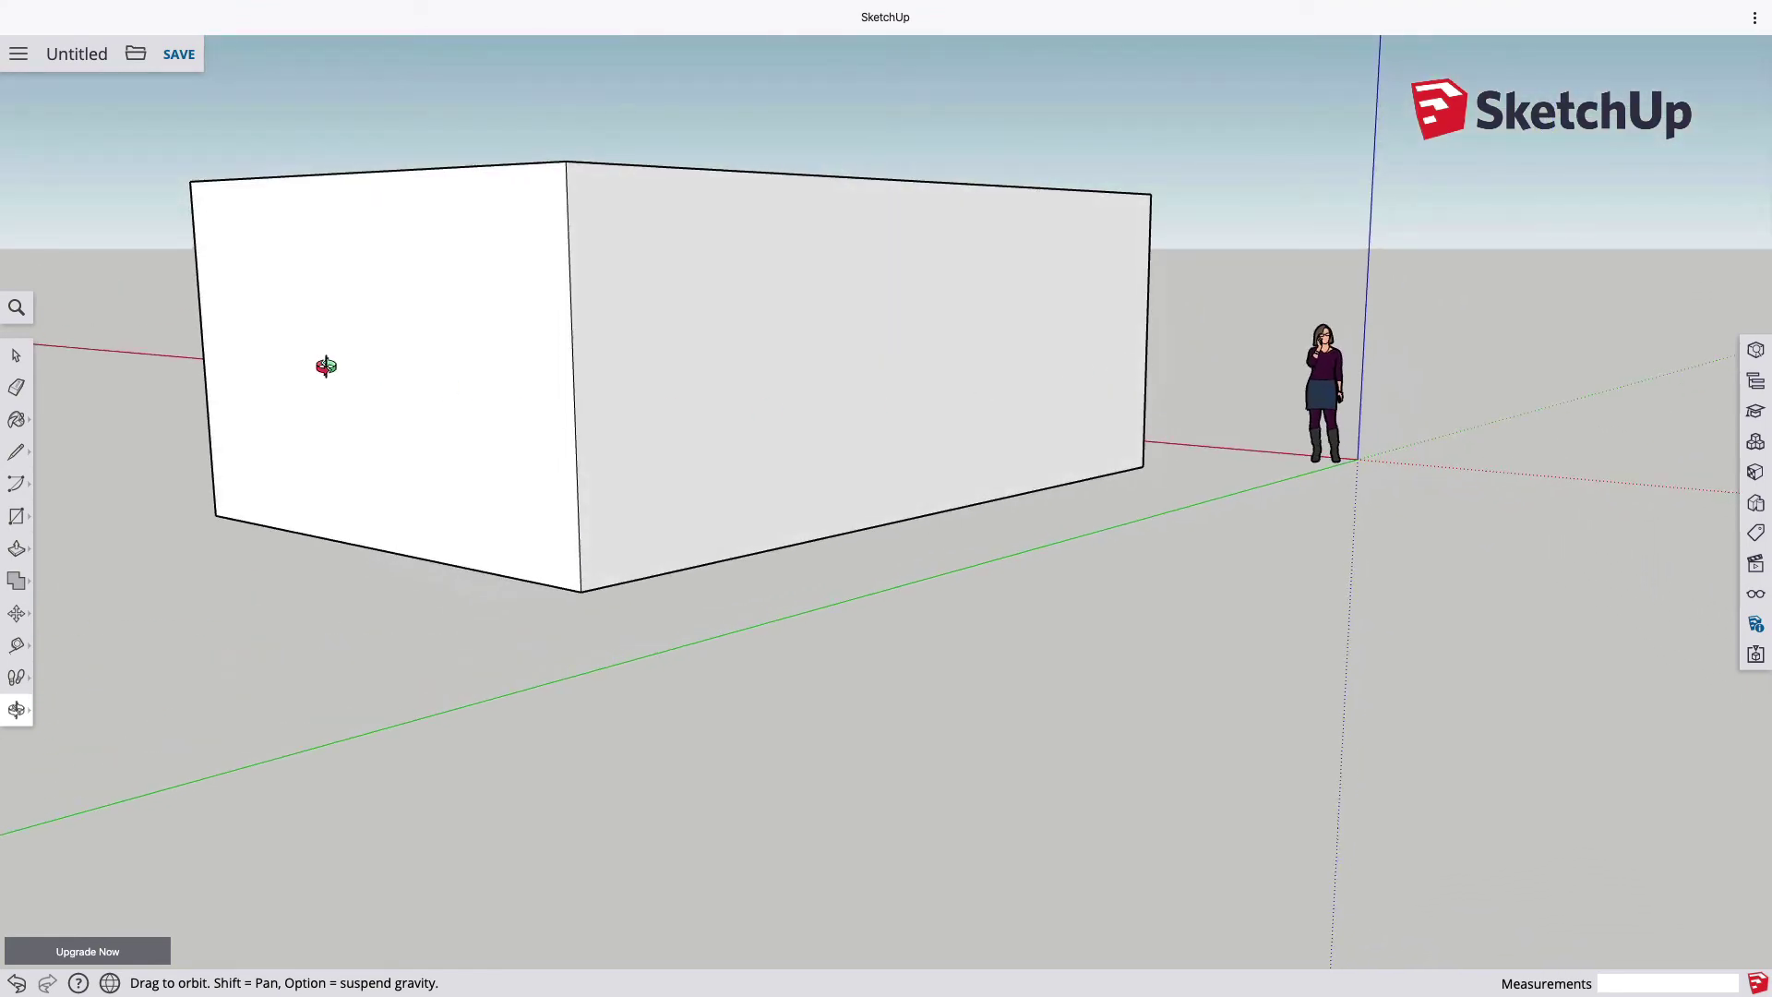
mouse_move(324, 369)
left_mouse_down()
mouse_move(704, 407)
mouse_move(986, 391)
left_mouse_up()
mouse_move(458, 427)
left_mouse_down()
mouse_move(871, 435)
mouse_move(1005, 416)
left_mouse_up()
left_click_drag(447, 479, 886, 502)
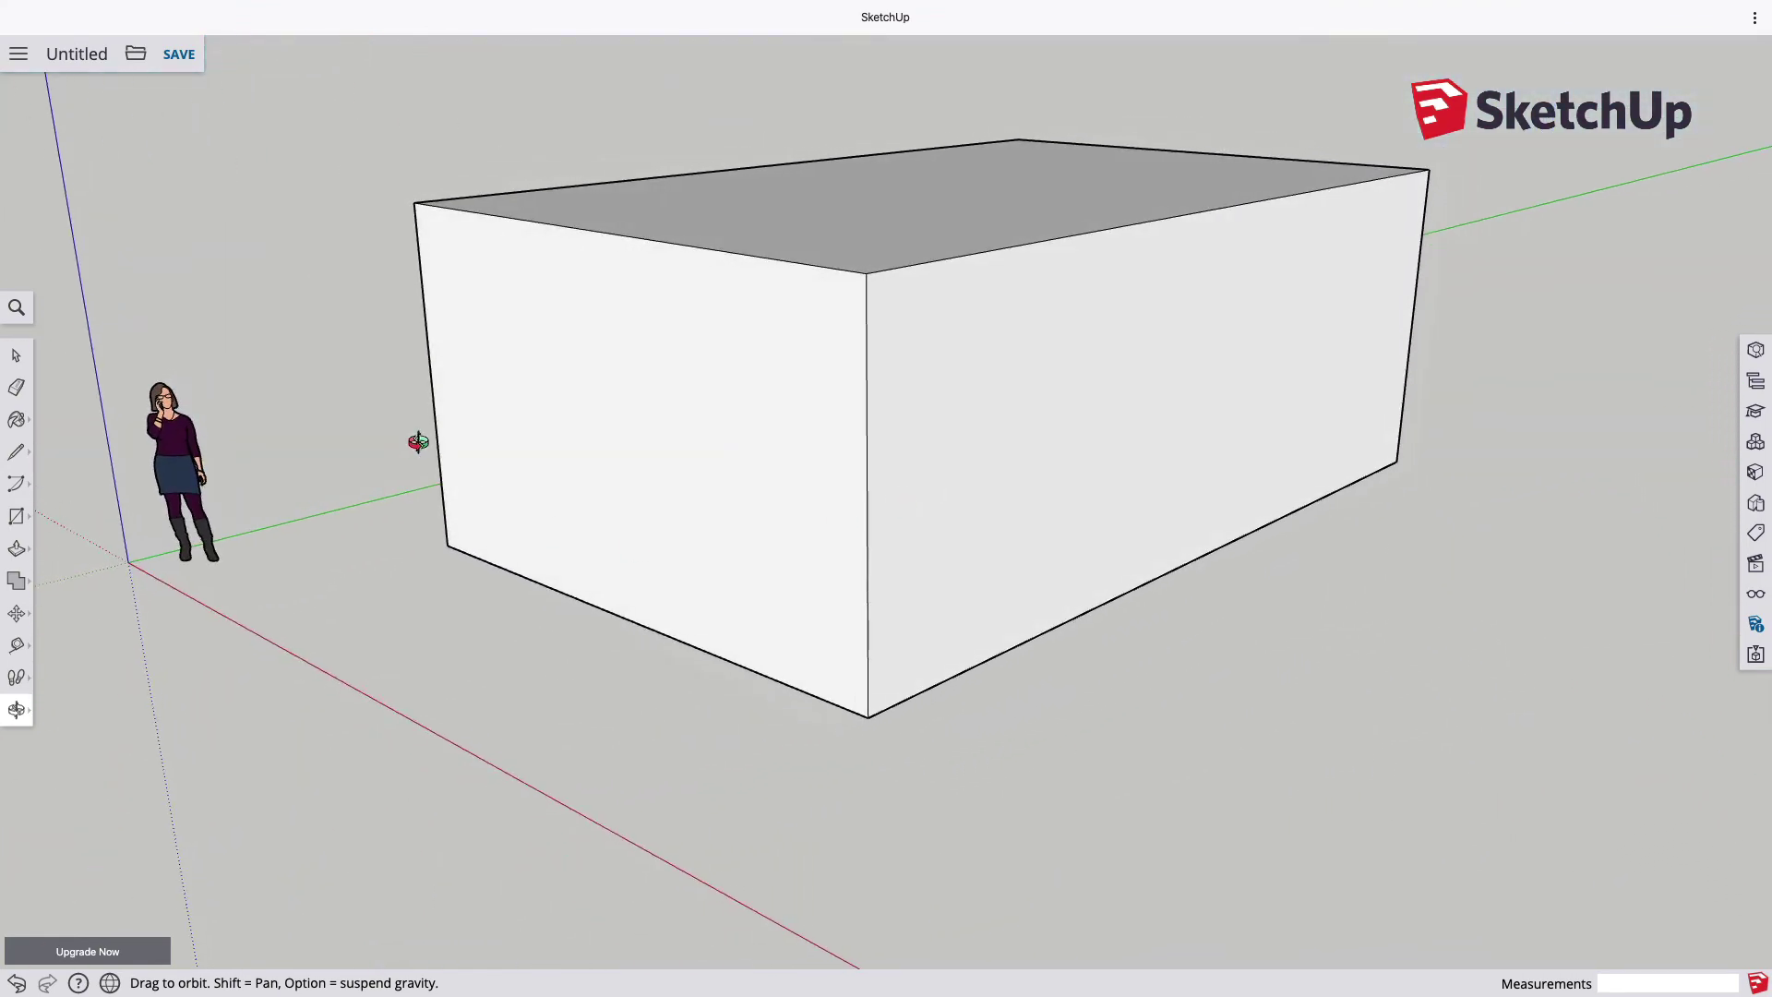
mouse_move(419, 443)
left_mouse_down()
mouse_move(673, 387)
mouse_move(777, 337)
mouse_move(799, 459)
mouse_move(625, 475)
mouse_move(503, 400)
mouse_move(583, 412)
left_mouse_up()
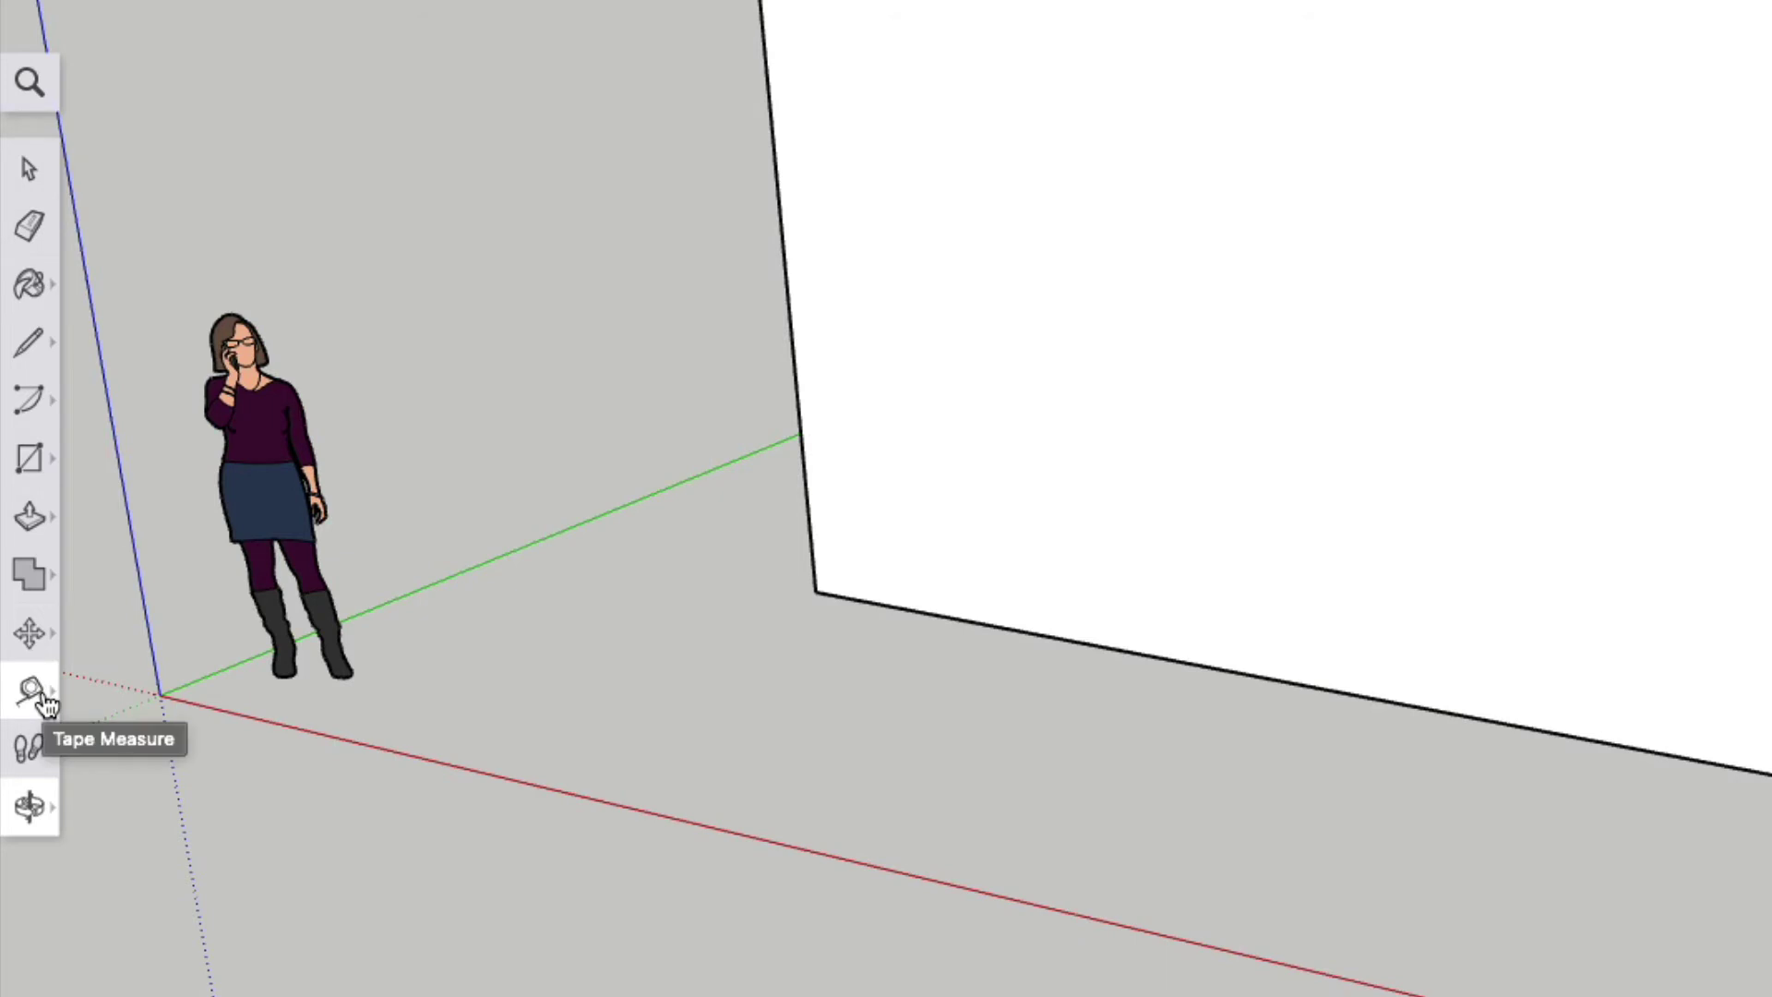
Dimension the front right corner edge from bottom to top endpoint, placing the 3.00 m label beside the box.
left_click(46, 704)
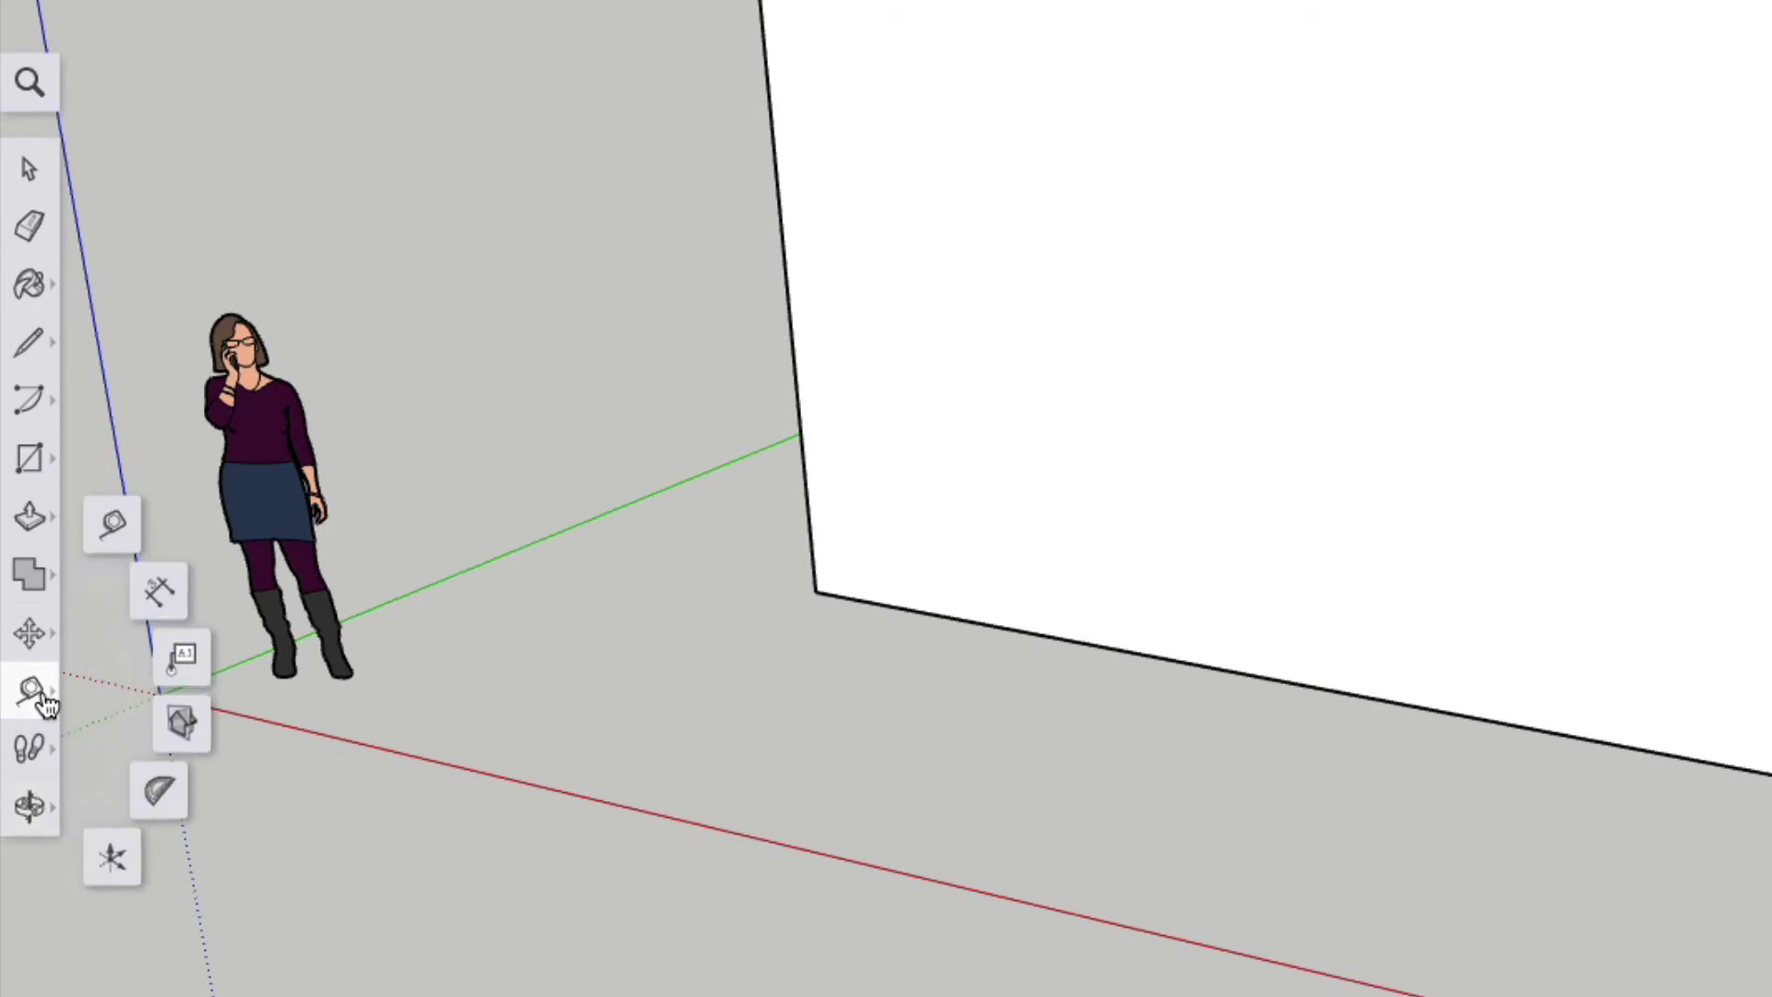
left_click(180, 602)
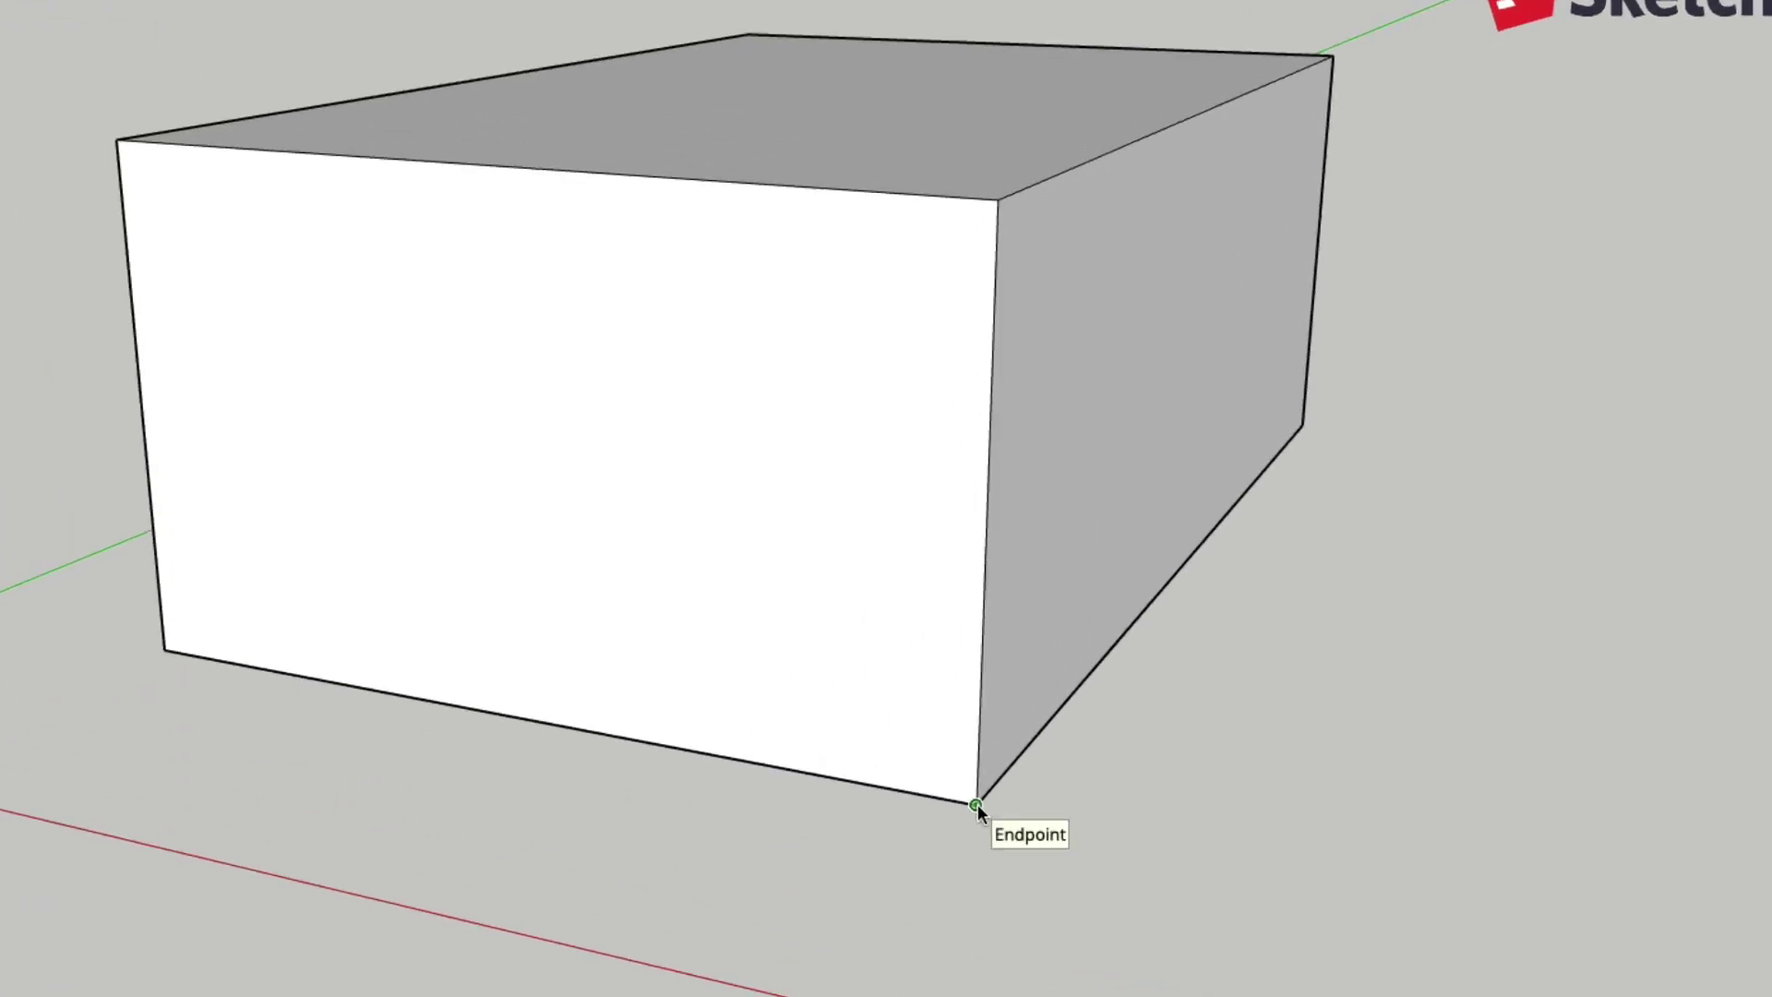
left_click(898, 920)
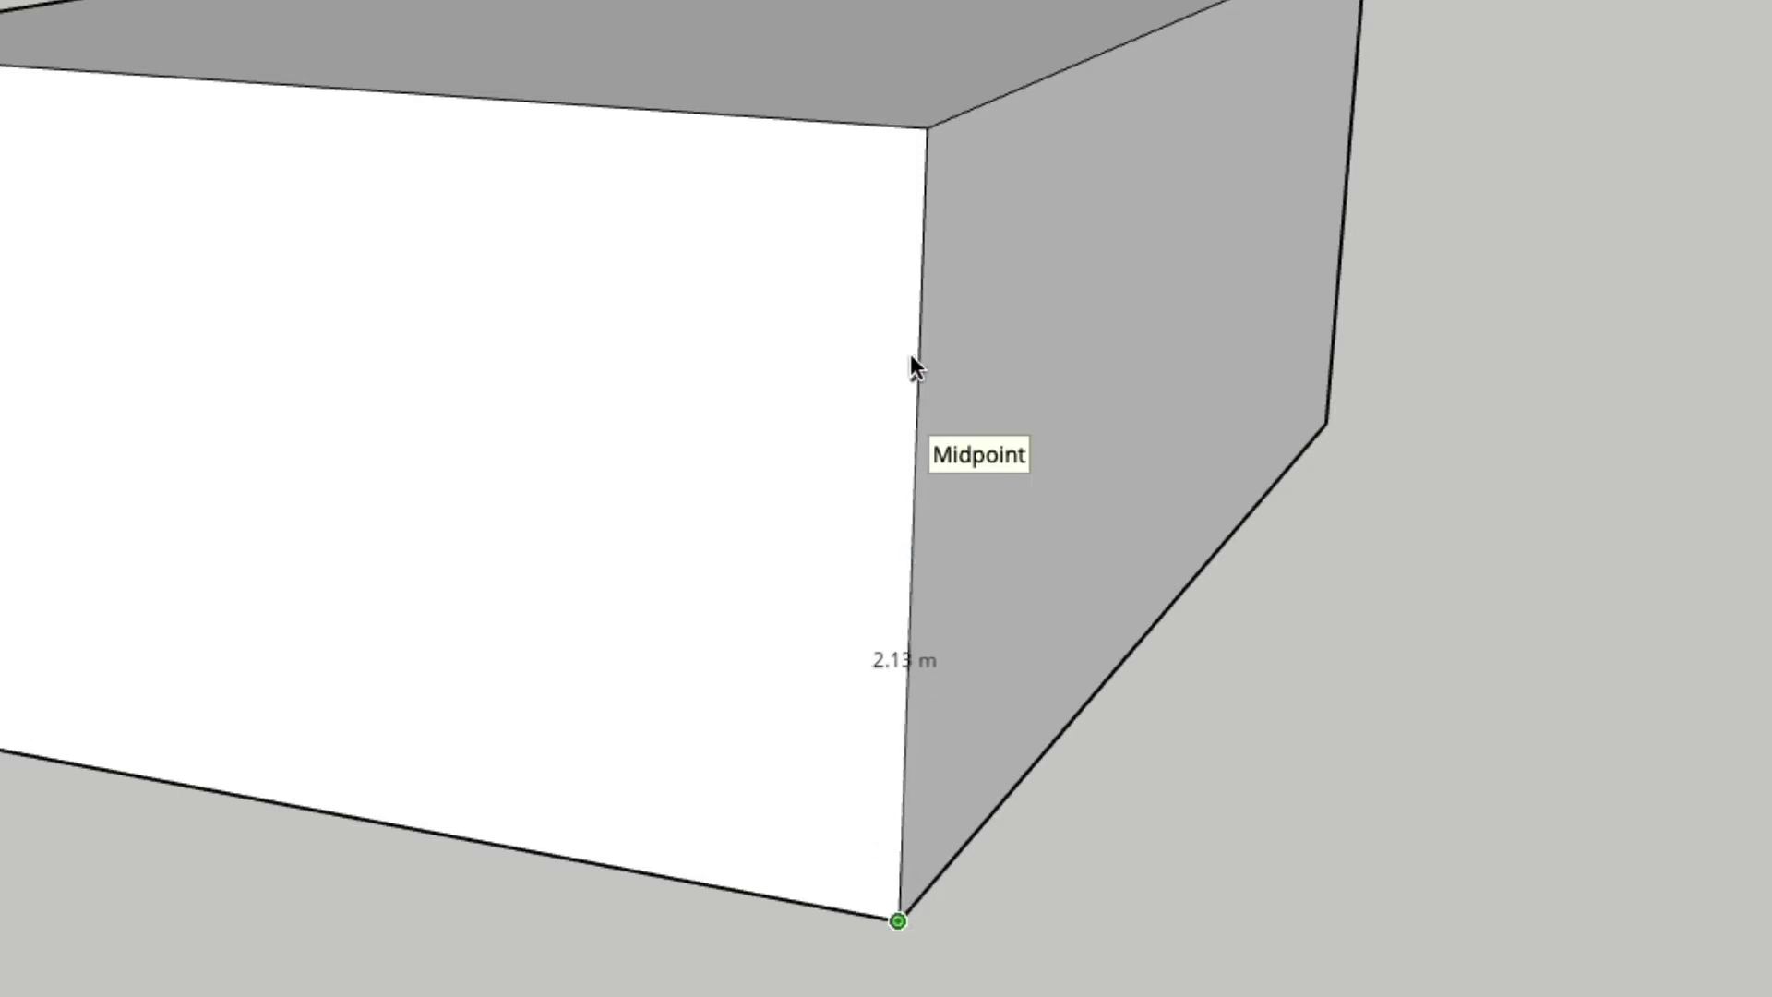
left_click(927, 130)
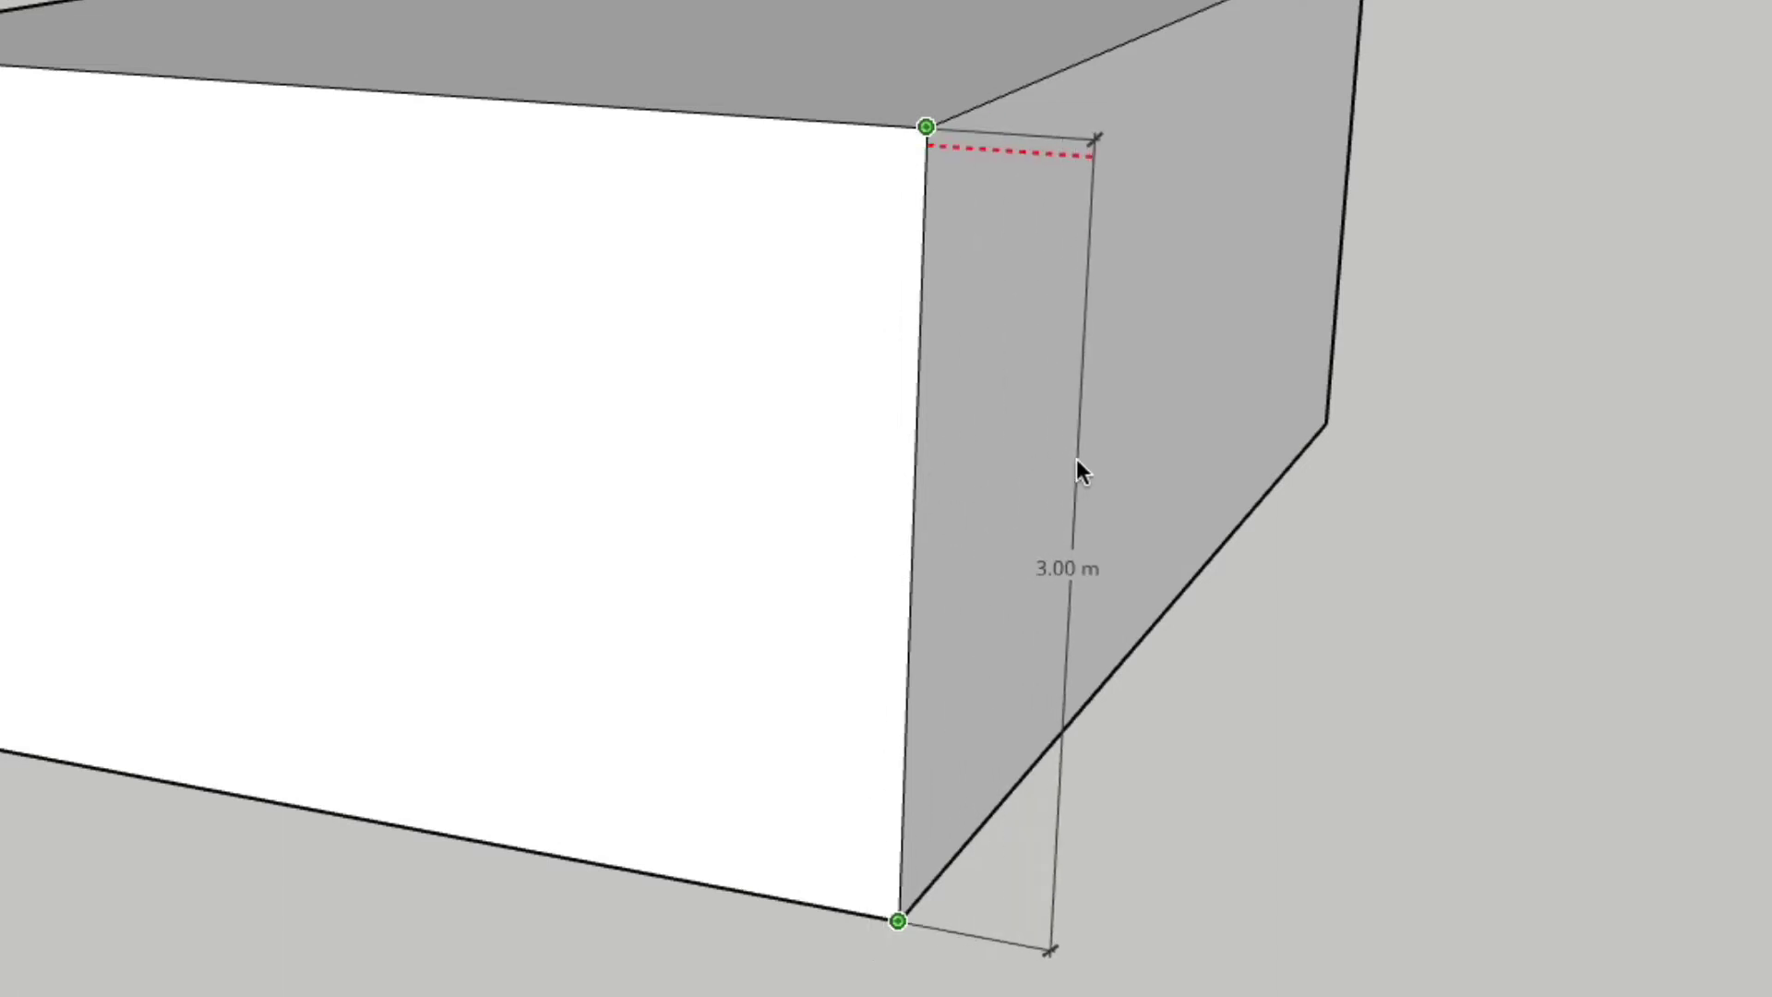
left_click(1065, 458)
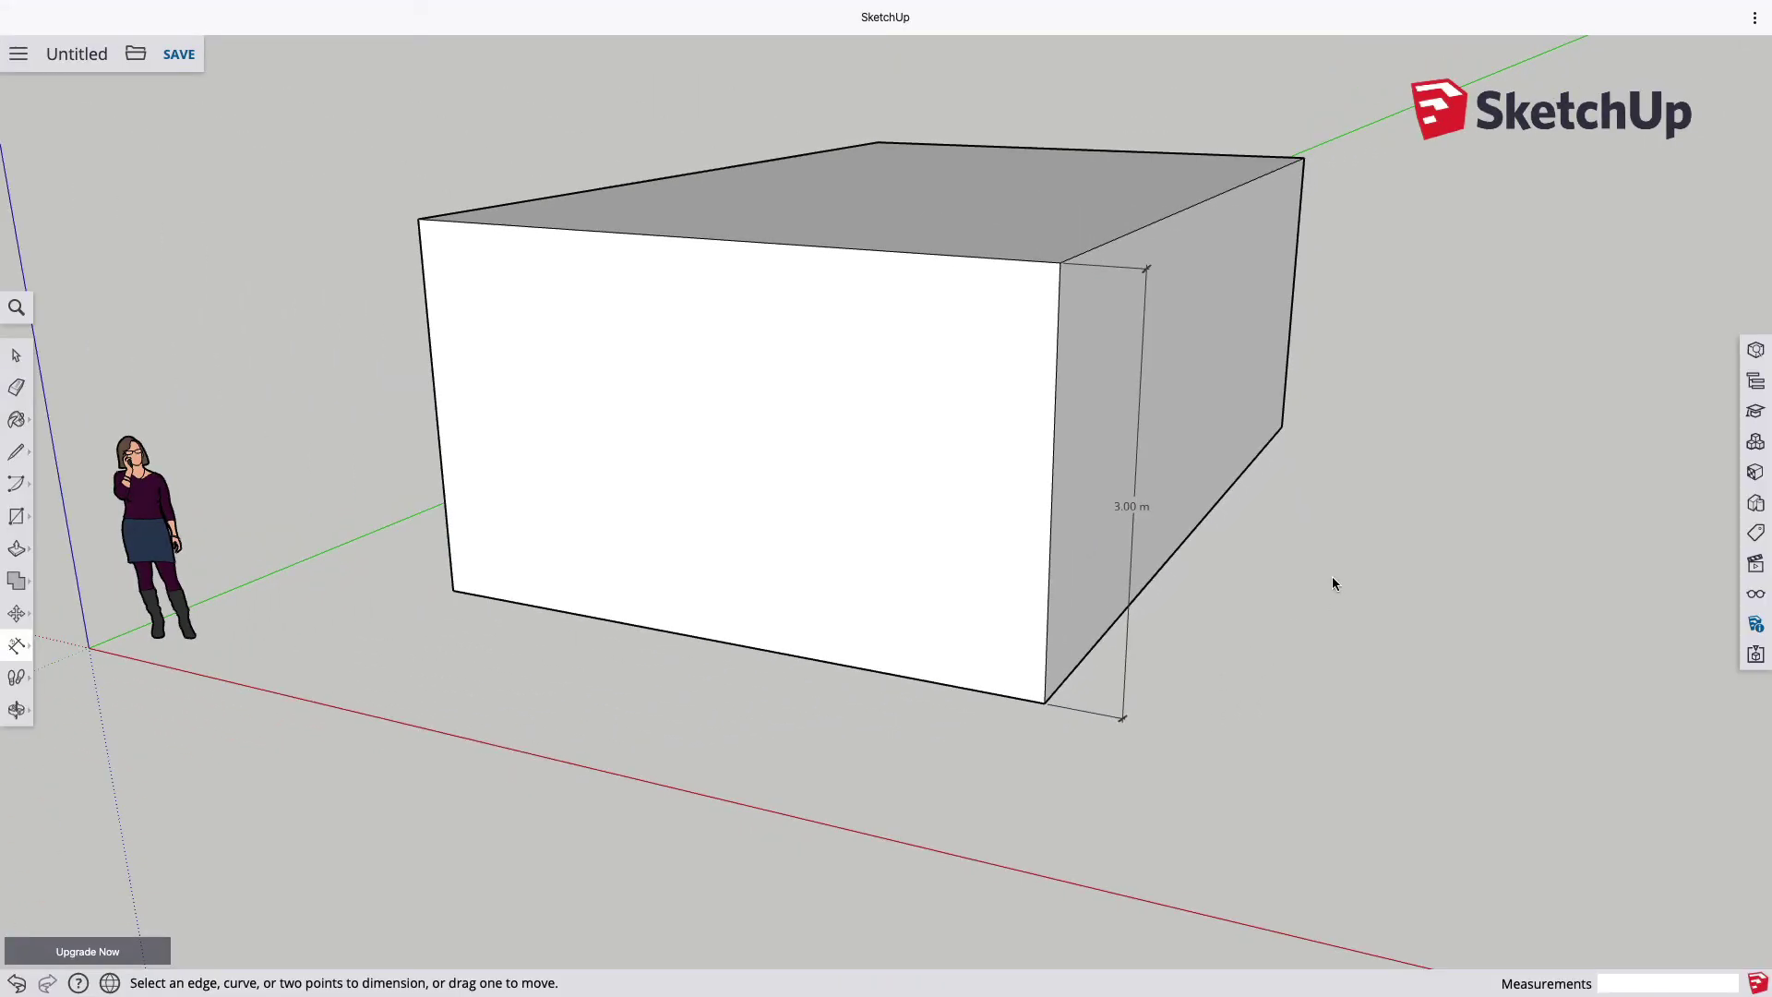
key("o")
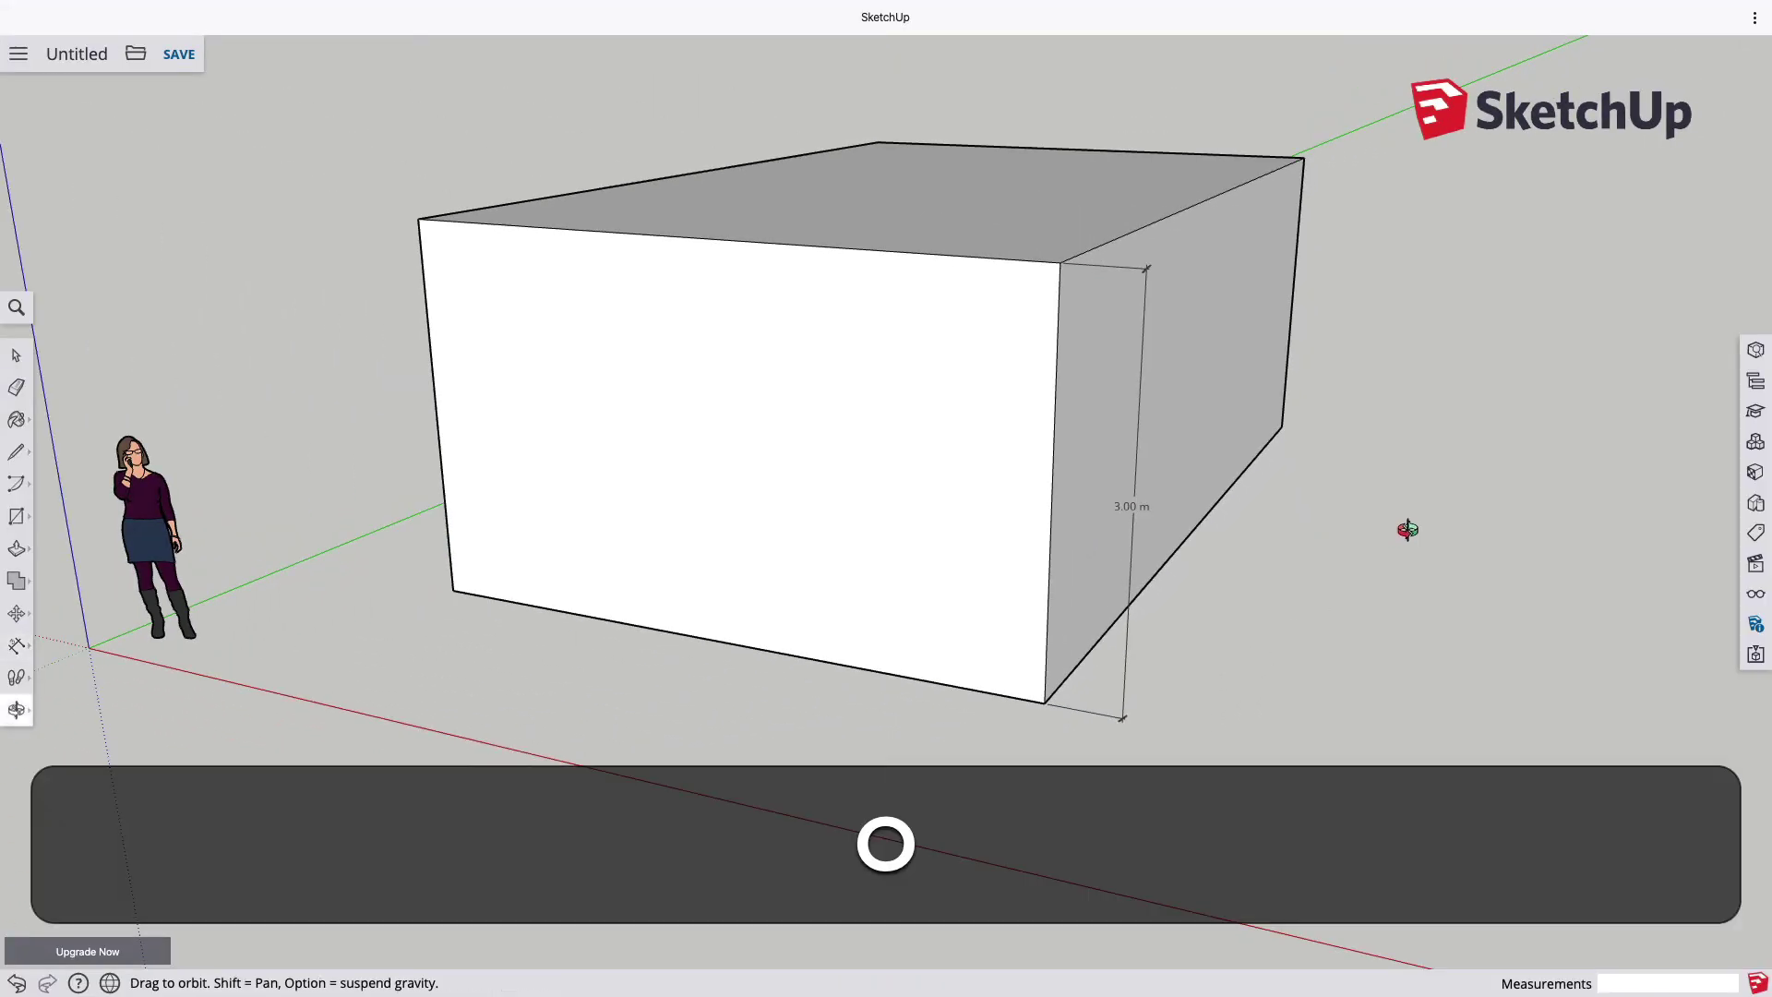
mouse_move(1408, 526)
left_mouse_down()
mouse_move(1234, 554)
mouse_move(1082, 521)
left_mouse_up()
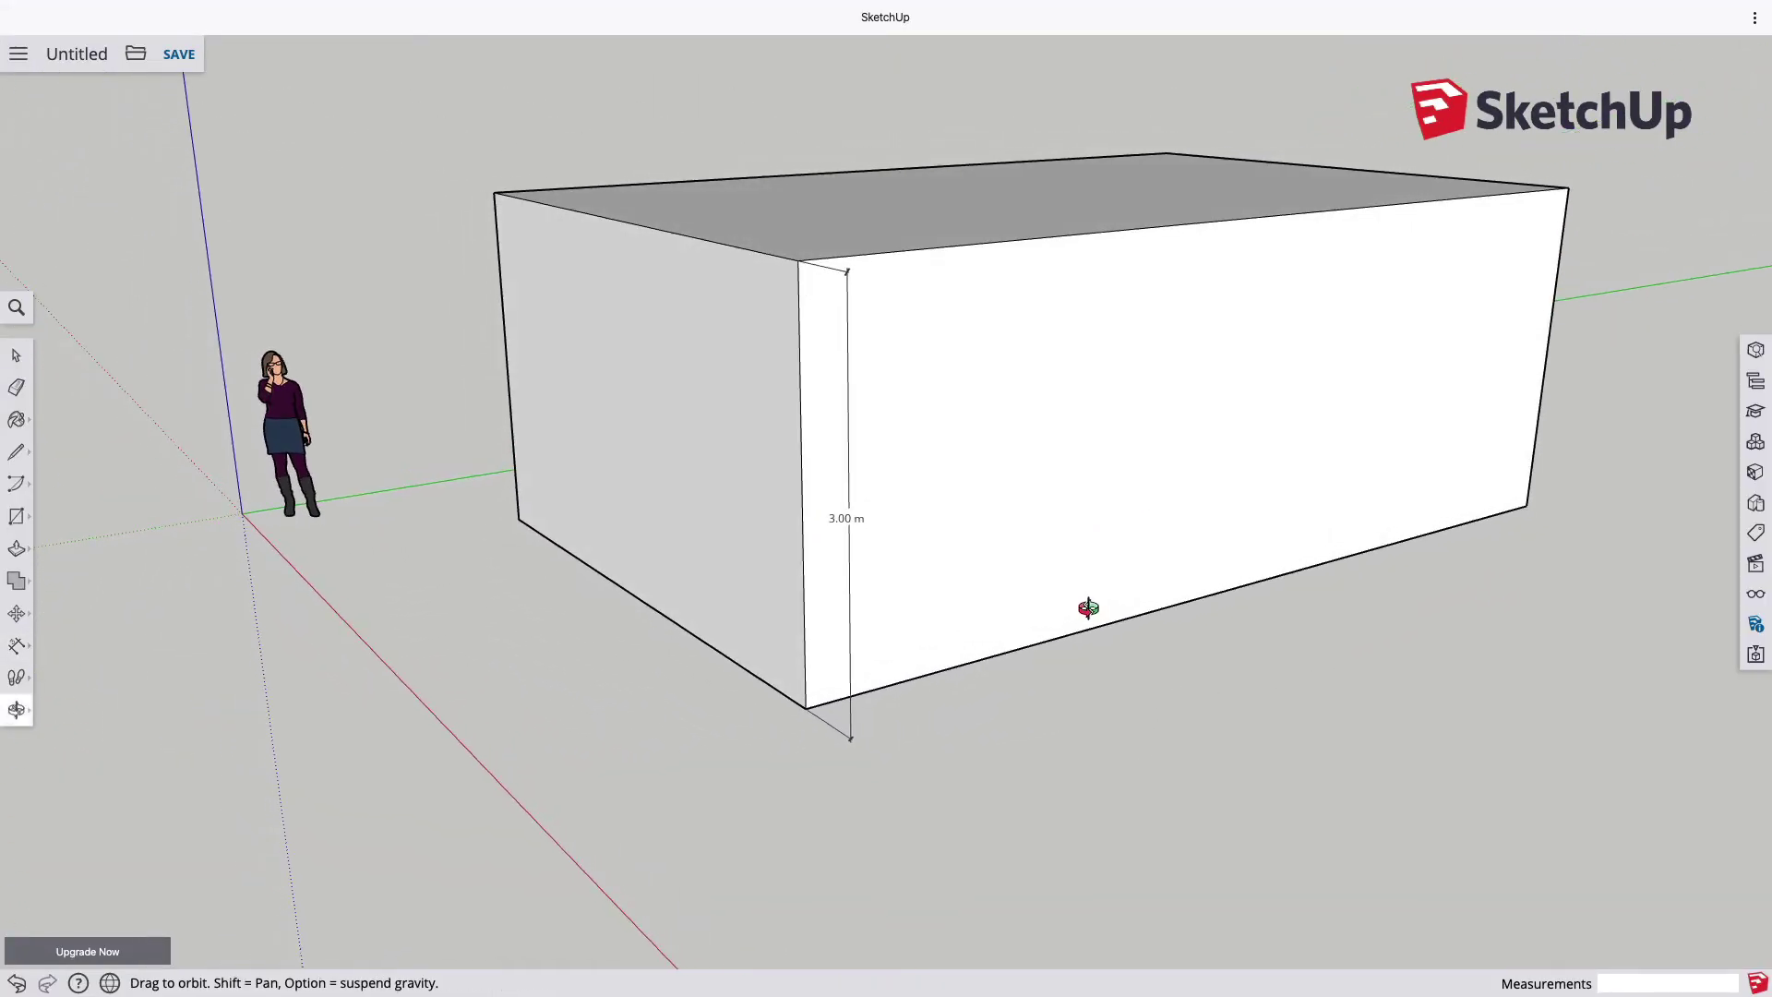
Place an 8.13 m dimension along the long side's bottom edge, from near to far corner.
left_click(20, 650)
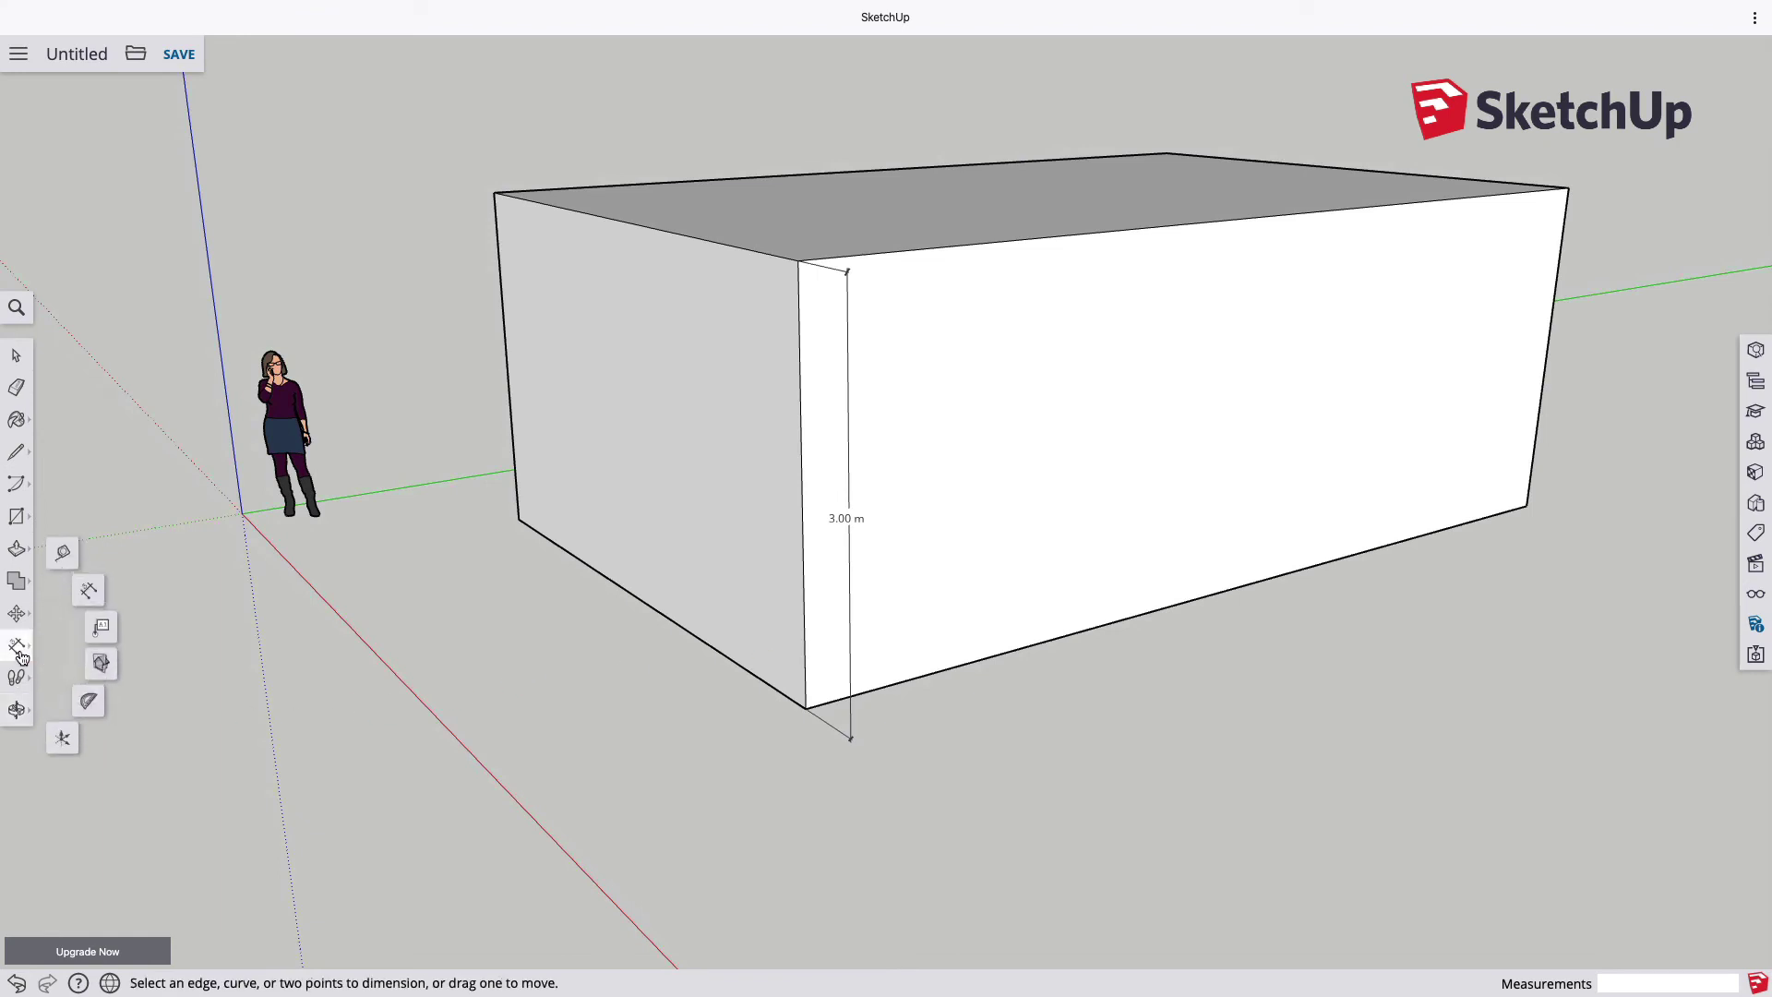
left_click(90, 595)
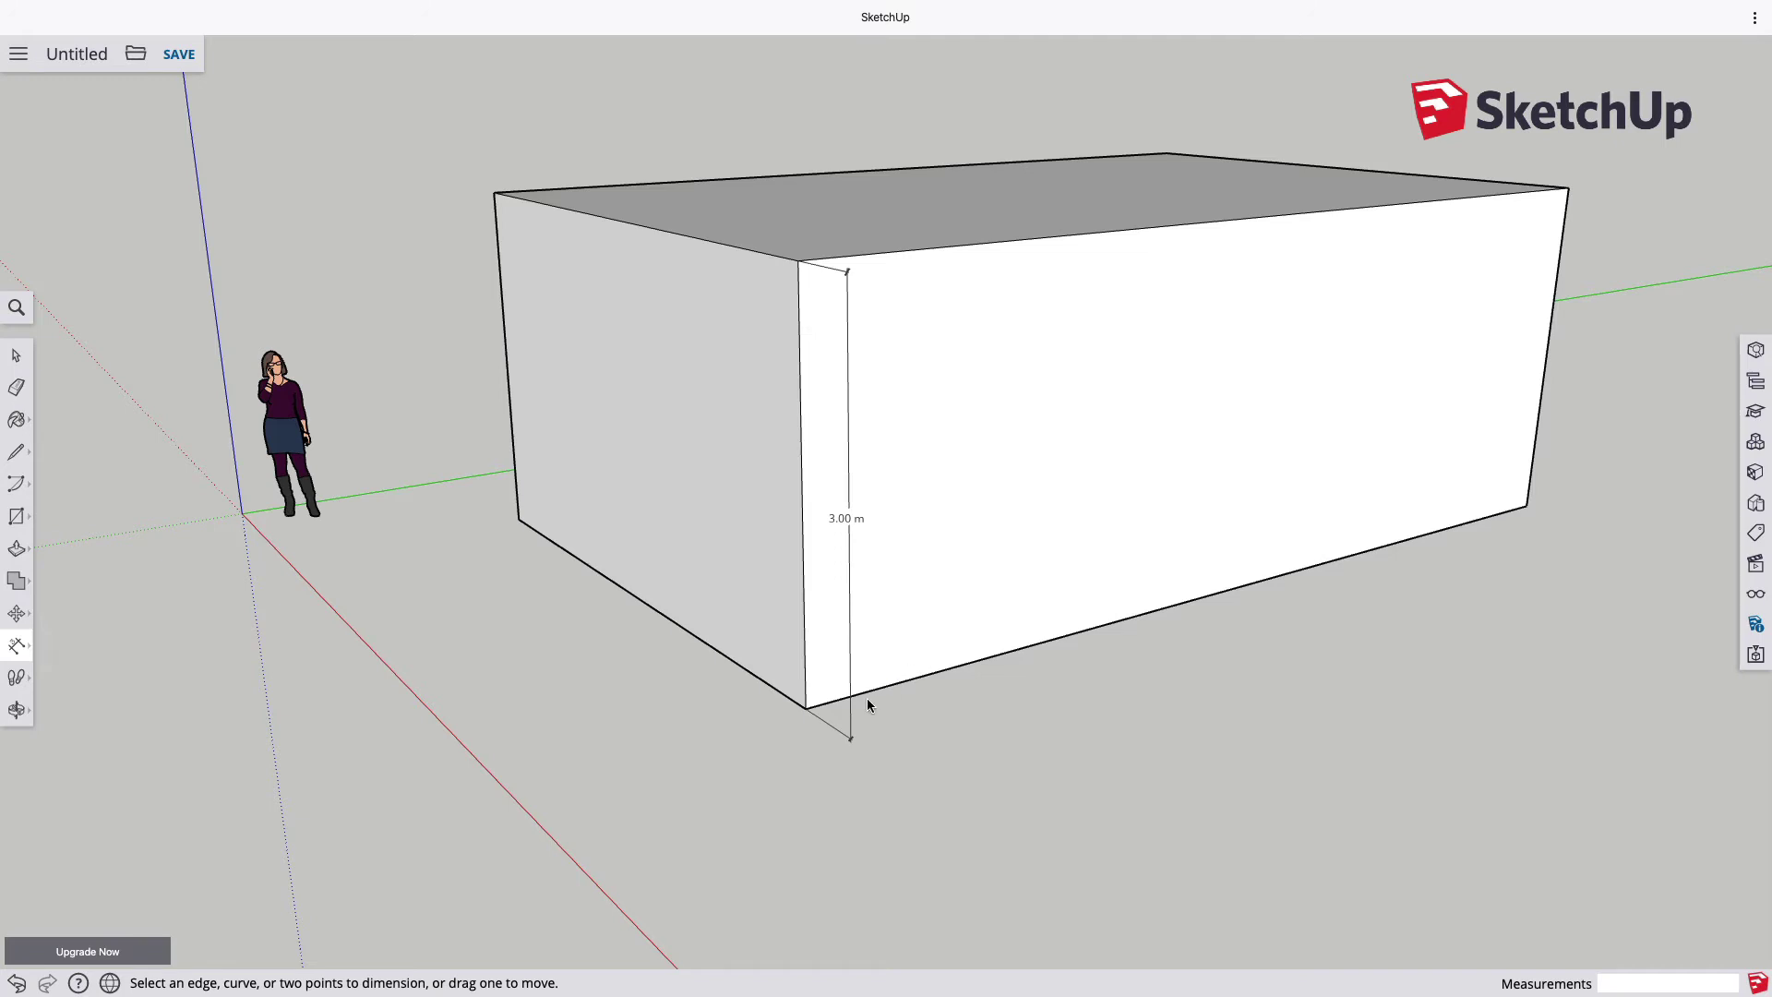
left_click(812, 704)
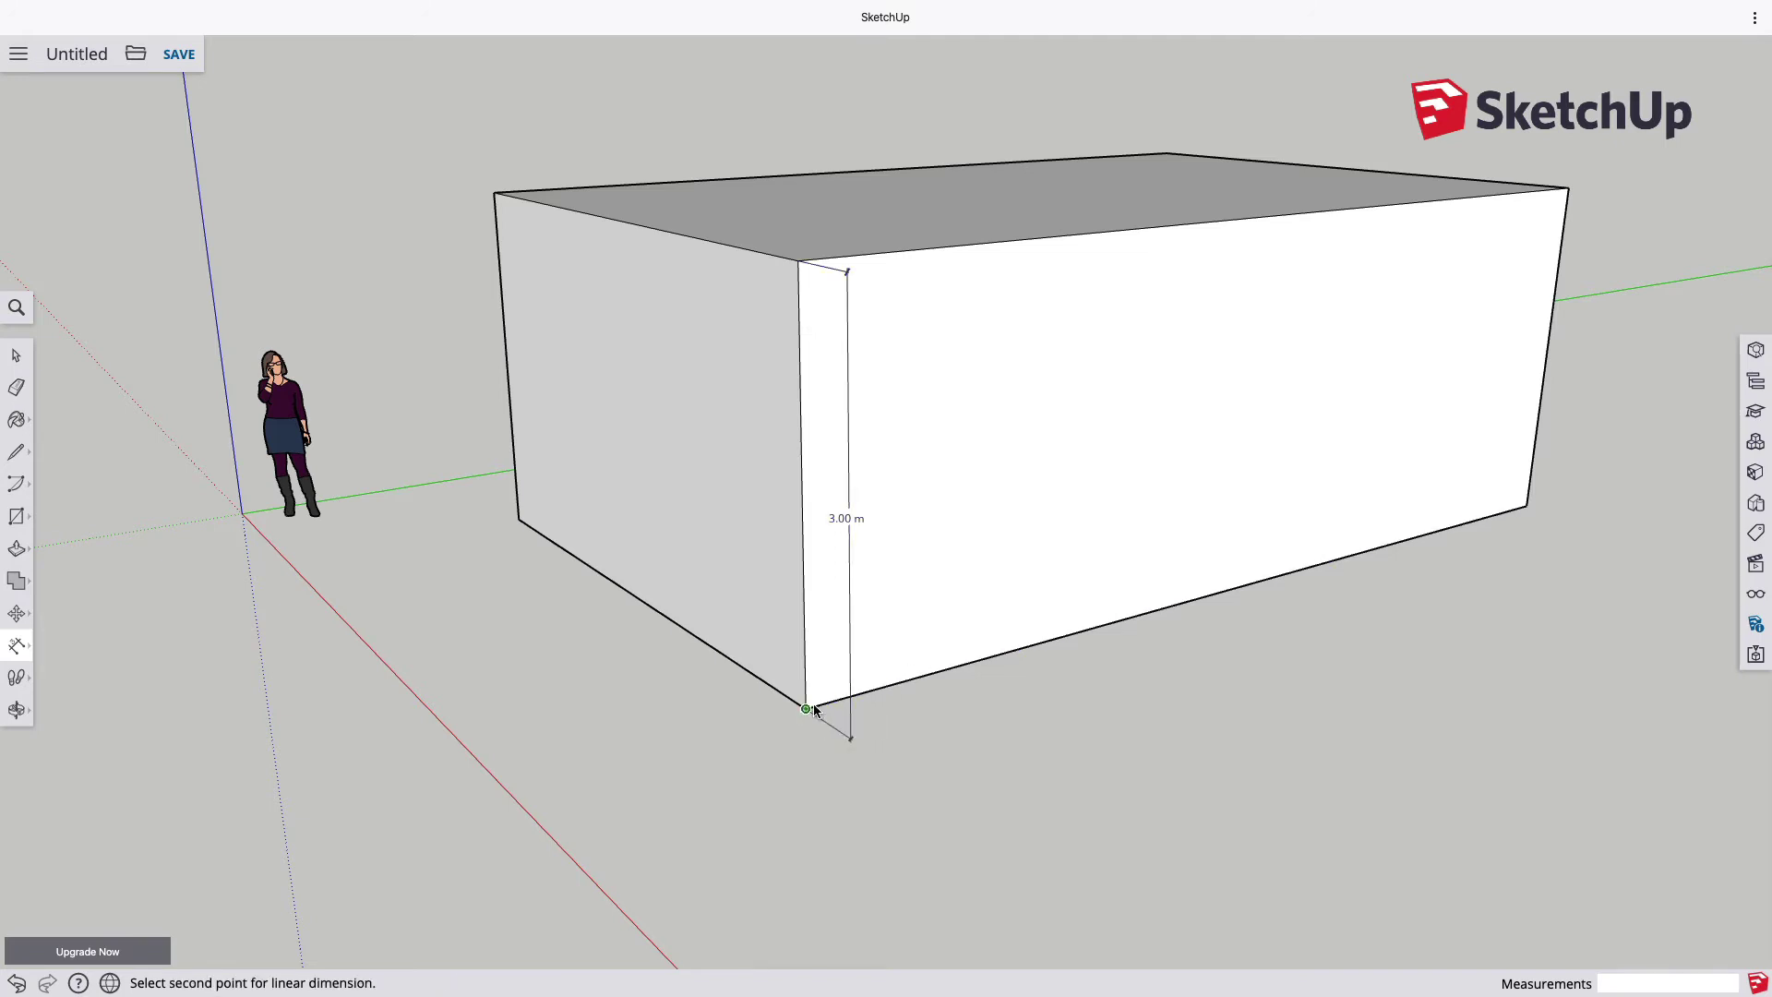
left_click(1527, 506)
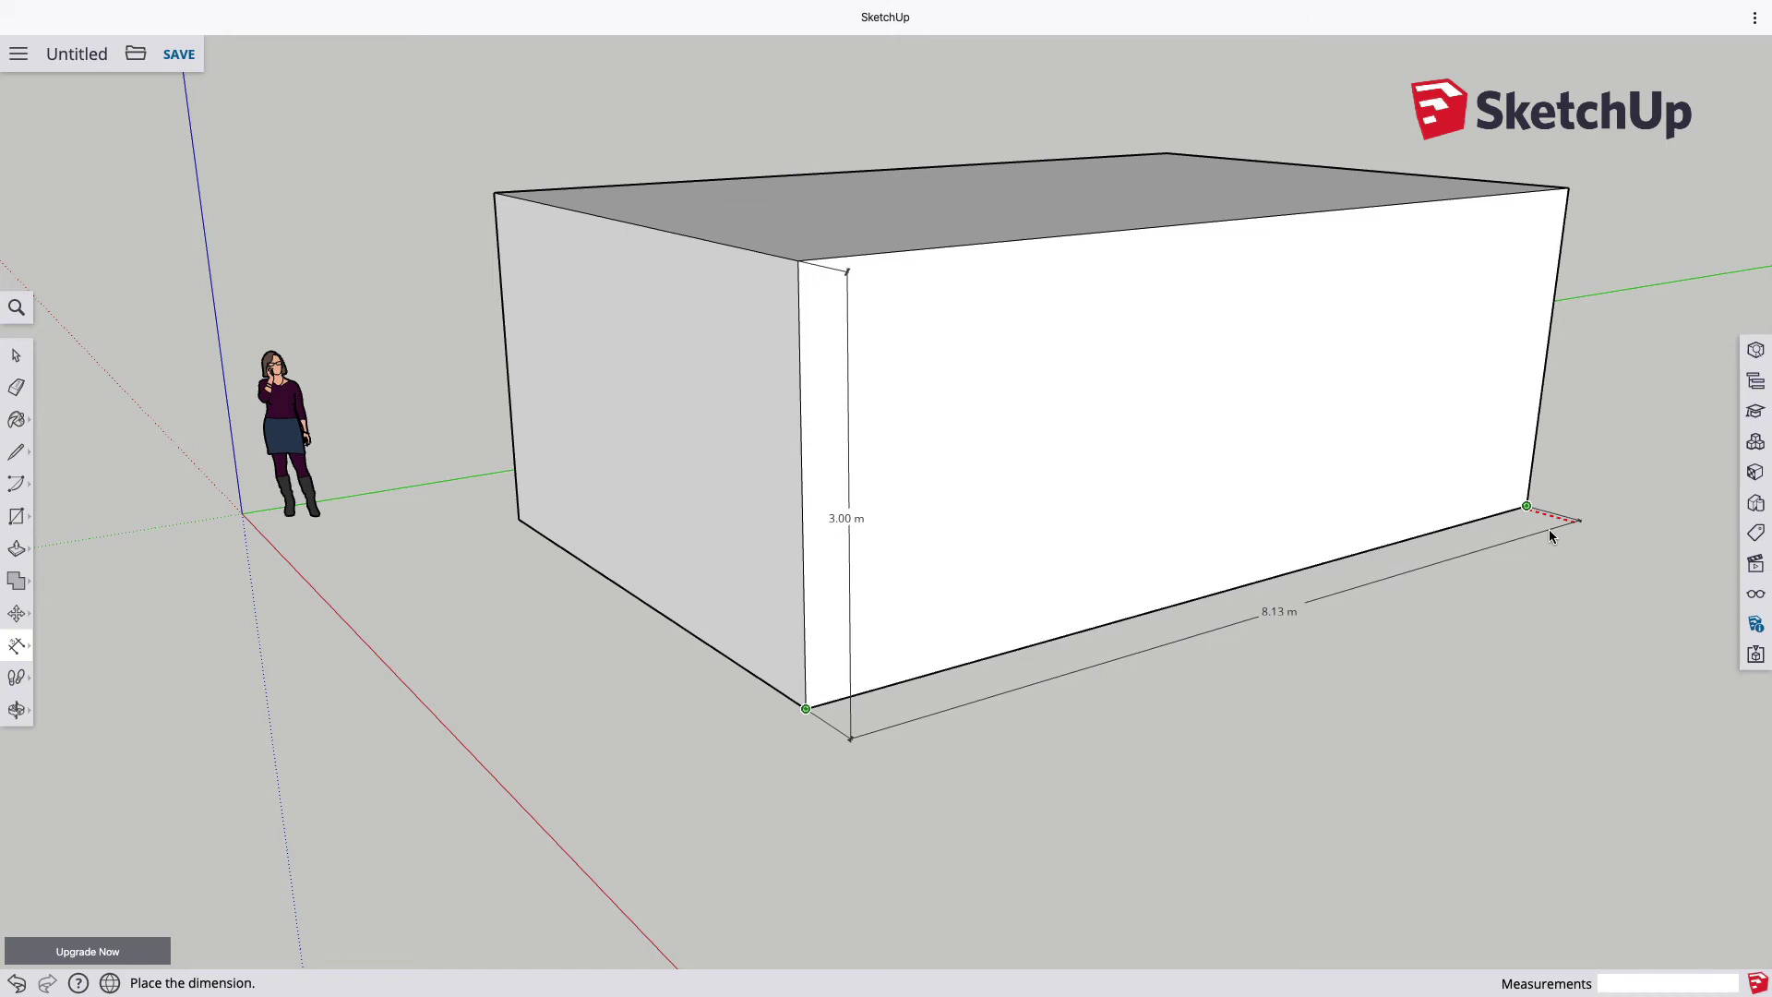
left_click(1548, 530)
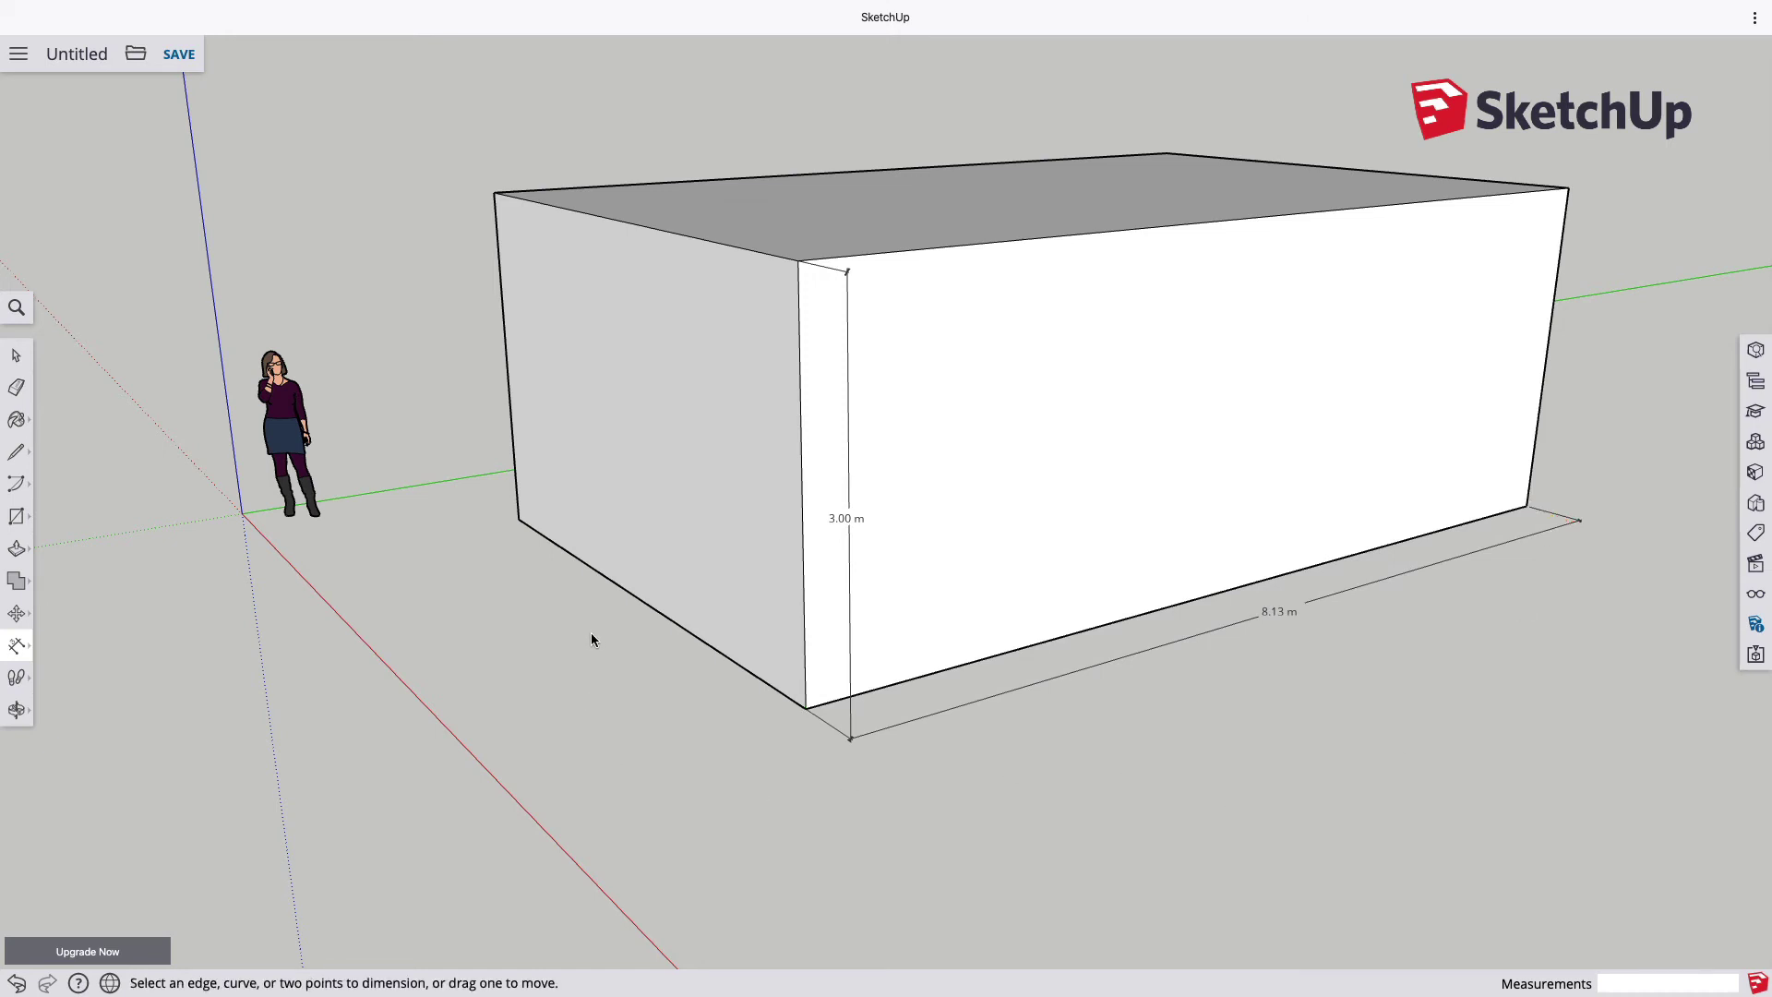
key("o")
mouse_move(458, 573)
left_mouse_down()
mouse_move(542, 510)
mouse_move(578, 510)
mouse_move(661, 637)
mouse_move(815, 716)
mouse_move(748, 673)
left_mouse_up()
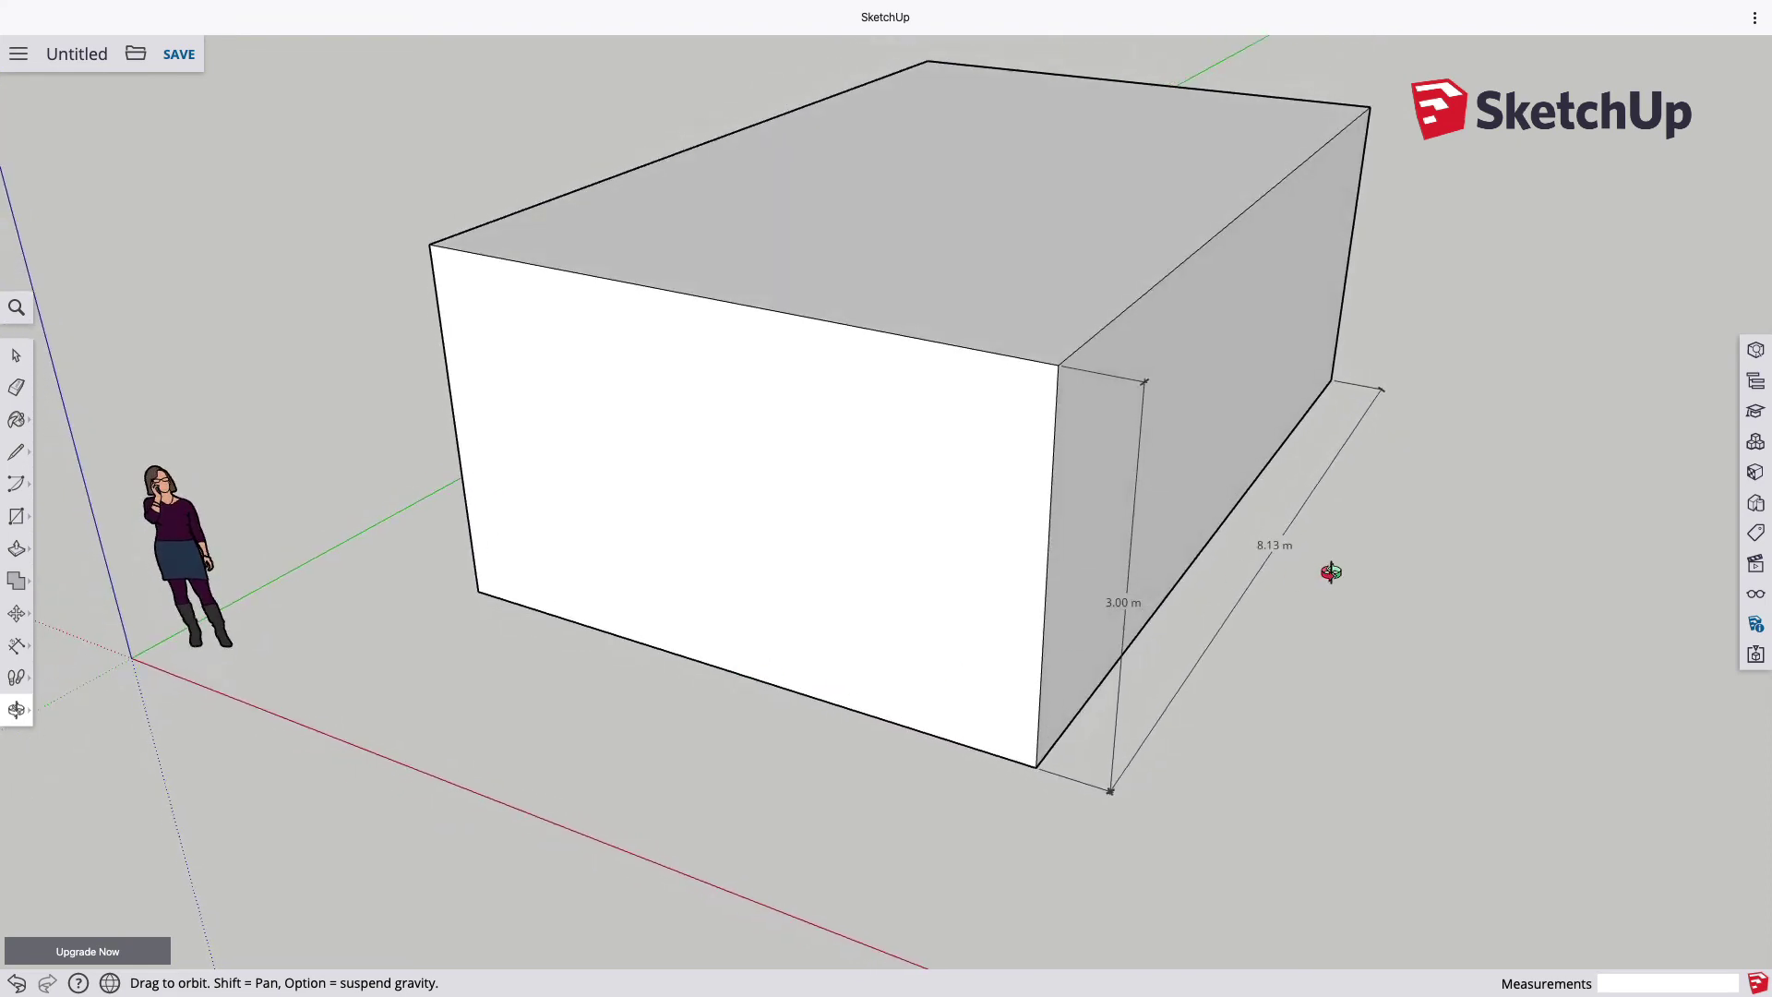
scroll(1331, 572, "down", 3)
scroll(1192, 543, "down", 2)
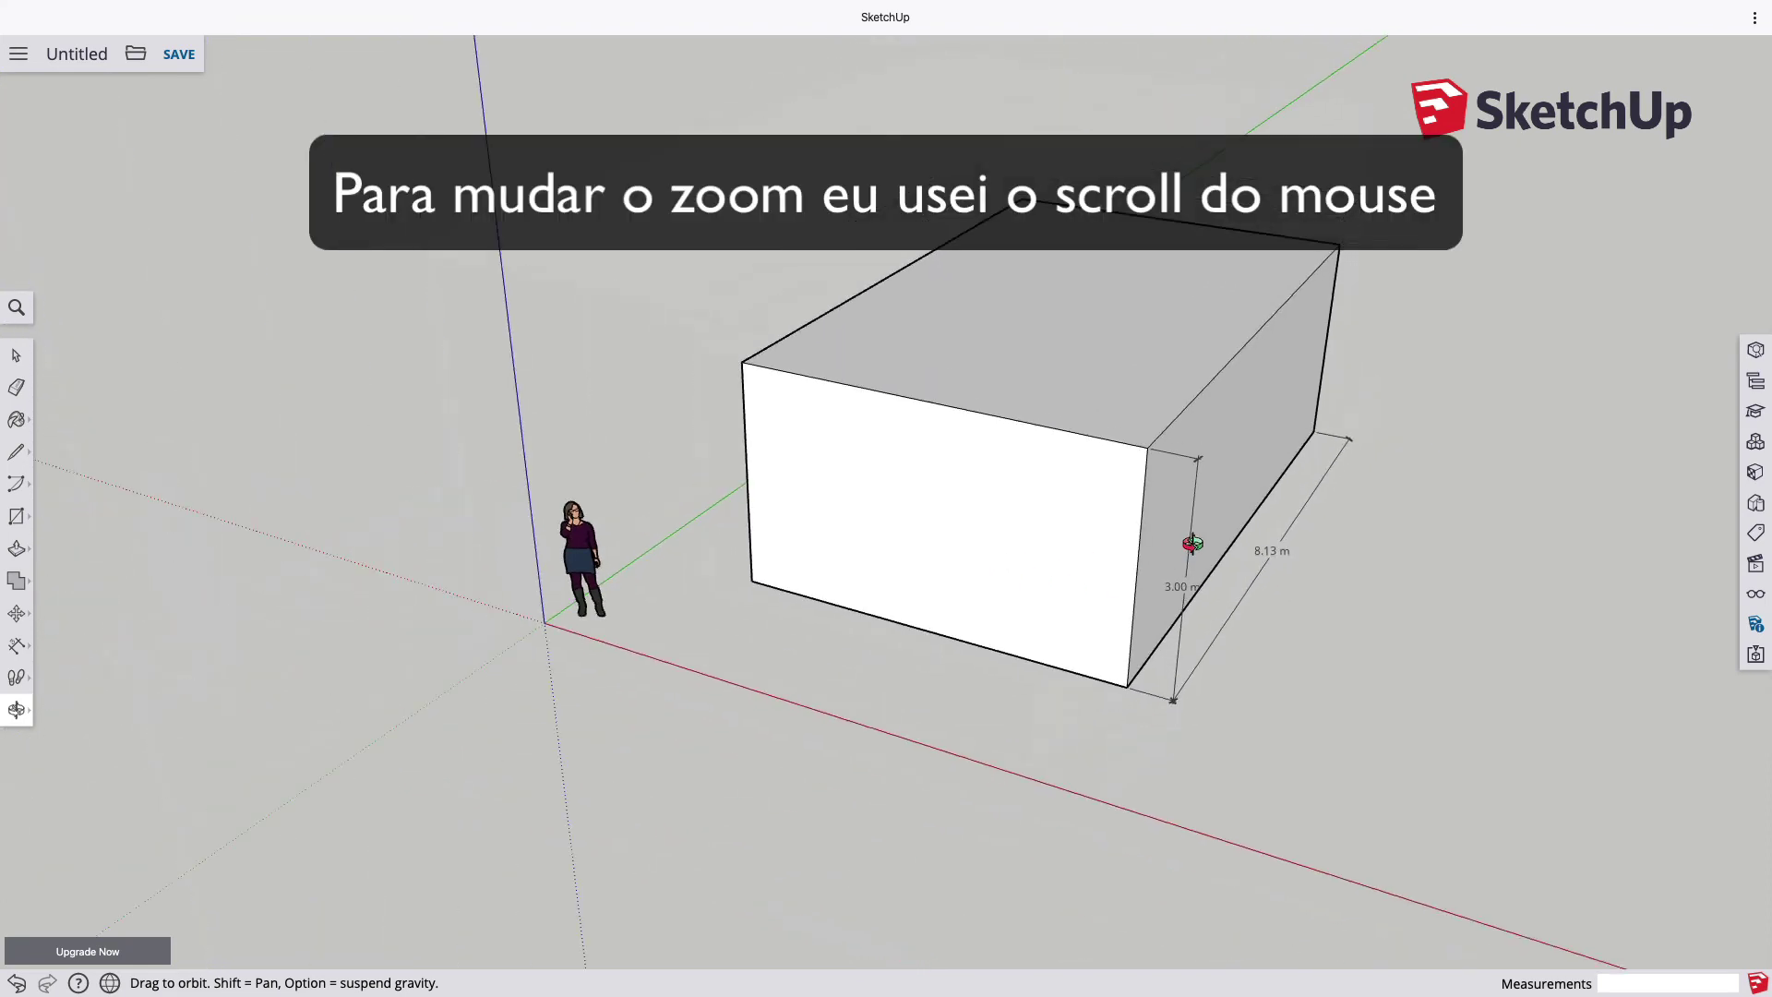
scroll(1191, 543, "up", 1)
scroll(1191, 542, "up", 1)
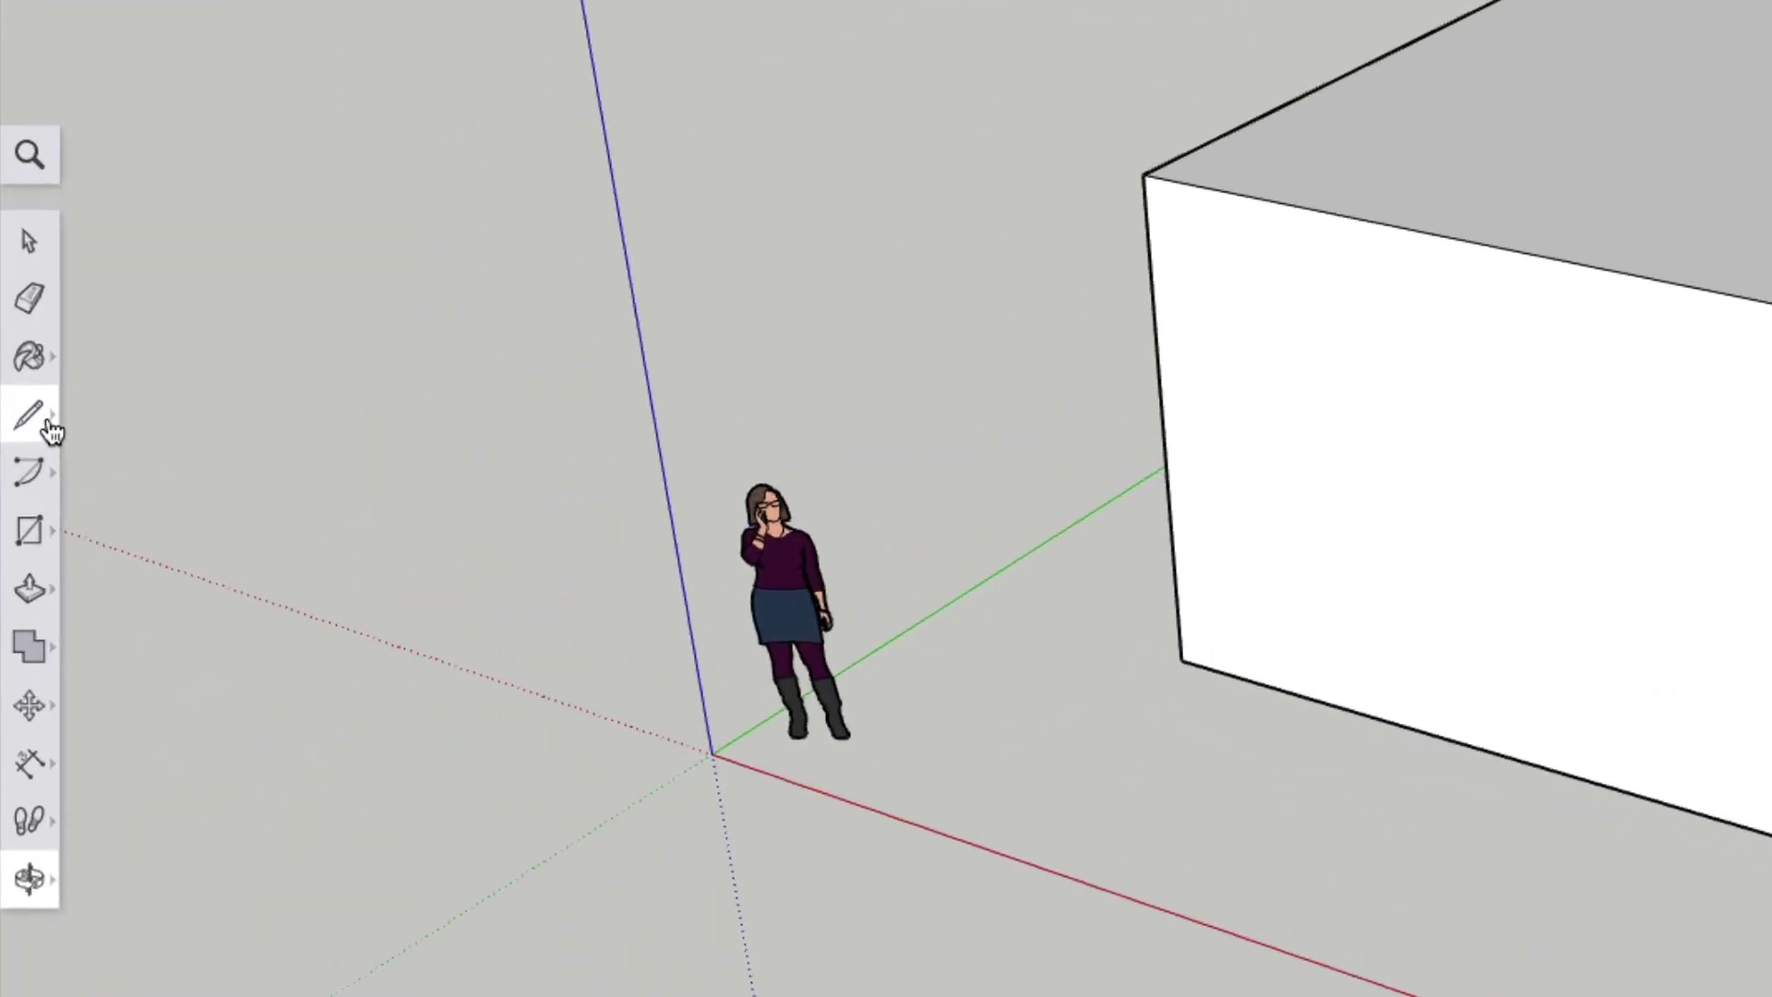
Draw a line from the front top edge's midpoint to the back top edge's midpoint, halving the top face.
left_click(51, 430)
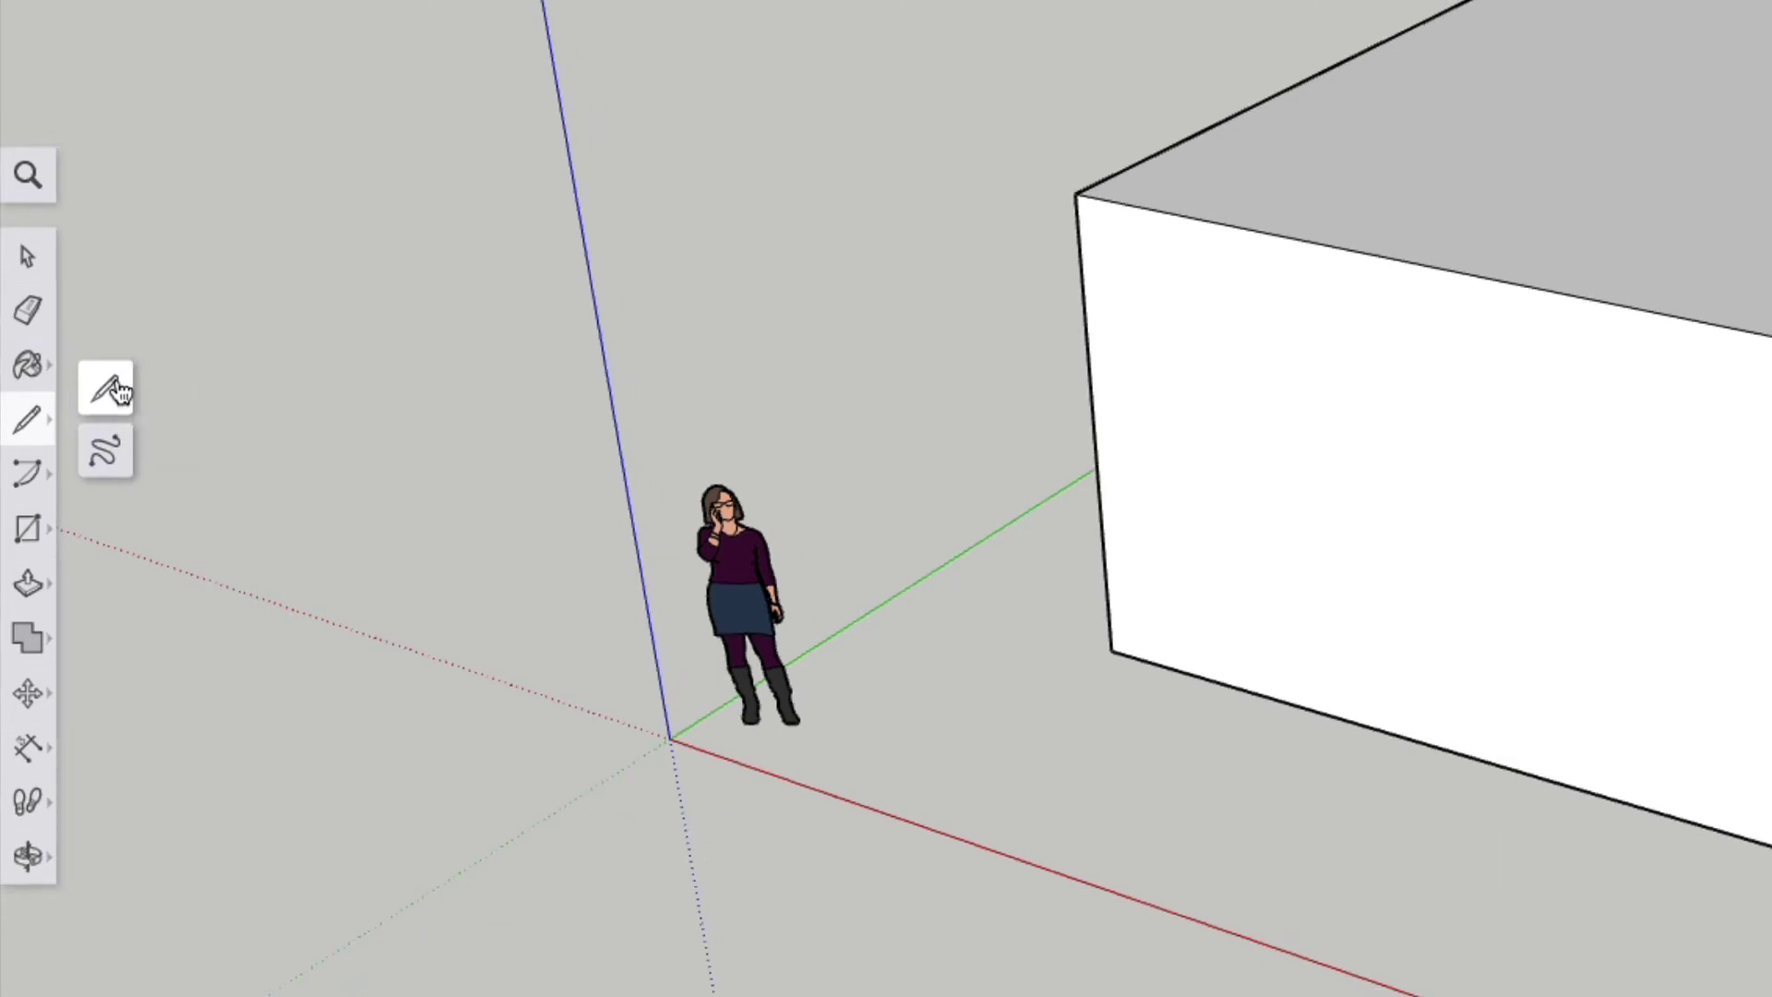
left_click(125, 384)
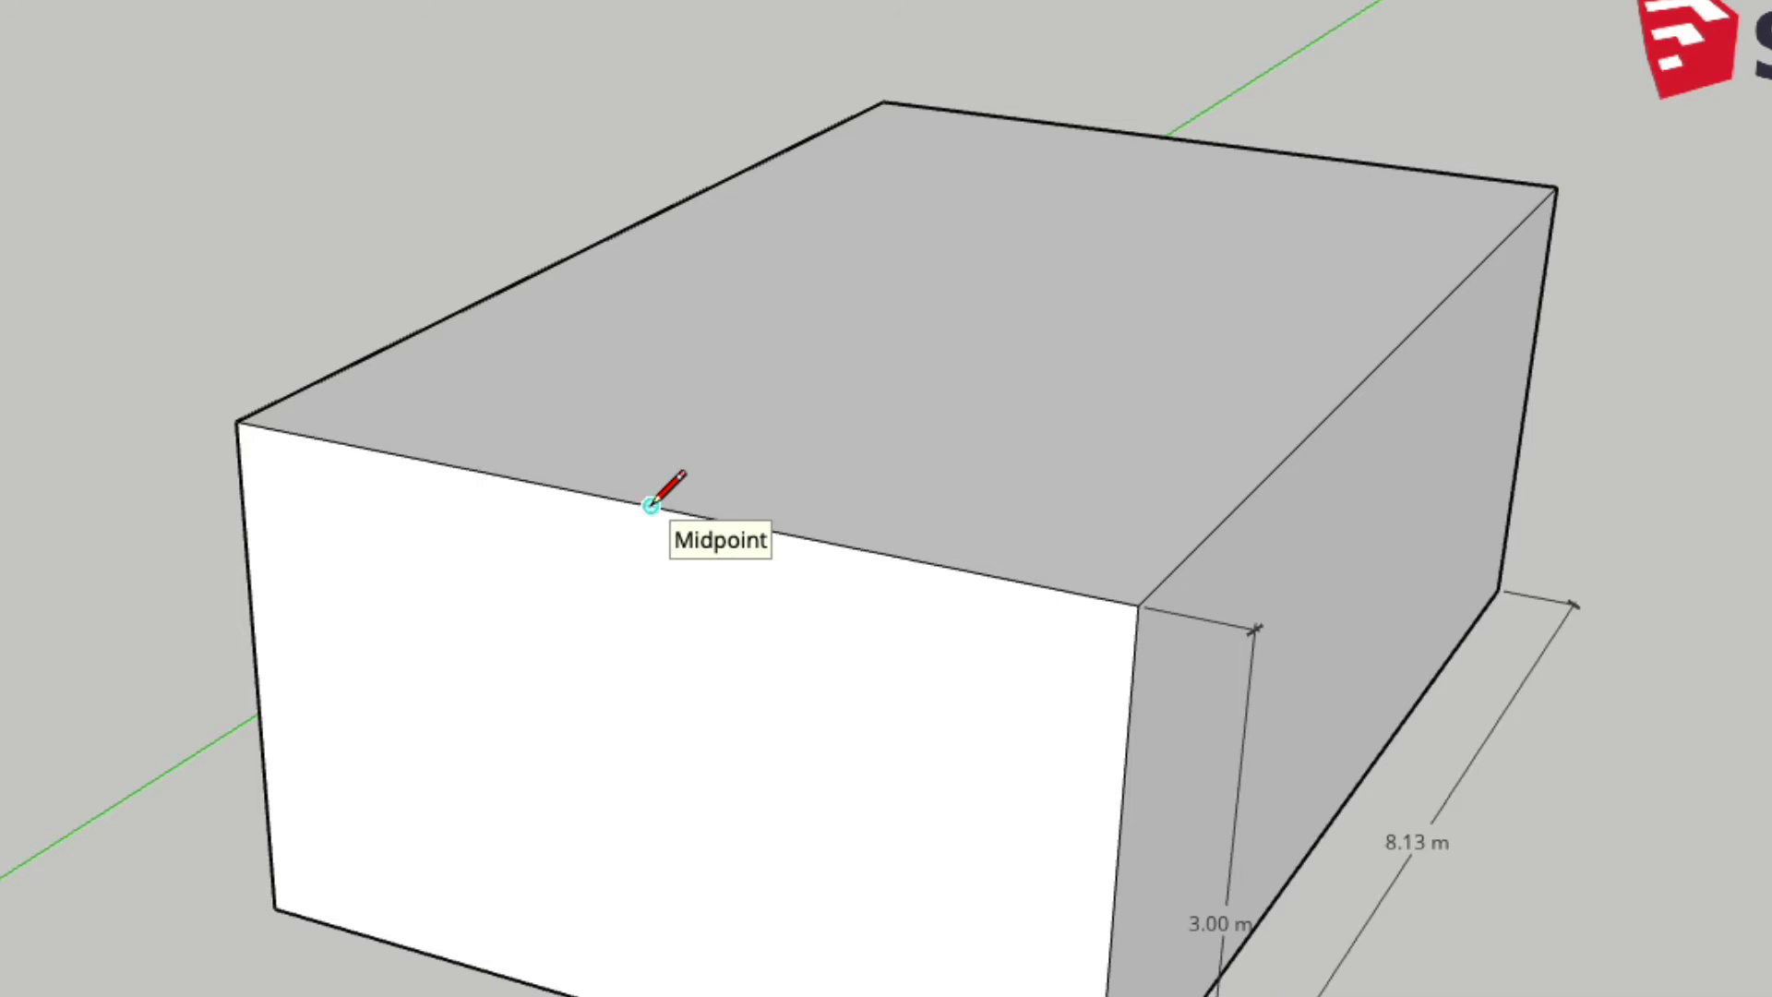
left_click(650, 504)
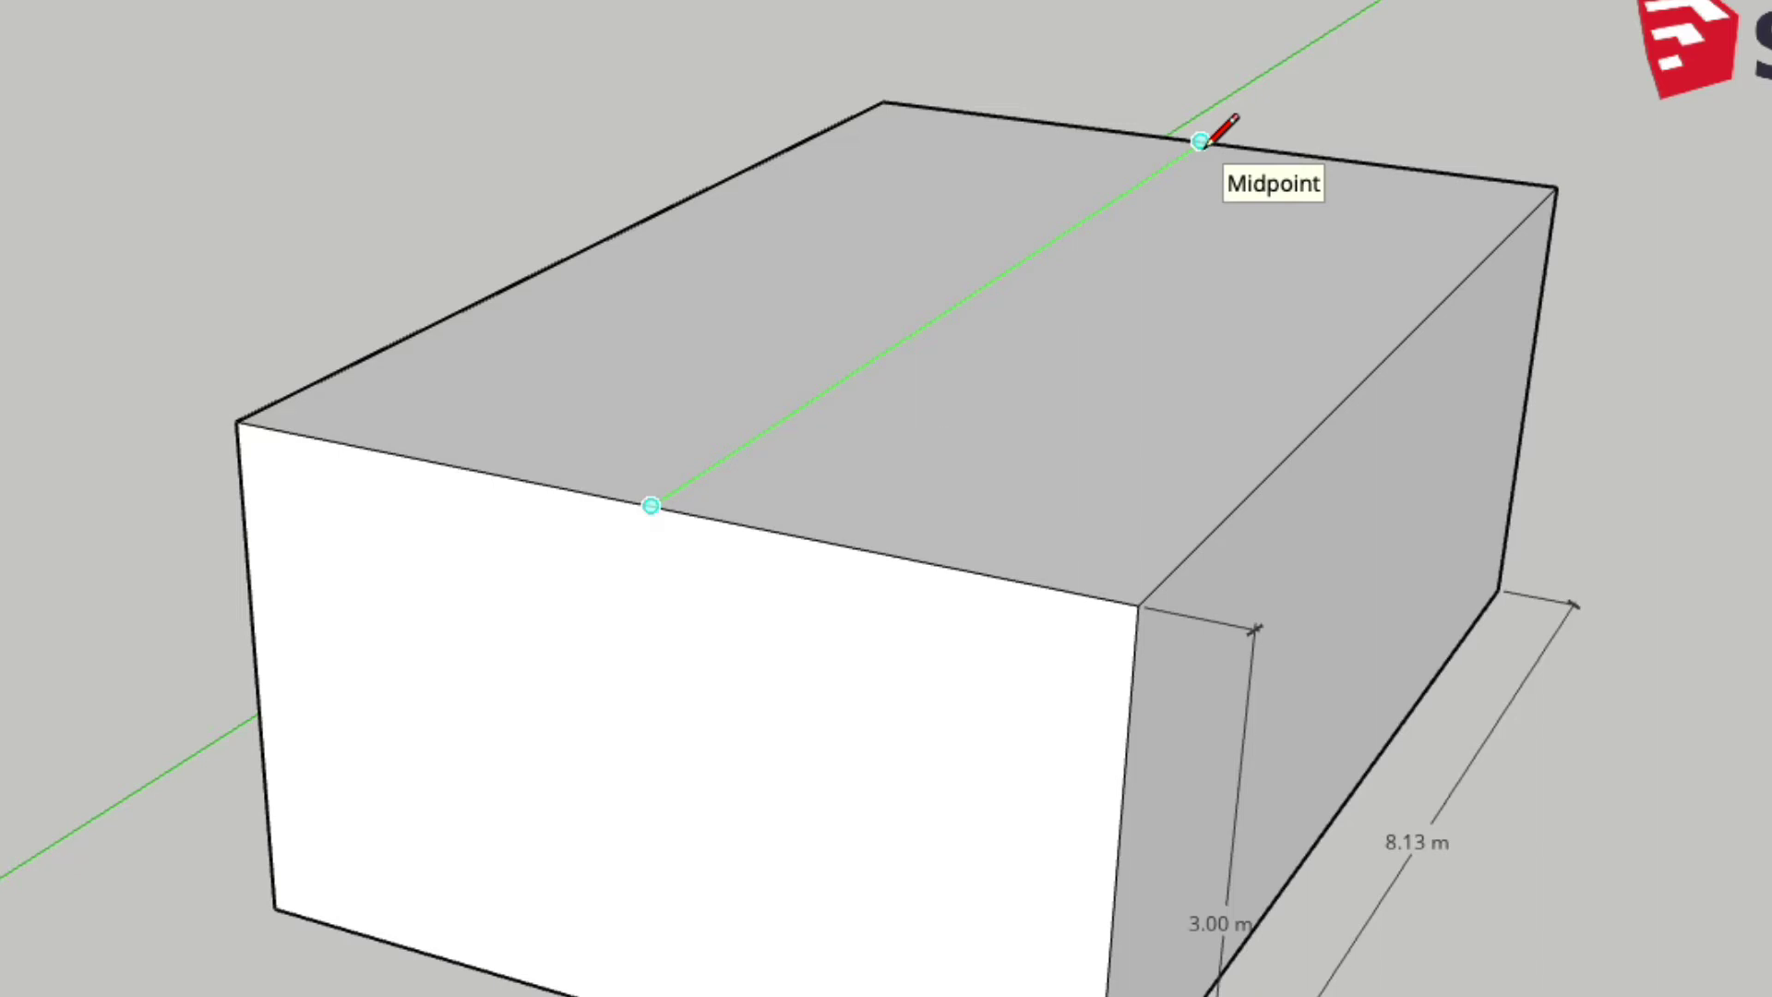
left_click(1200, 141)
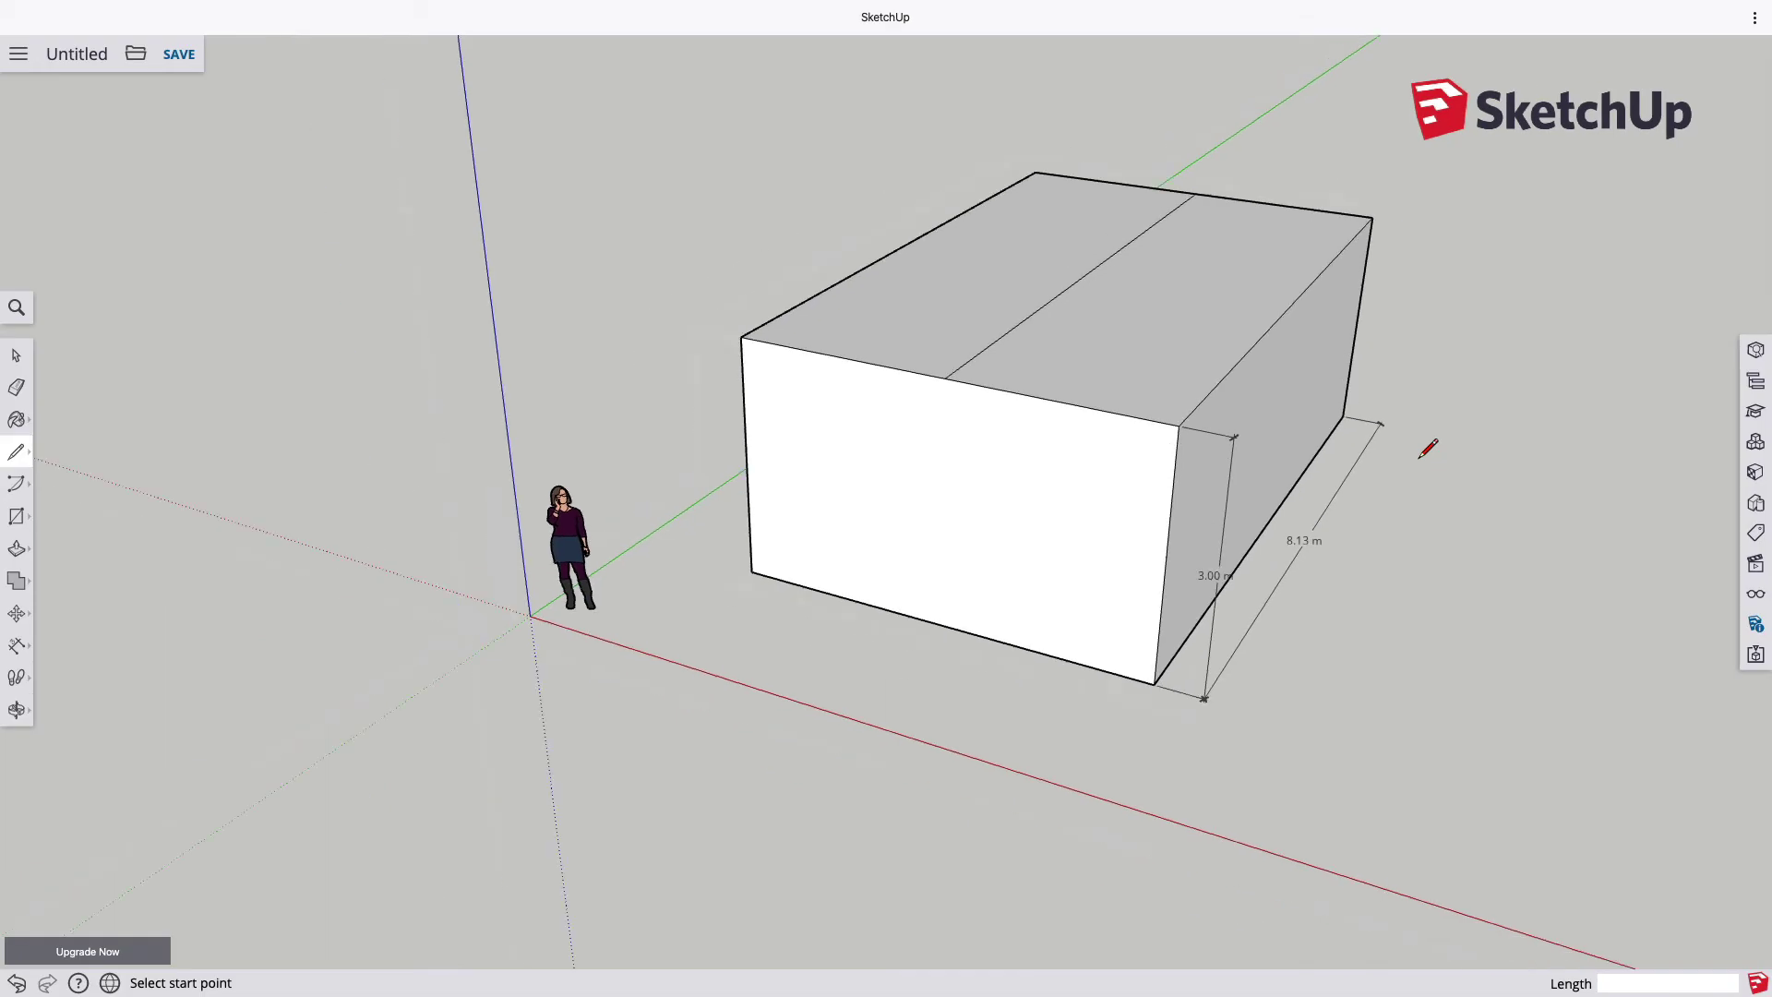
scroll(1527, 399, "down", 1)
scroll(1528, 398, "down", 1)
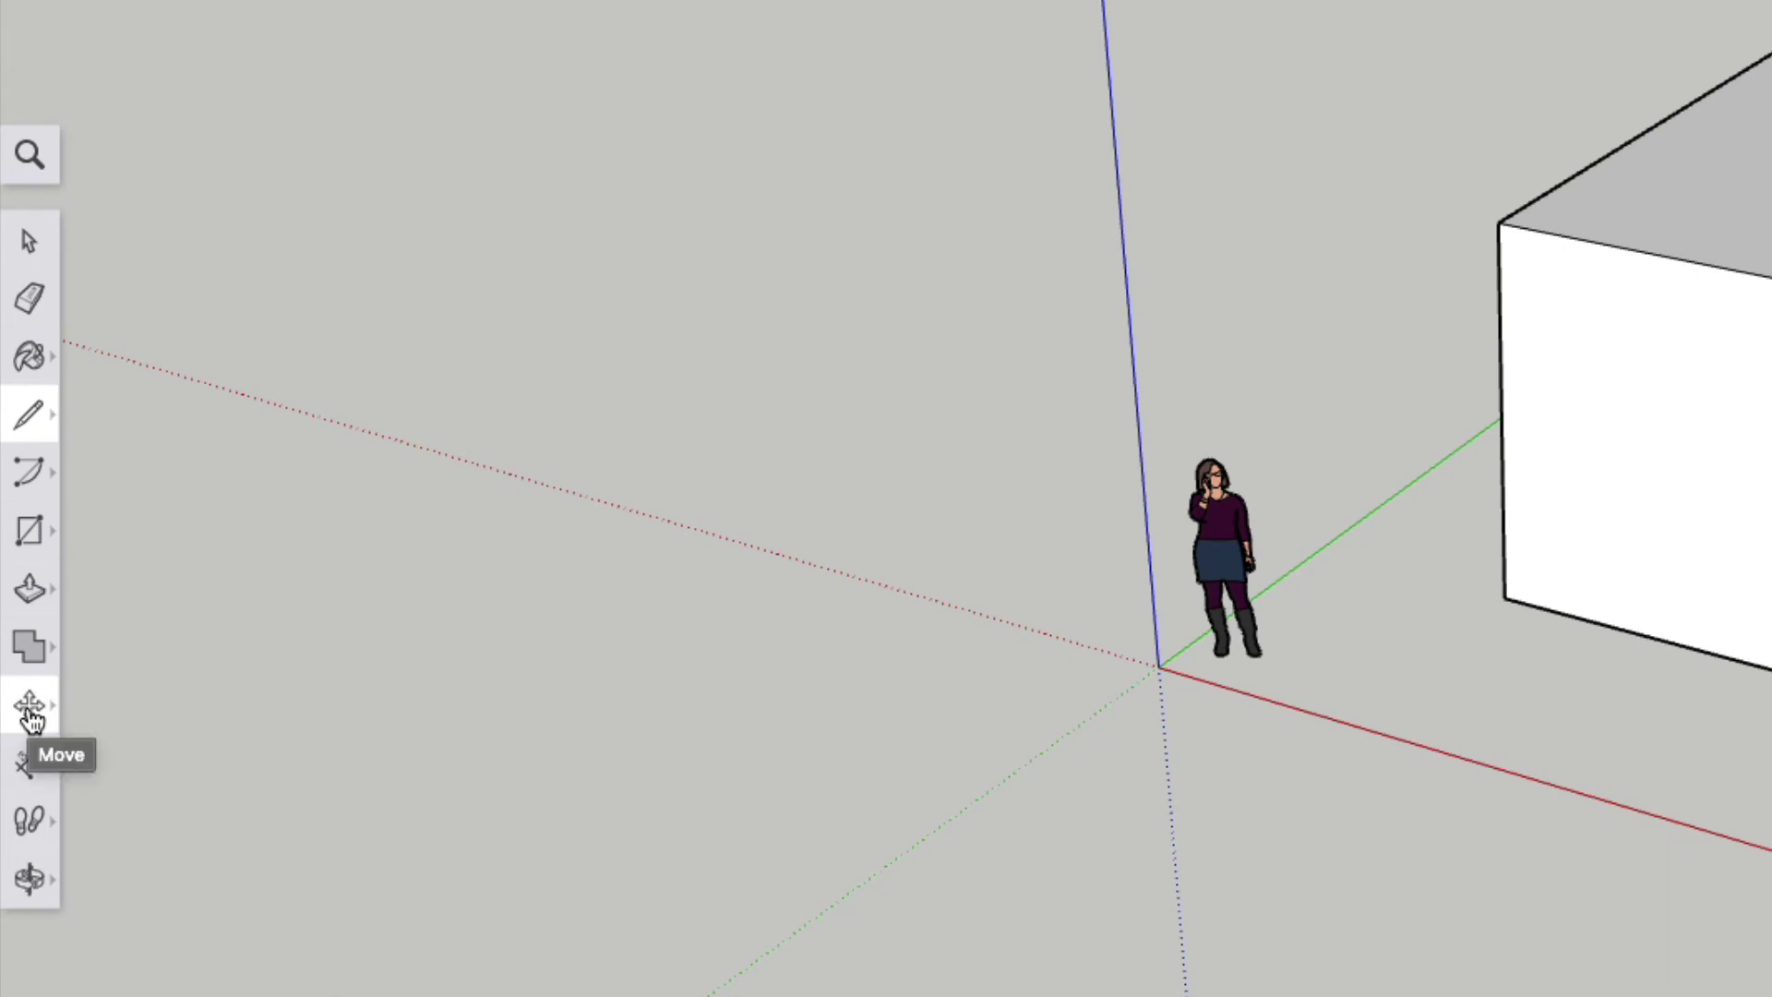
Move the top's centre line 1.82 m up the blue axis to form the gable ridge.
left_click(31, 715)
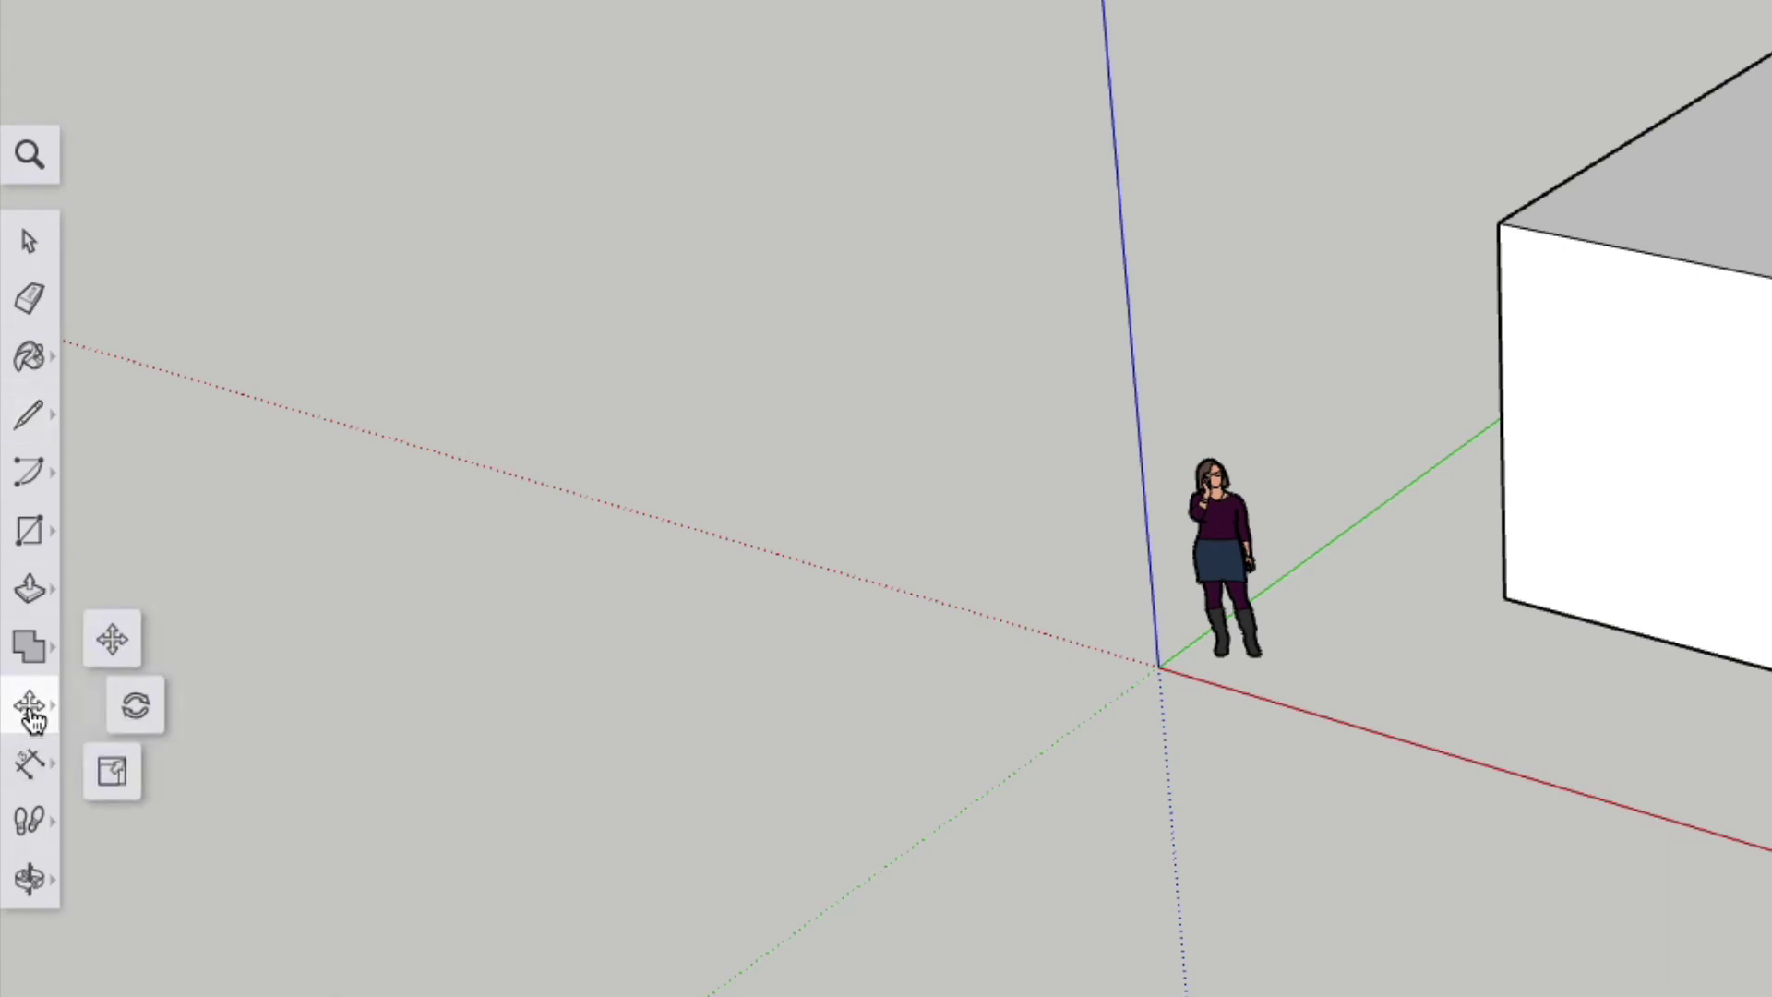
left_click(132, 656)
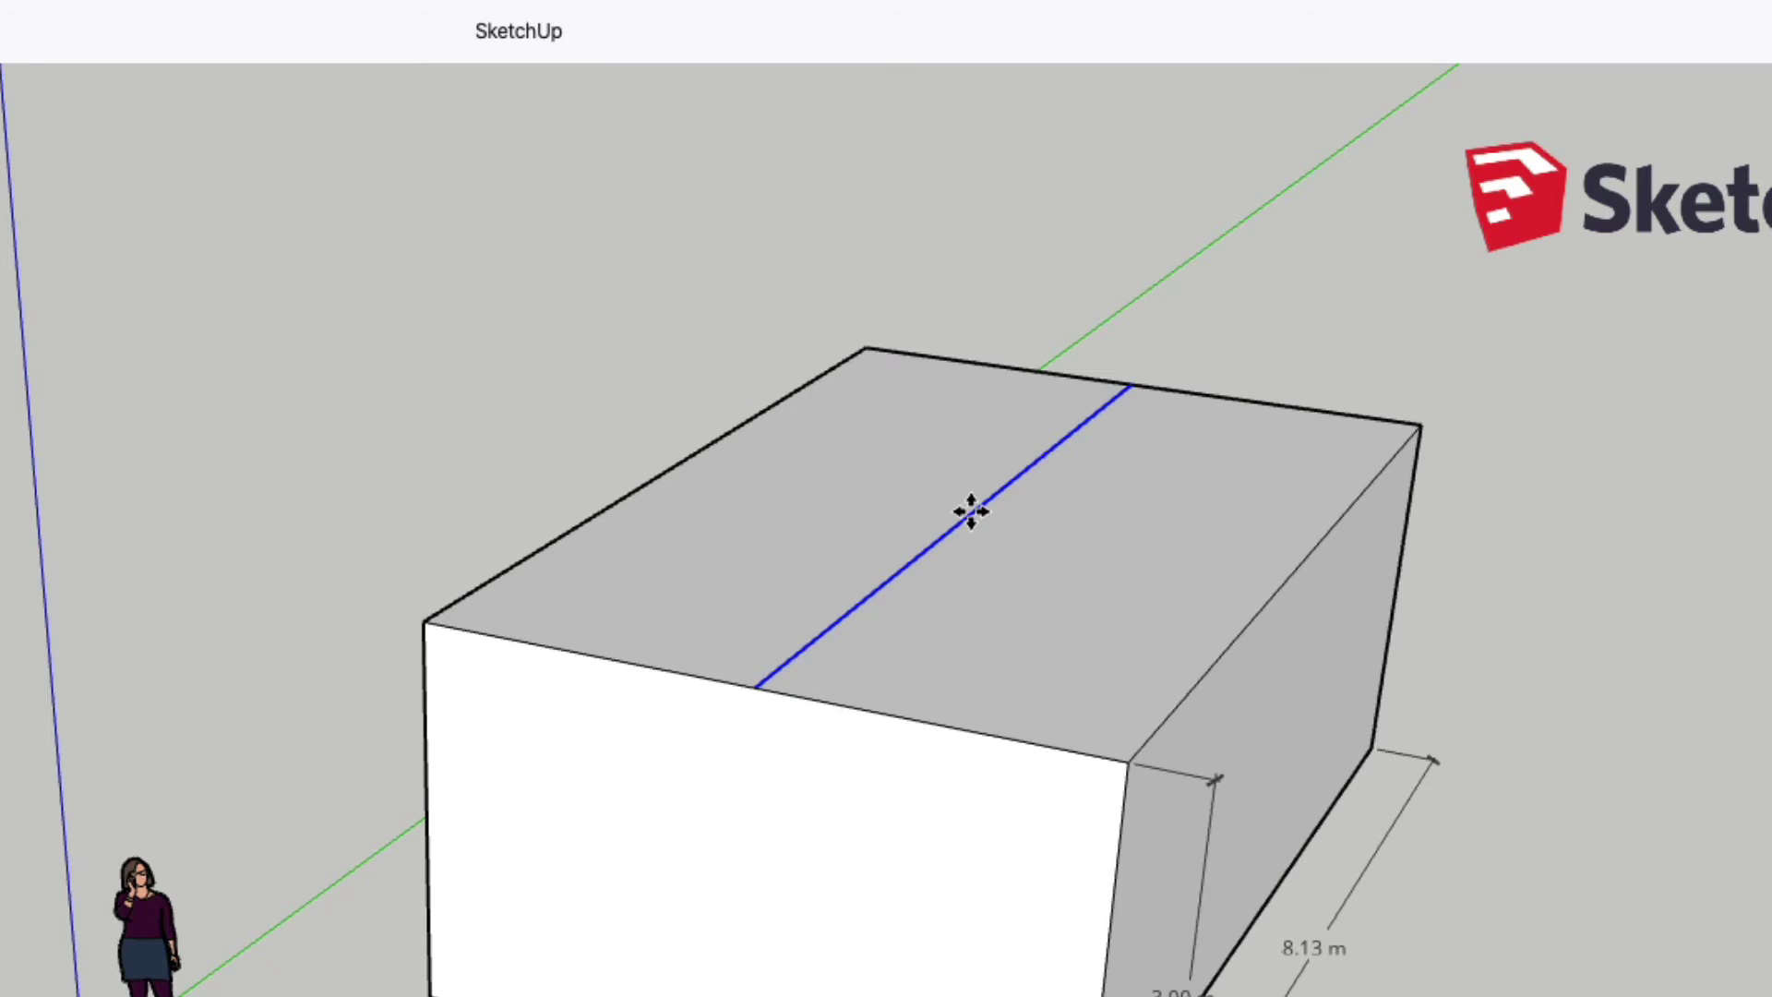
left_click_drag(971, 510, 983, 295)
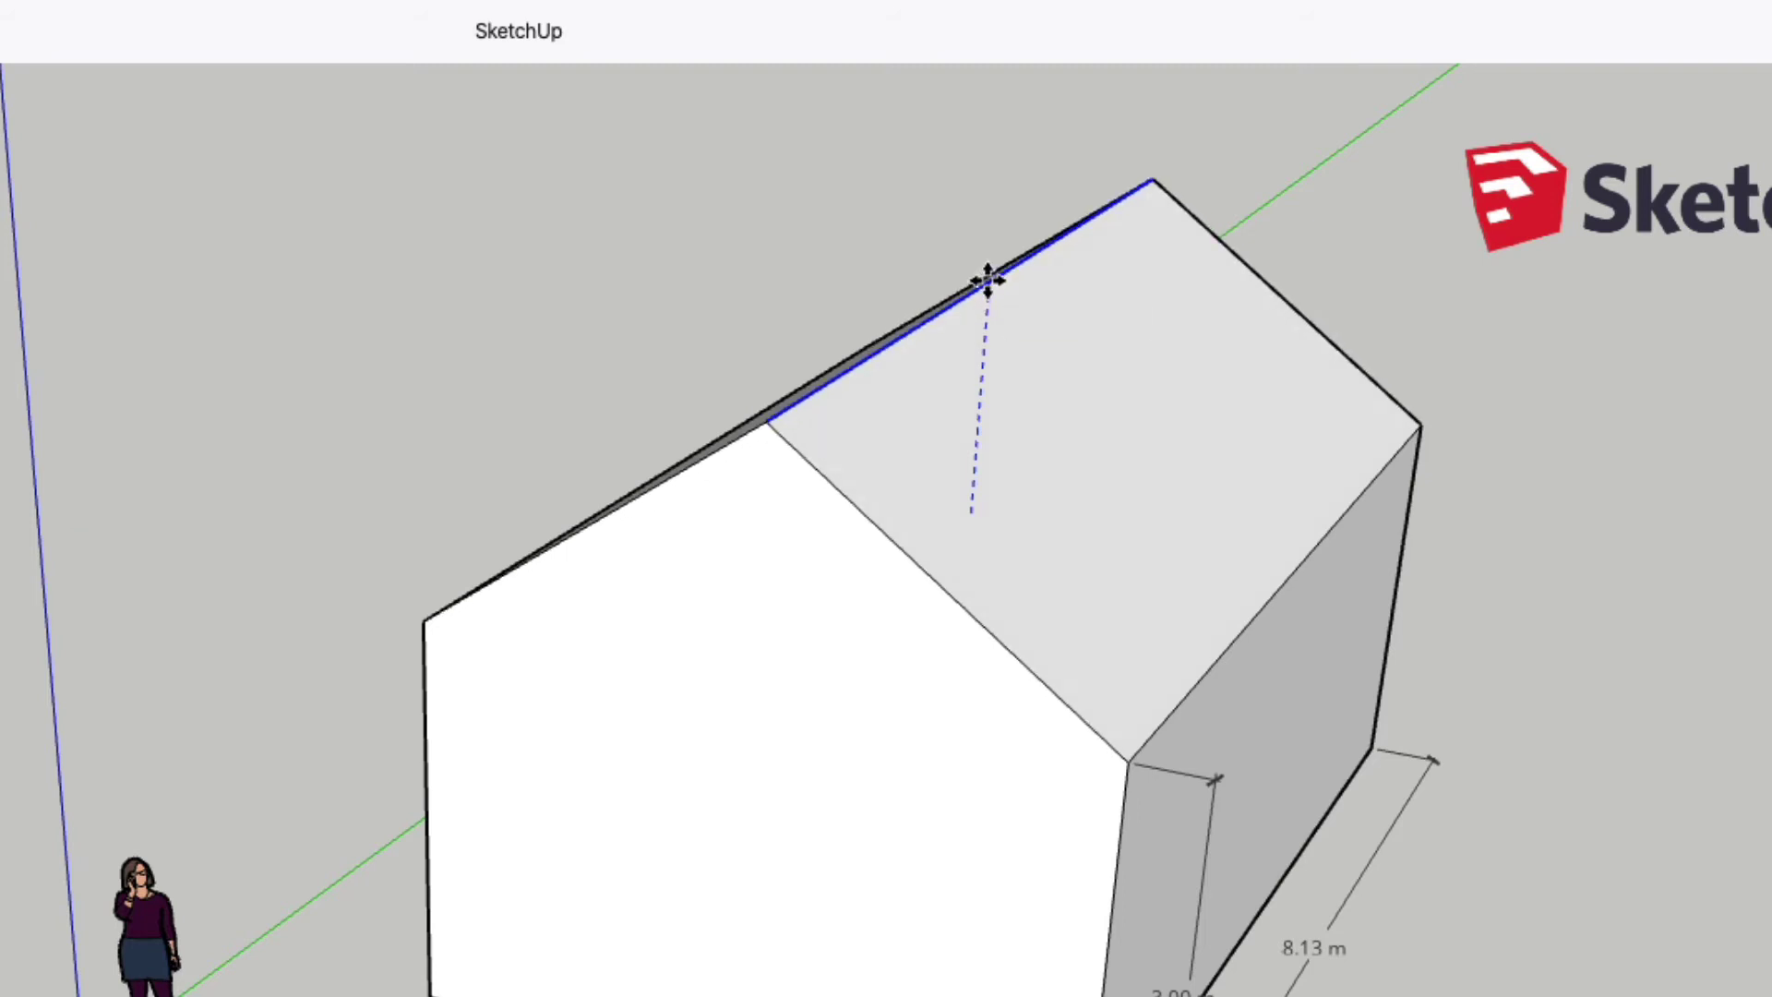
left_click_drag(983, 295, 989, 290)
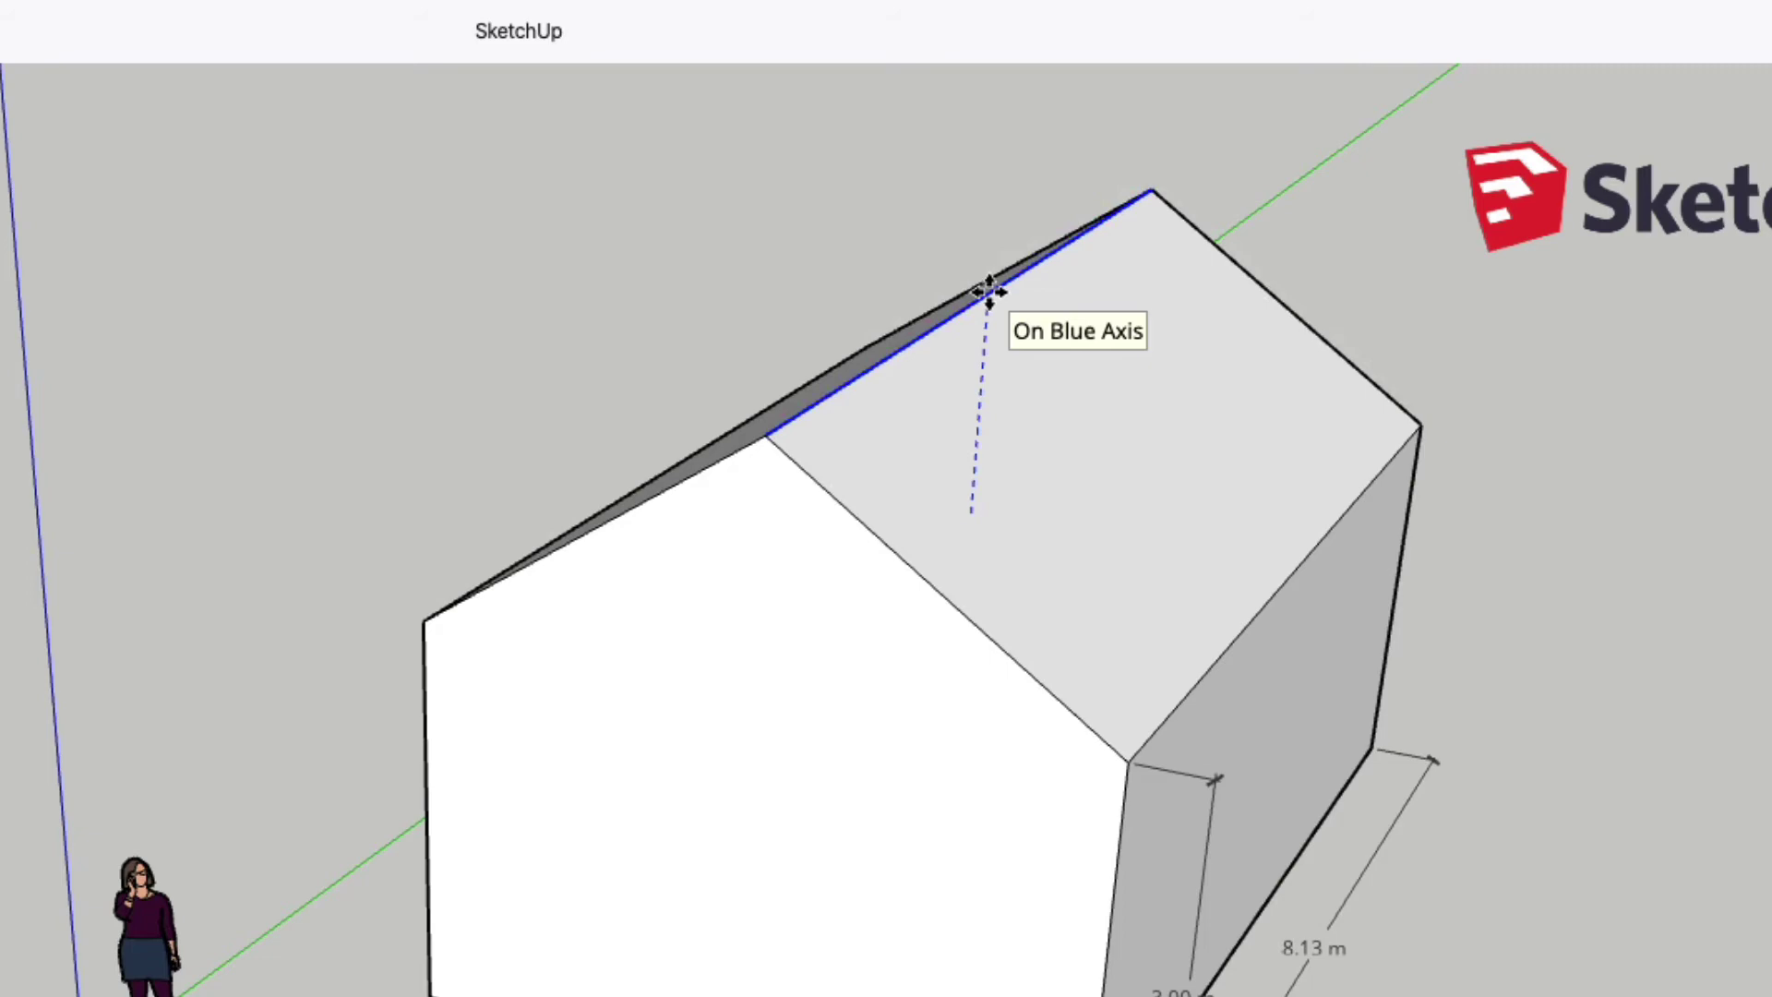
left_click(989, 291)
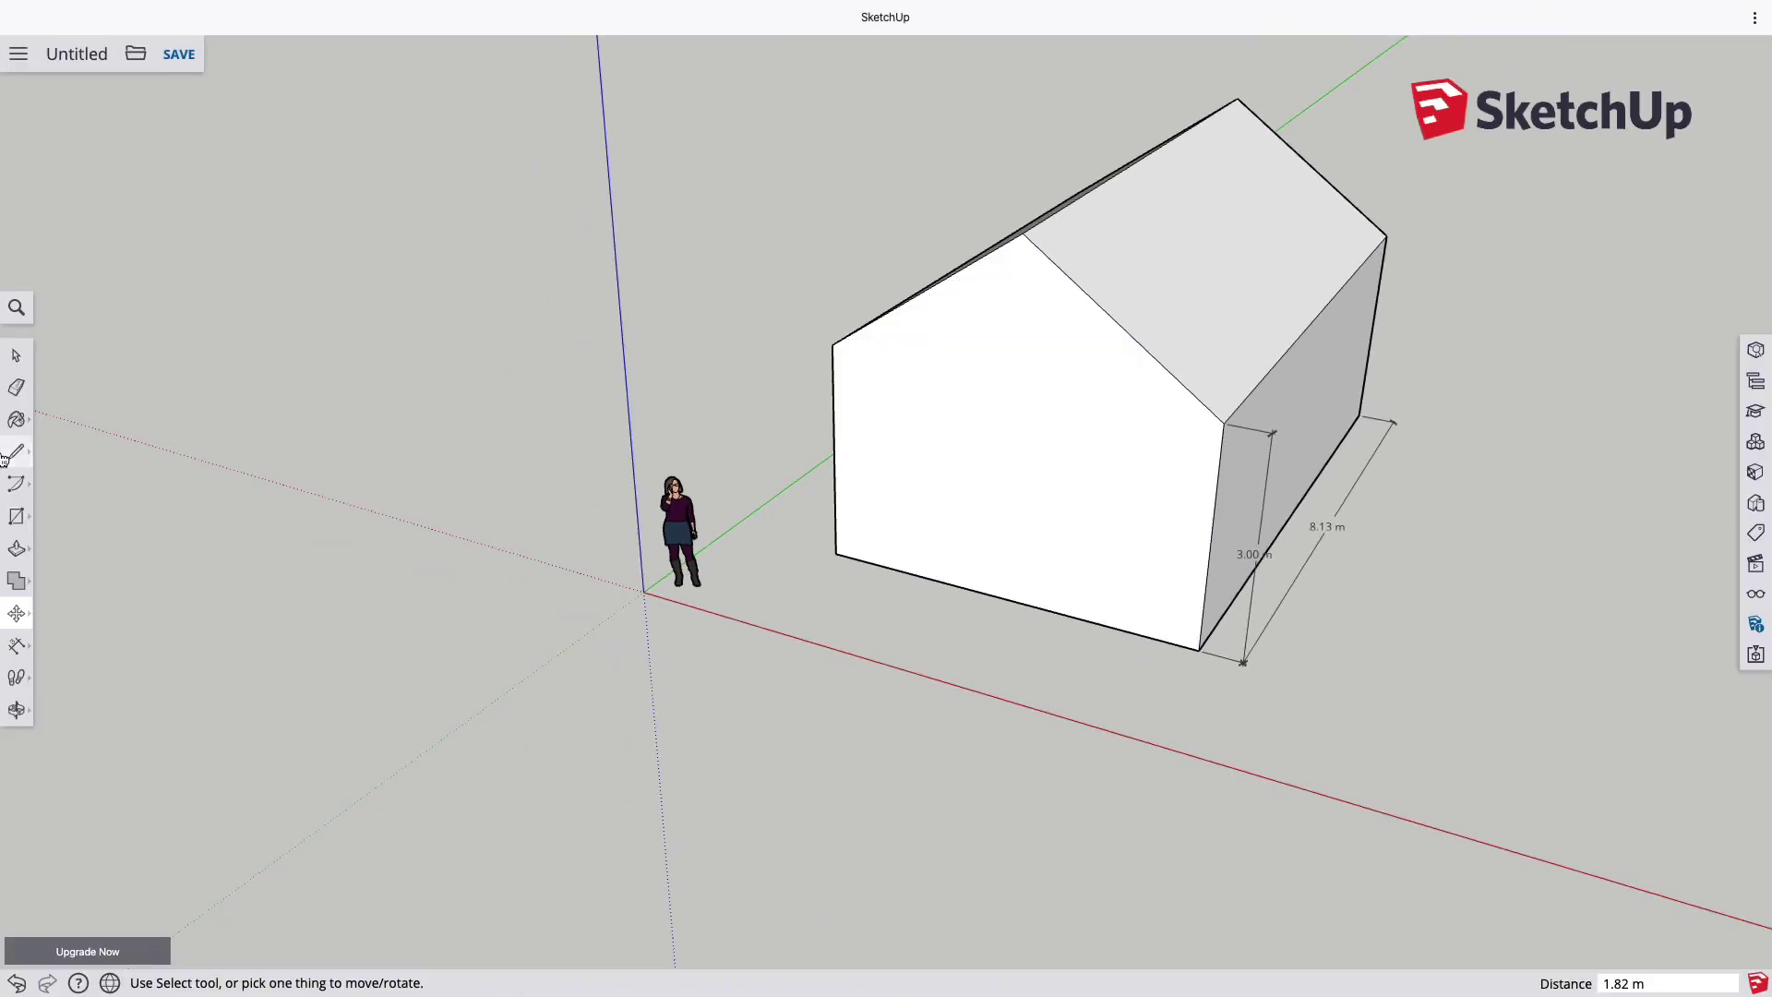
Draw an edge across the front face from the left eave corner to the right eave corner.
left_click(16, 452)
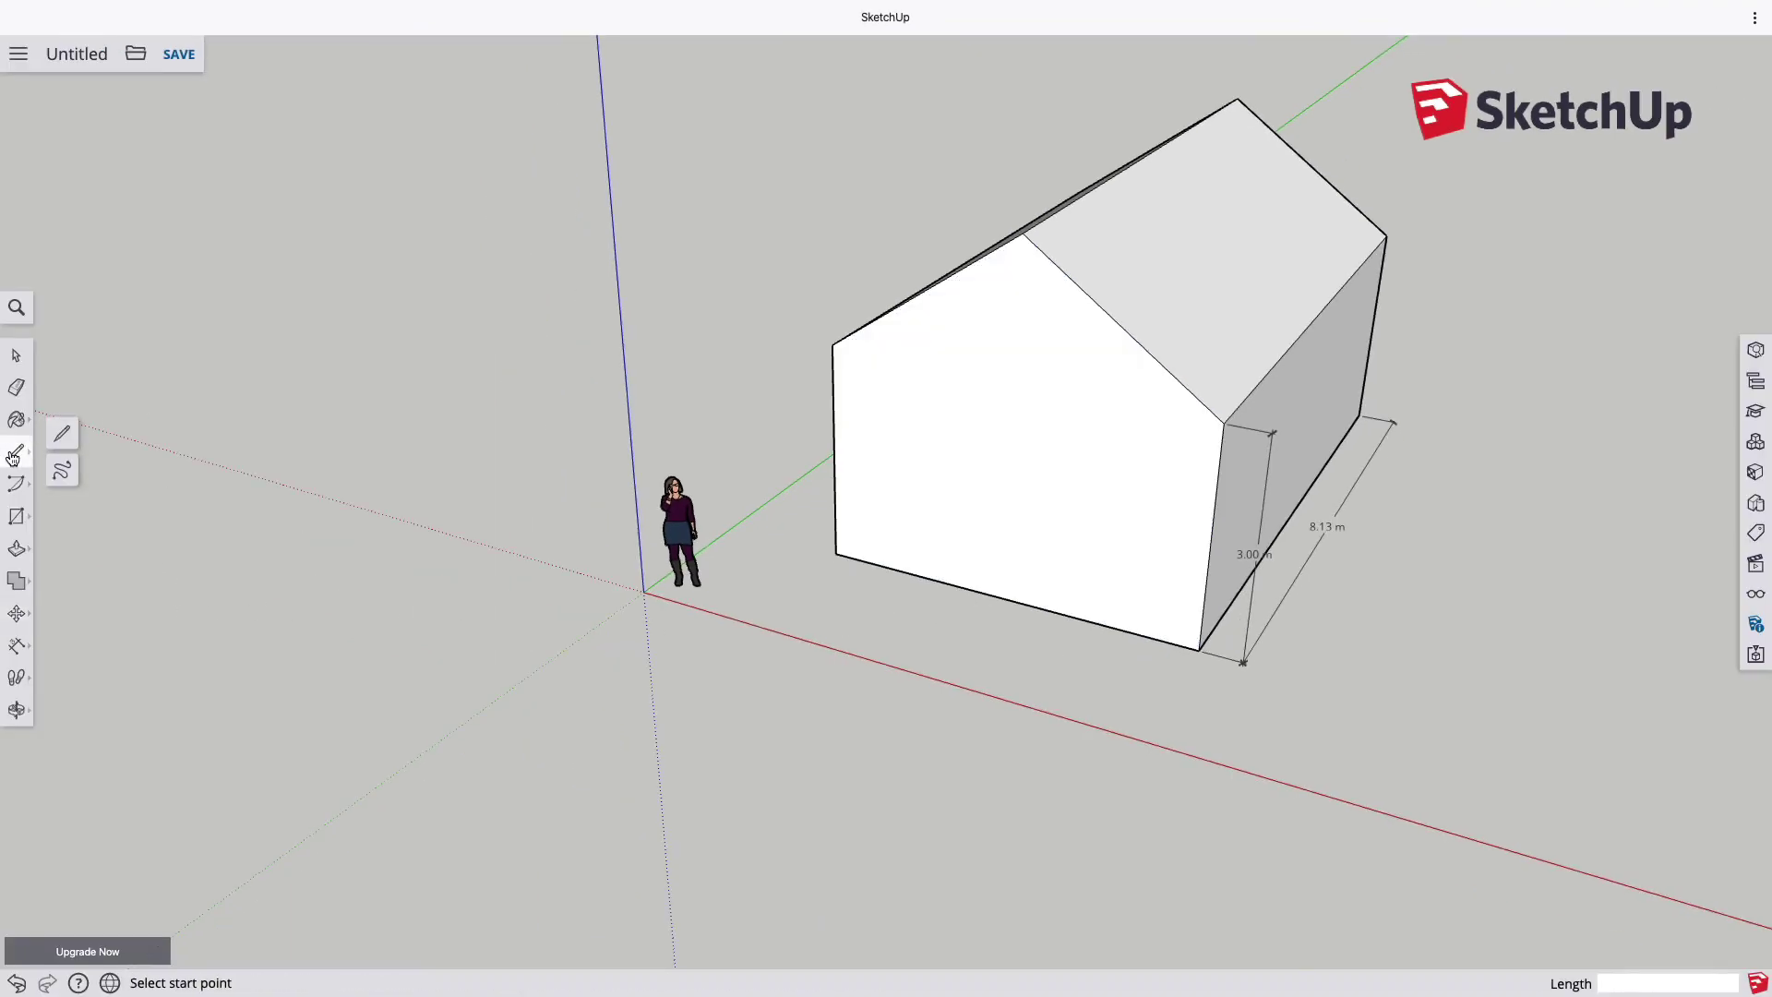
left_click(64, 439)
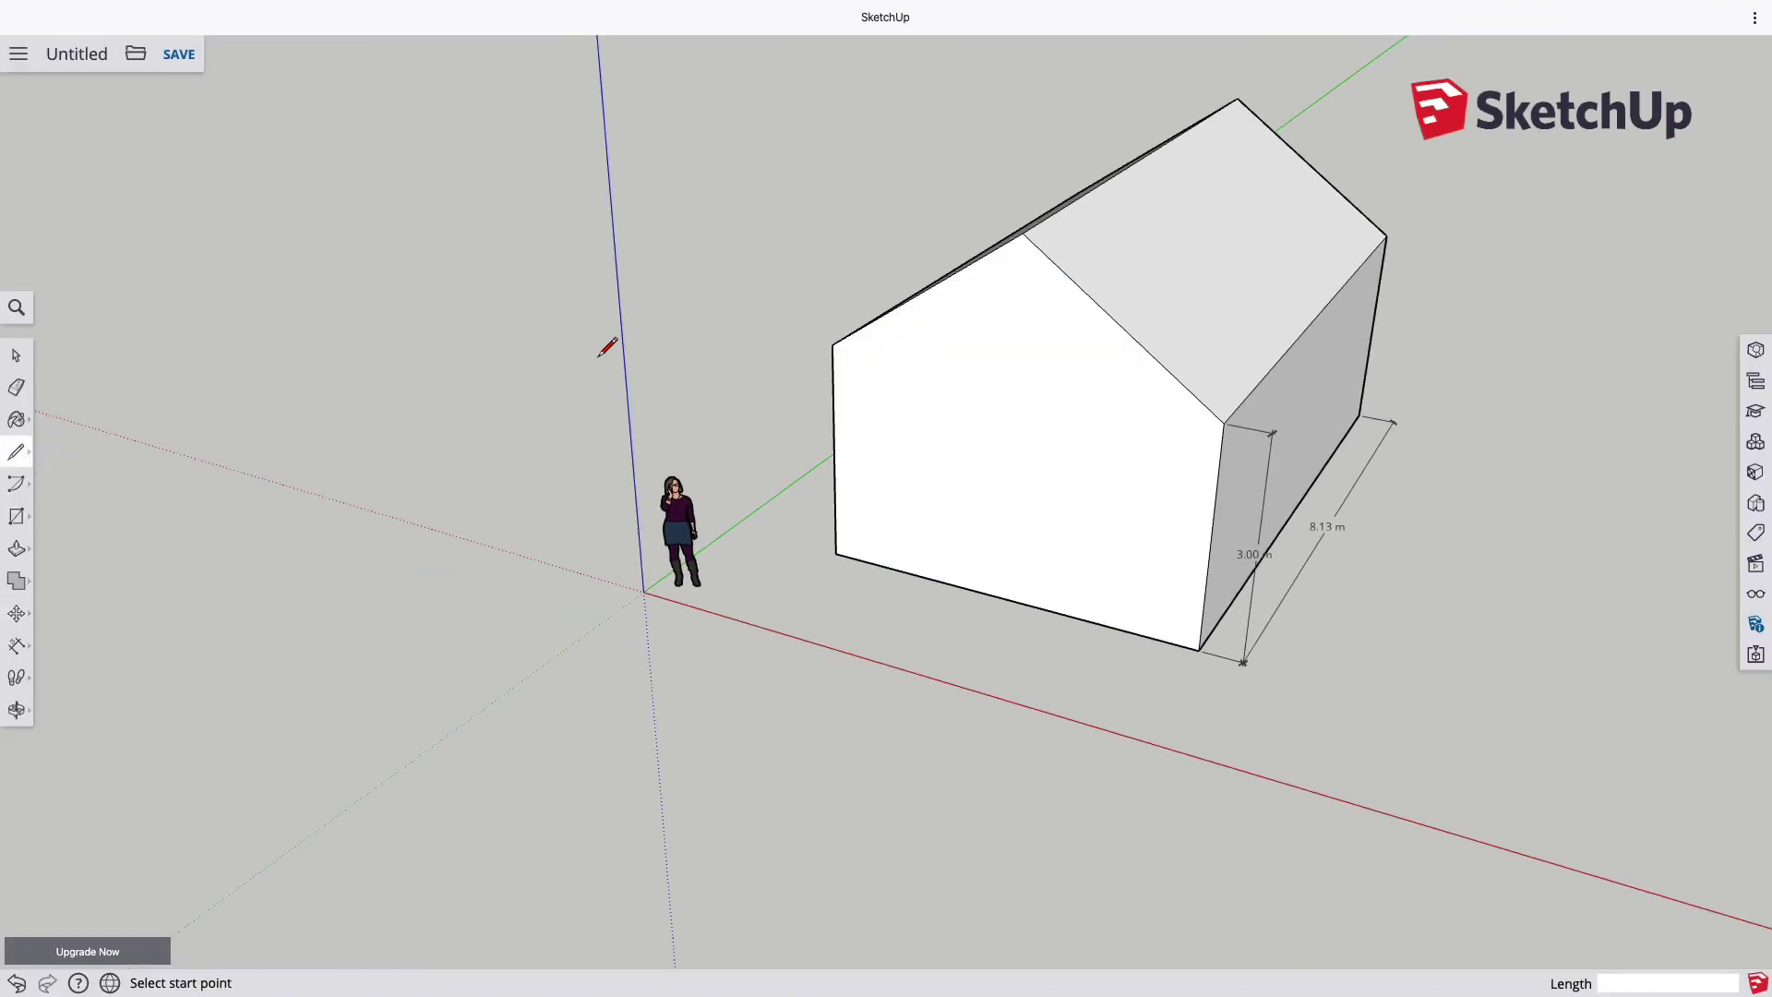
left_click(832, 346)
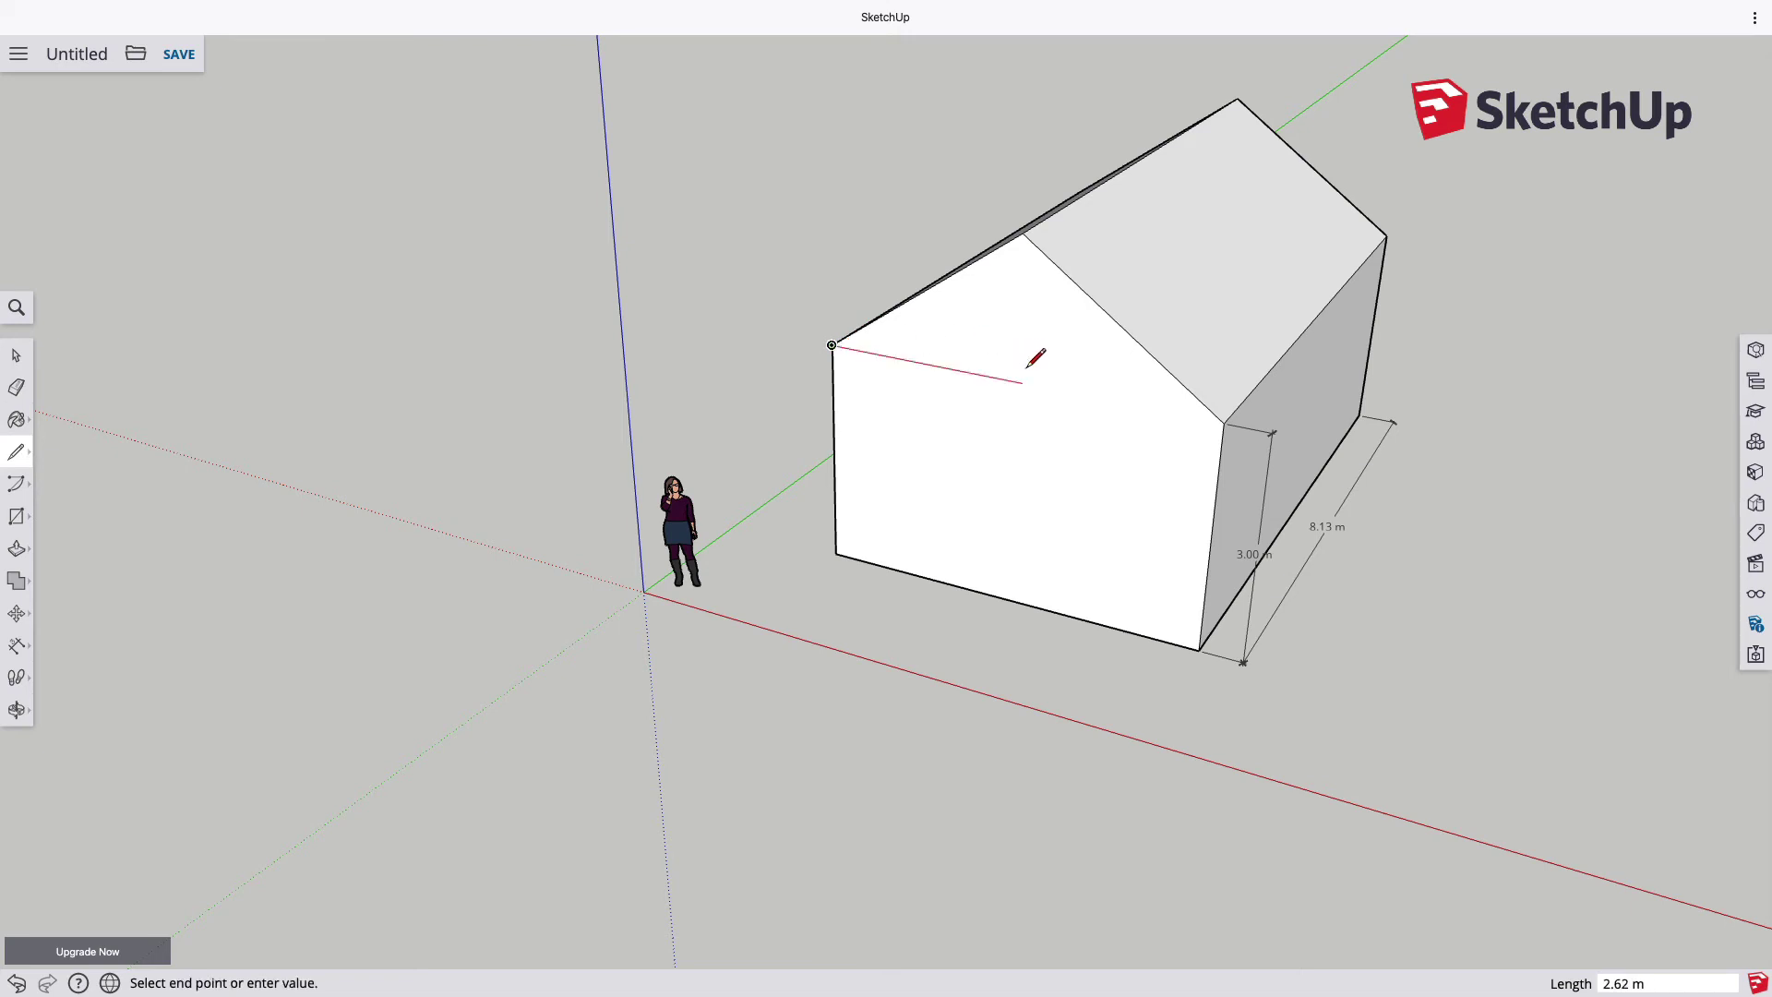
left_click(1225, 423)
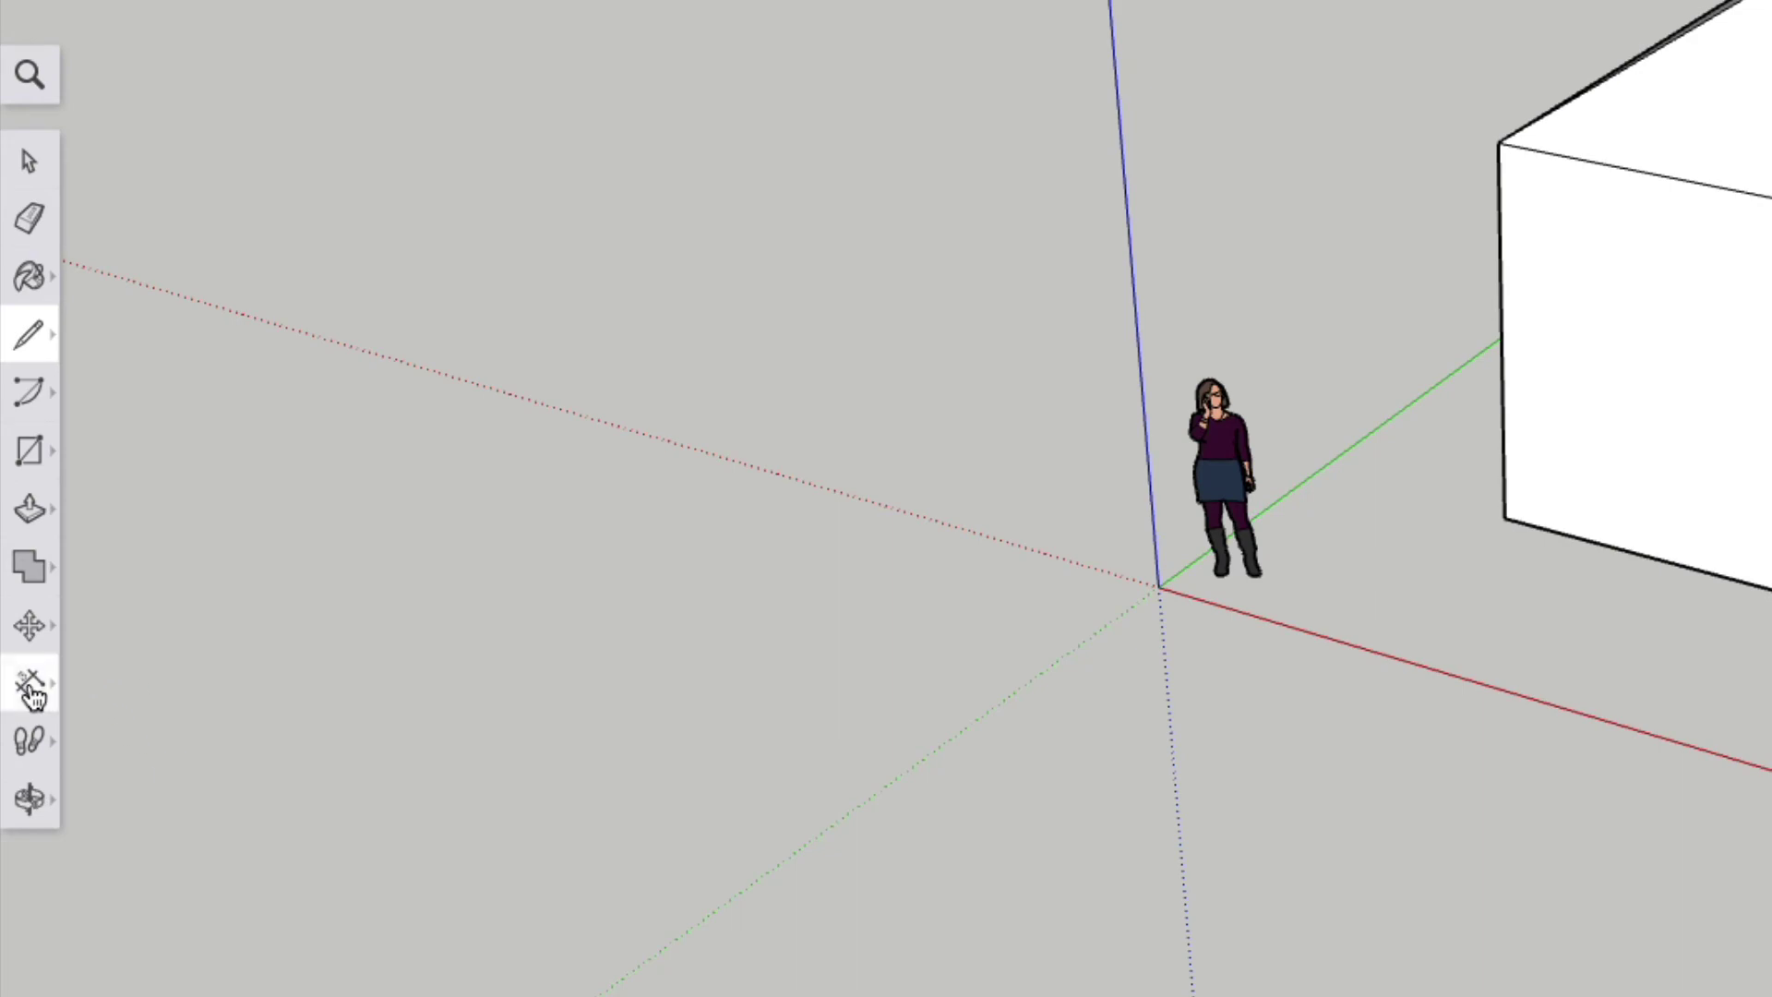
Dimension the front wall's bottom edge between its two corners, offsetting the 5.09 m label outward.
left_click(33, 696)
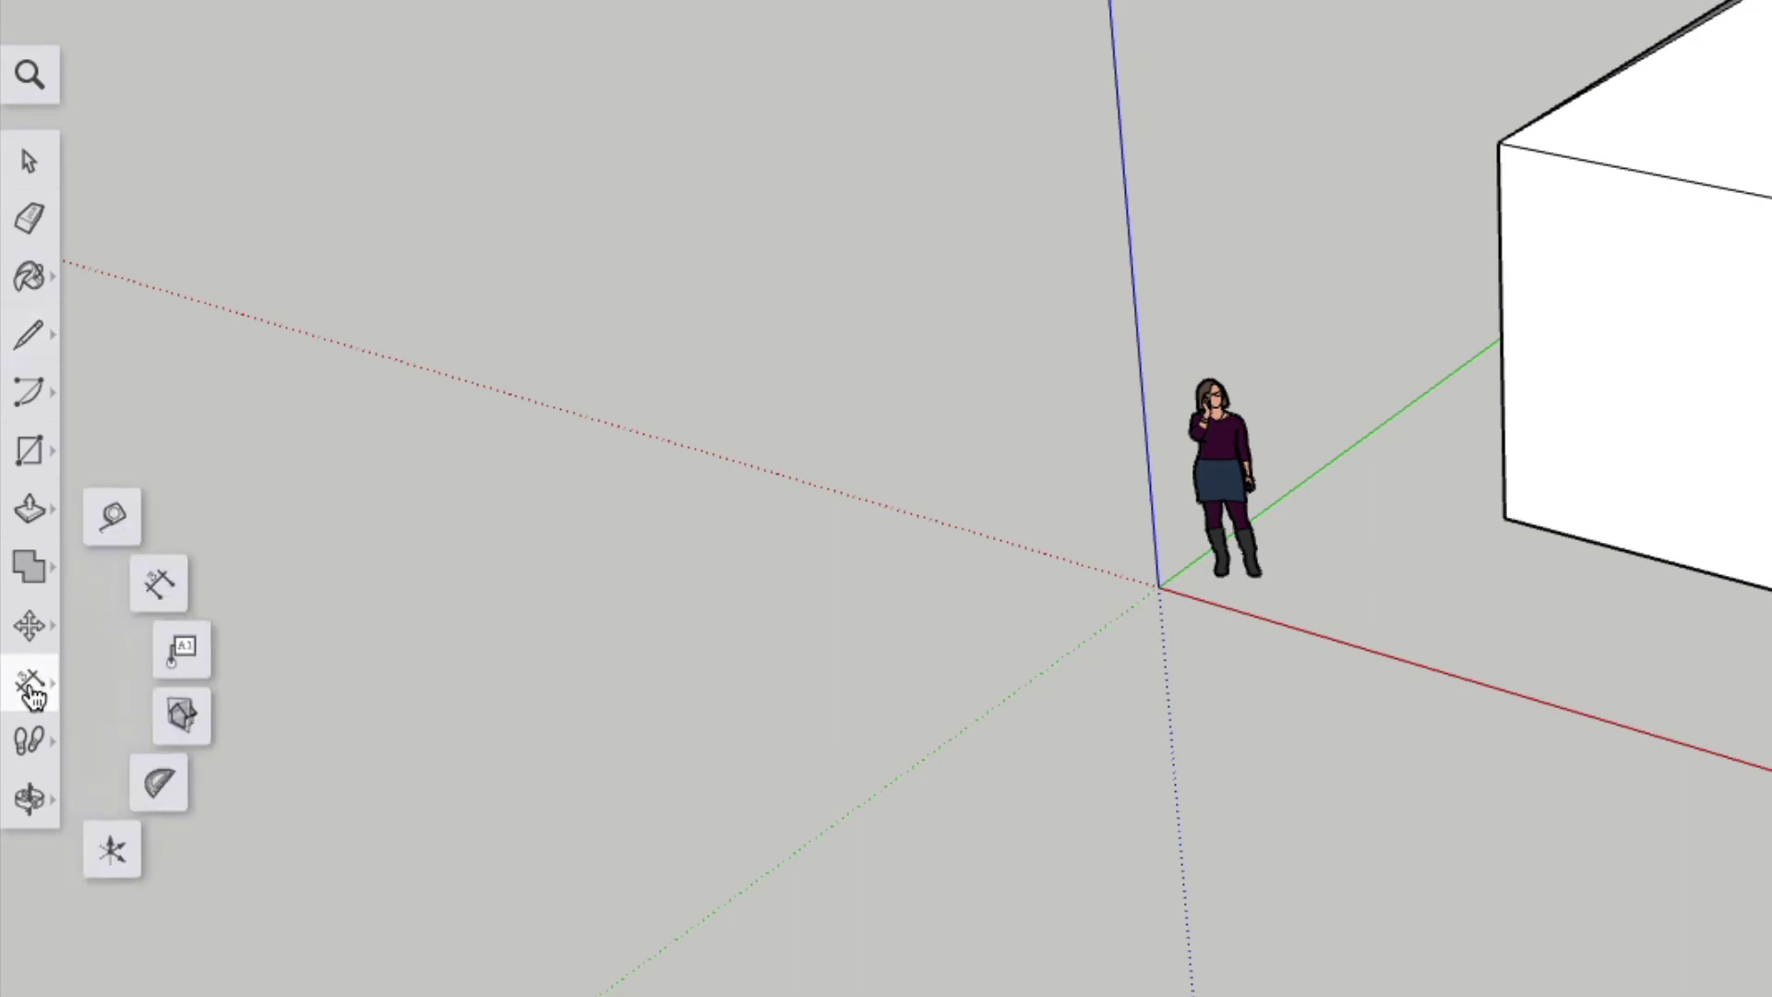
left_click(158, 595)
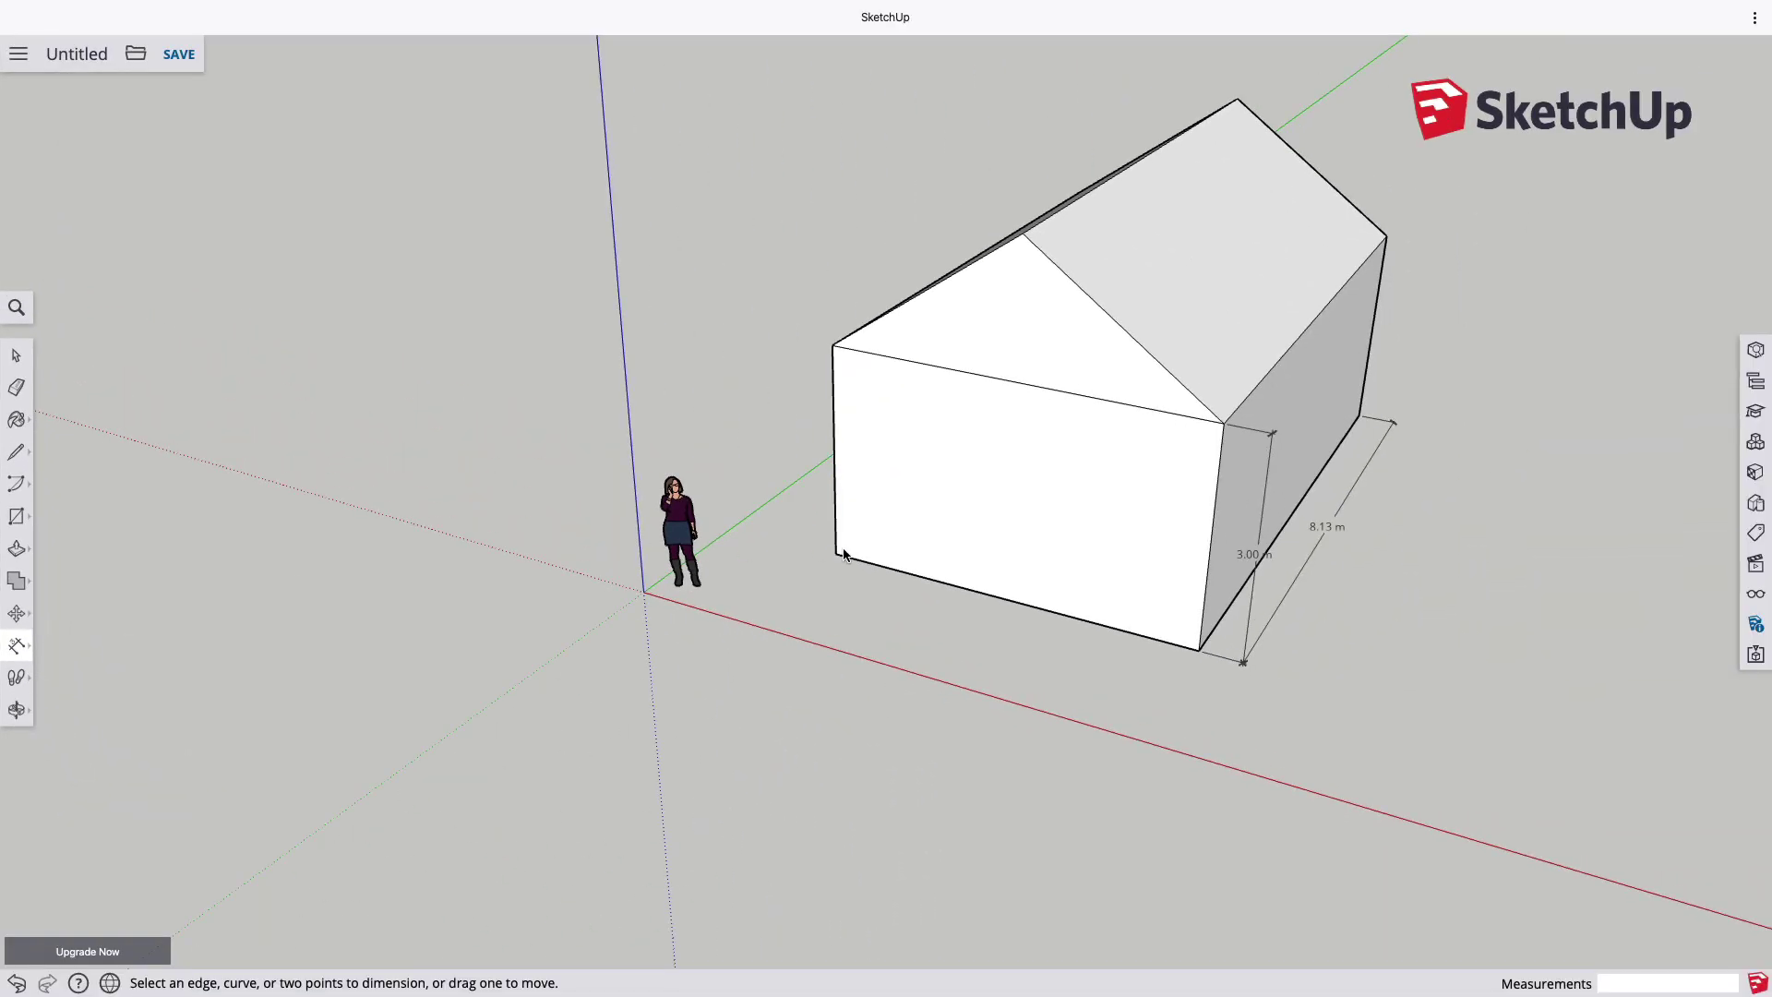
left_click(836, 555)
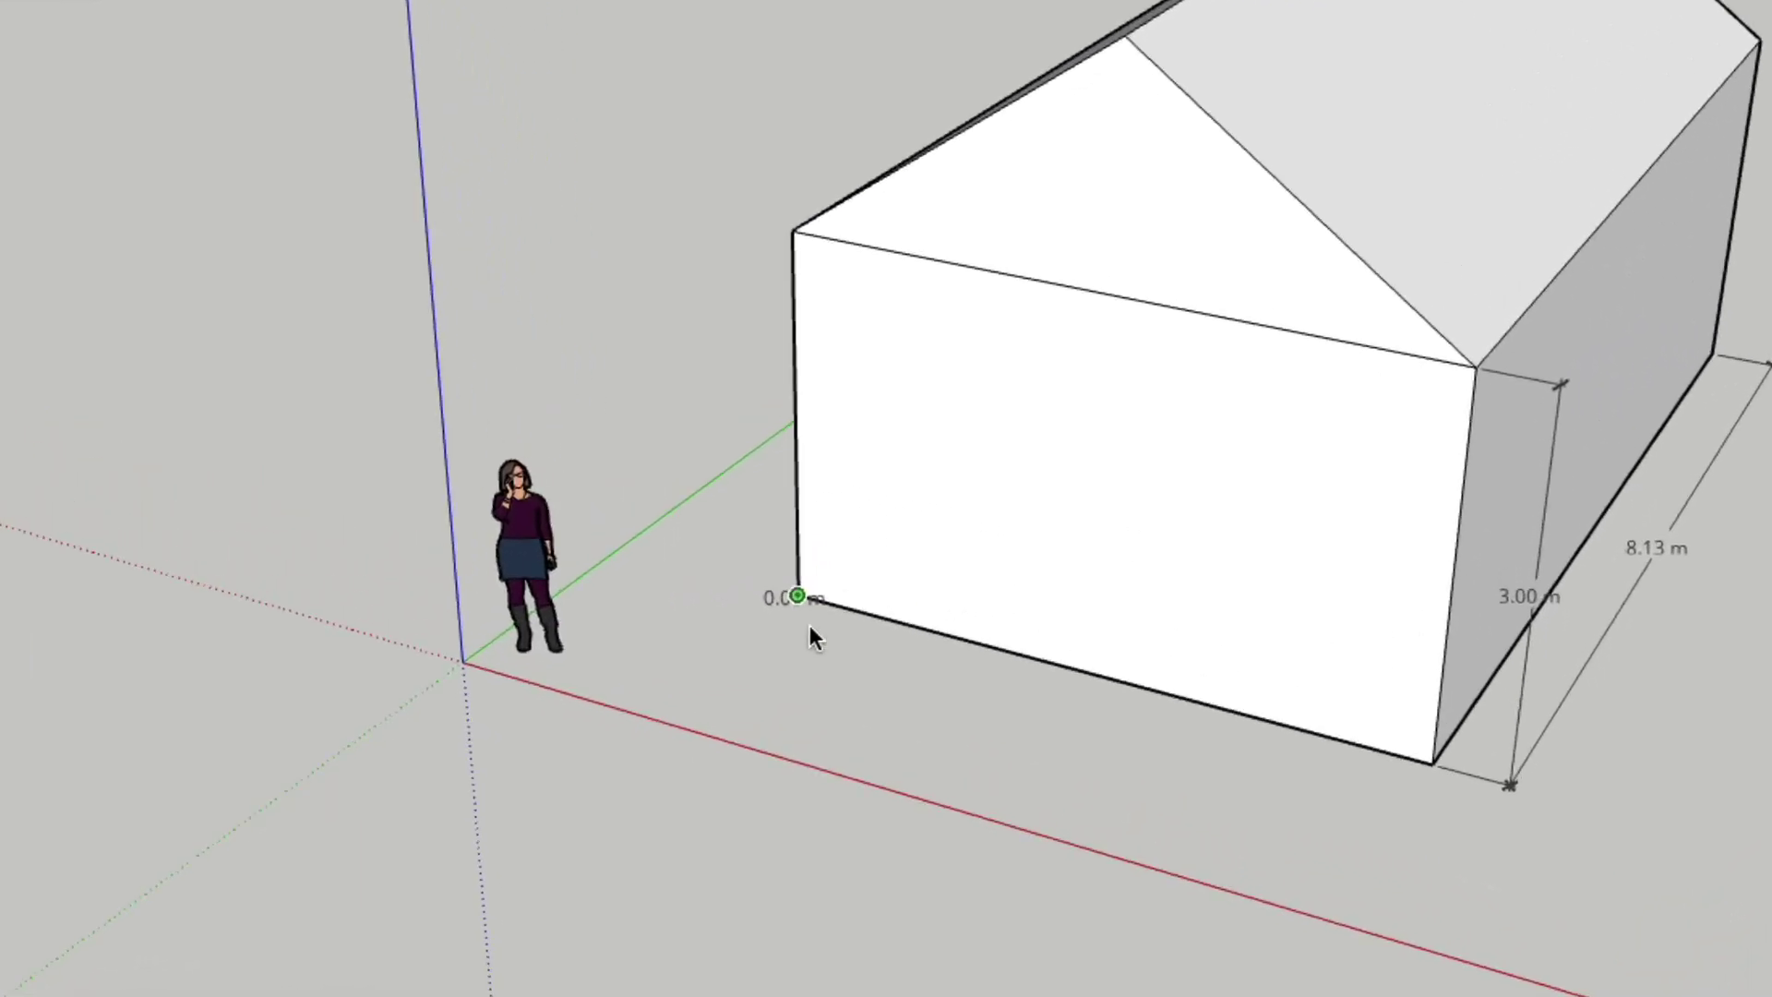
left_click(1447, 778)
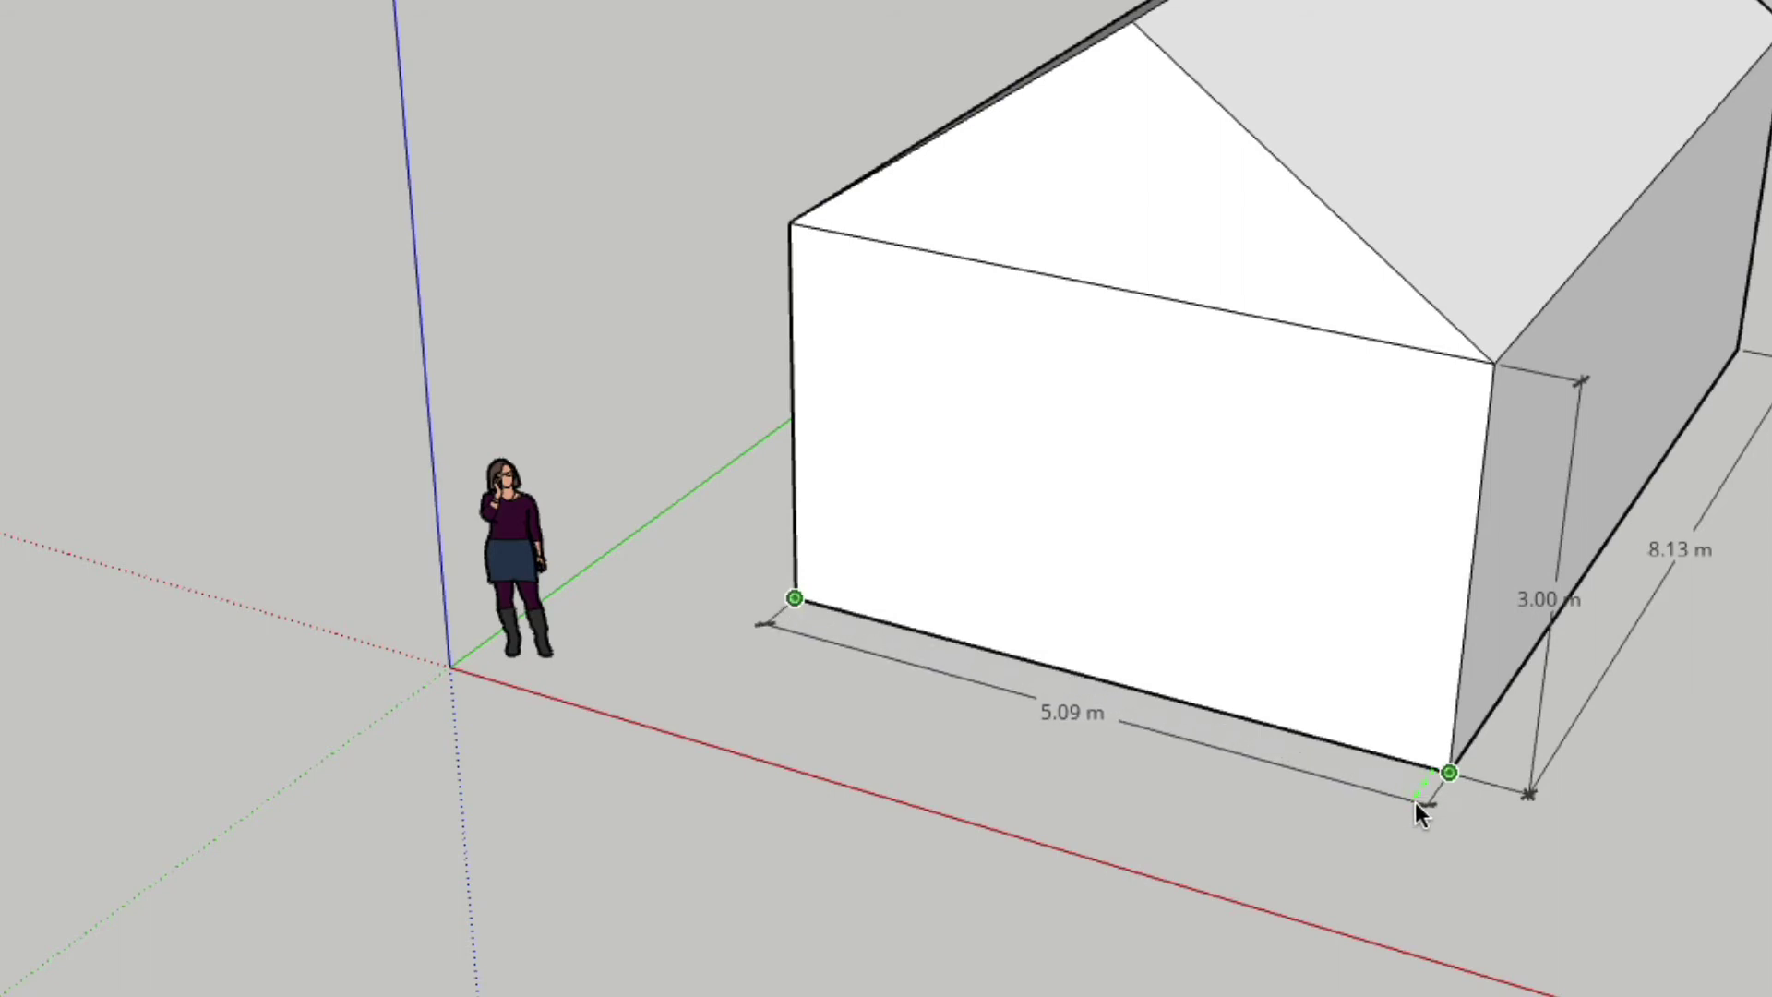
left_click(1350, 883)
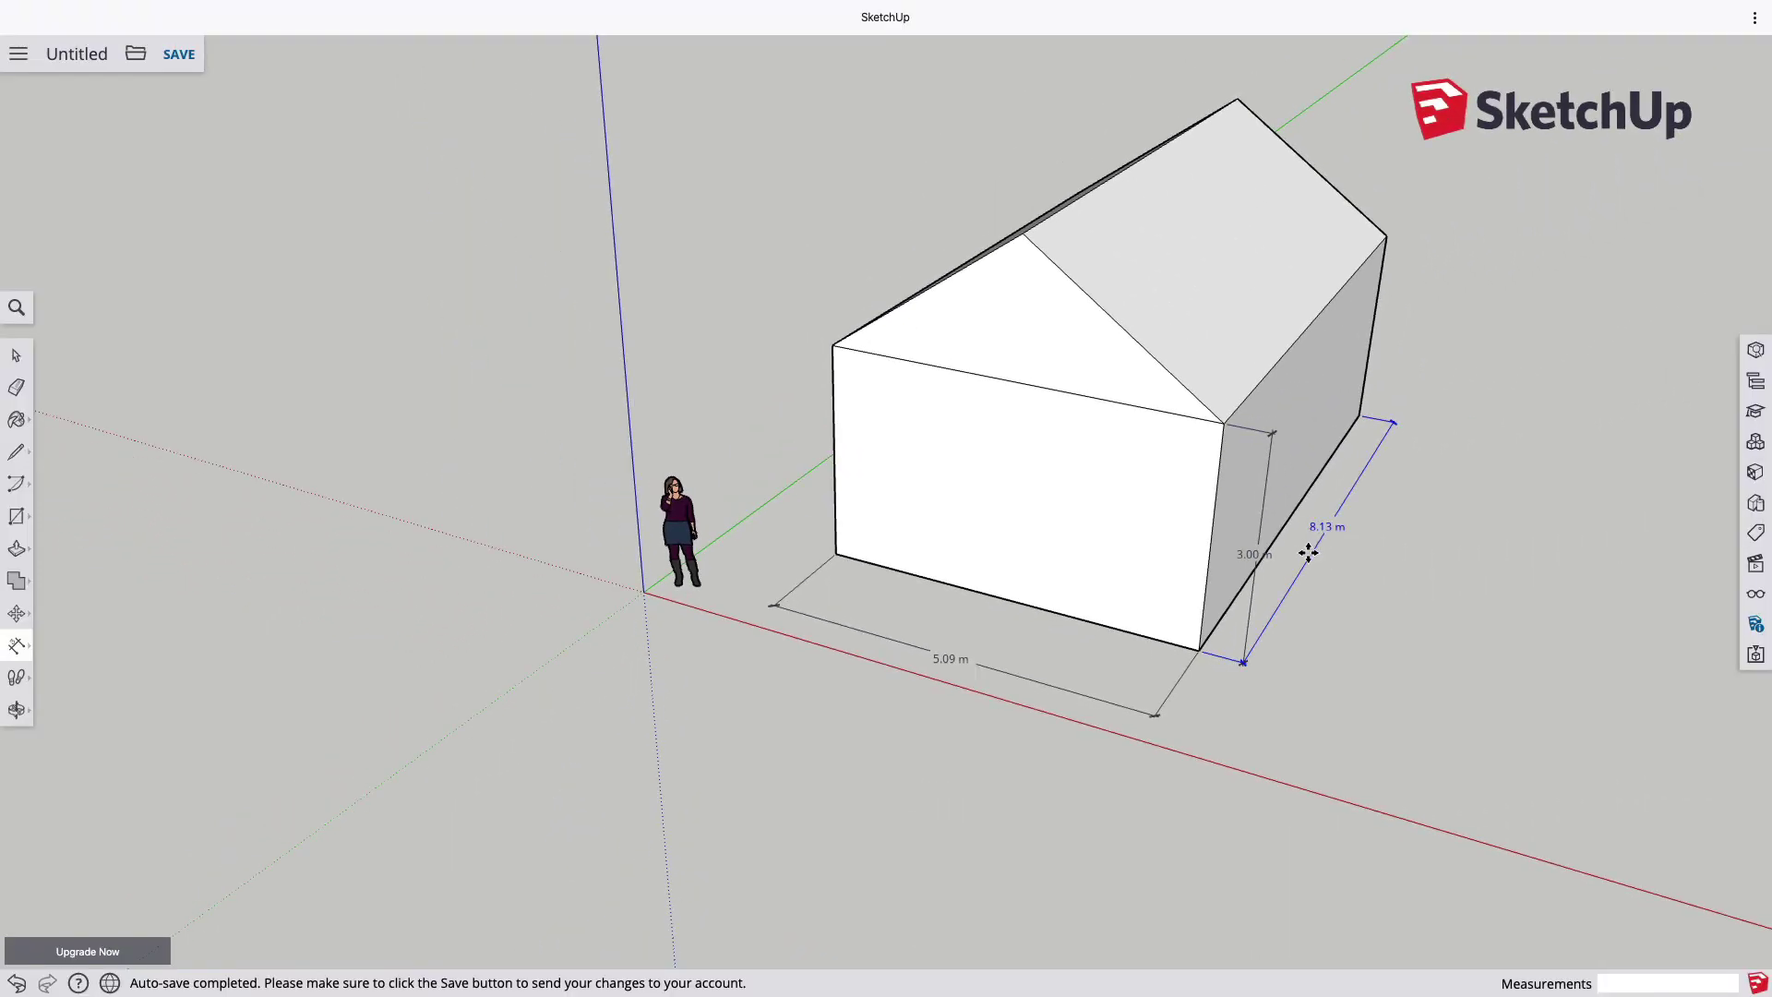
key("o")
left_click_drag(1403, 601, 1298, 474)
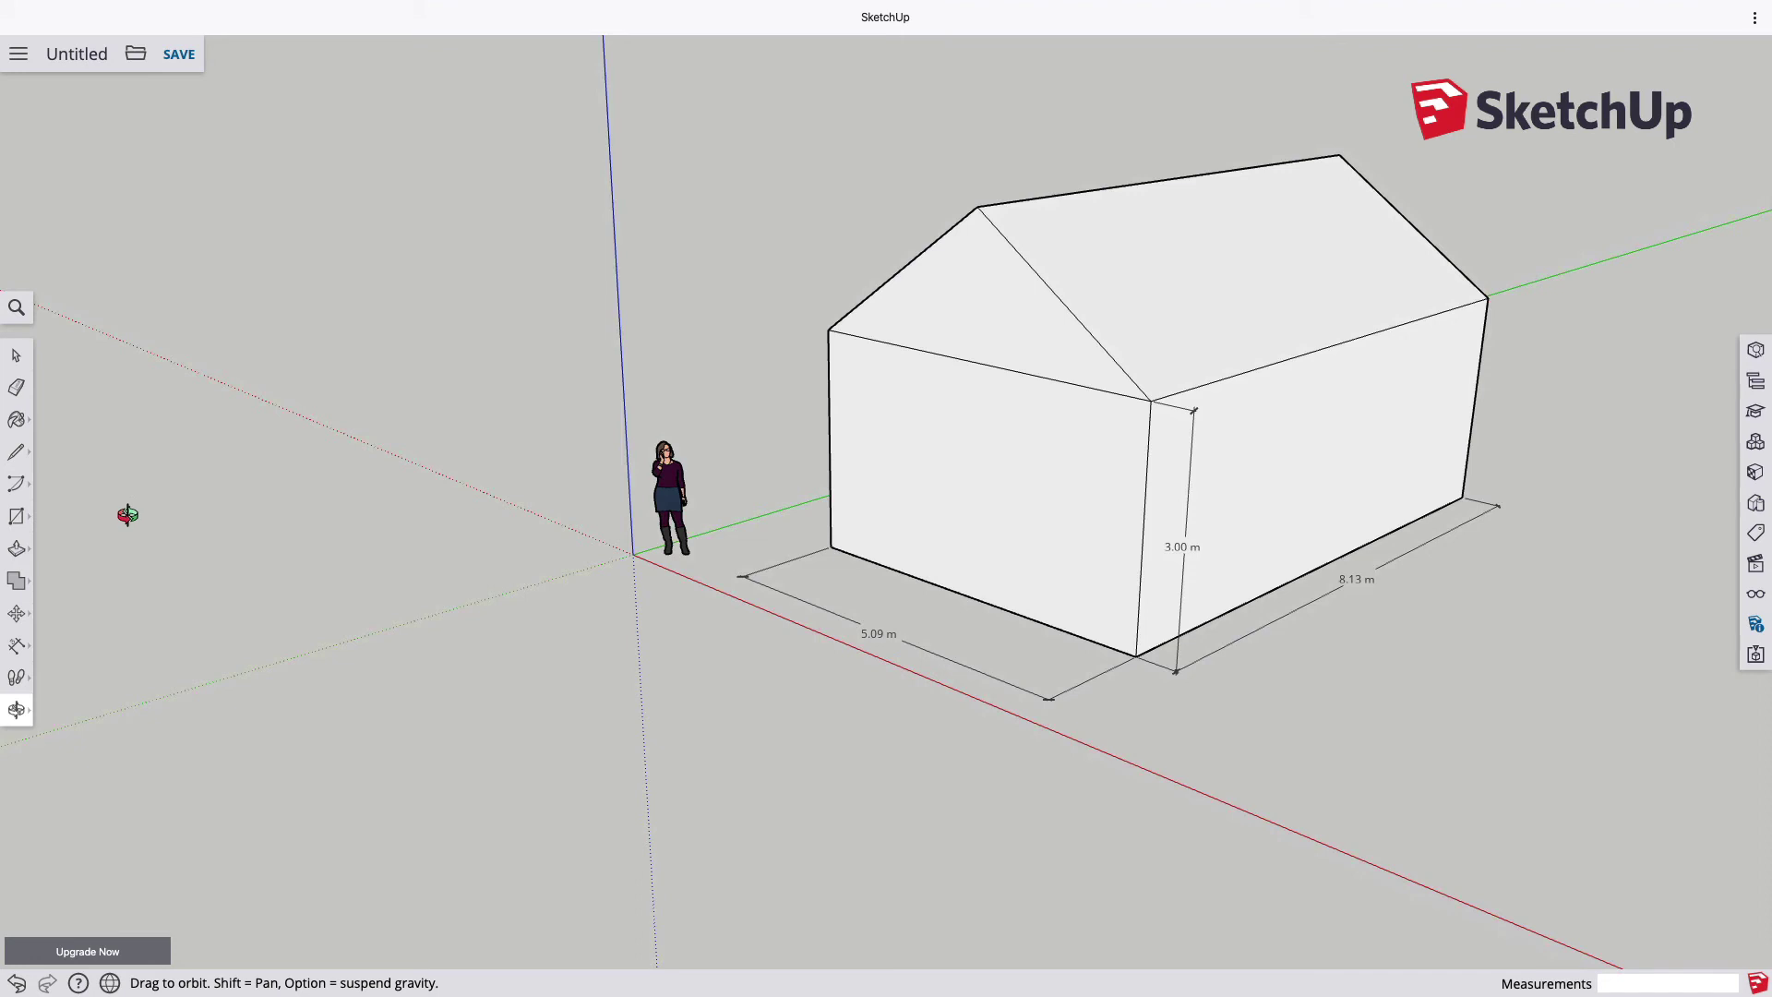
Draw a rectangle at the front wall base and push/pull it up 0.21 m into a step slab.
left_click(16, 518)
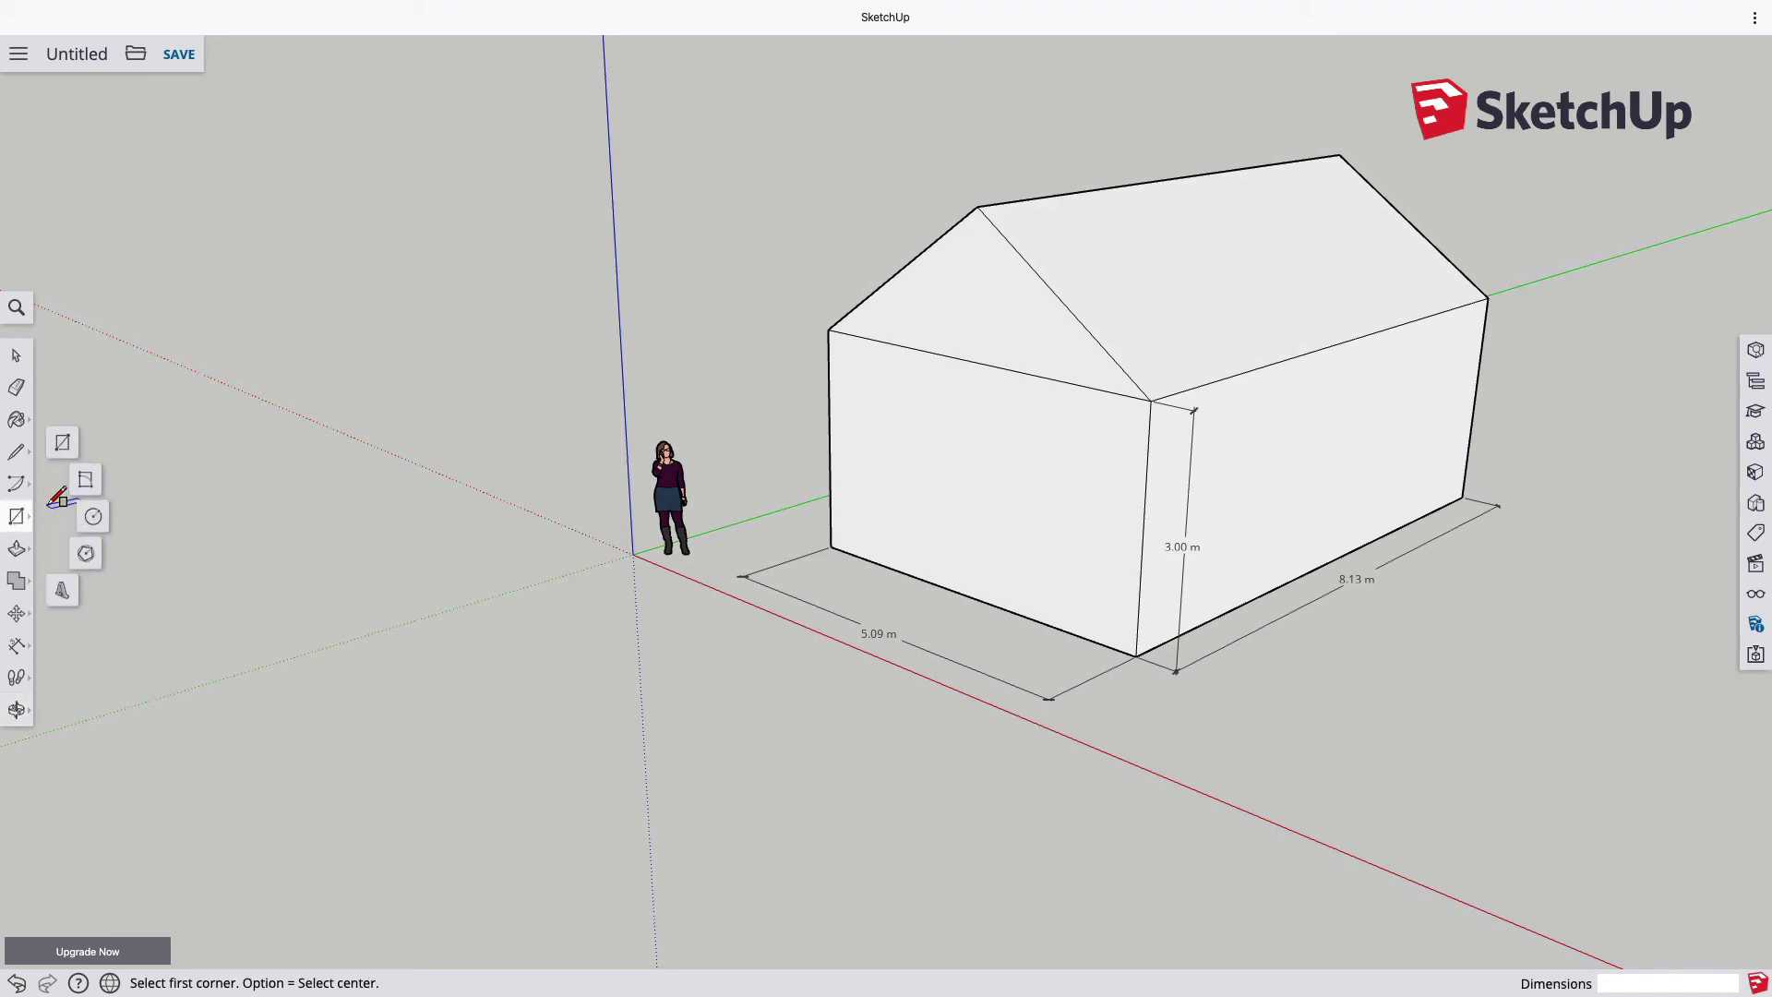
left_click(63, 449)
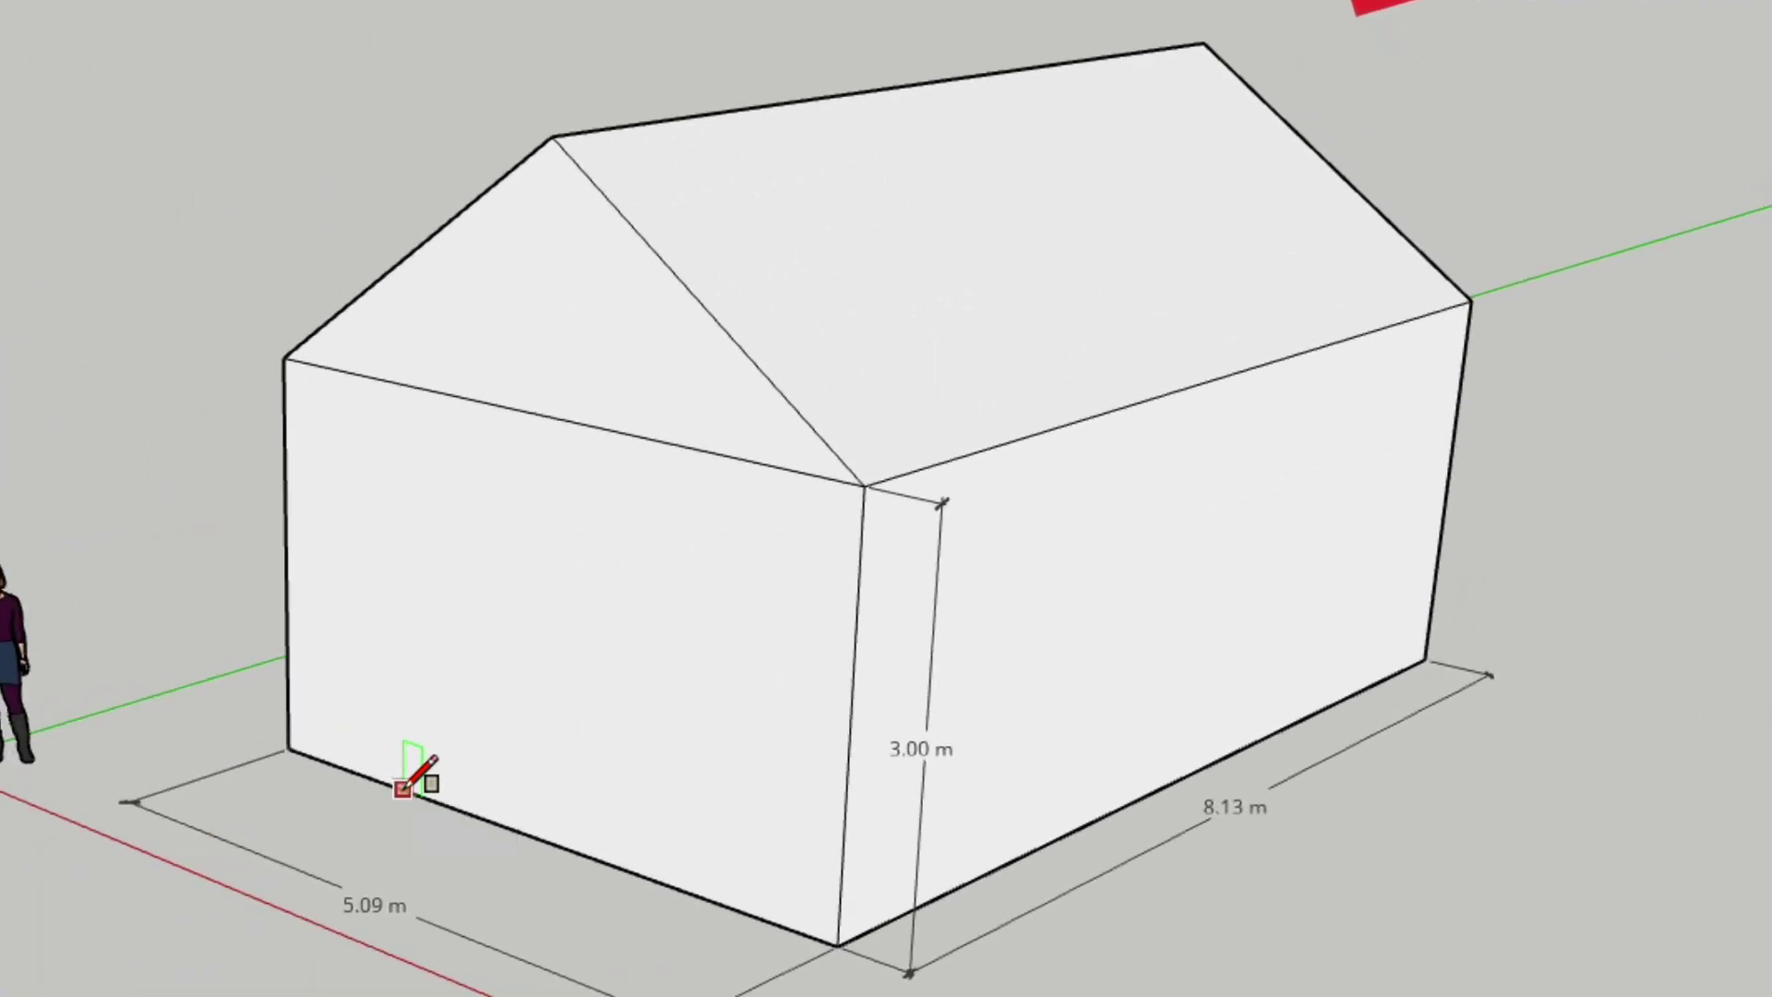
left_click(402, 789)
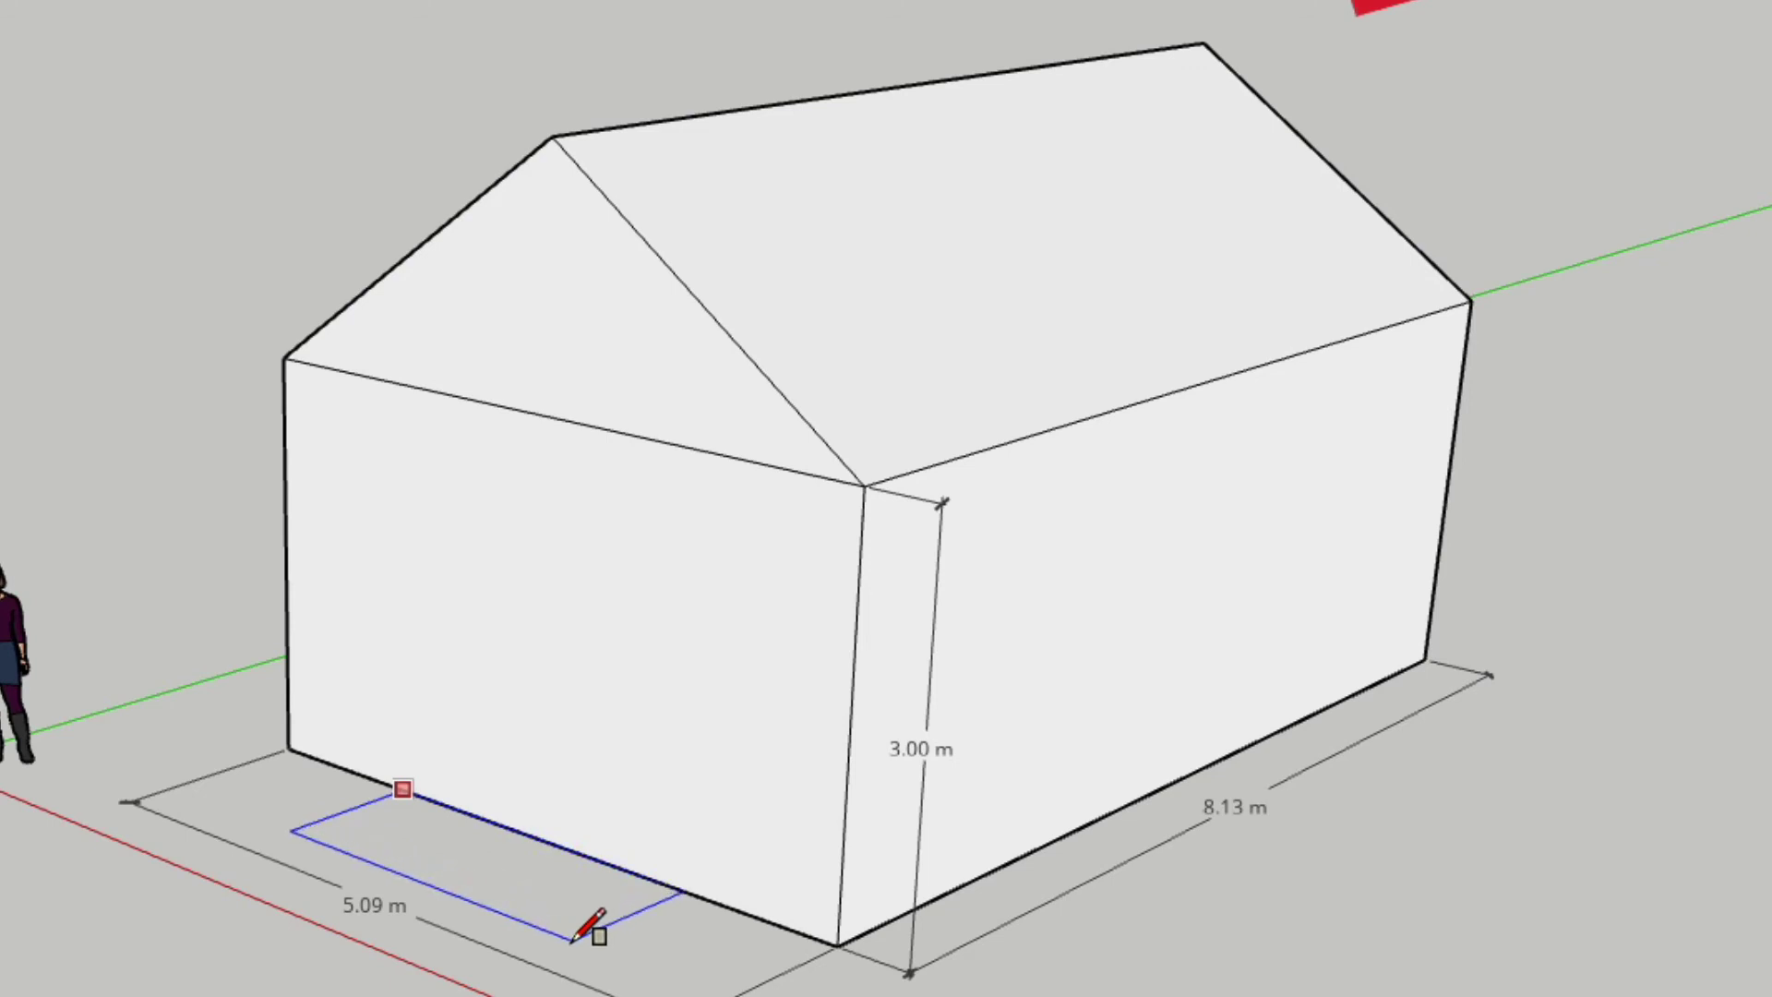
left_click(573, 939)
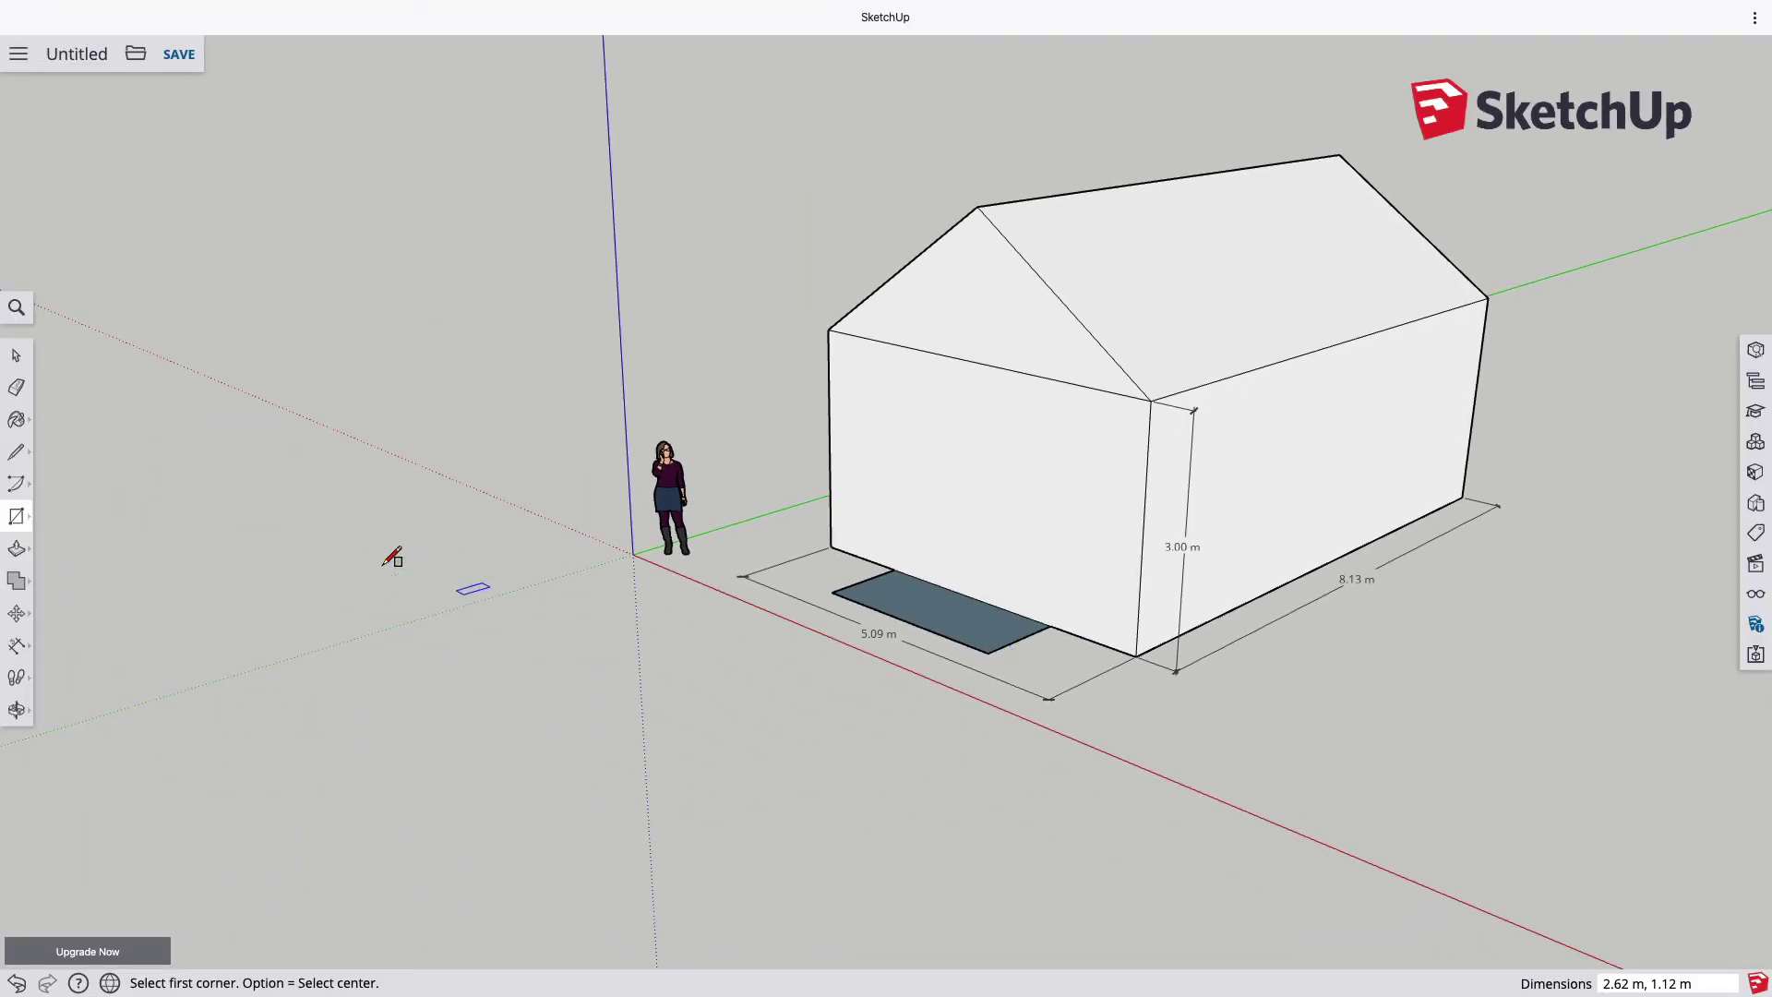
left_click(17, 548)
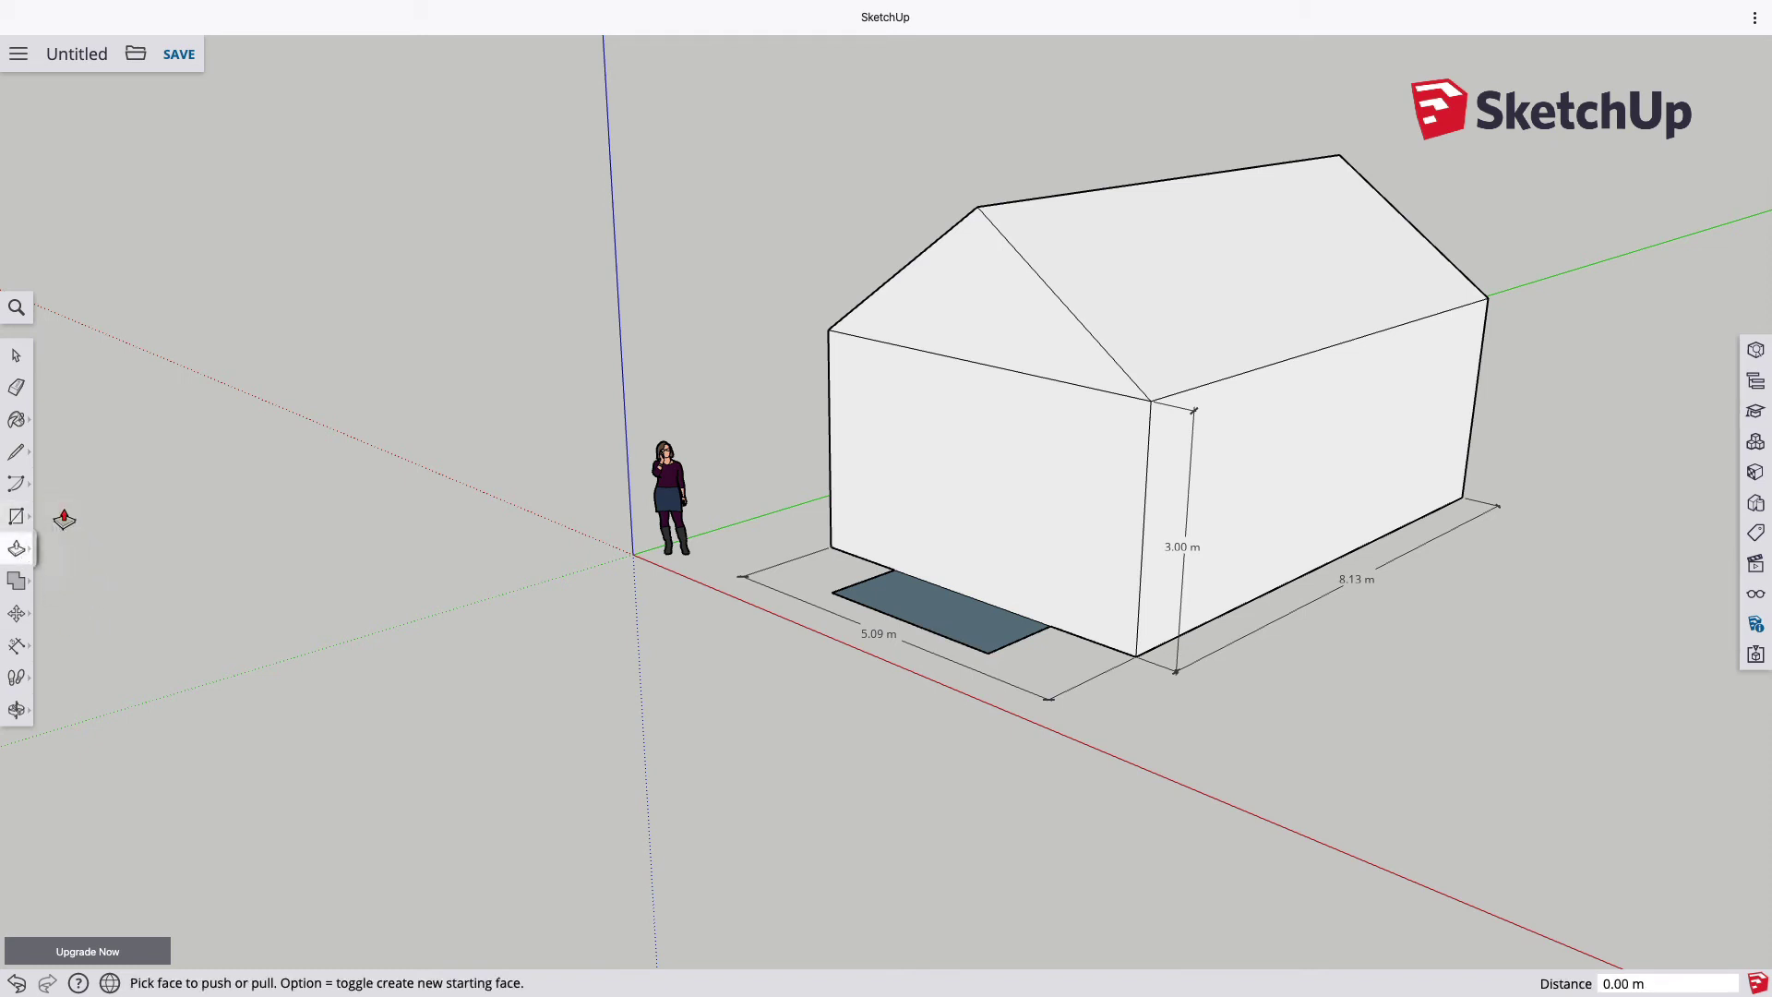
left_click(964, 619)
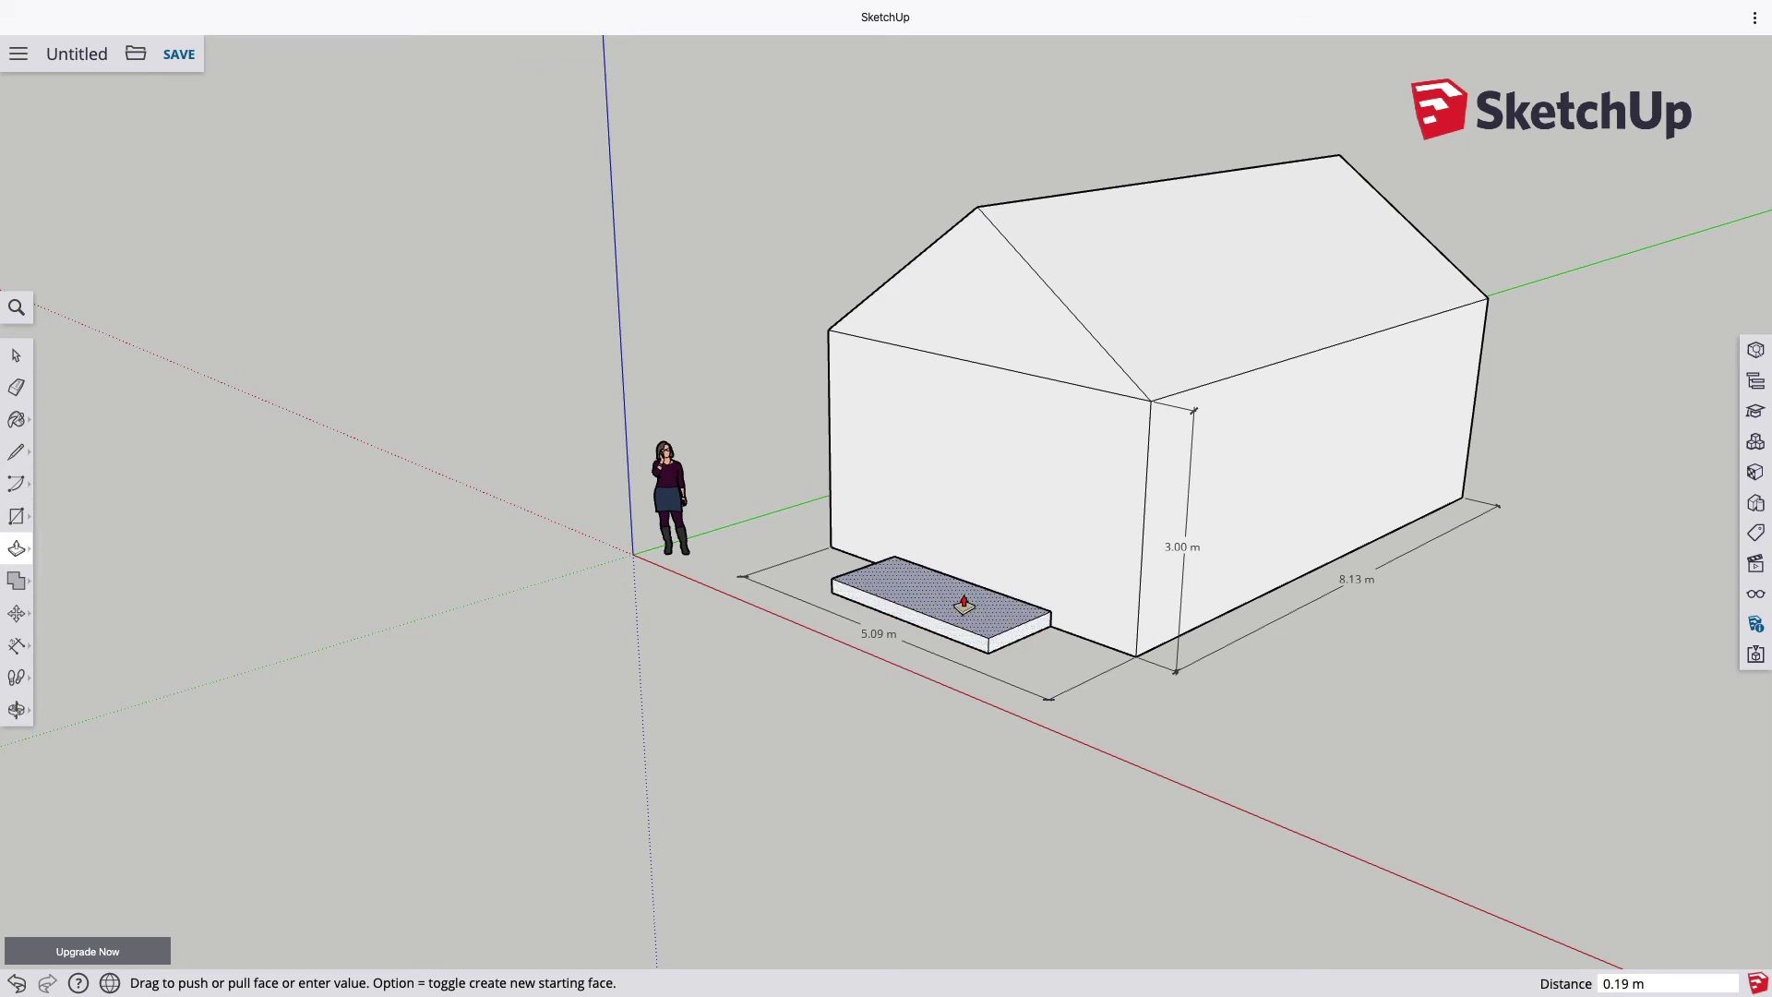
left_click(964, 604)
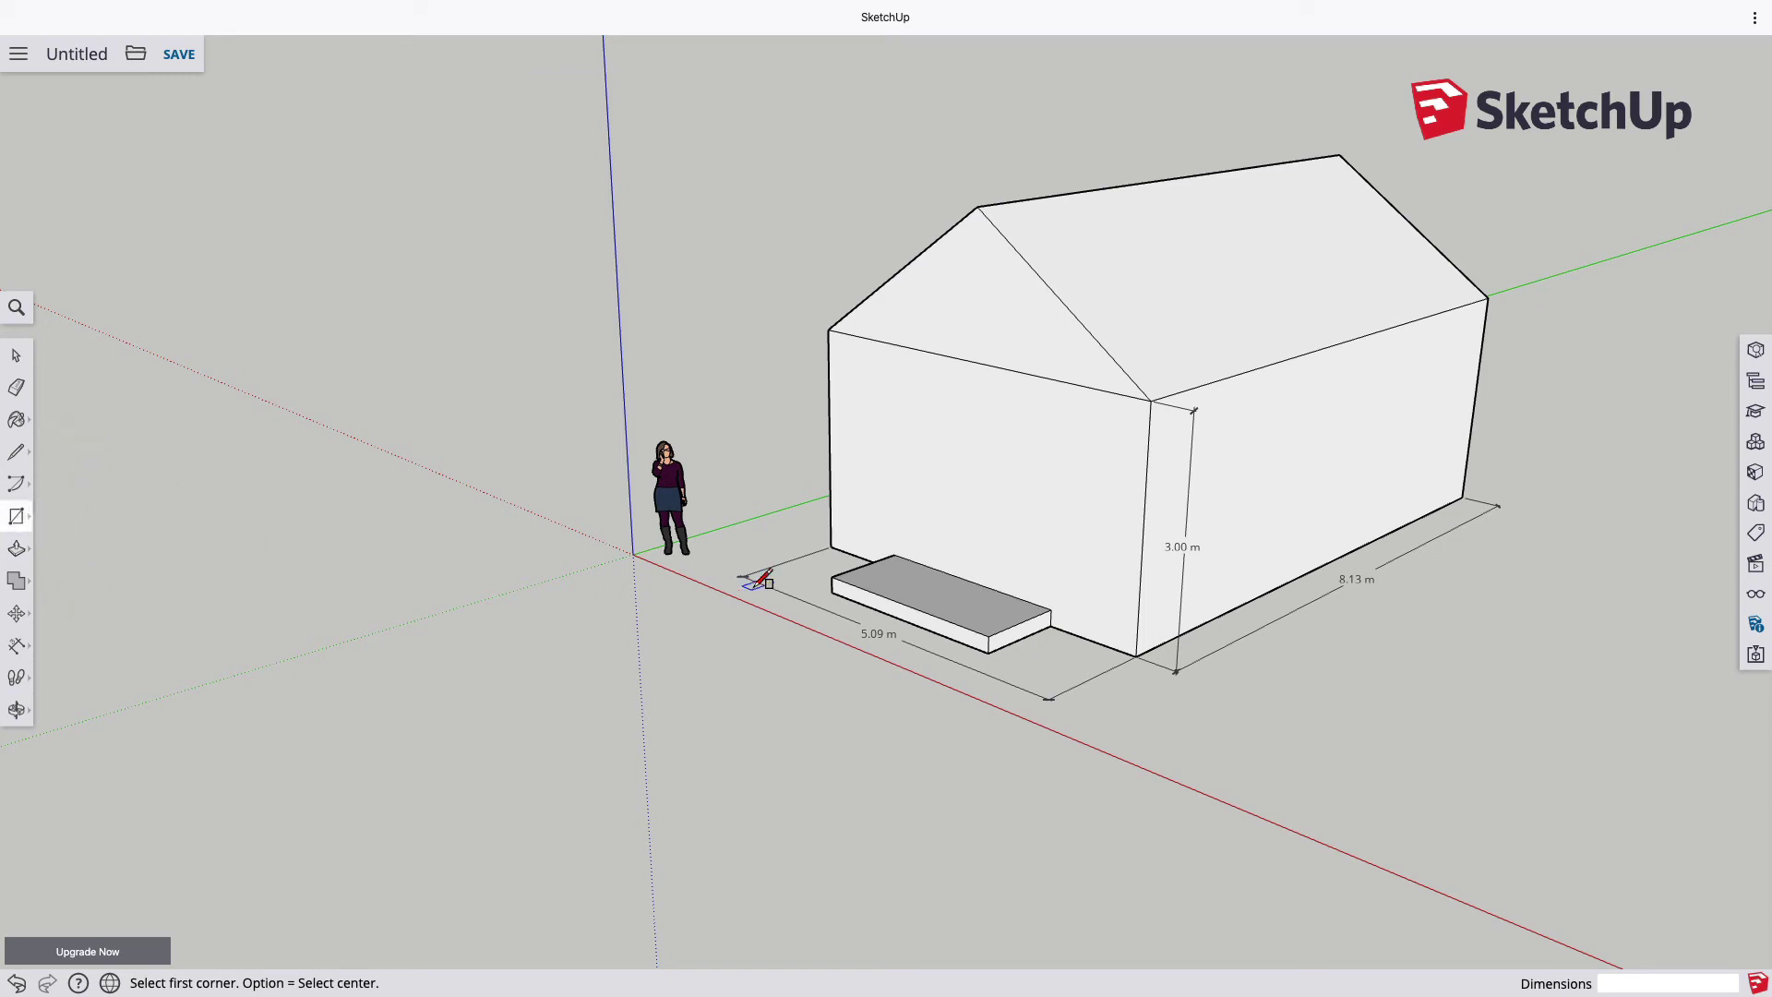
Draw a smaller rectangle on the slab top and raise it 0.18 m as a second step.
left_click(910, 560)
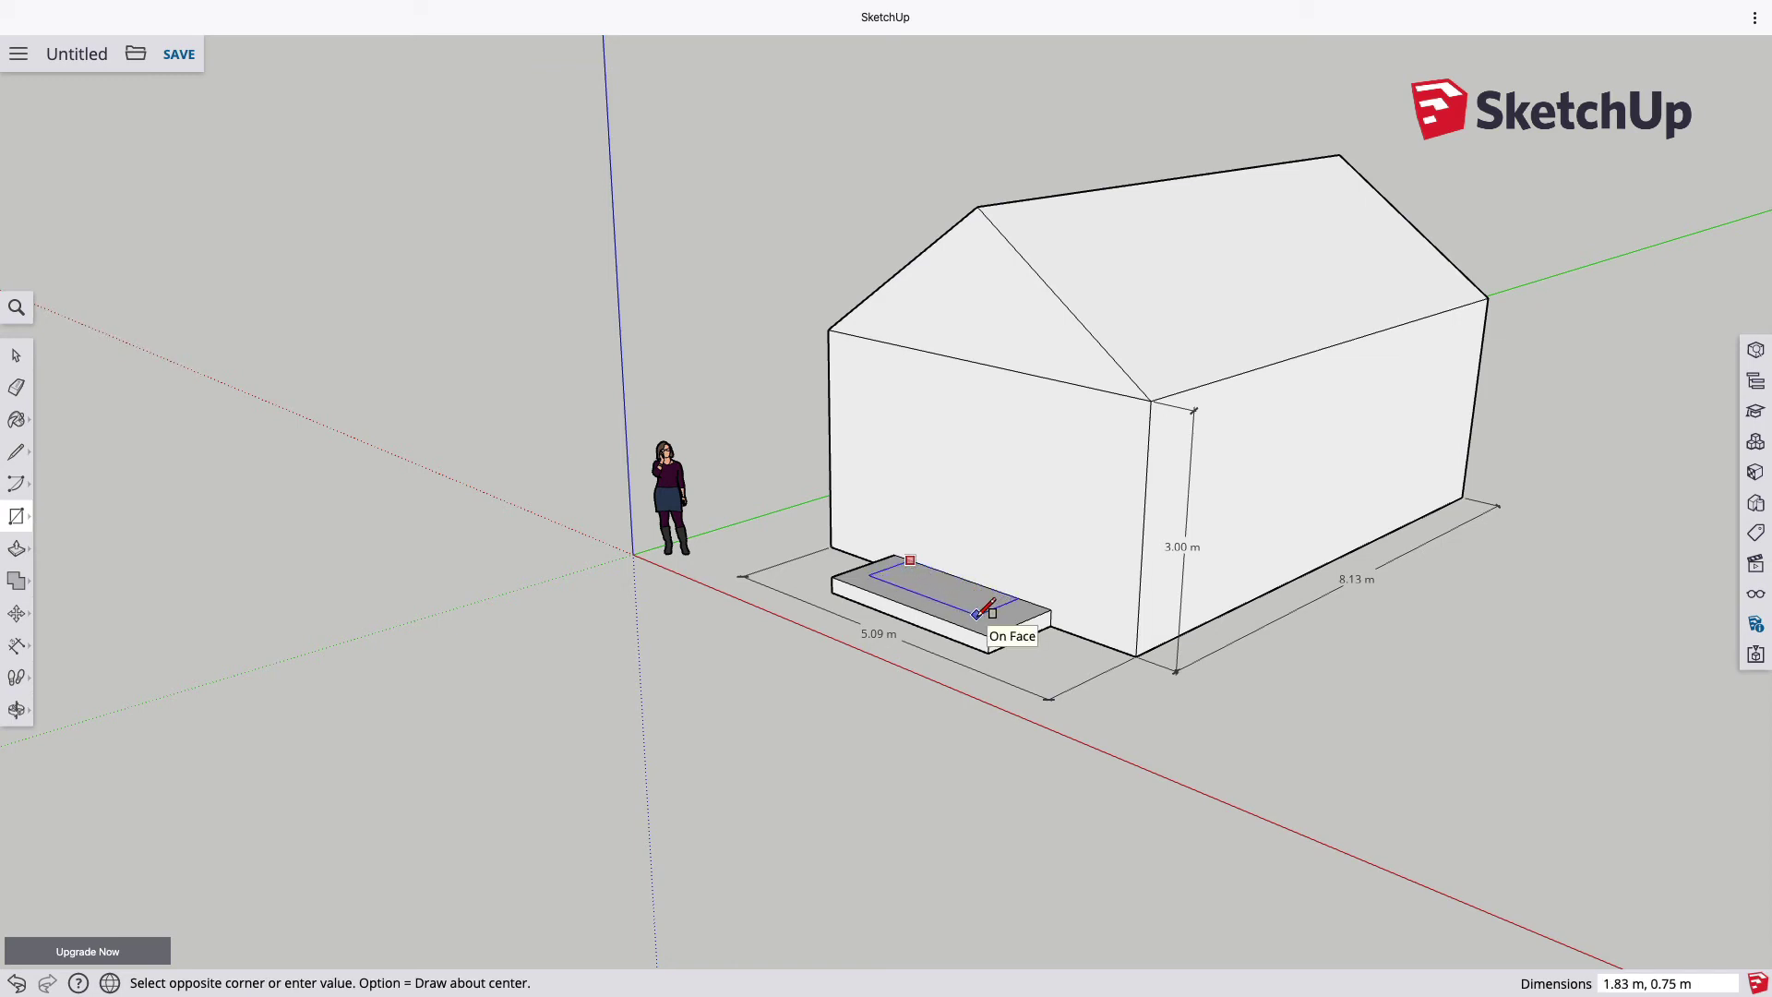
left_click(976, 614)
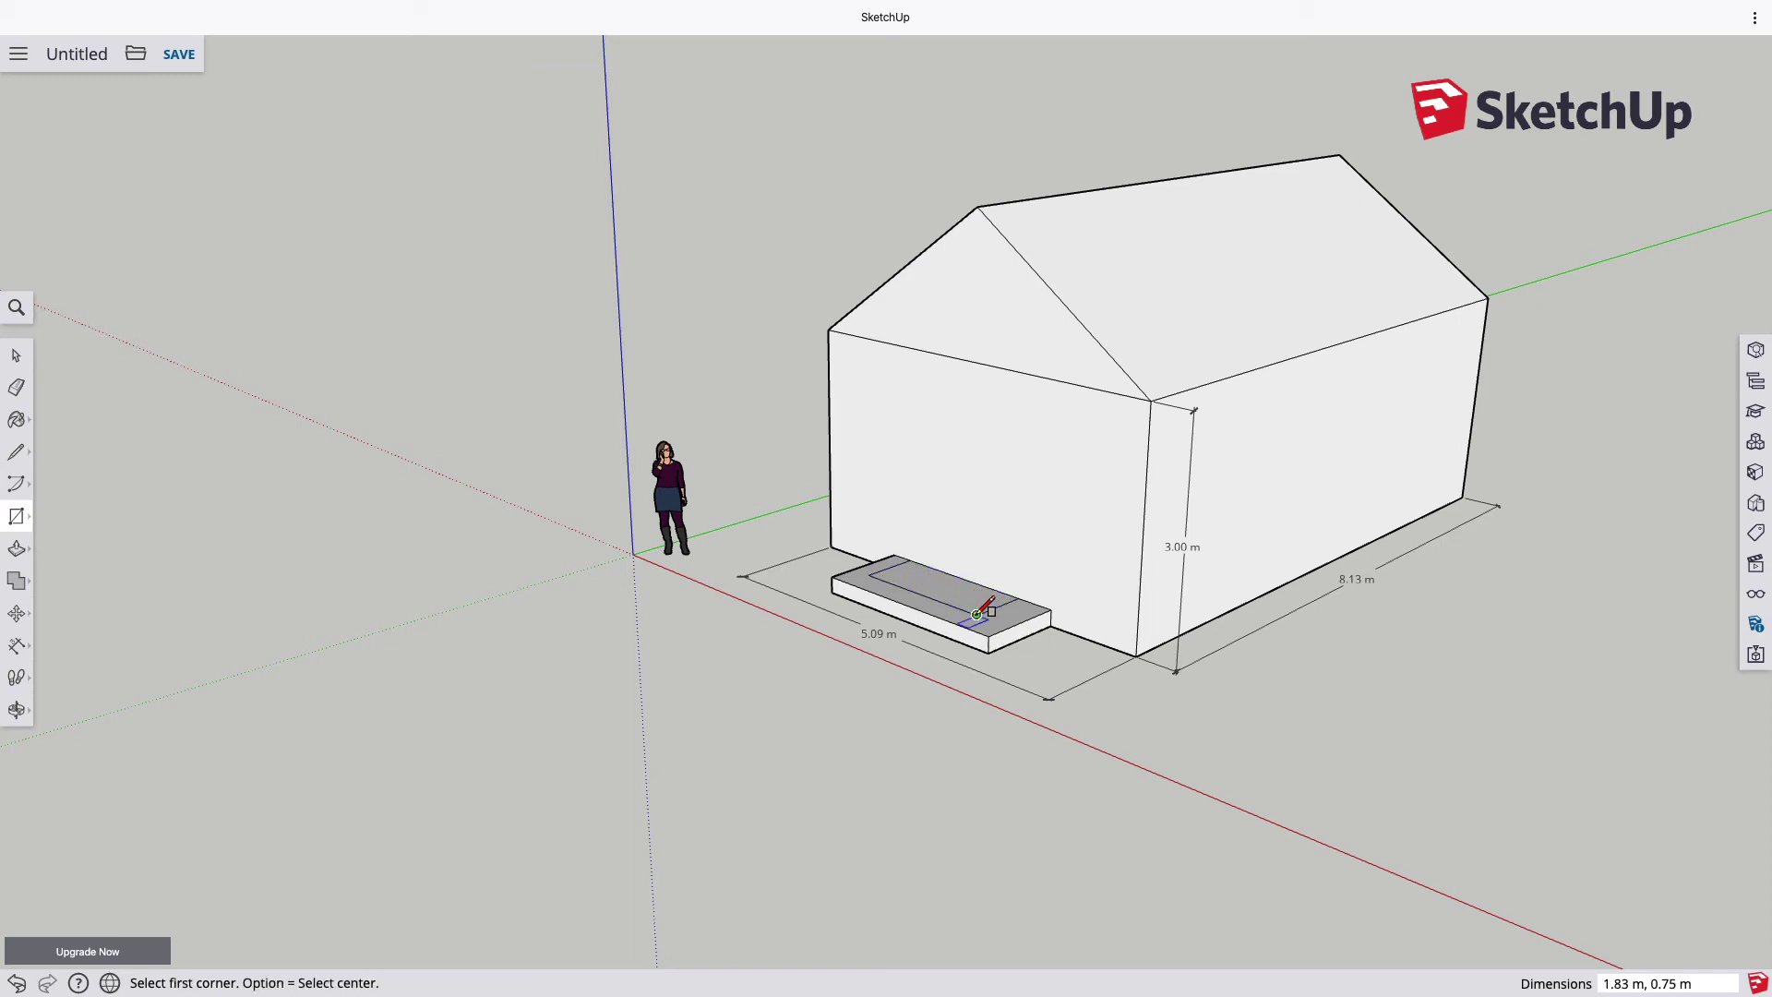
left_click(16, 549)
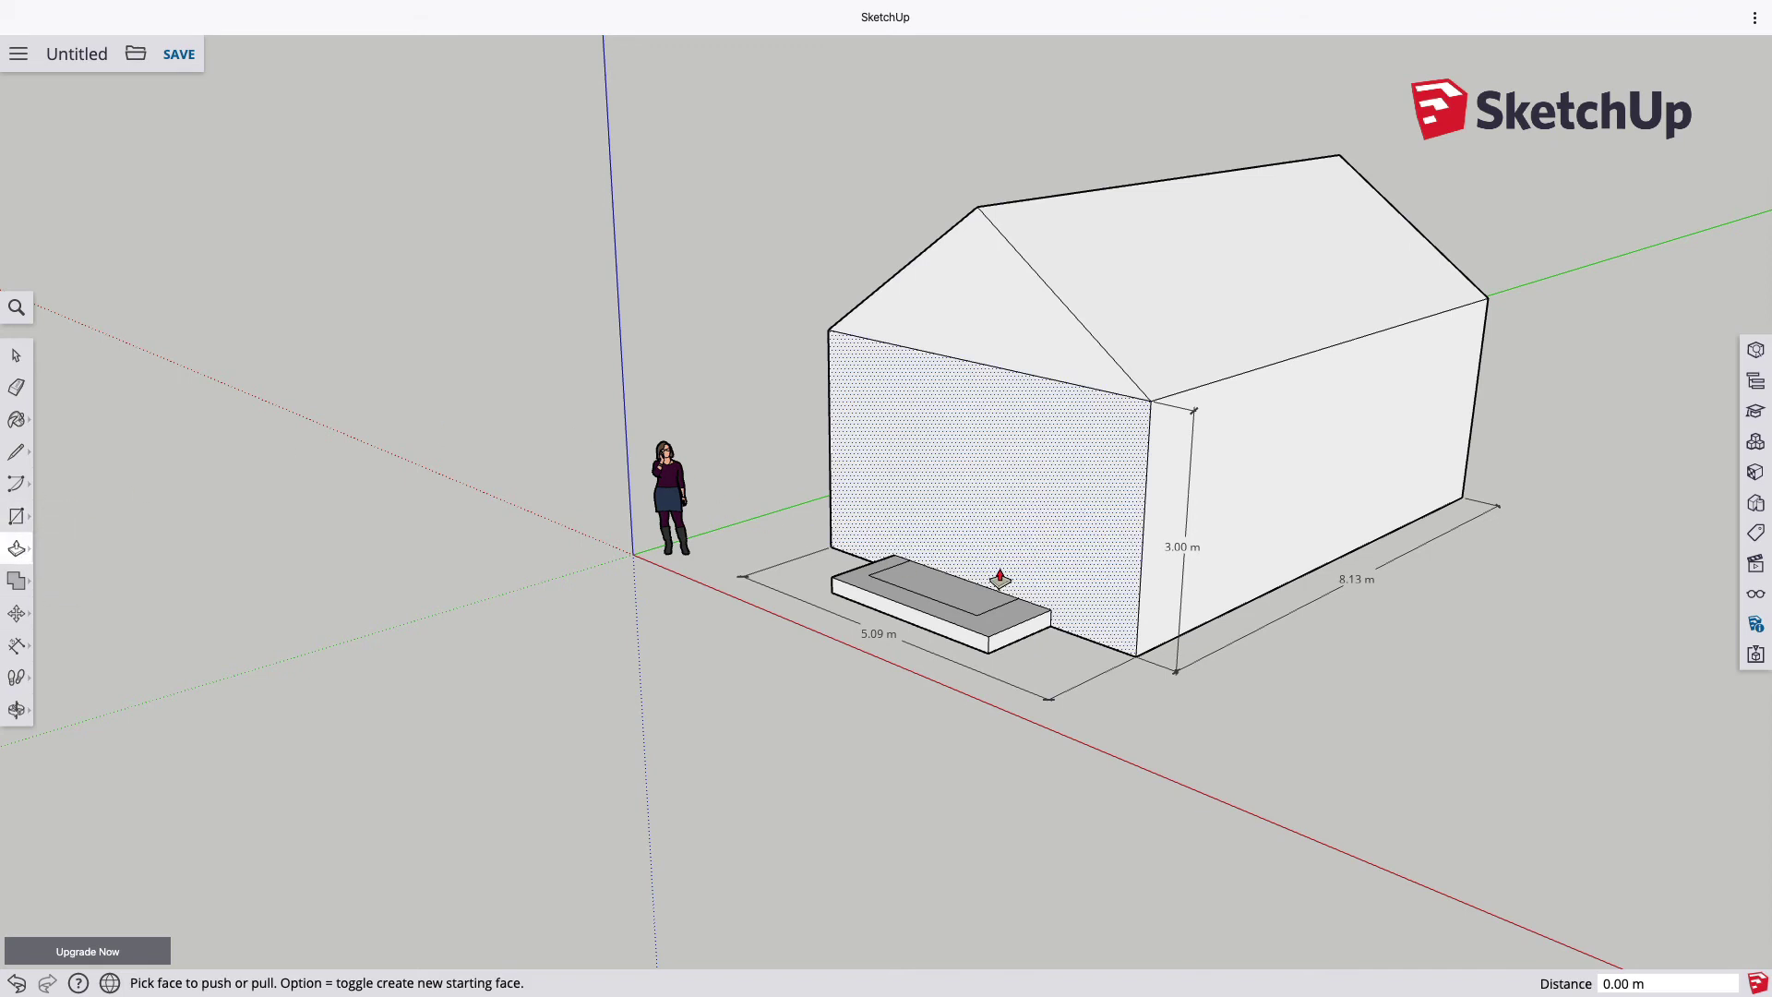
left_click_drag(953, 593, 960, 579)
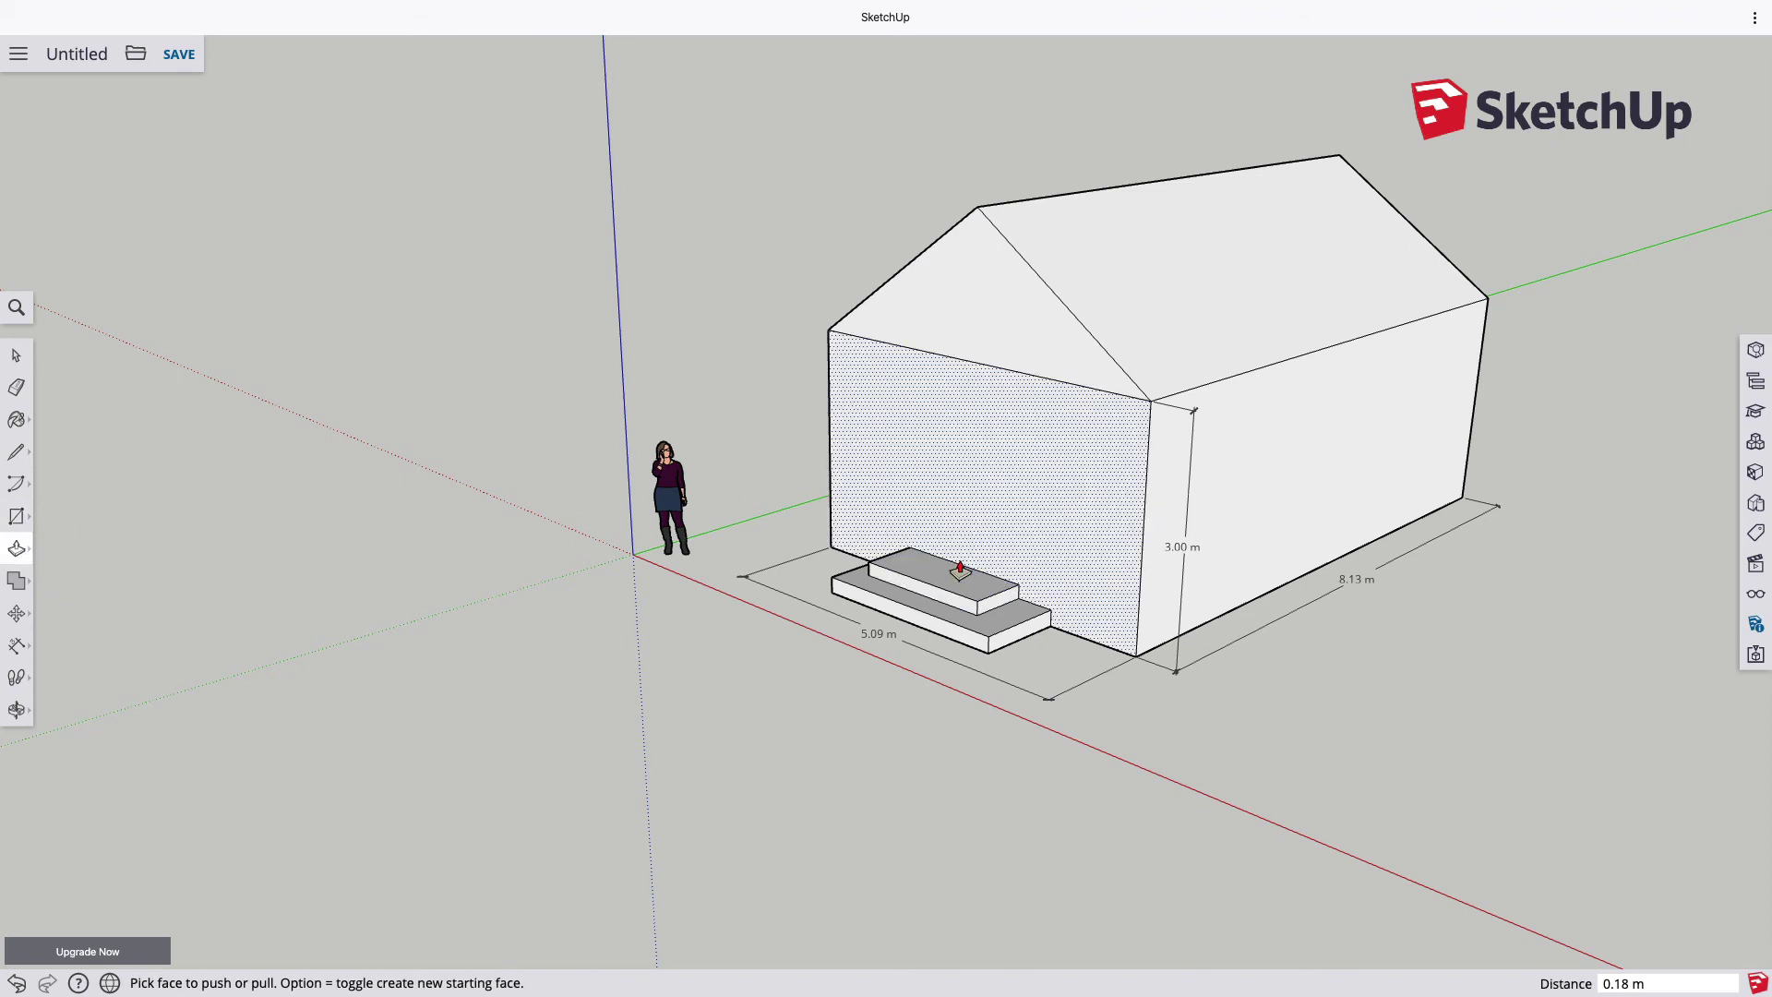
Start a door rectangle on the front wall at the top step.
left_click(16, 515)
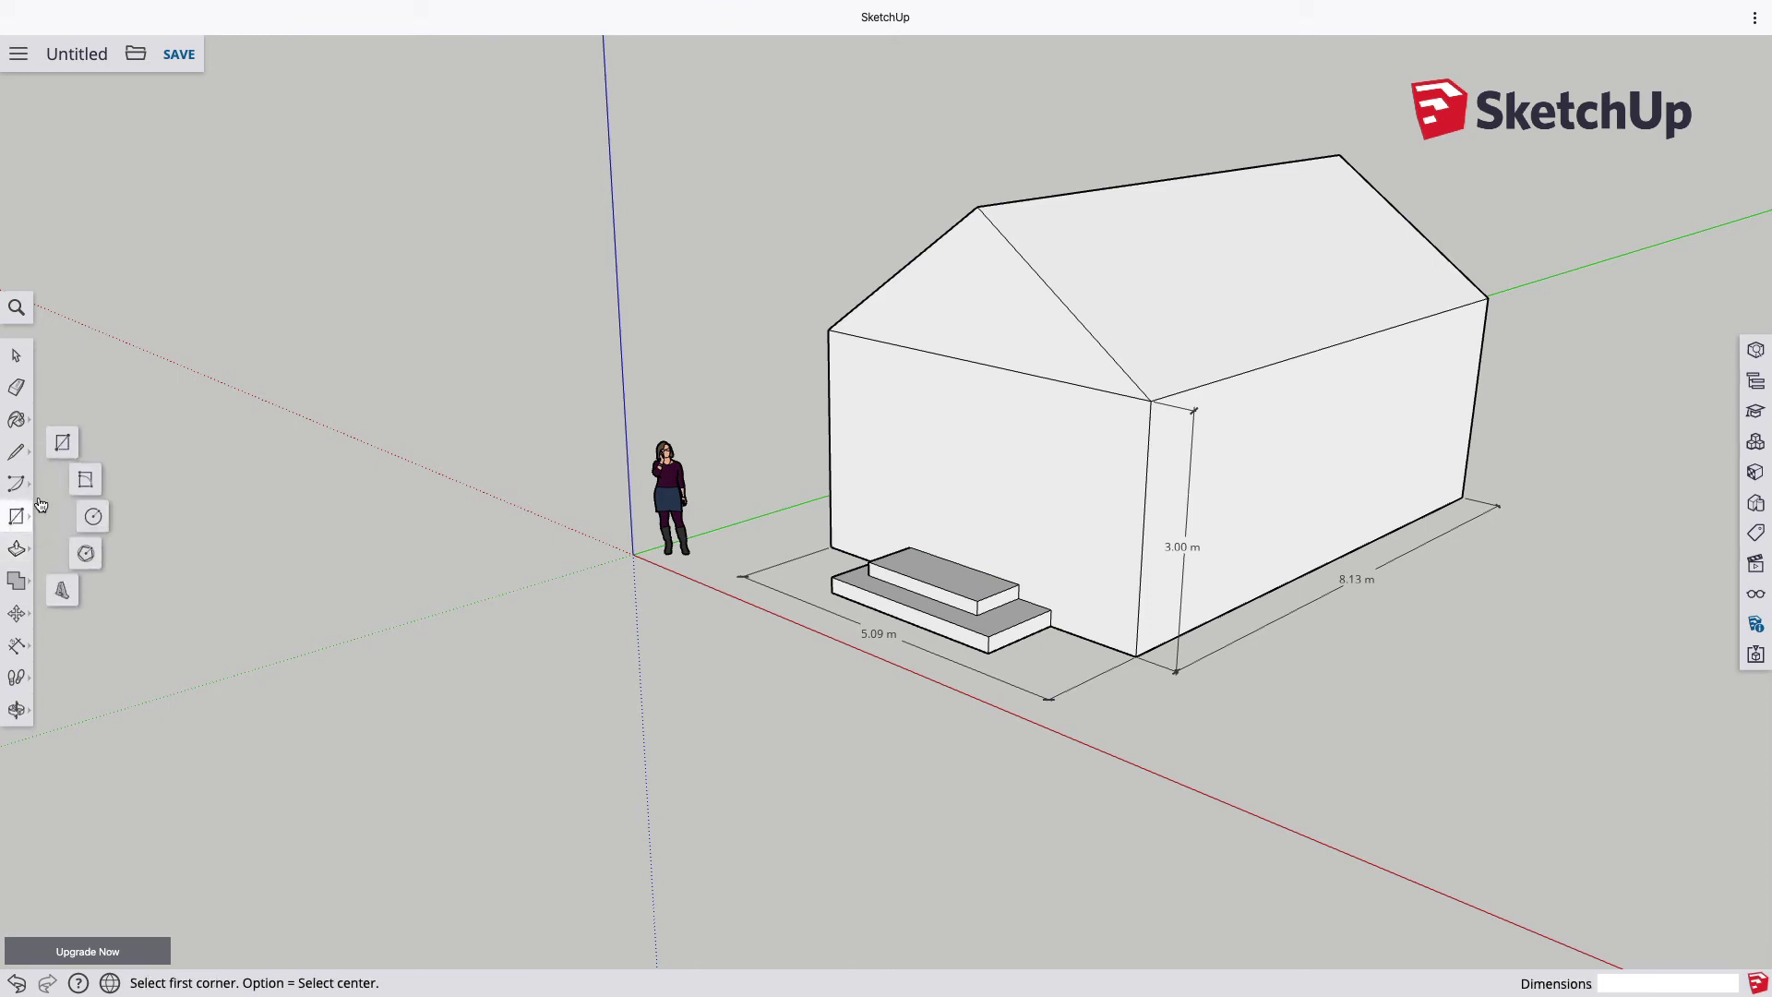
left_click(62, 446)
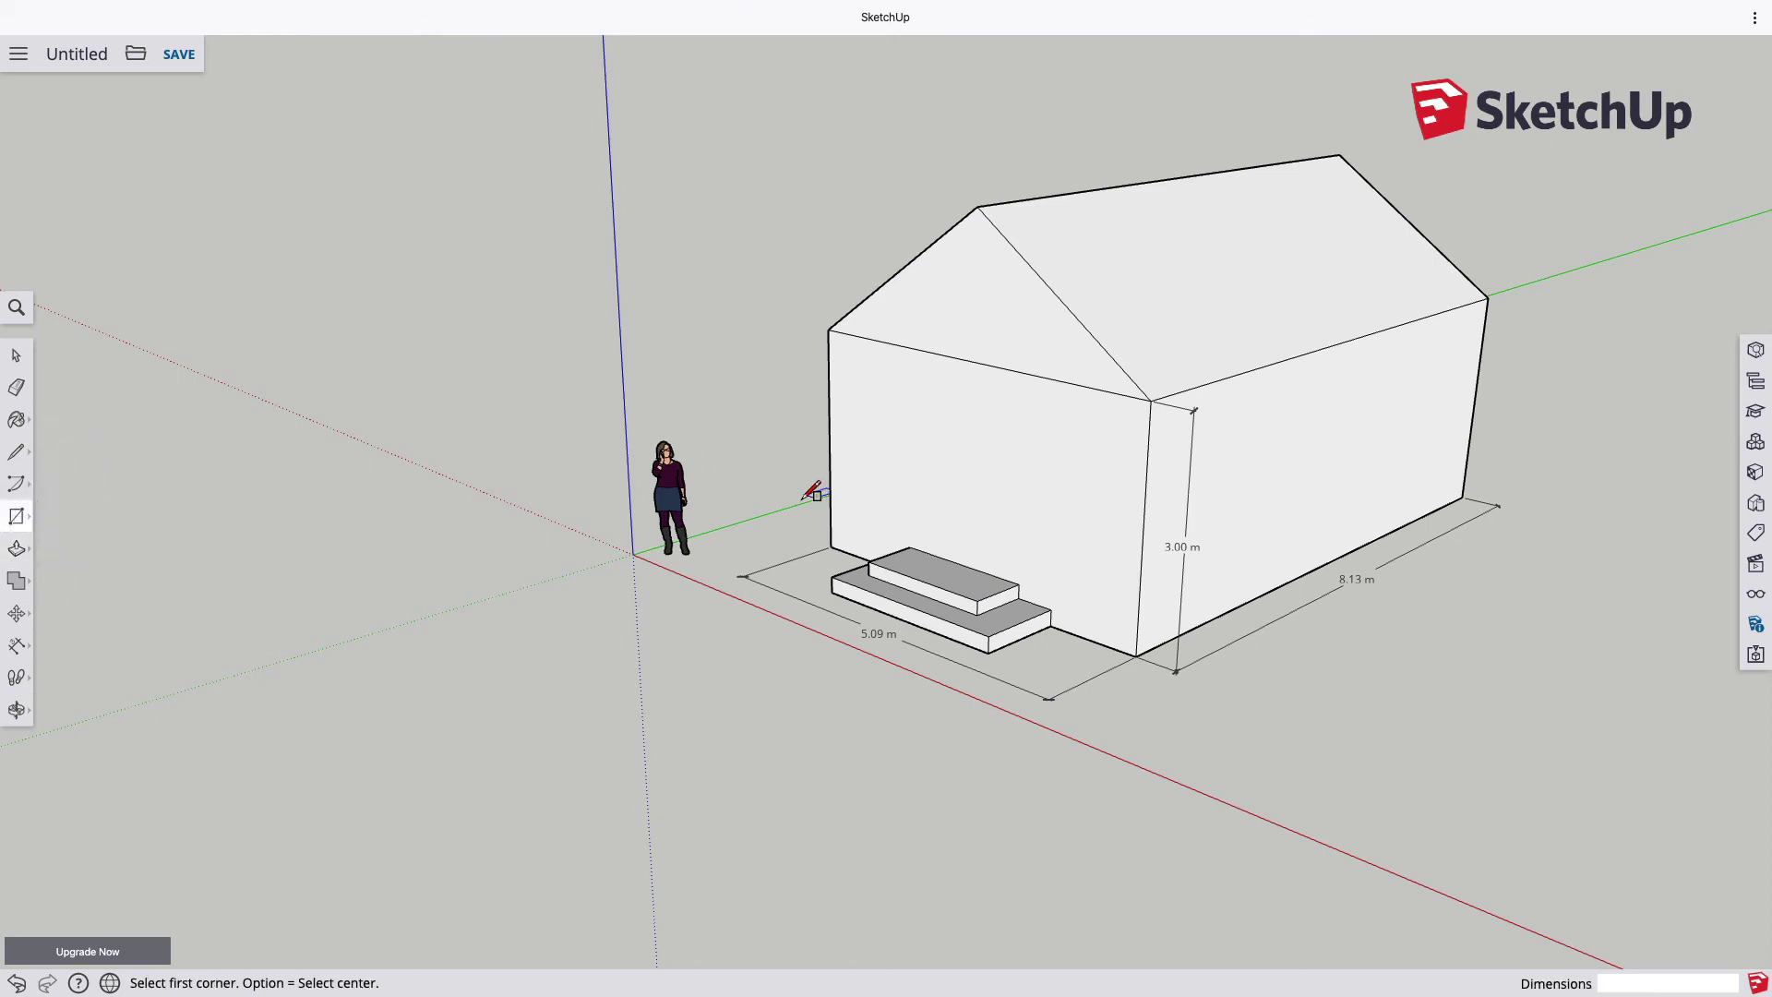
left_click(925, 551)
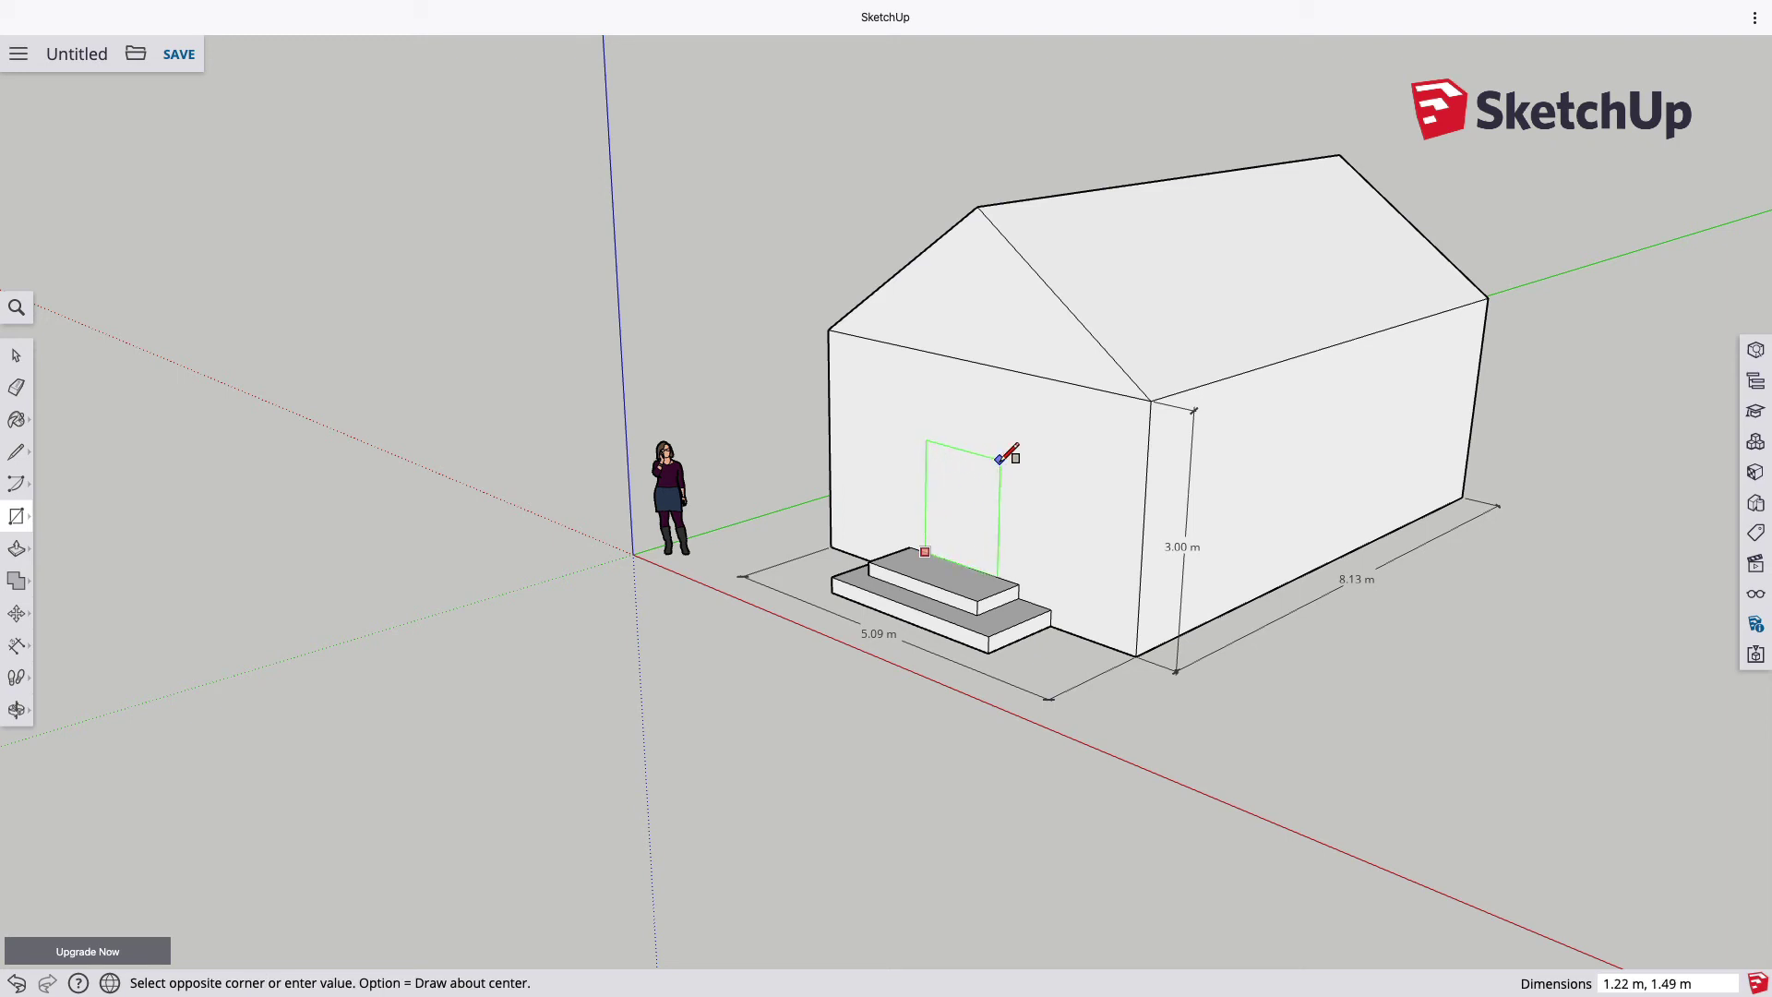
Finish the door rectangle above the steps and orbit round to the long side wall.
left_click(1001, 462)
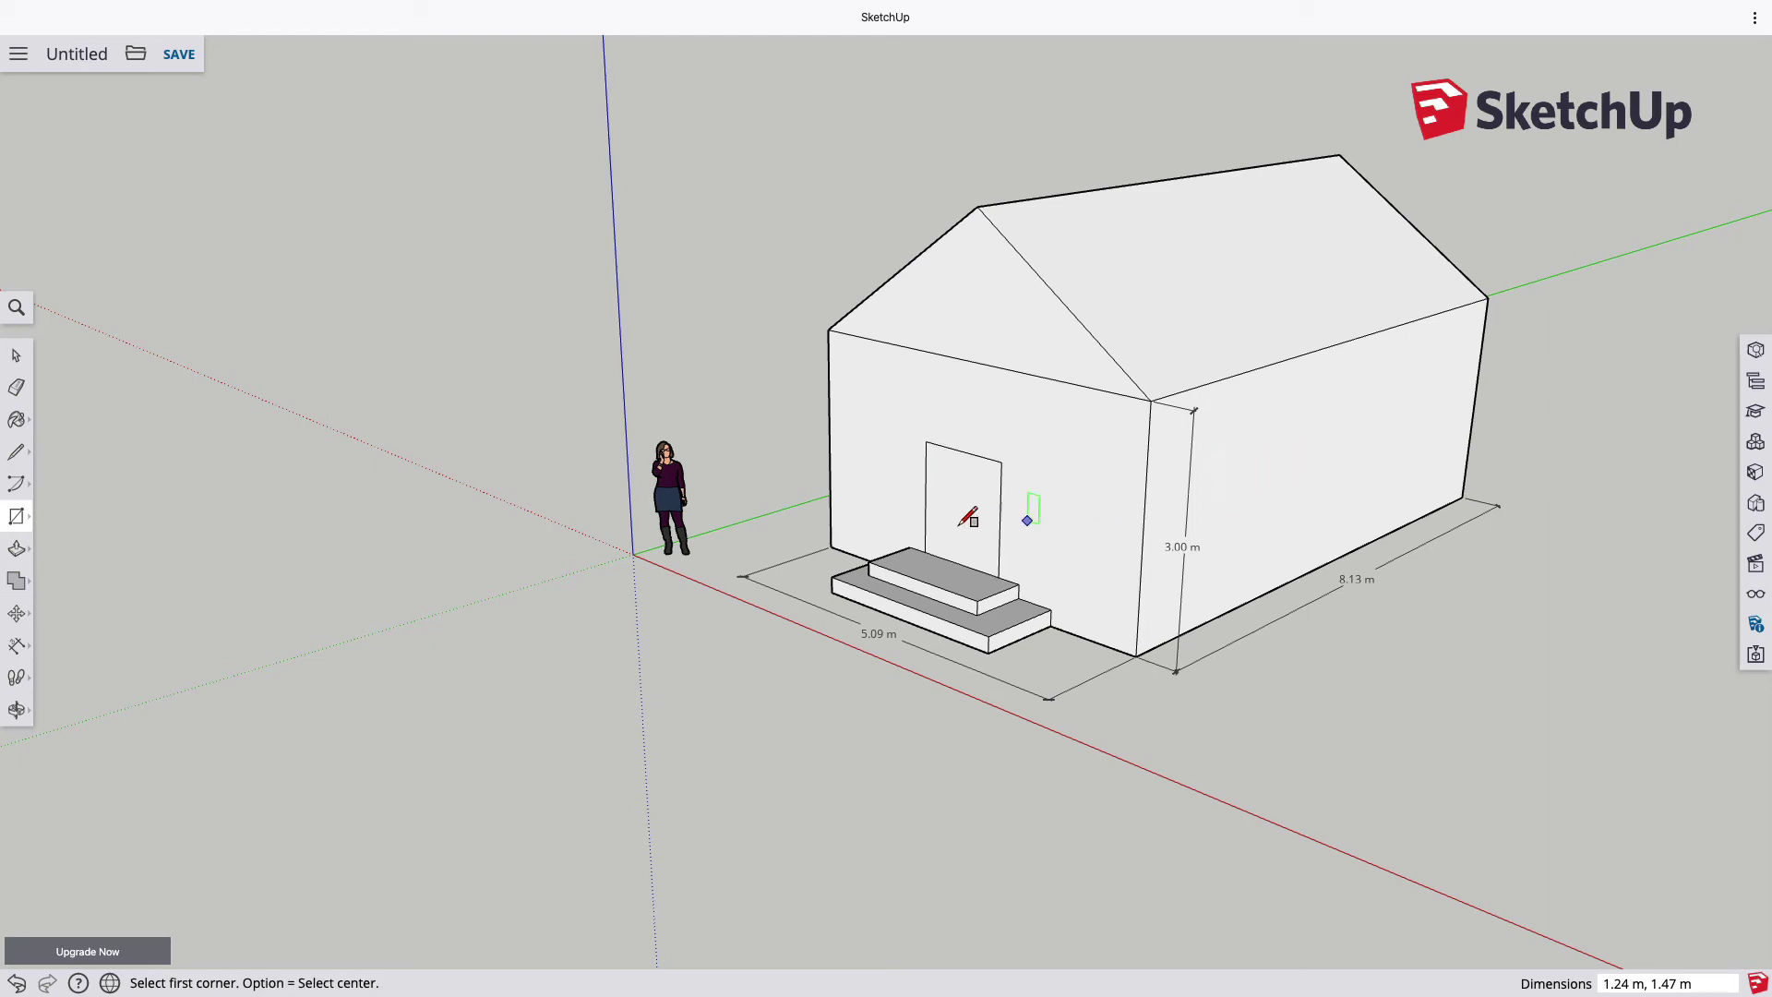
key("o")
mouse_move(1507, 470)
left_mouse_down()
mouse_move(1550, 479)
mouse_move(1214, 487)
mouse_move(1159, 387)
mouse_move(1222, 344)
left_mouse_up()
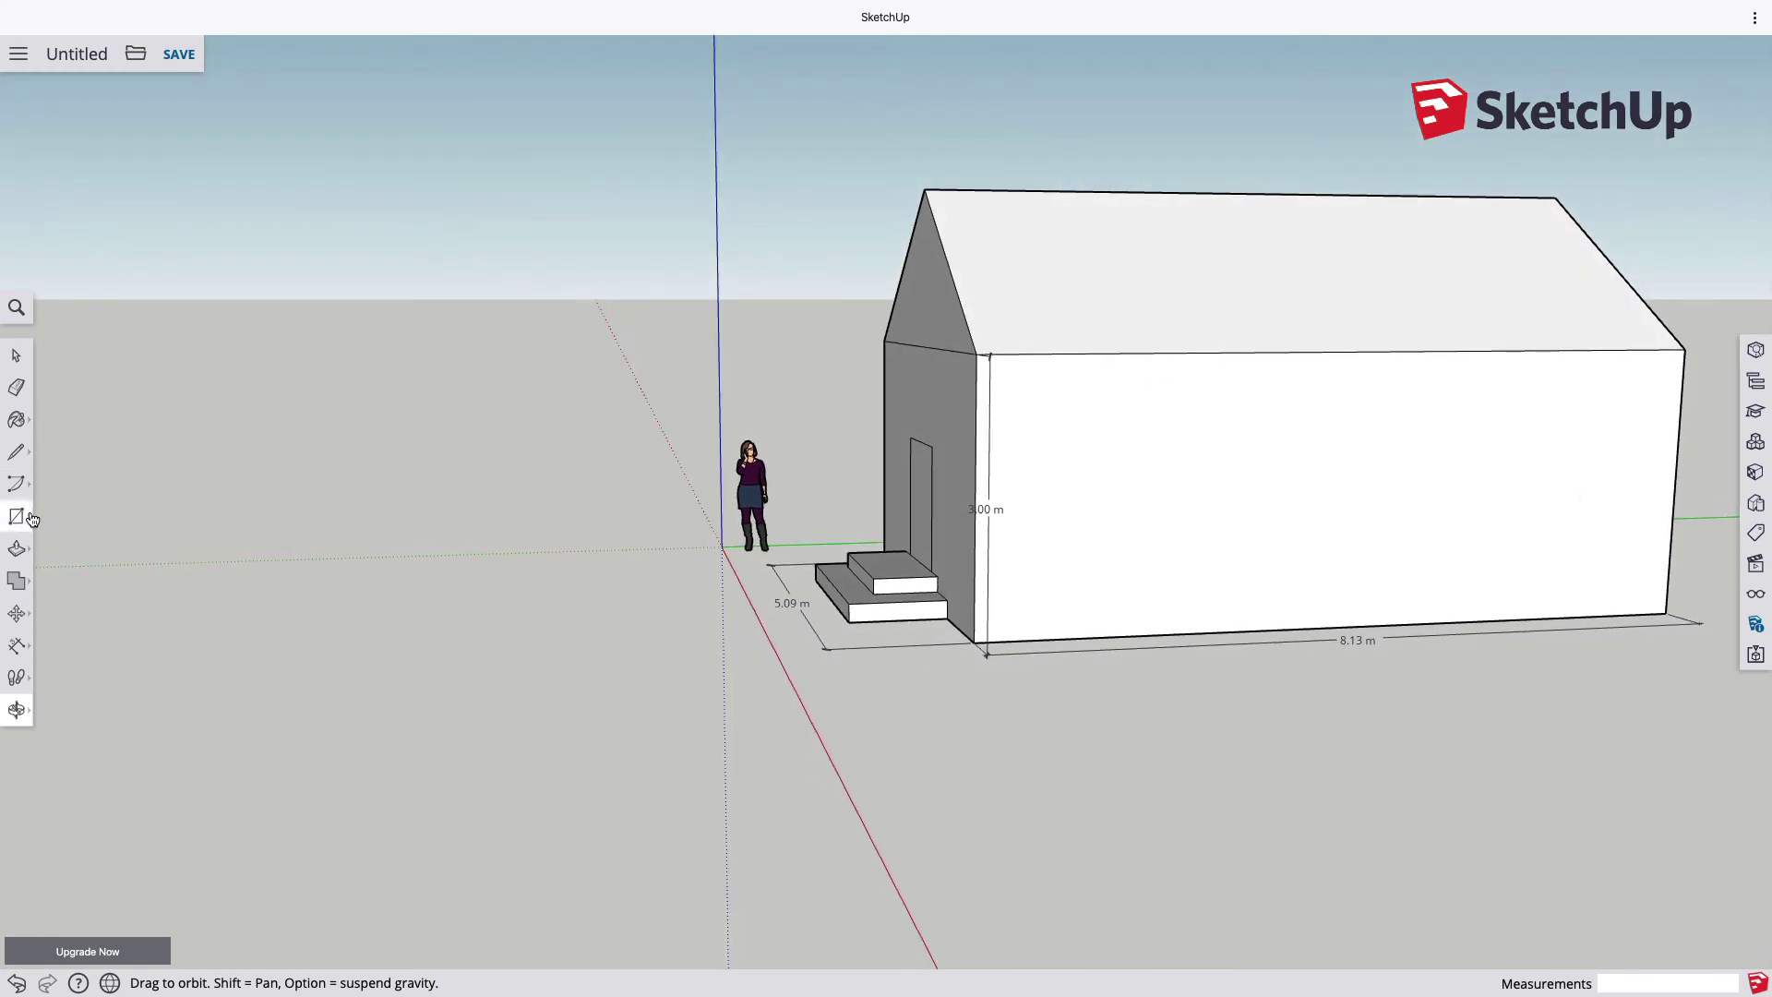
Draw two level window rectangles side by side on the house's long side wall.
left_click(32, 519)
left_click(60, 444)
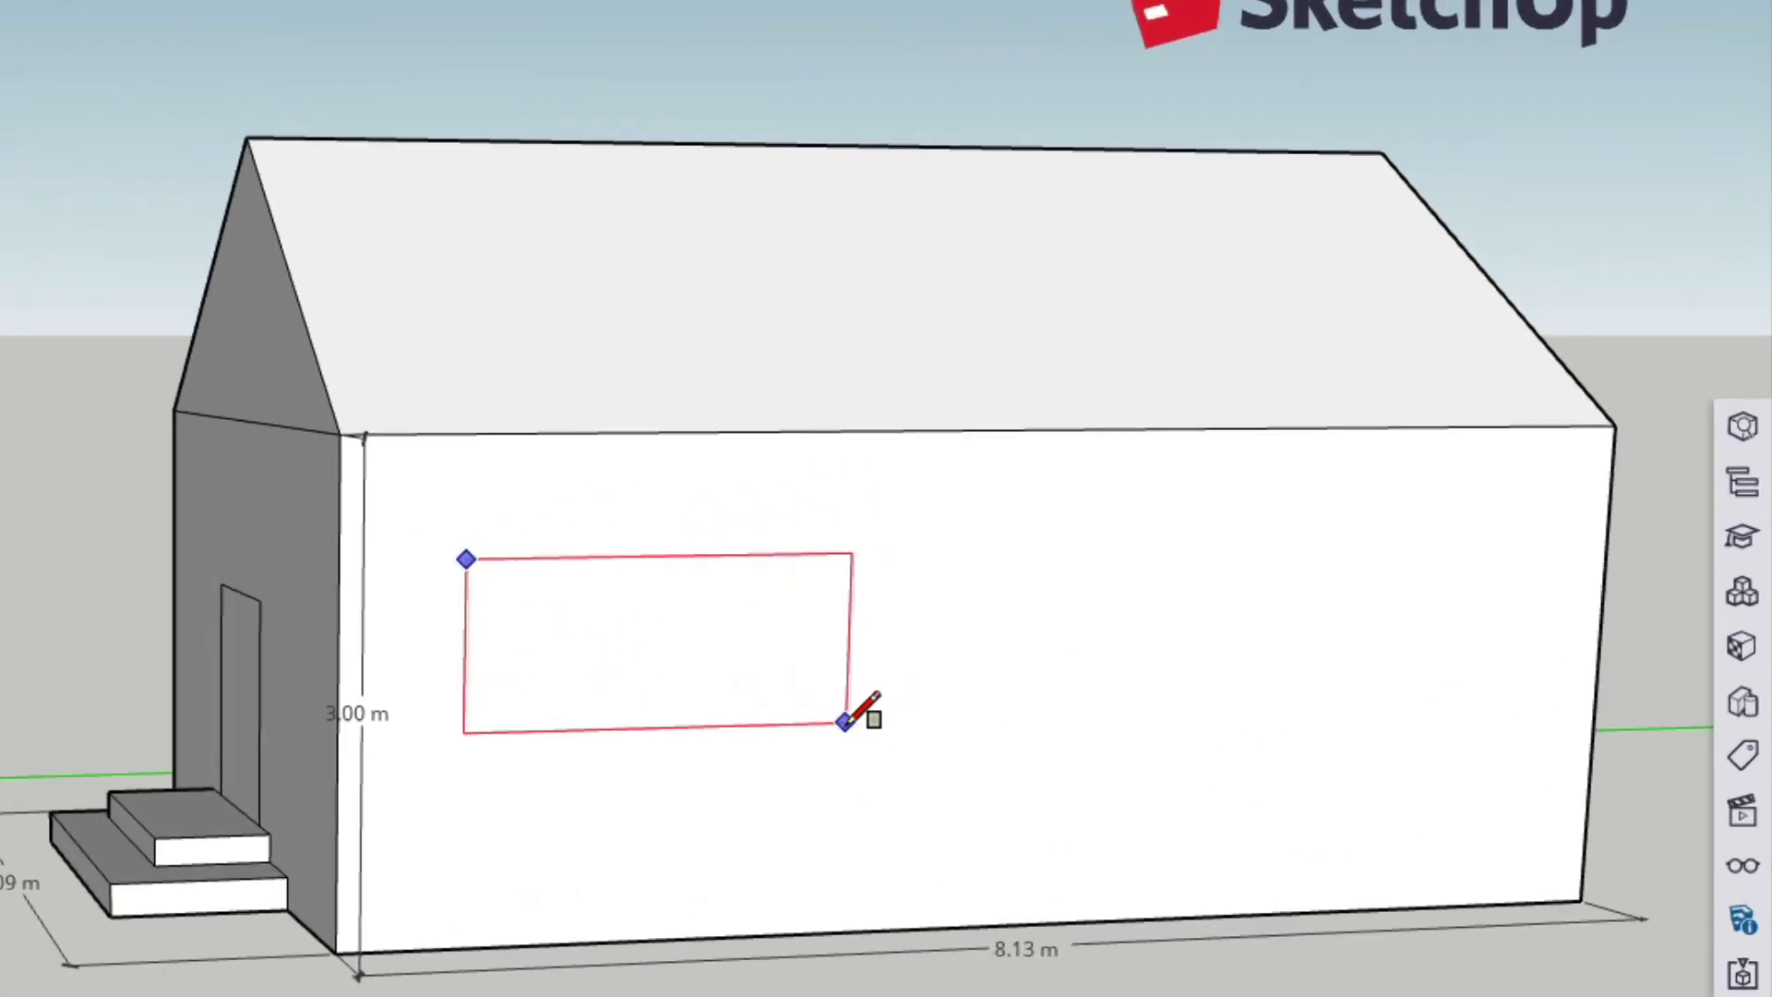
left_click(848, 725)
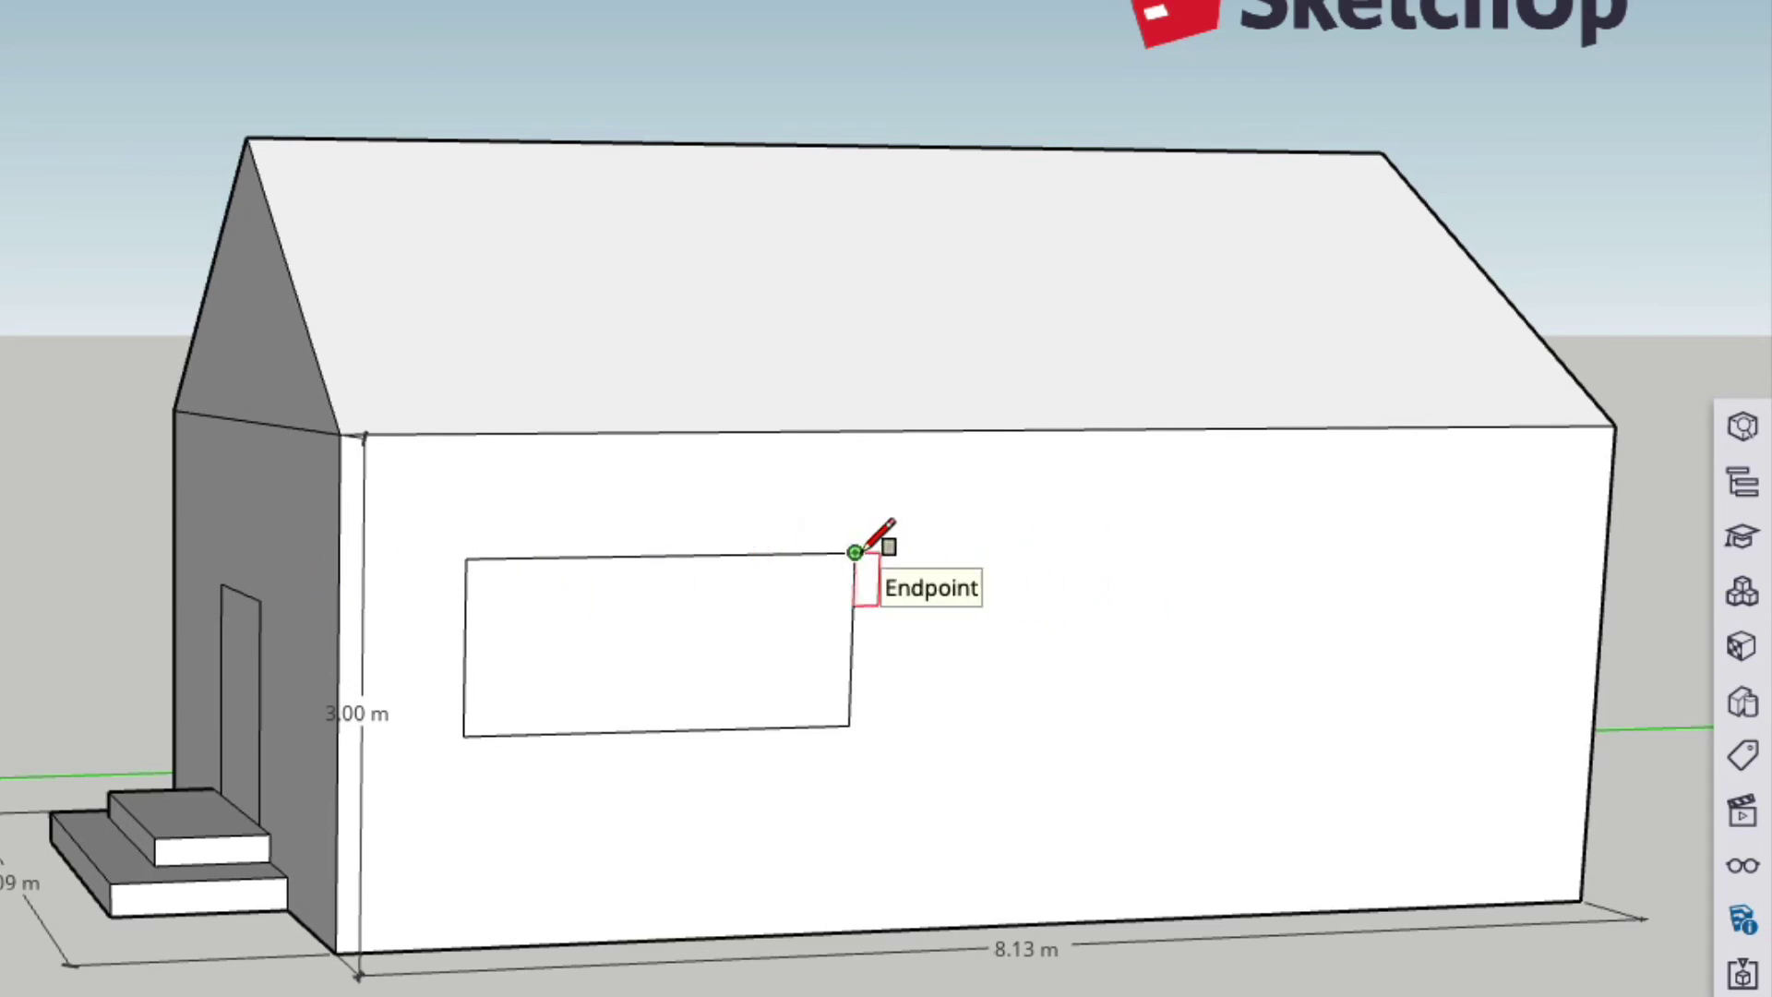
left_click(855, 552)
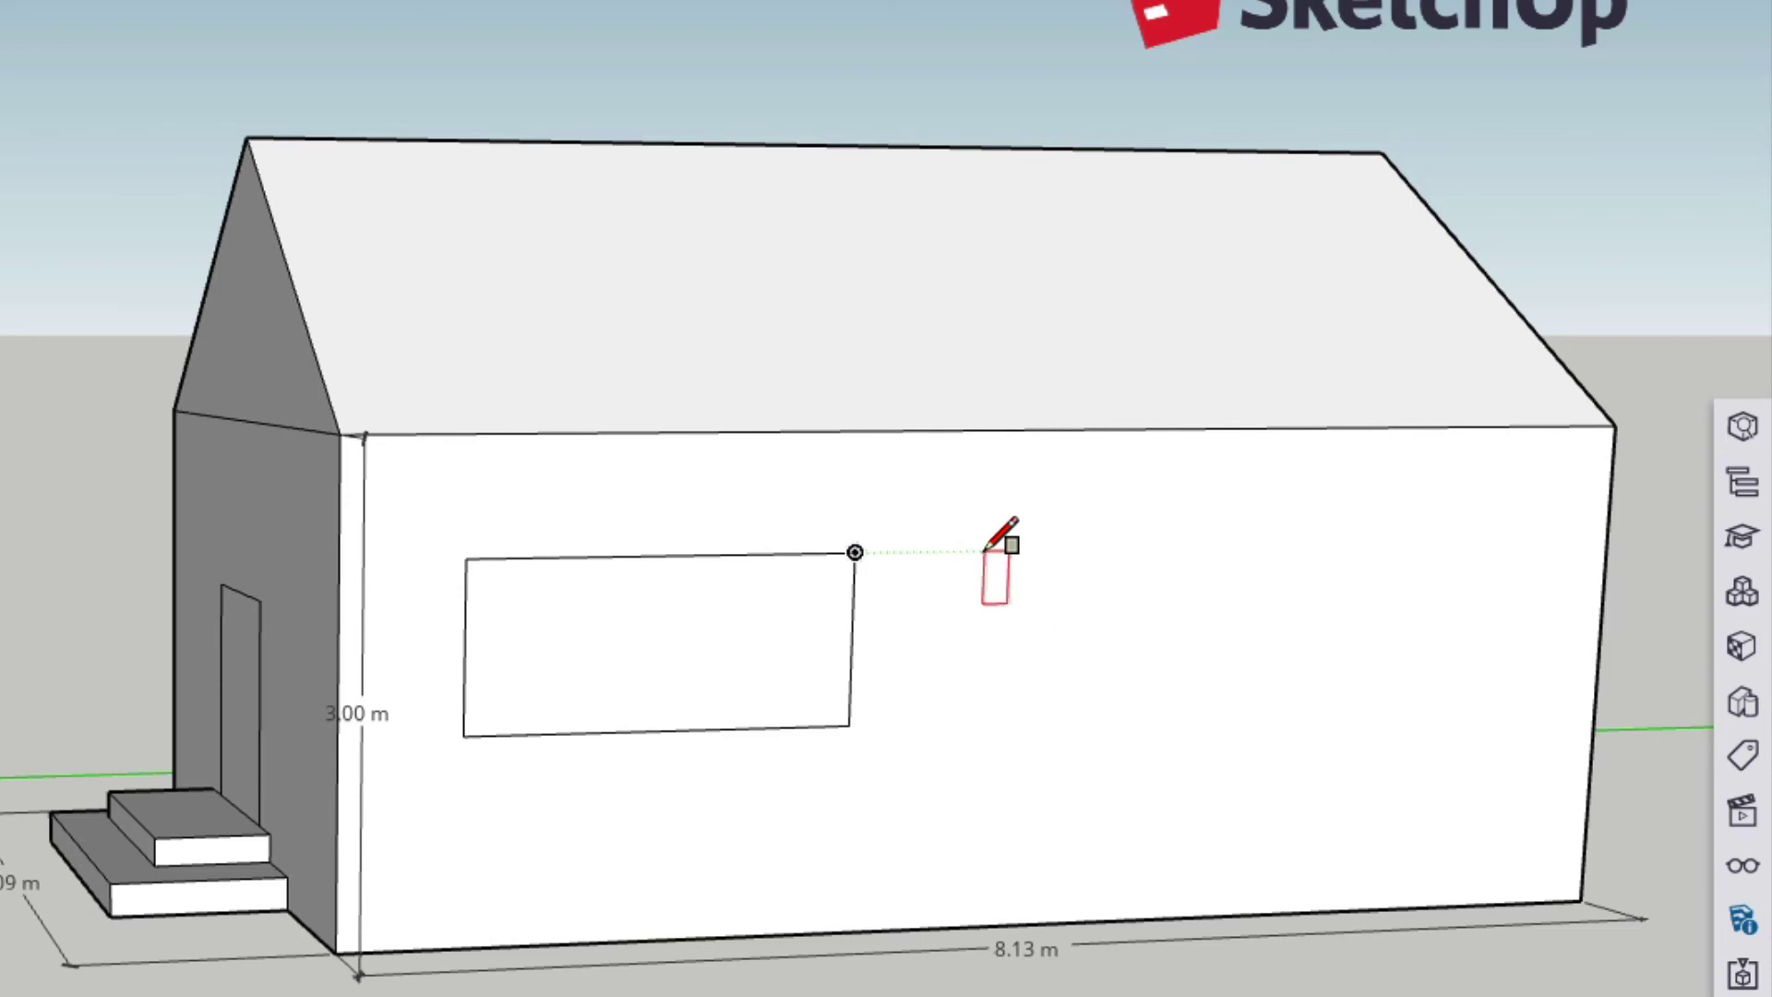
left_click(987, 552)
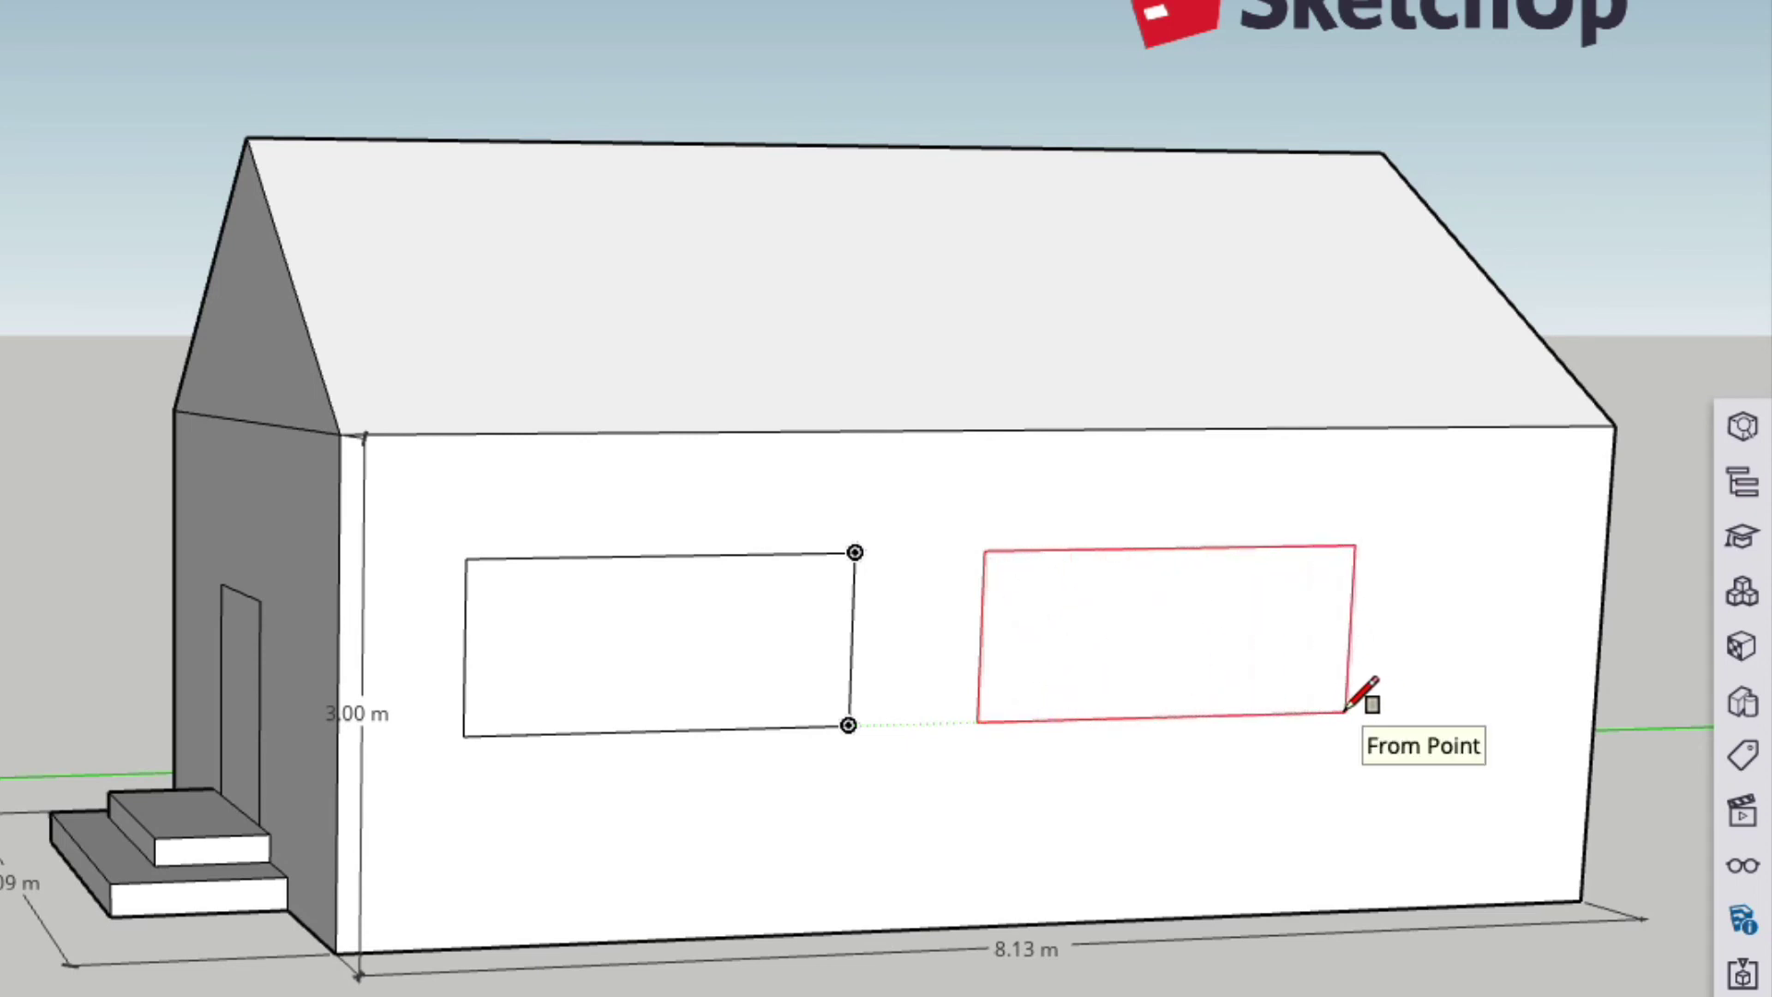
left_click(1345, 711)
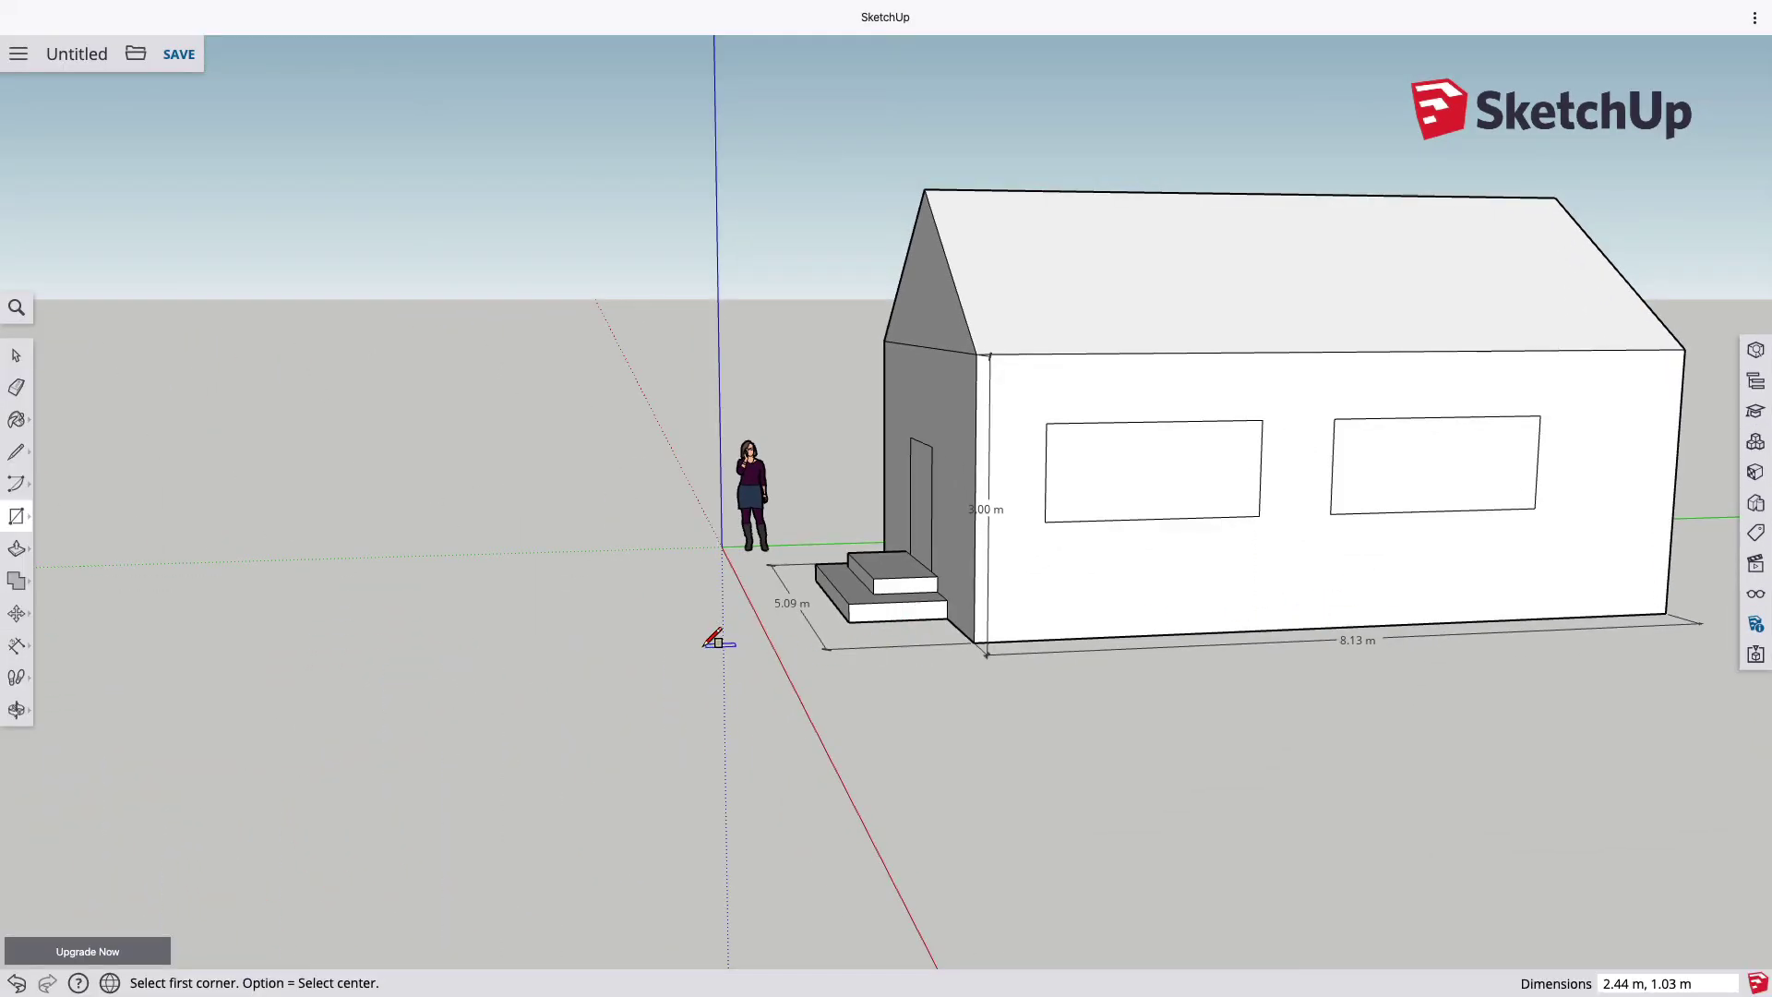
Delete the right window, left window and door faces to turn them into openings.
key("o")
left_click_drag(541, 491, 753, 499)
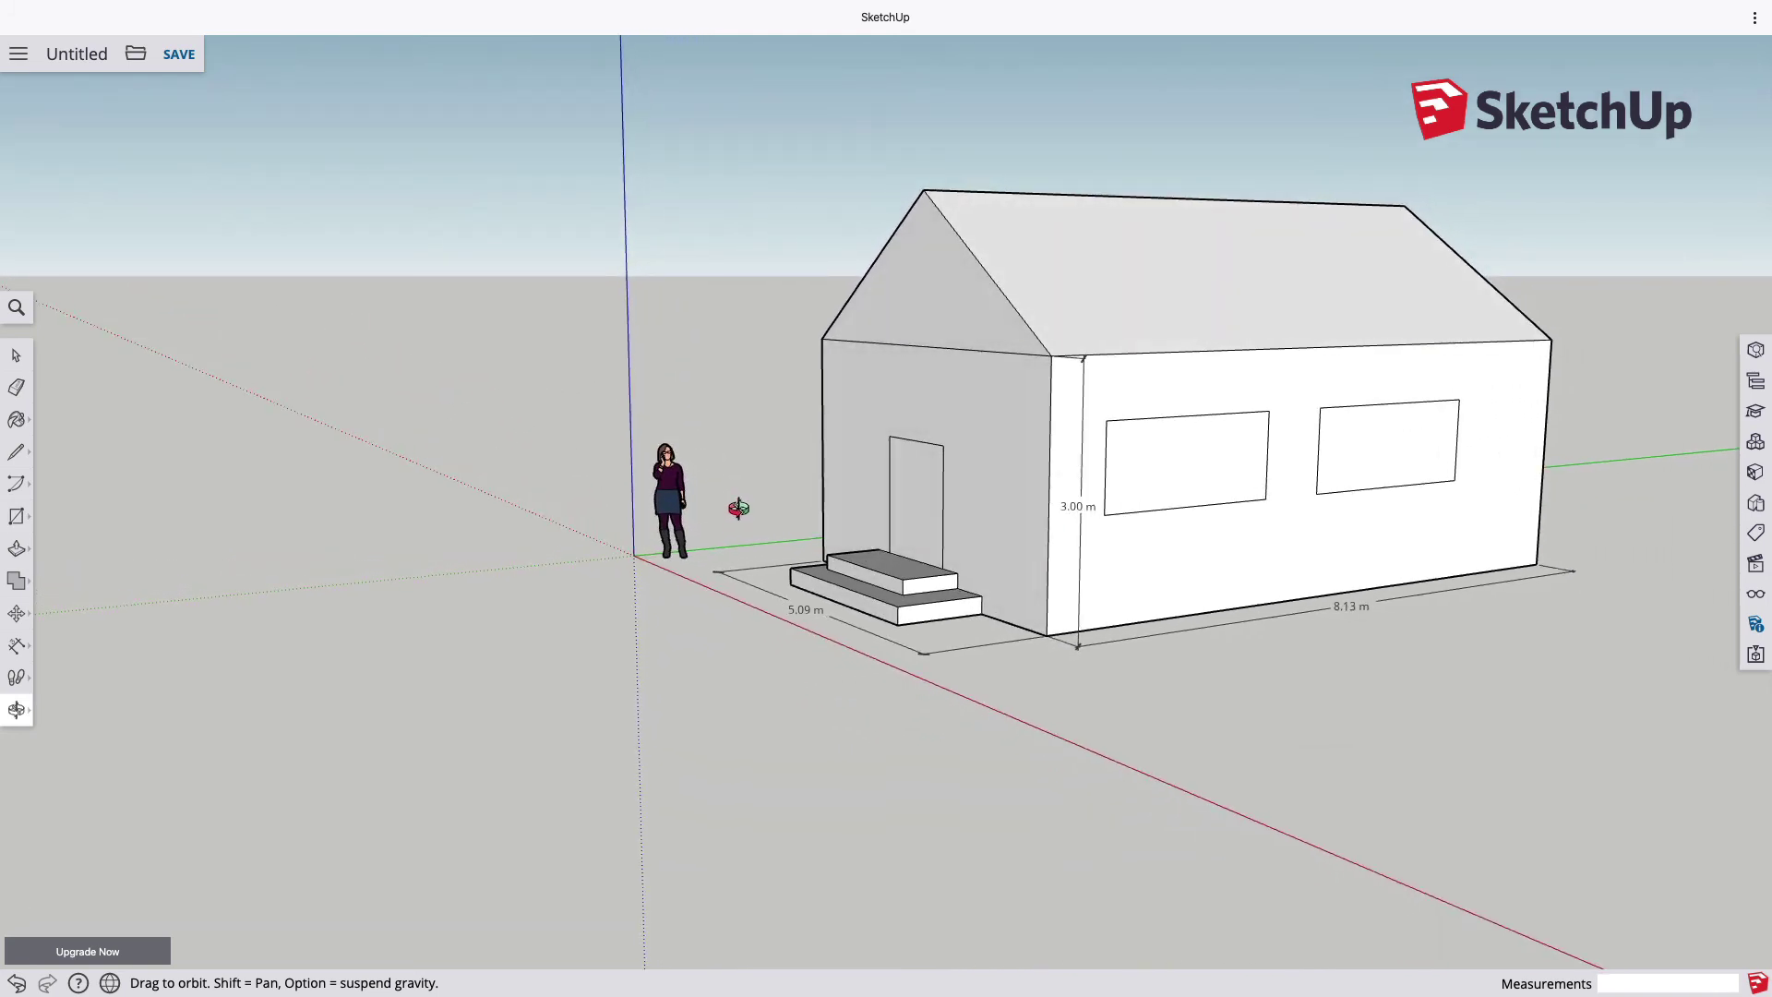
left_click(27, 365)
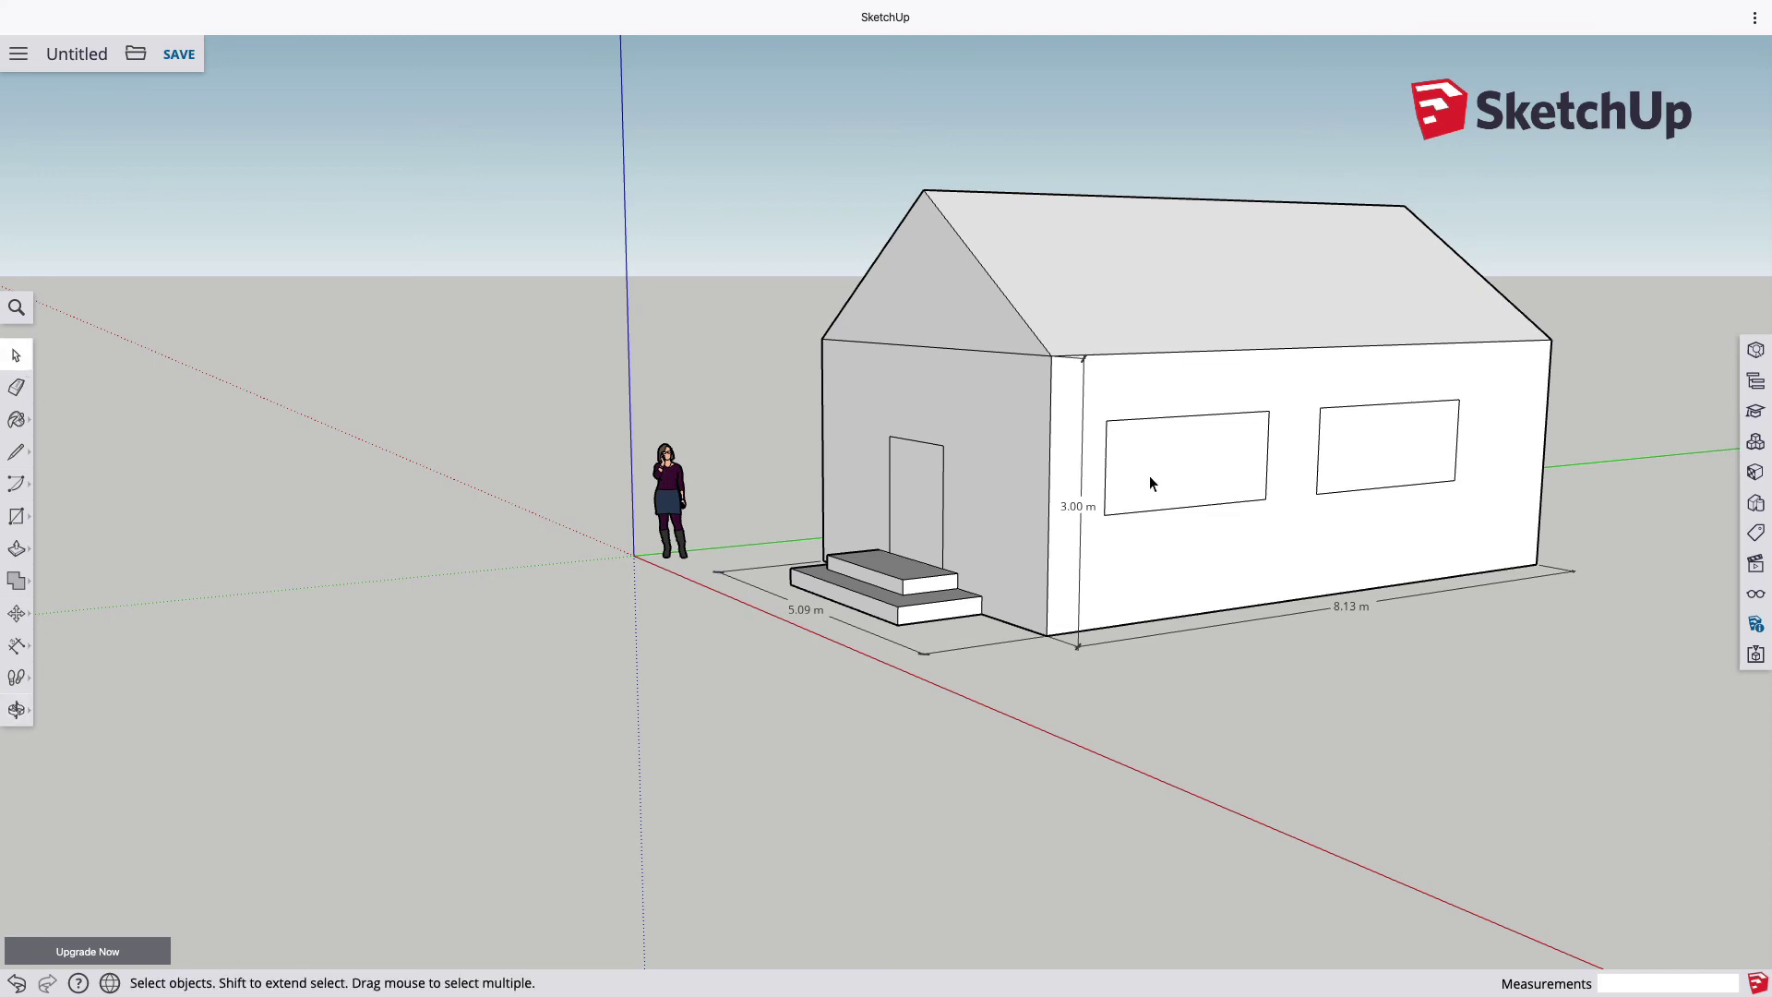
left_click(1408, 459)
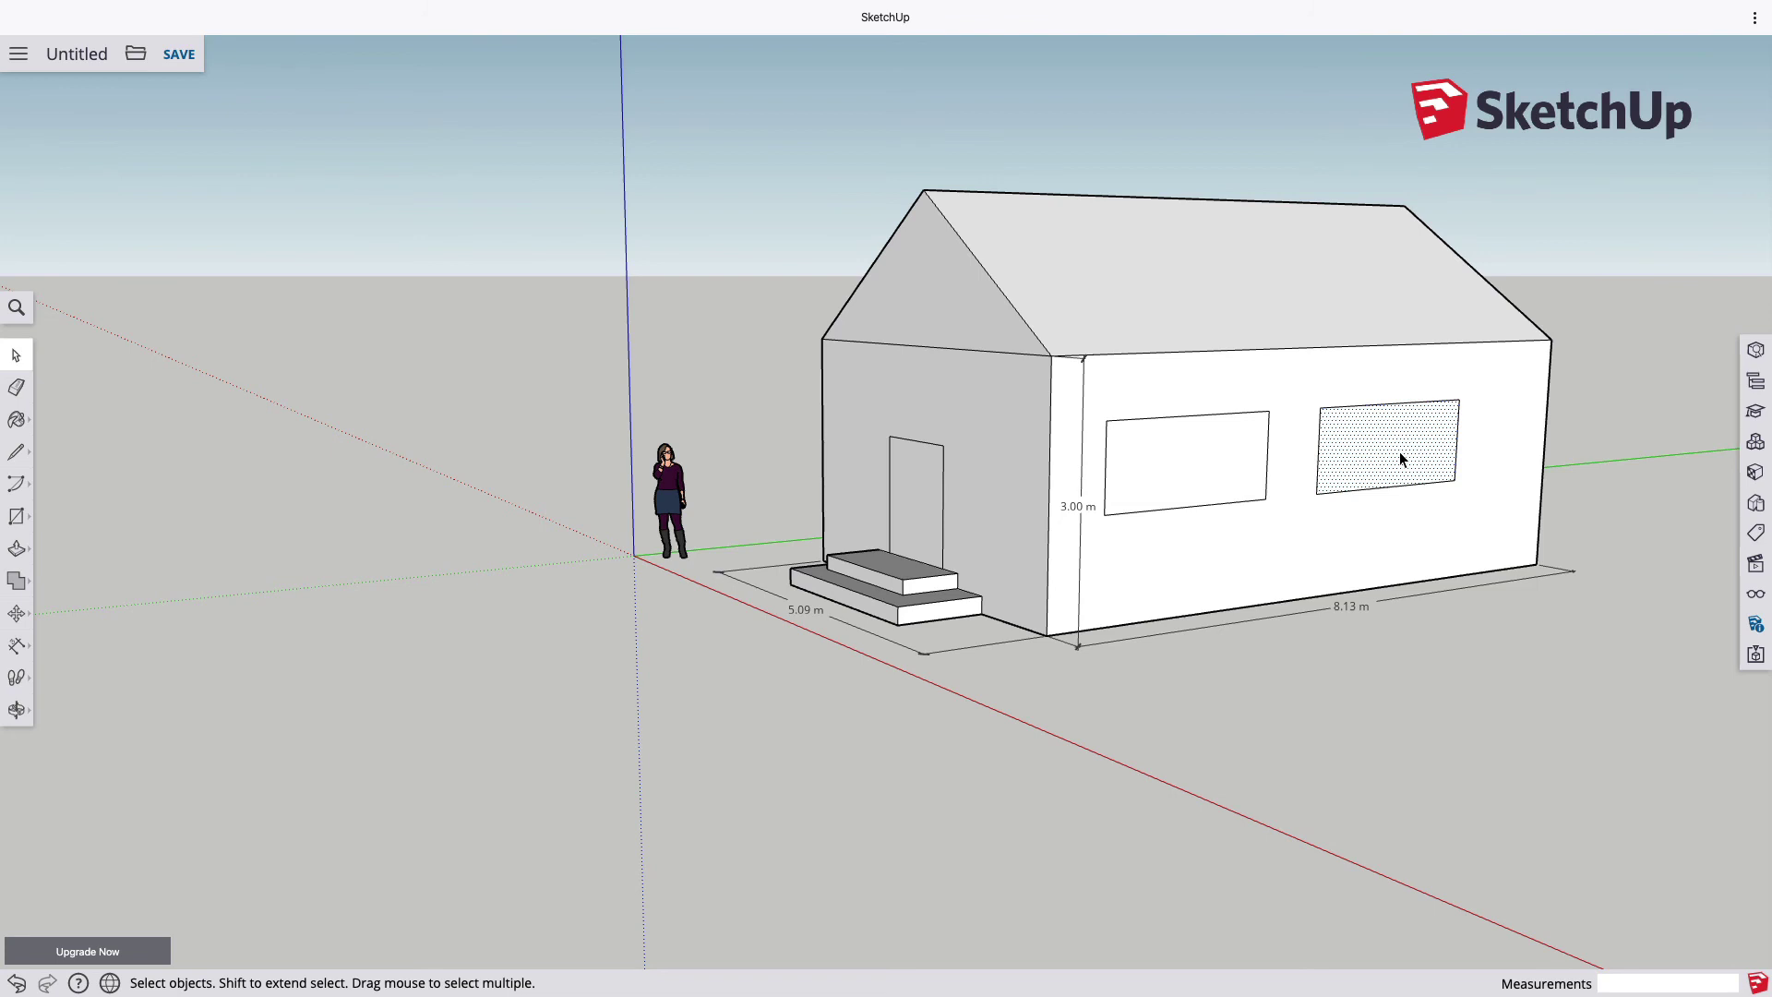
key("BackSpace")
left_click(1192, 458)
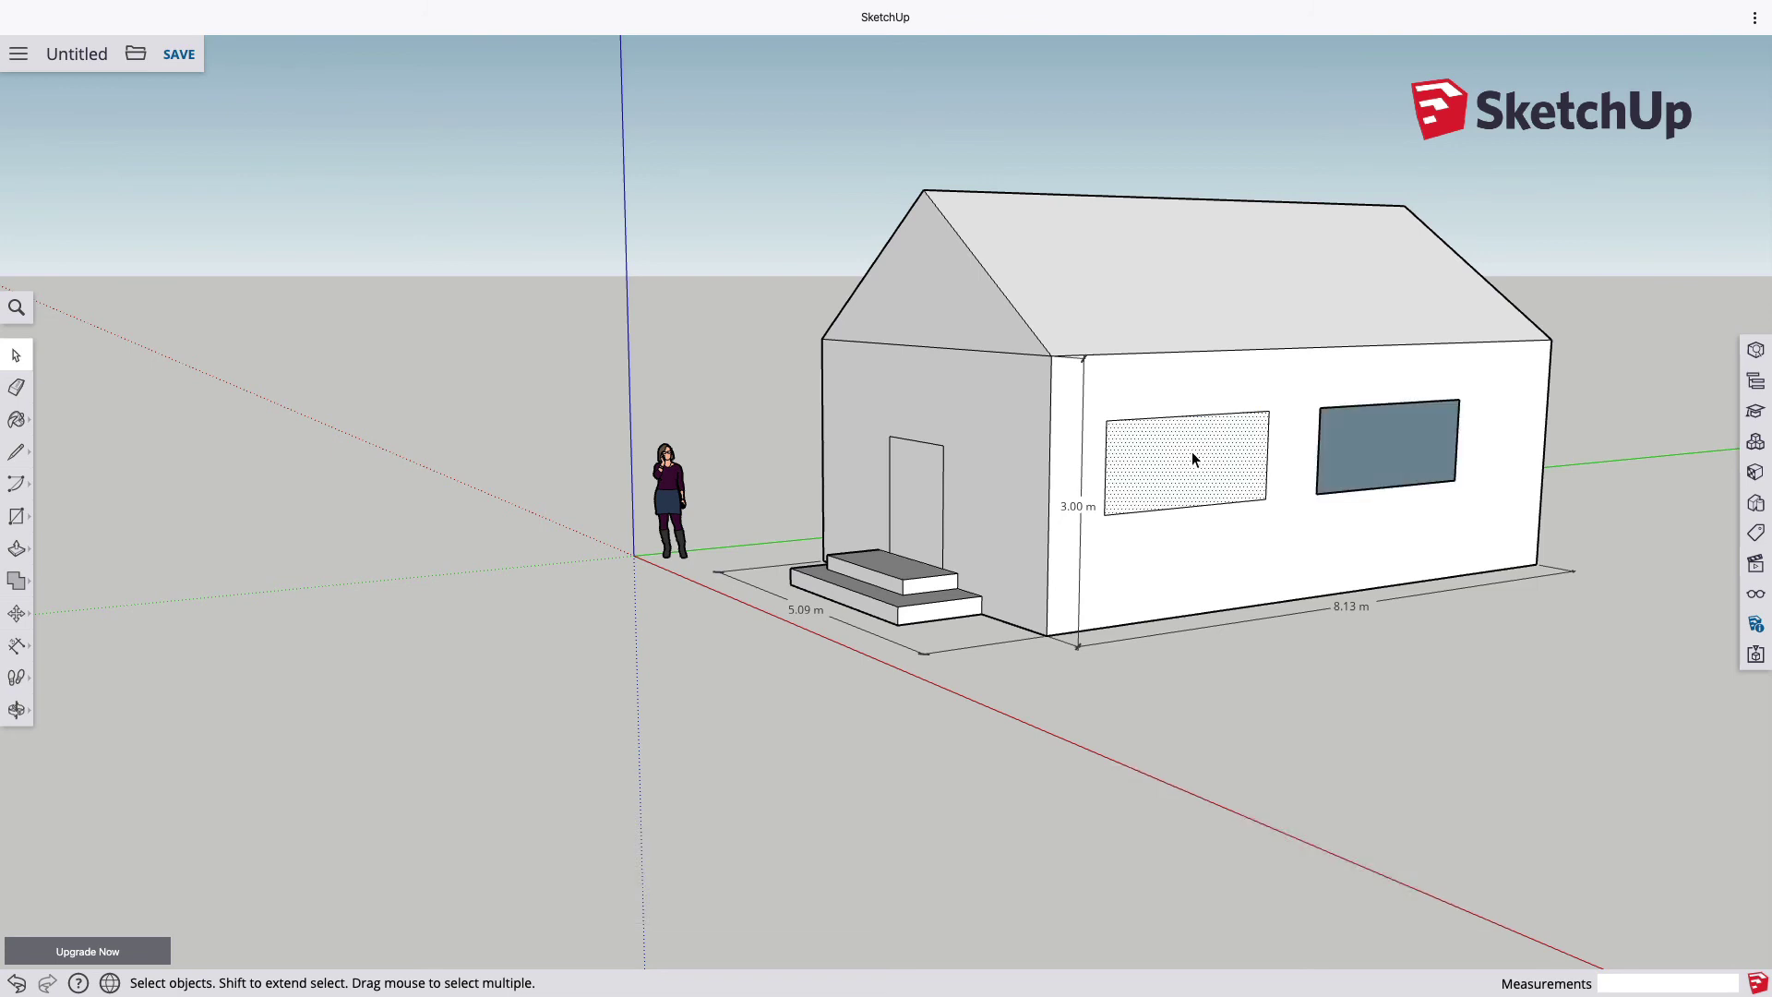
key("BackSpace")
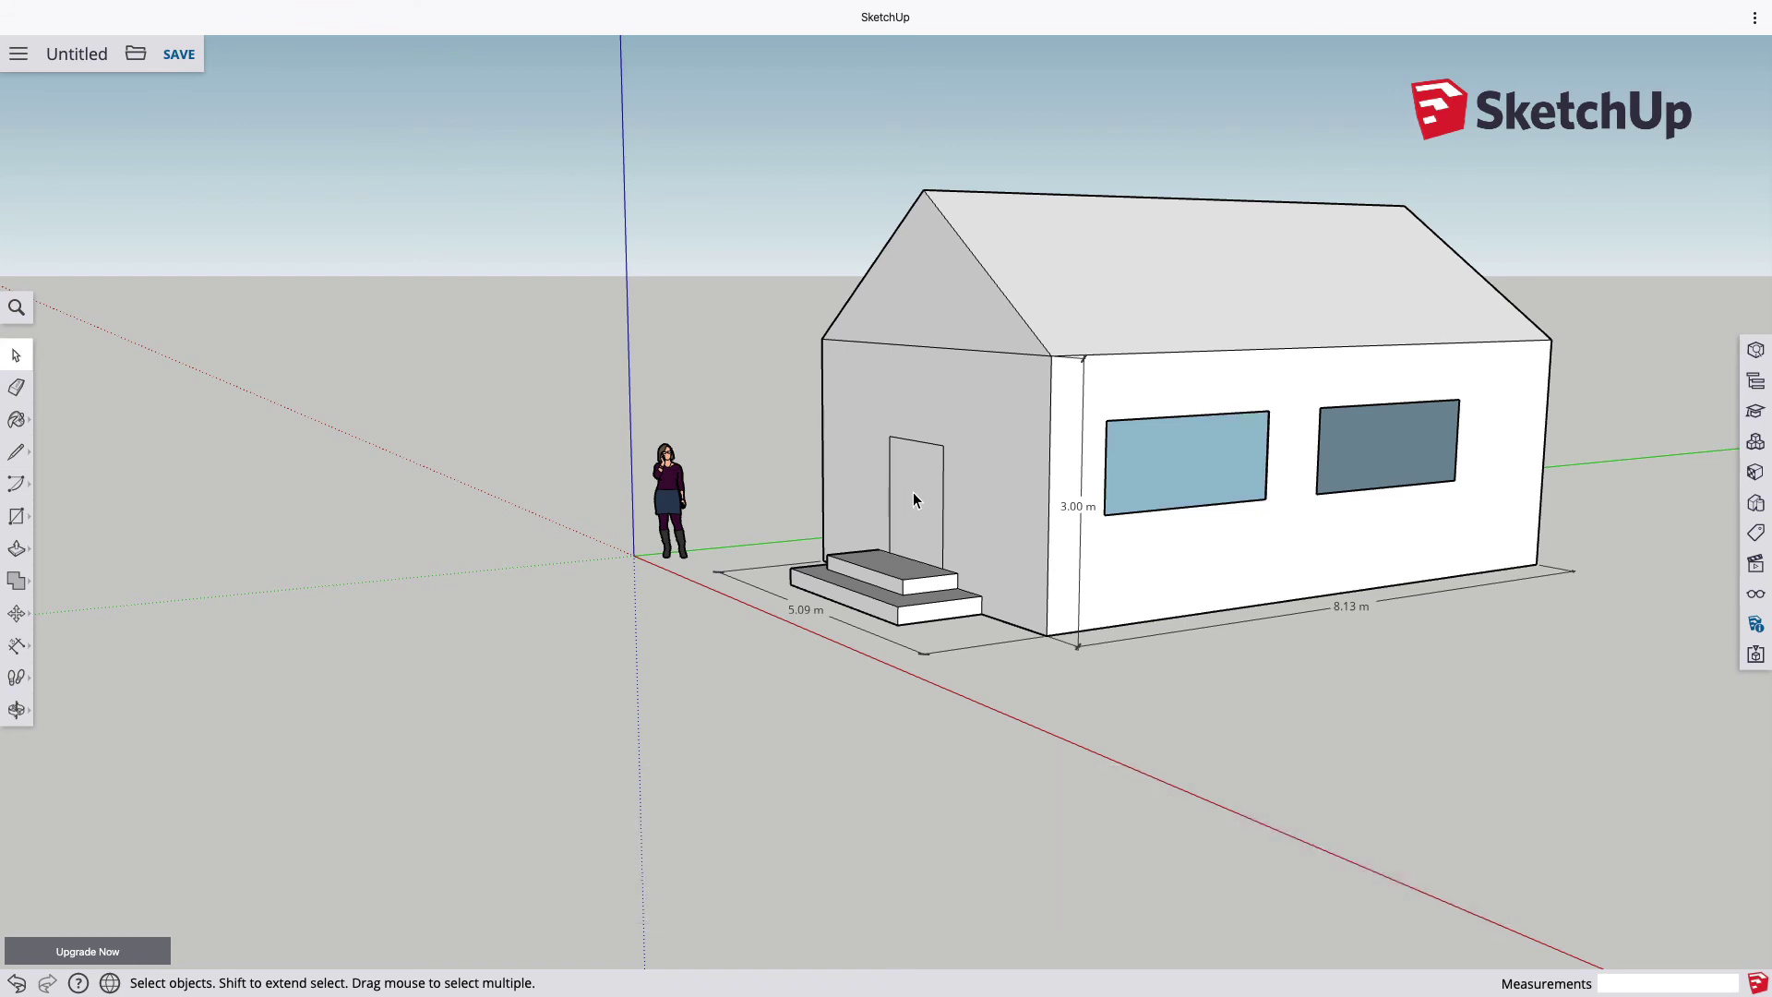
key("BackSpace")
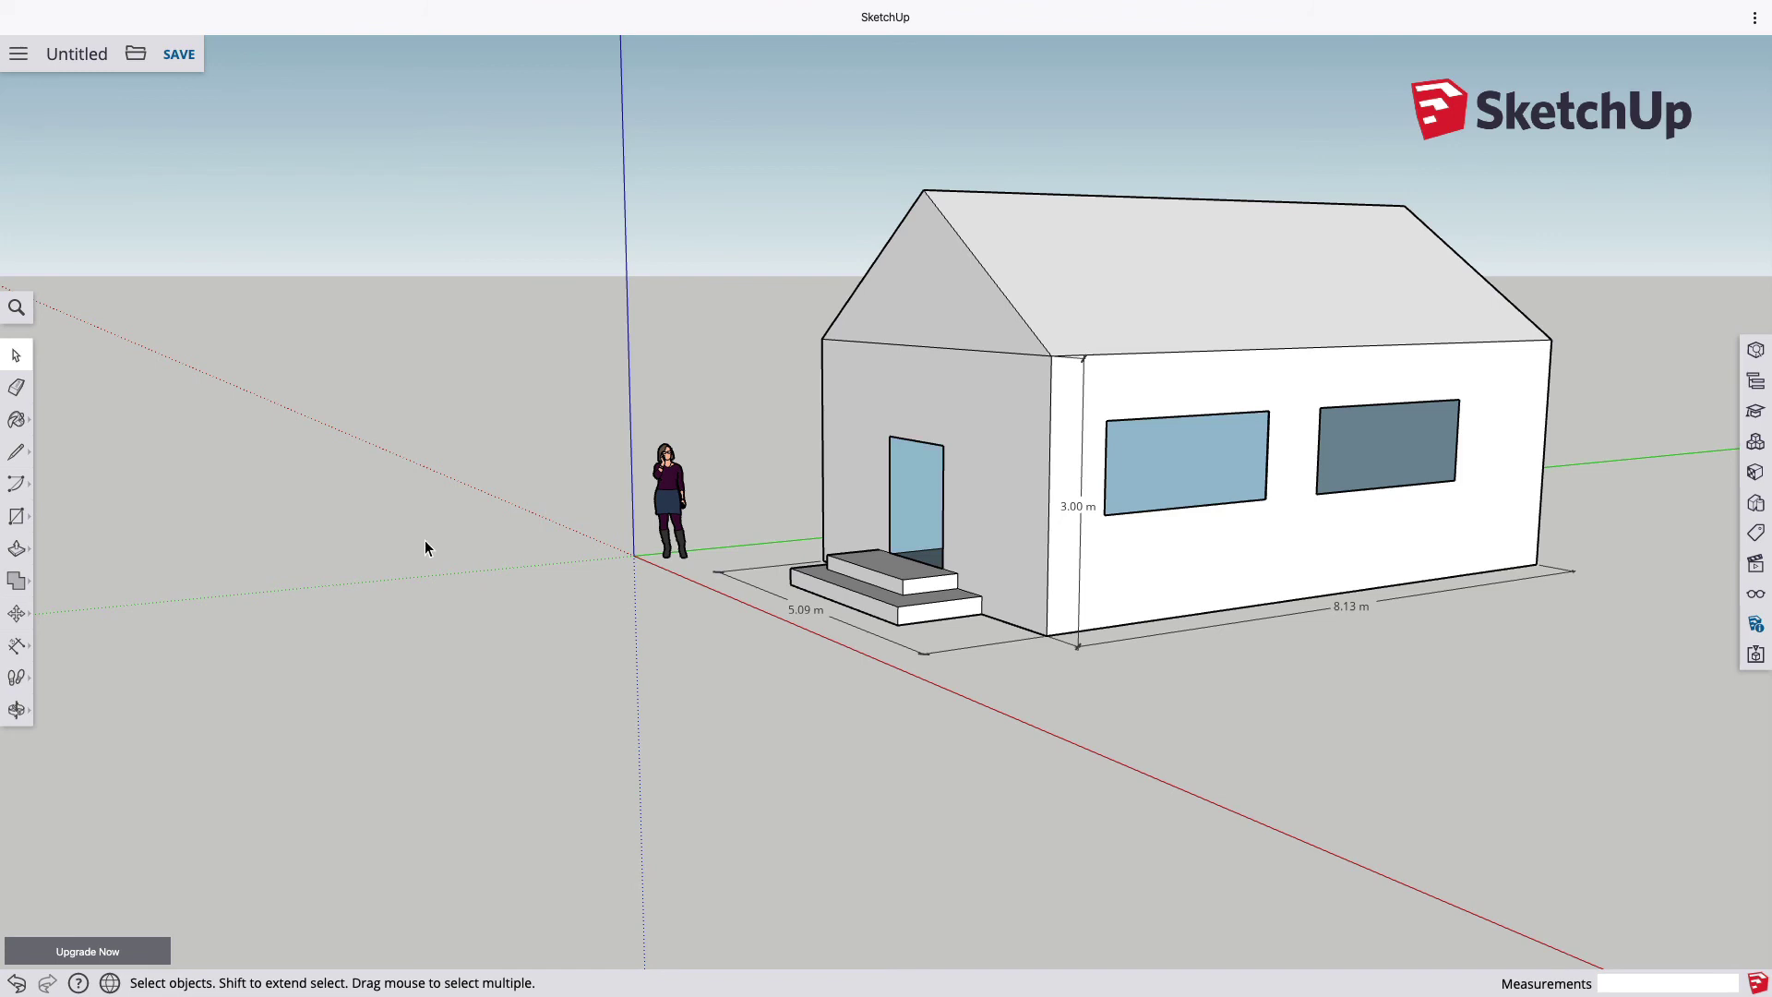
From a high view of the back, draw a small rectangle at the house's bottom corner.
key("o")
mouse_move(317, 397)
left_mouse_down()
mouse_move(862, 506)
mouse_move(582, 471)
mouse_move(800, 496)
mouse_move(692, 521)
mouse_move(1172, 535)
left_mouse_up()
mouse_move(1034, 749)
left_mouse_down()
mouse_move(1079, 818)
mouse_move(1175, 772)
mouse_move(1024, 706)
left_mouse_up()
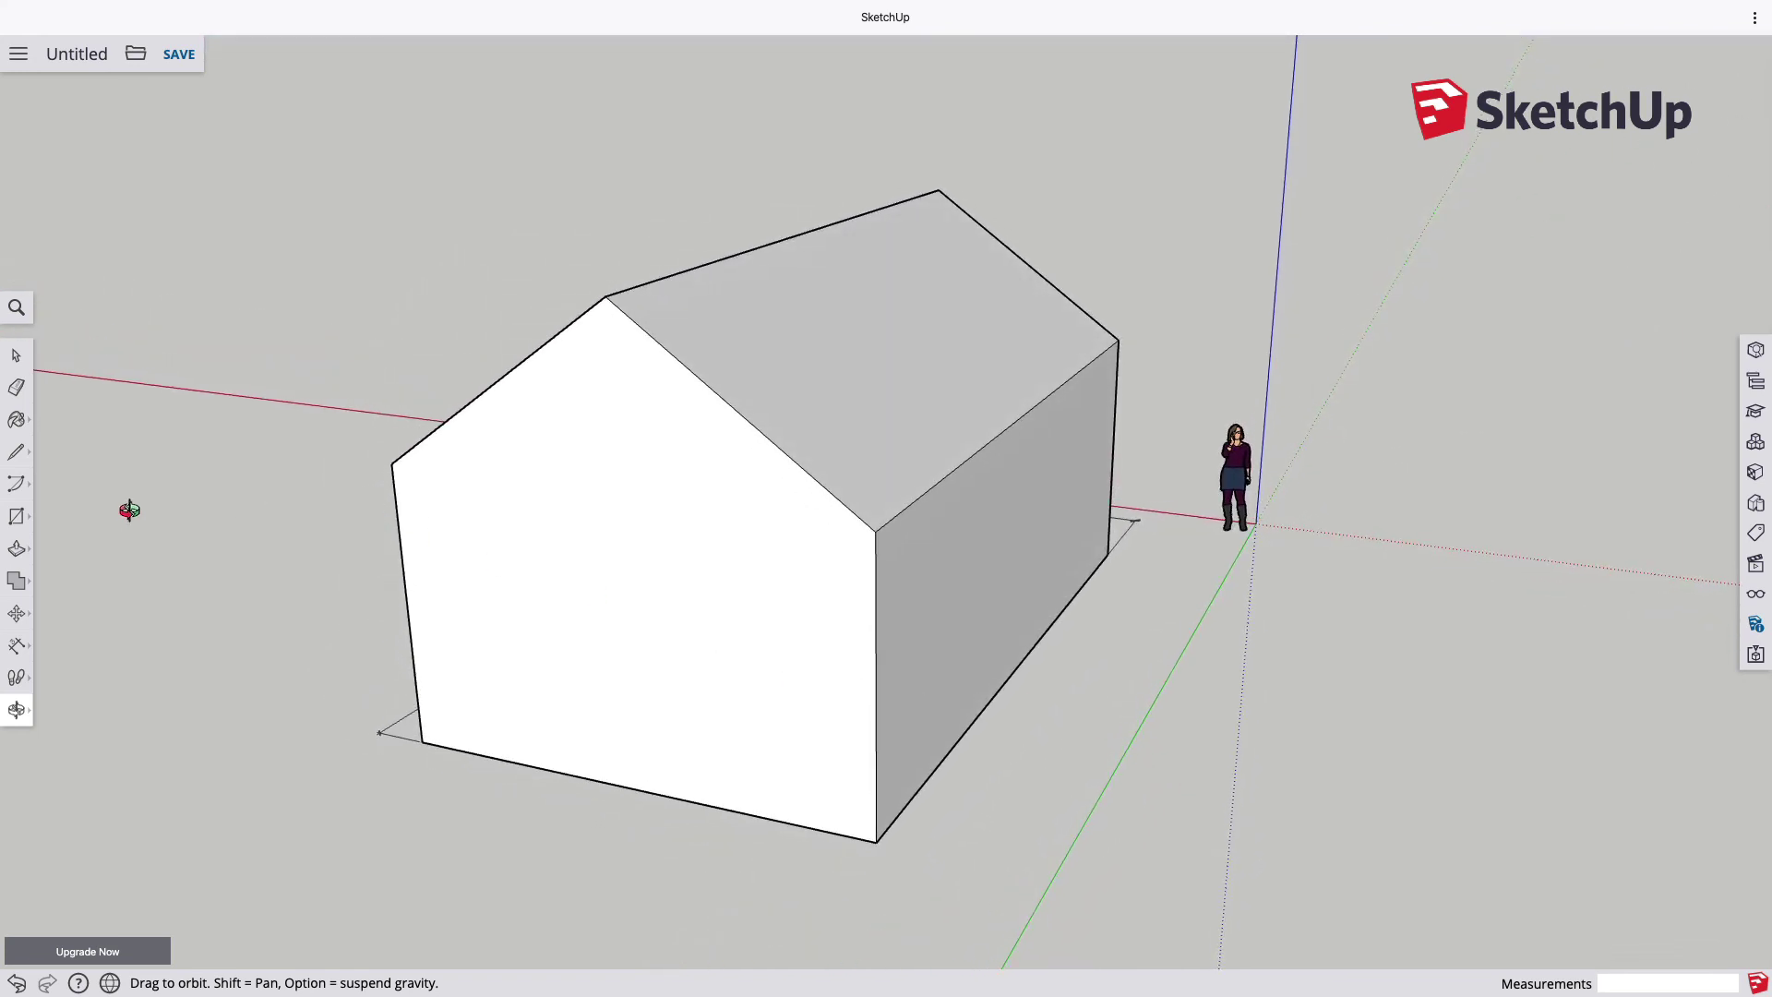
left_click(21, 526)
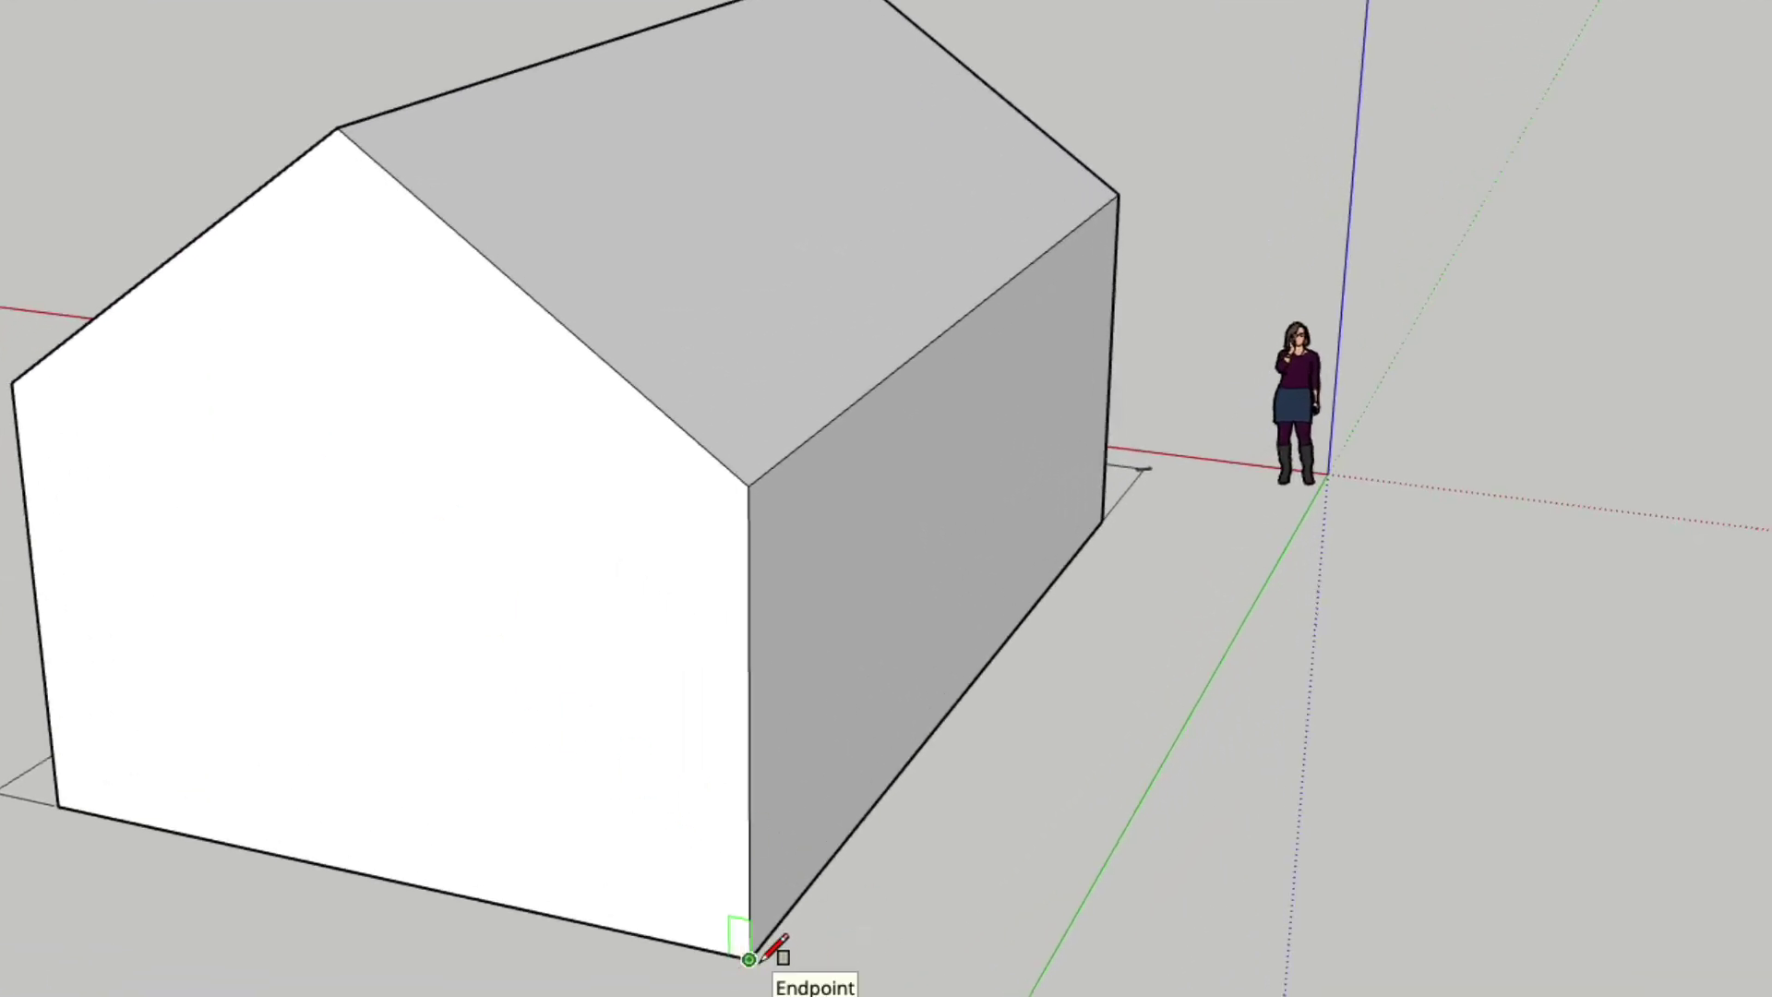
left_click(749, 959)
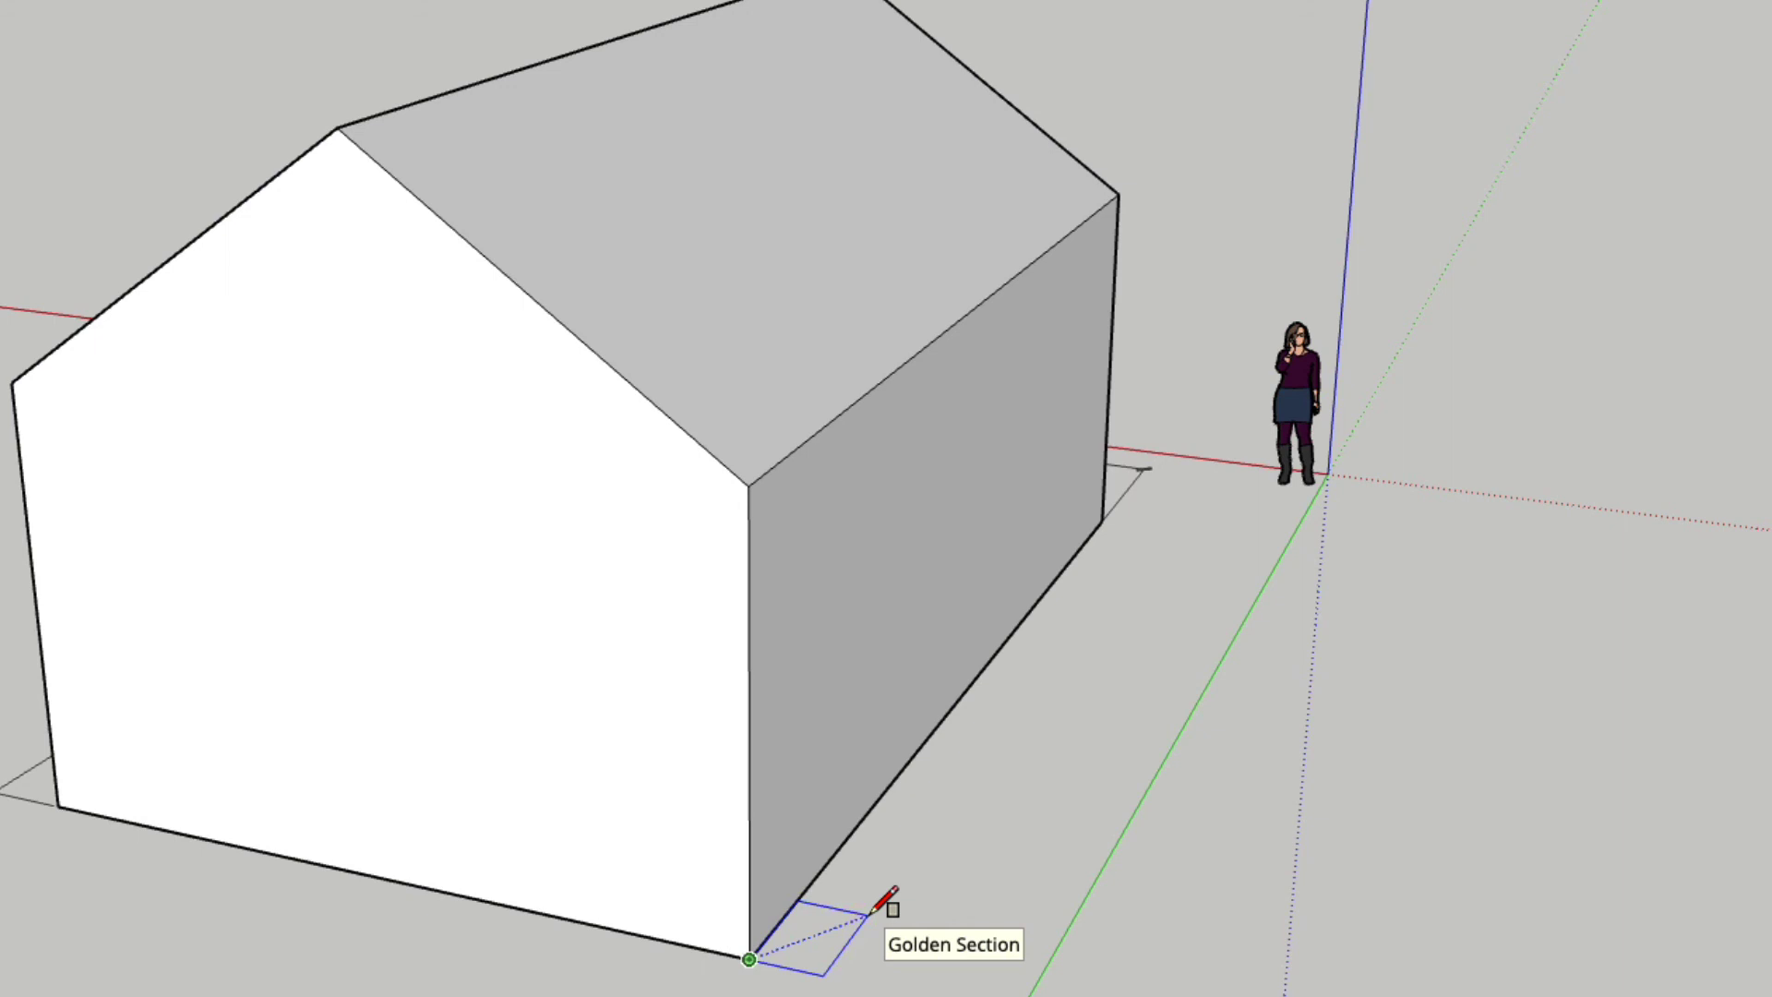
left_click(870, 913)
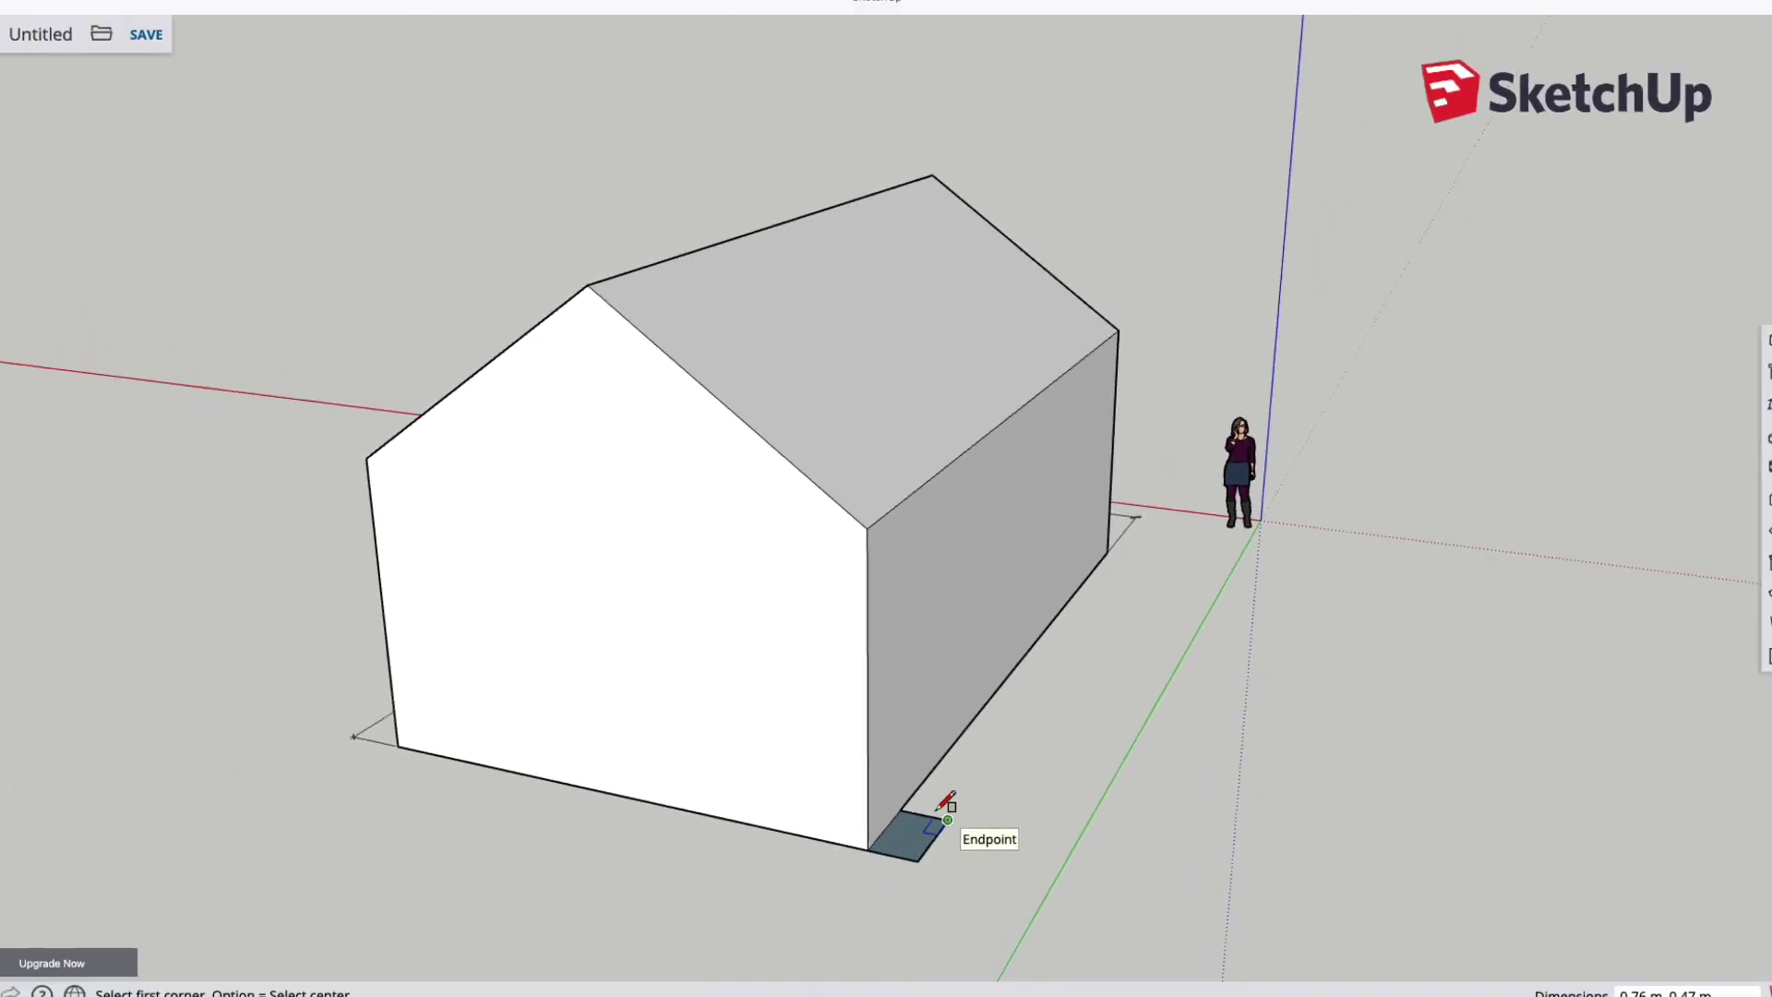
Push/pull the small rectangle up 5.47 m, above the roof, to form the chimney.
left_click(18, 551)
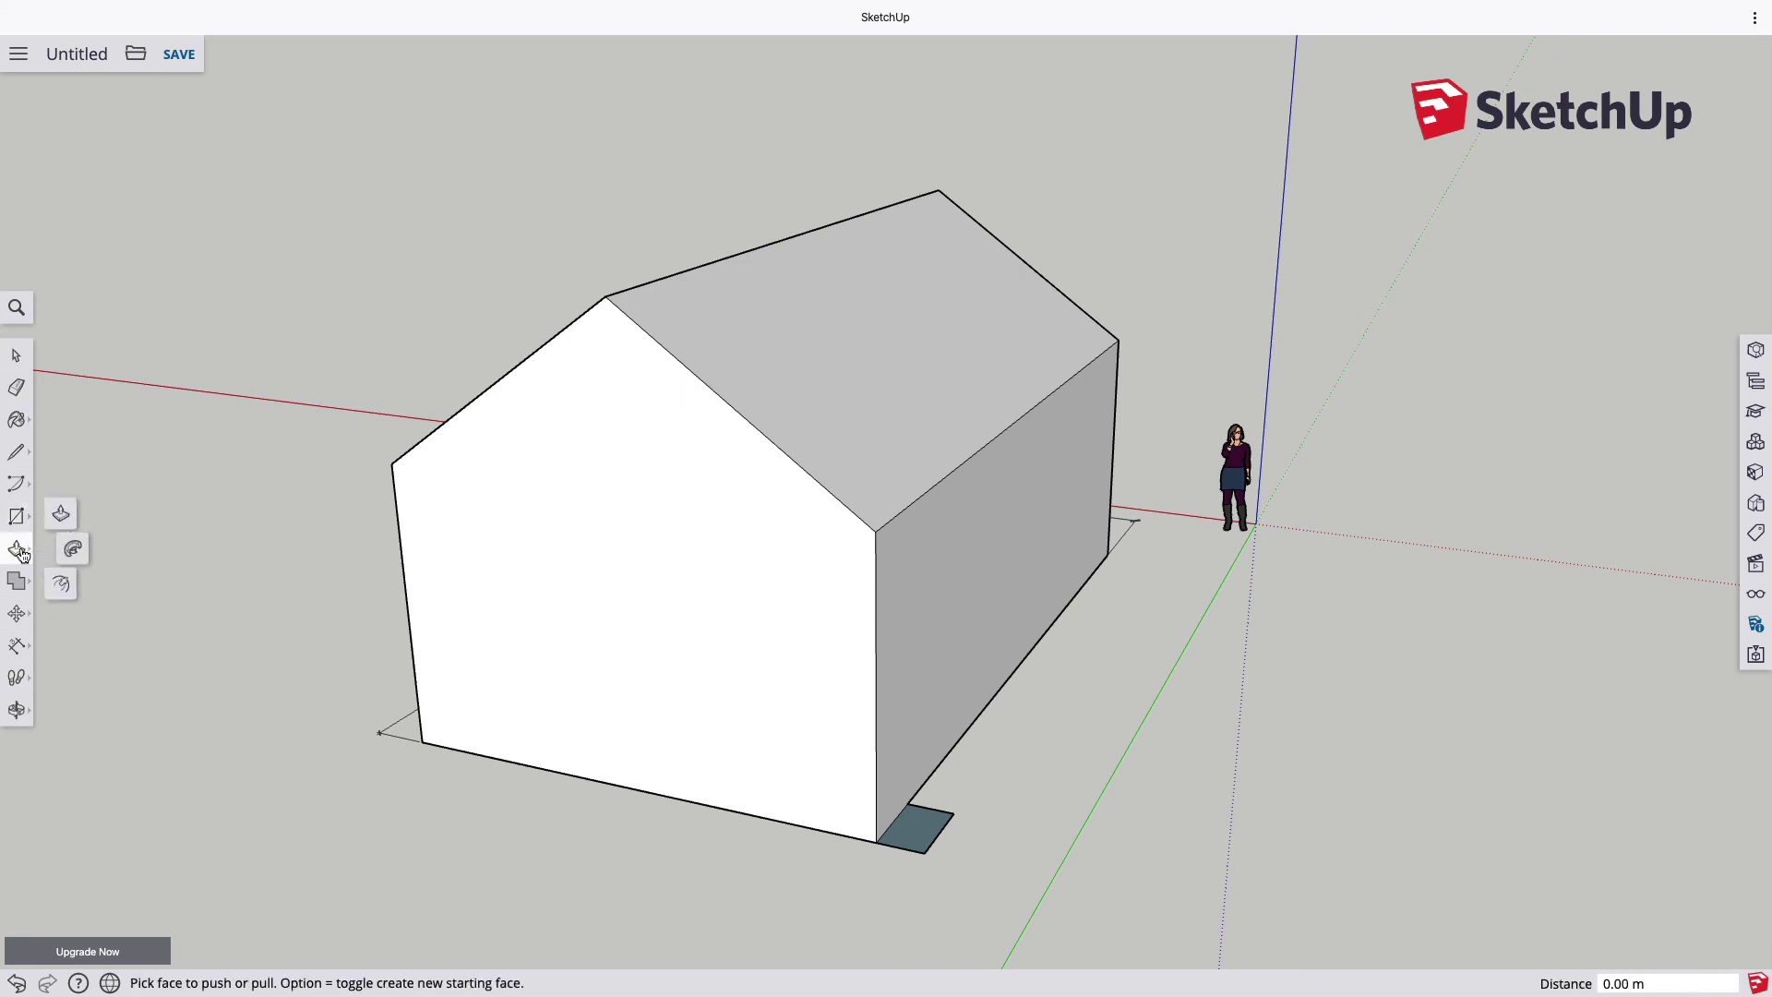
left_click(64, 513)
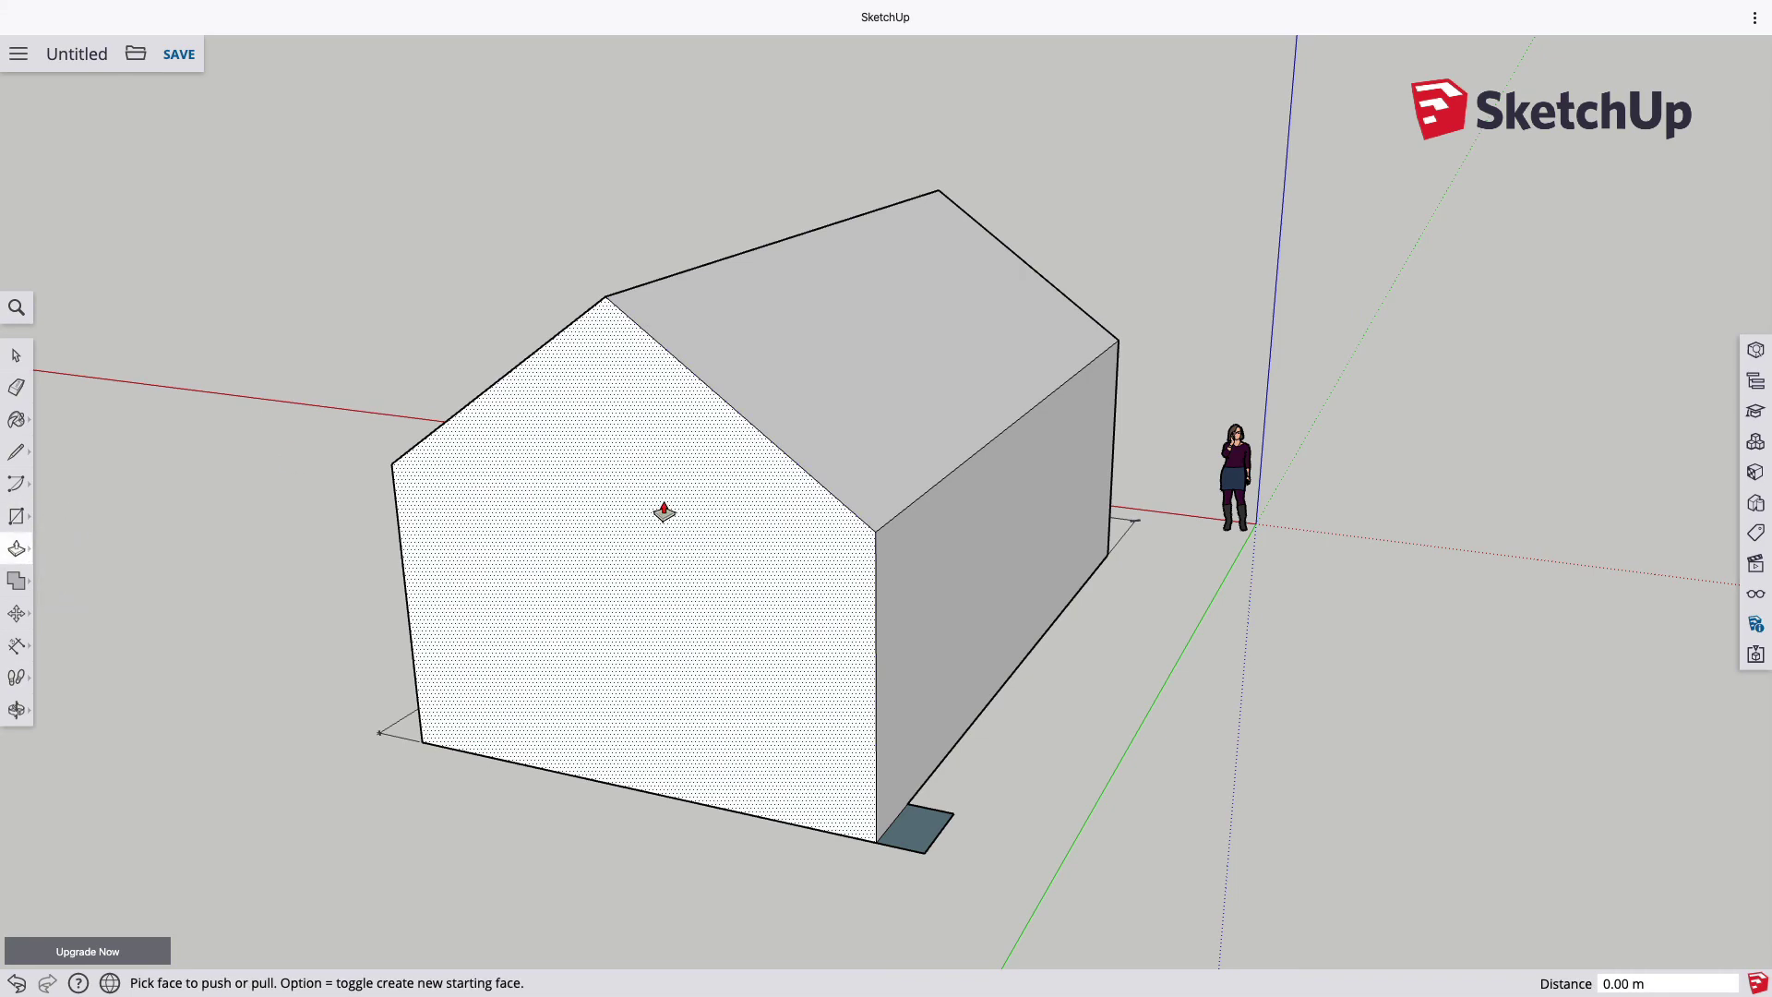
left_click(921, 827)
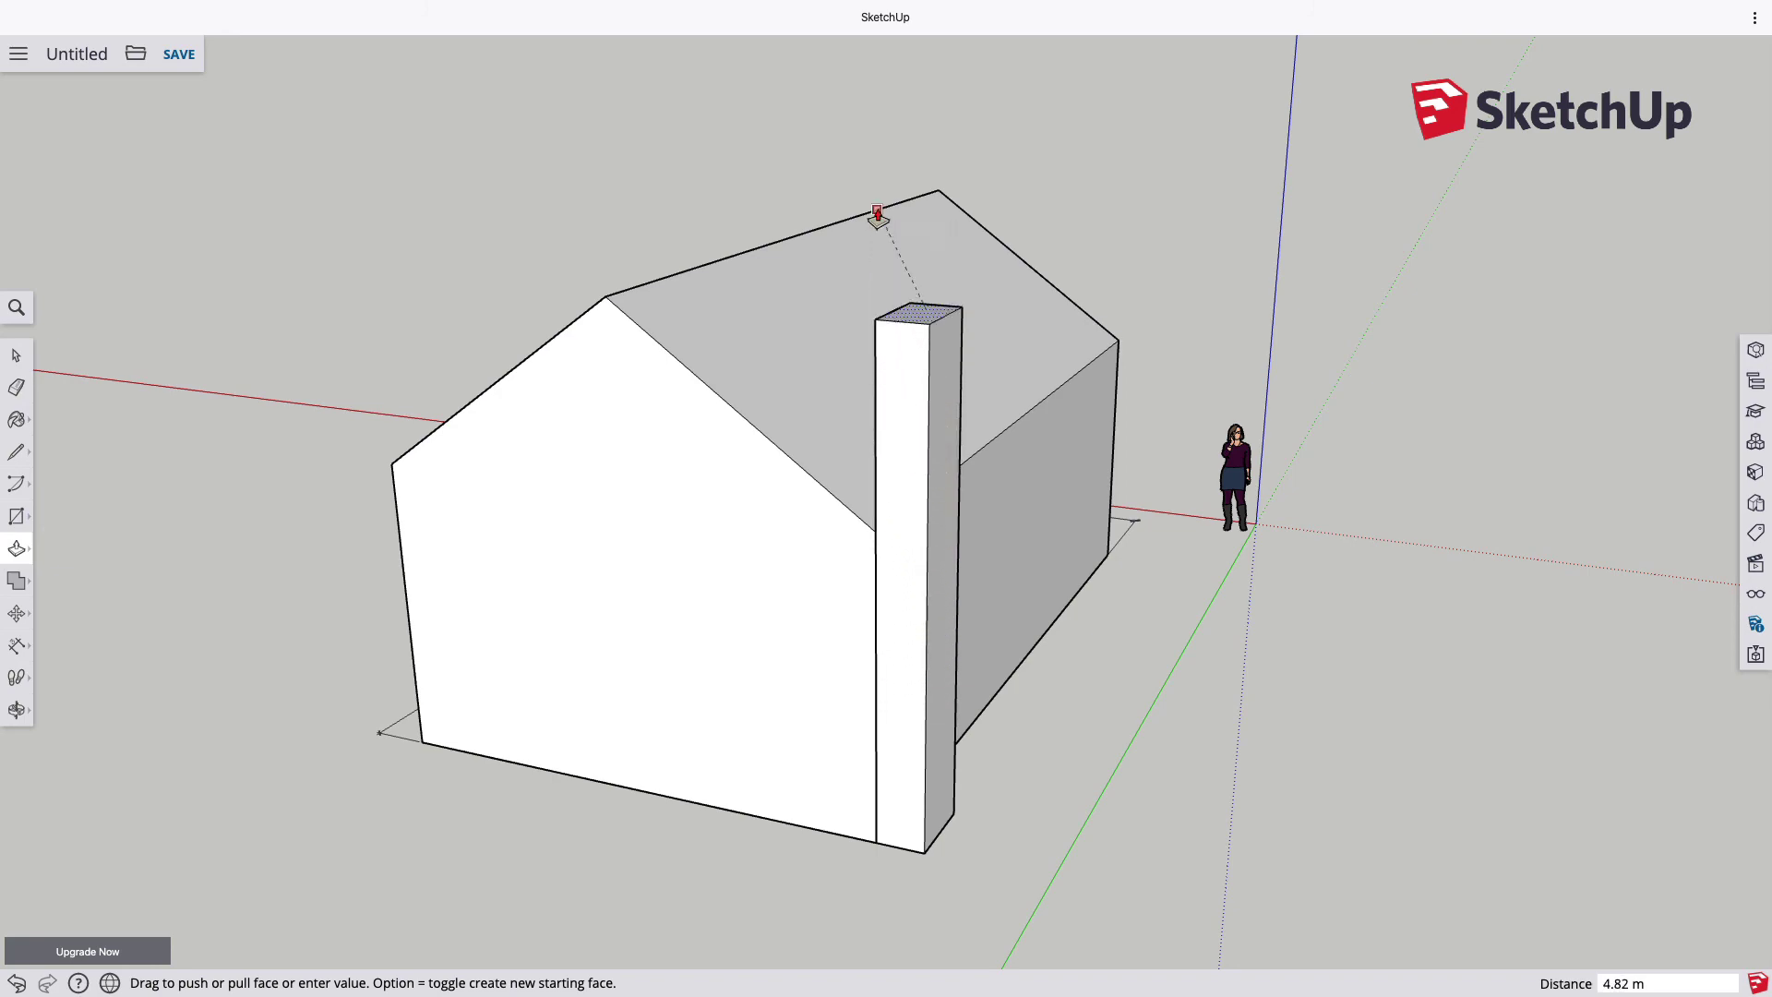
left_click(931, 238)
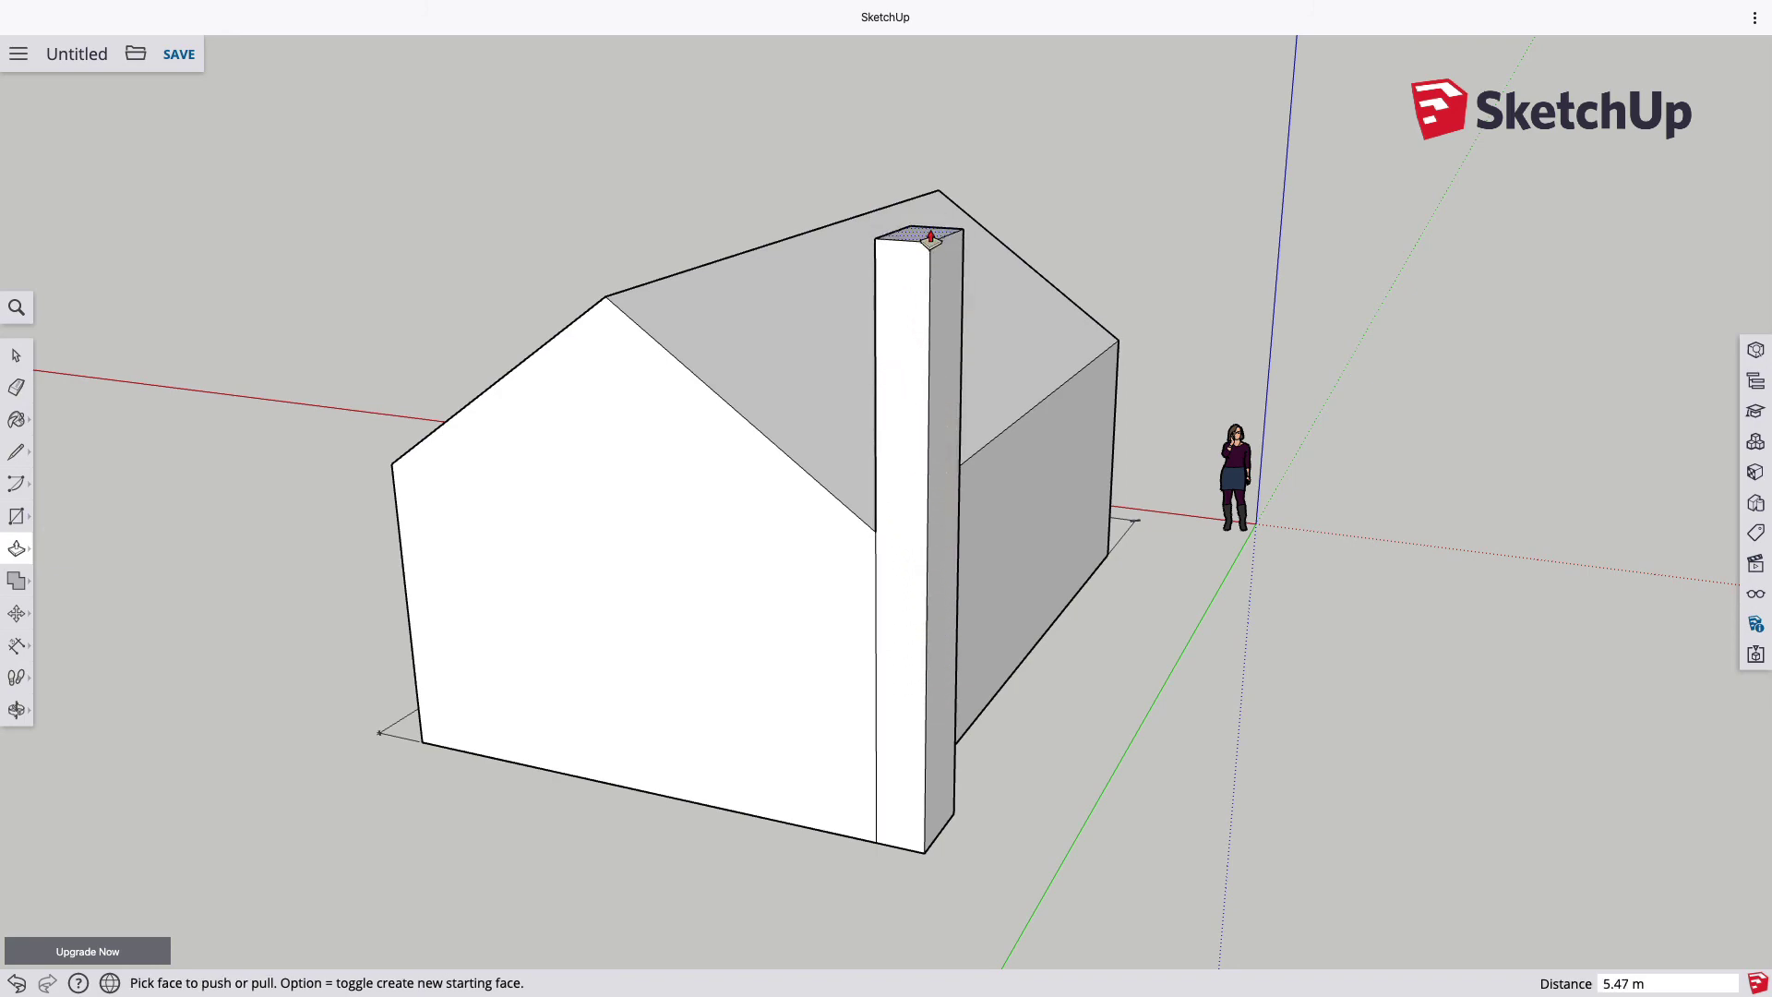
left_click(11, 652)
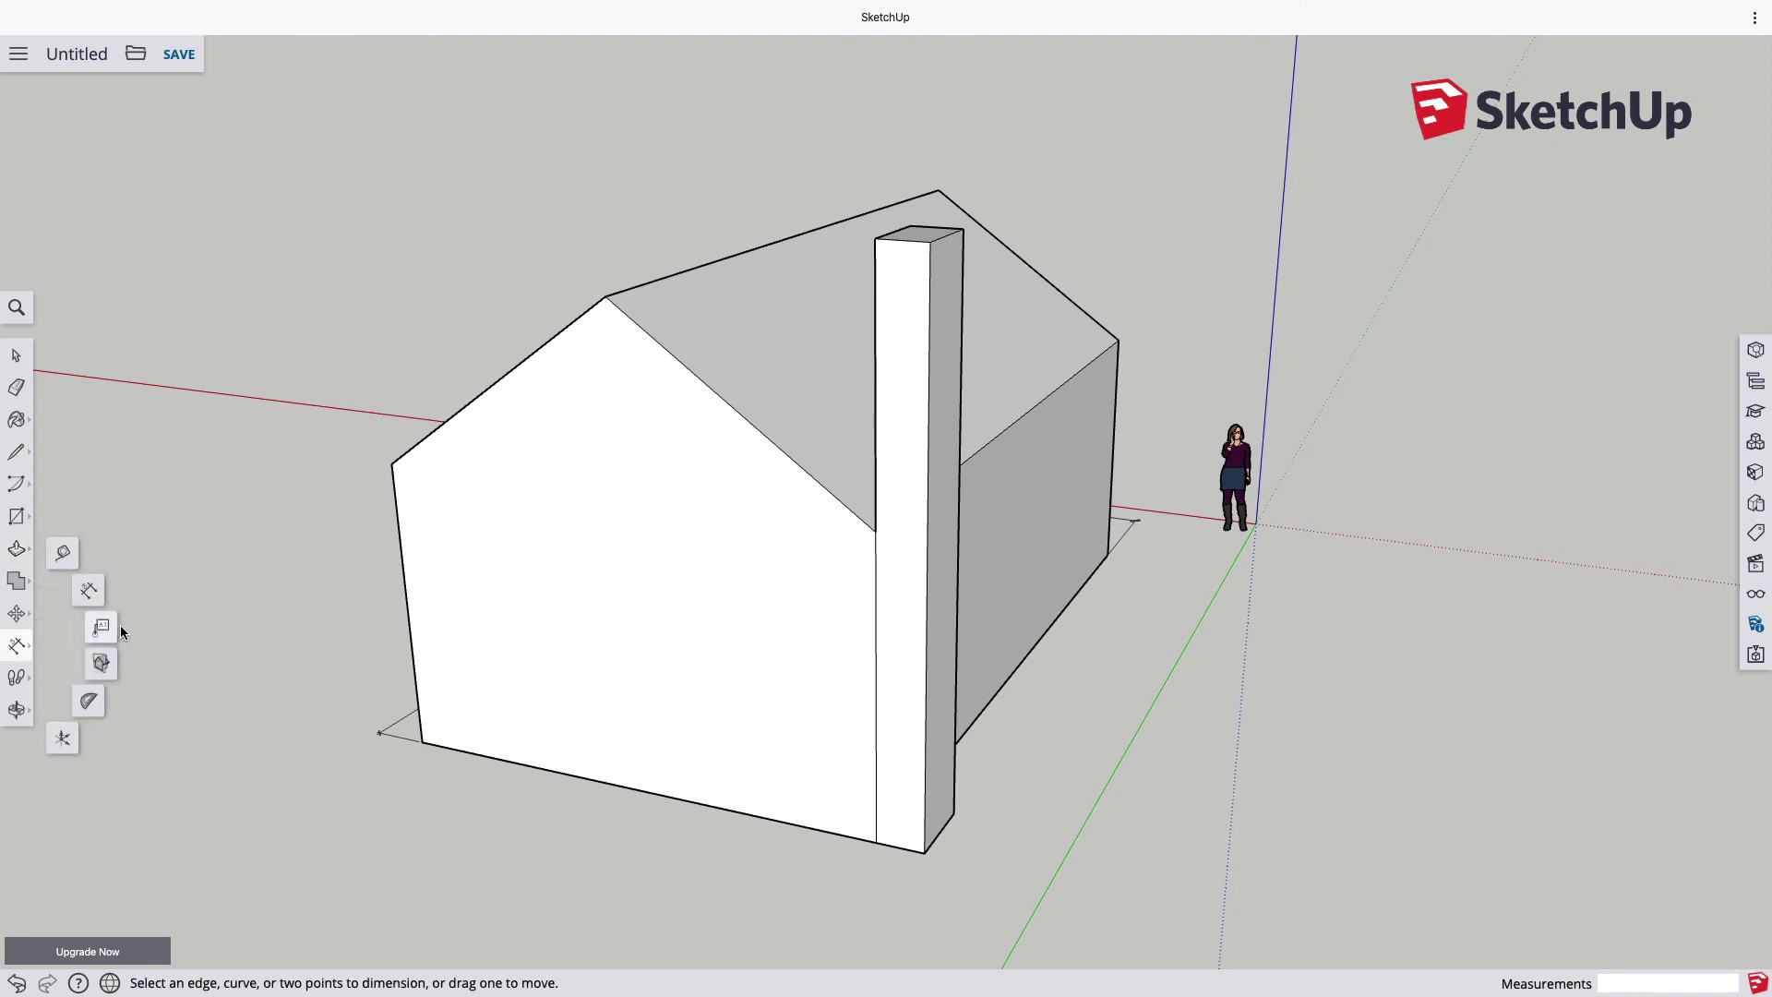
Dimension the chimney's height (5.47 m) from its bottom corner to its top corner.
left_click(91, 590)
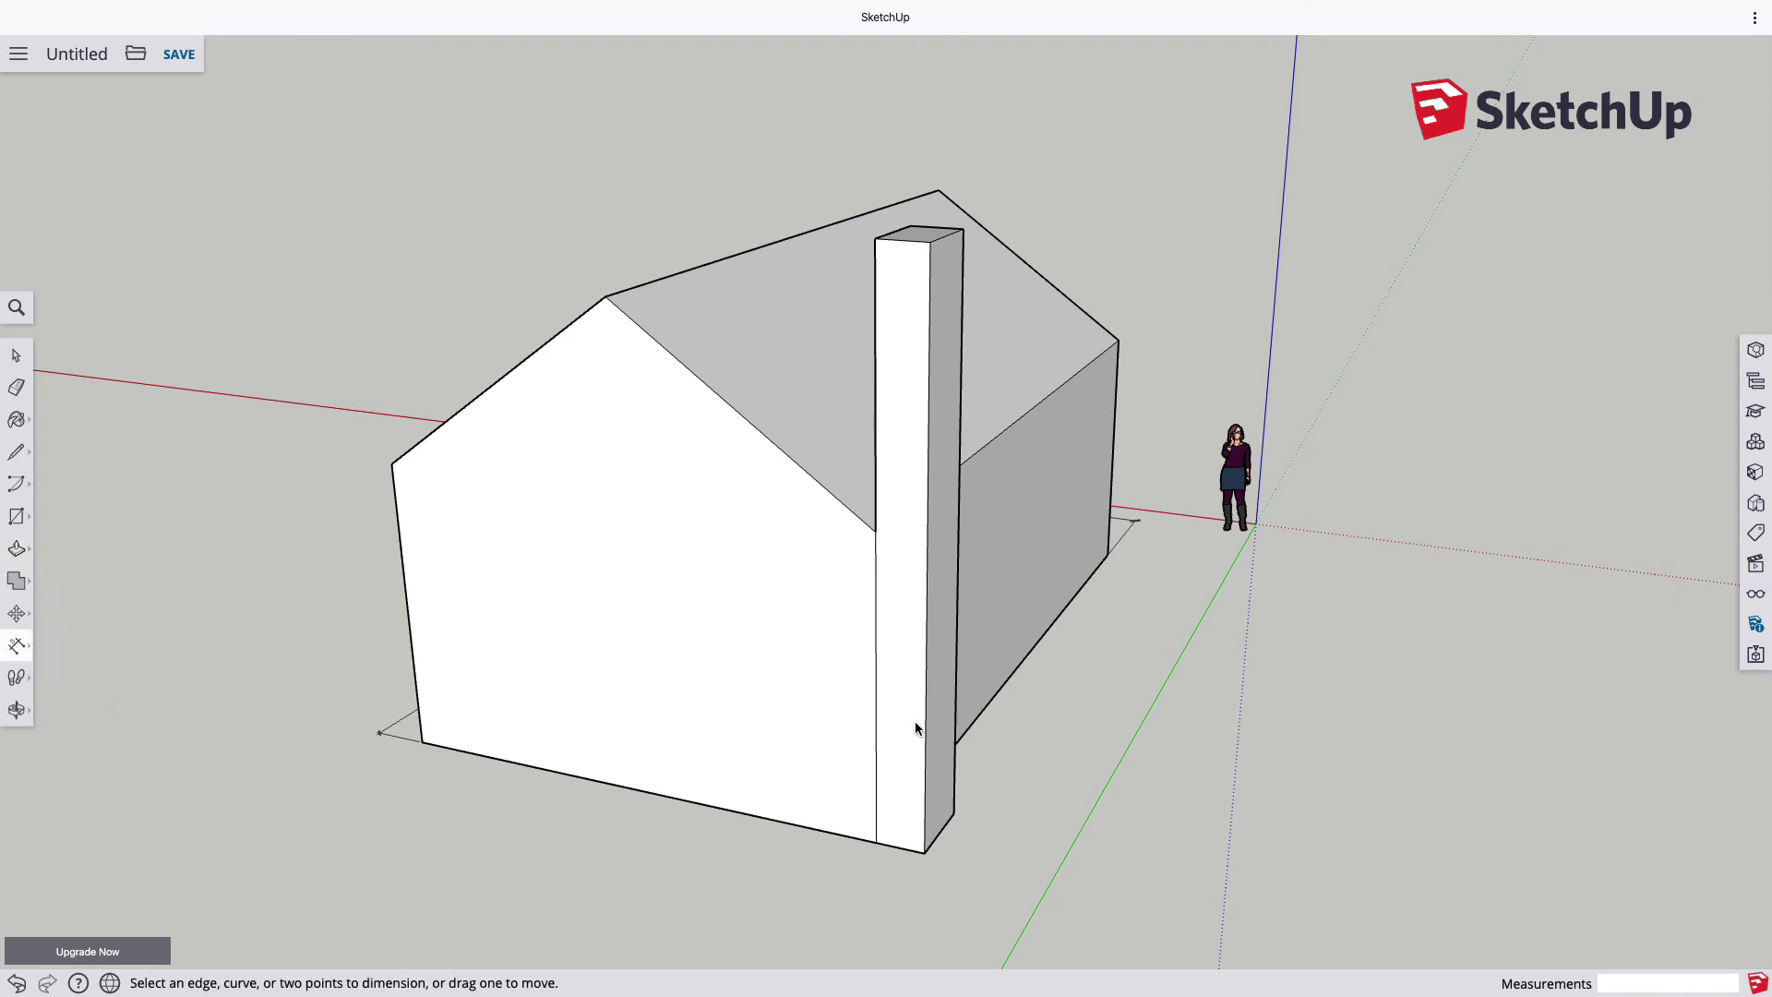
left_click(925, 852)
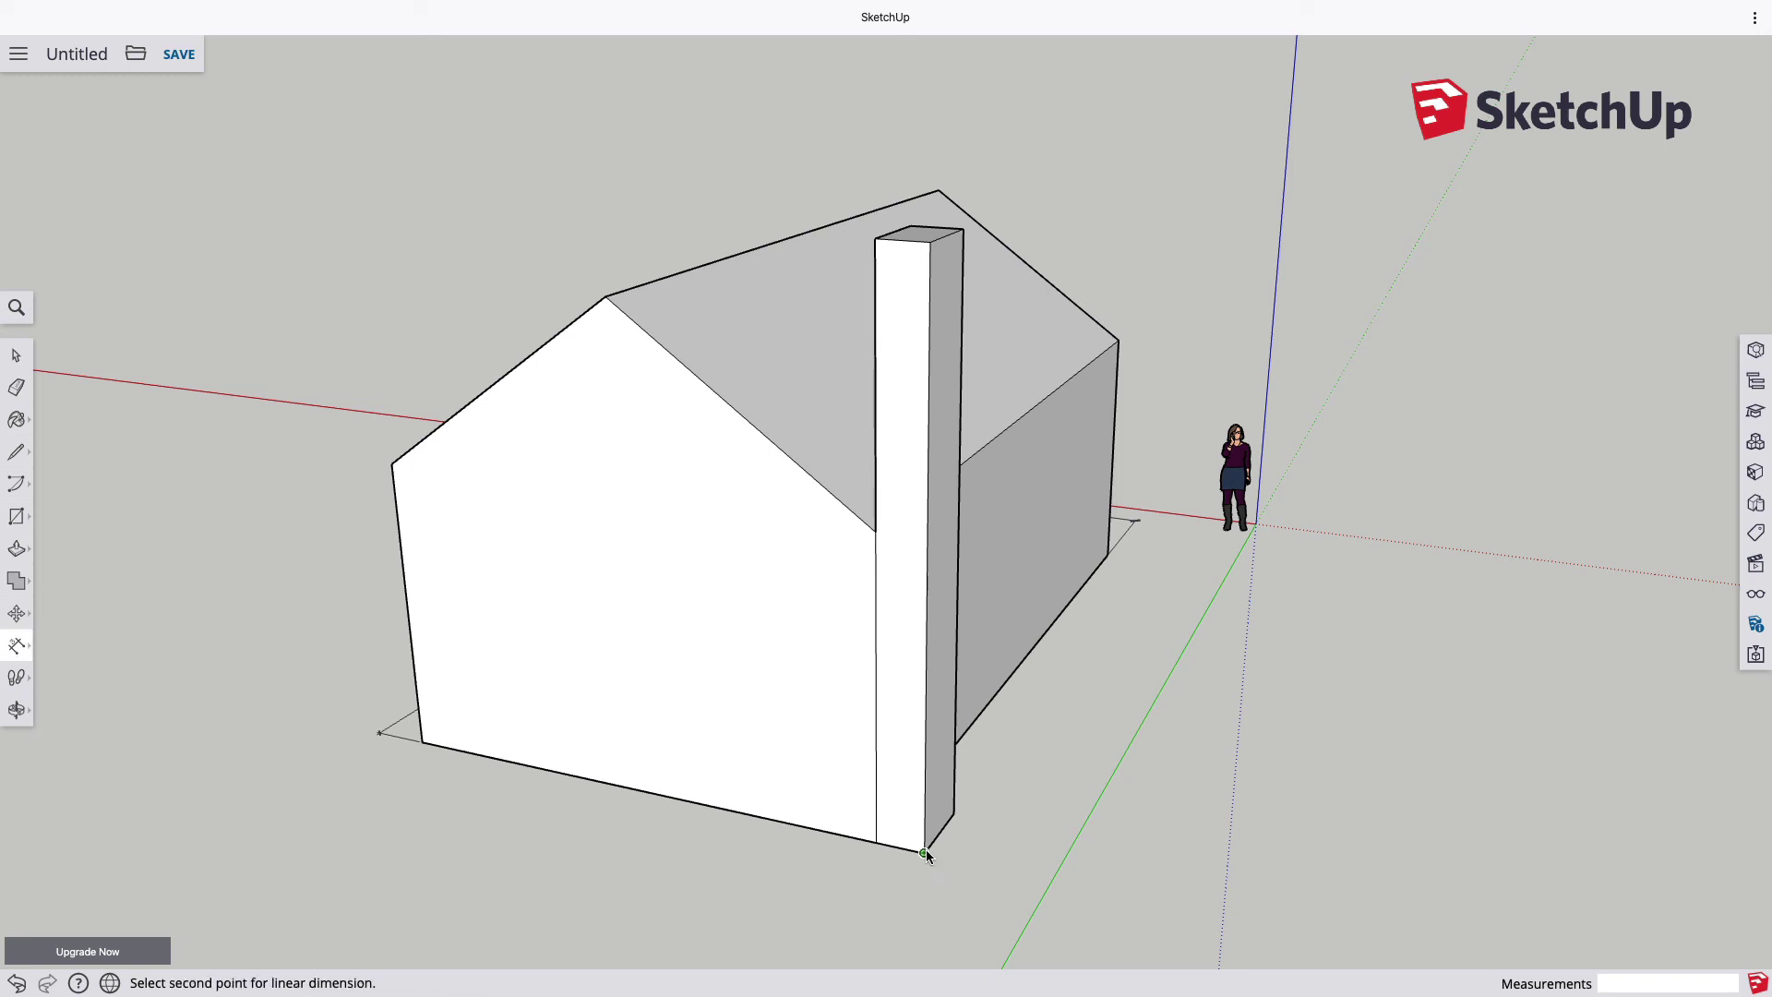
left_click(929, 242)
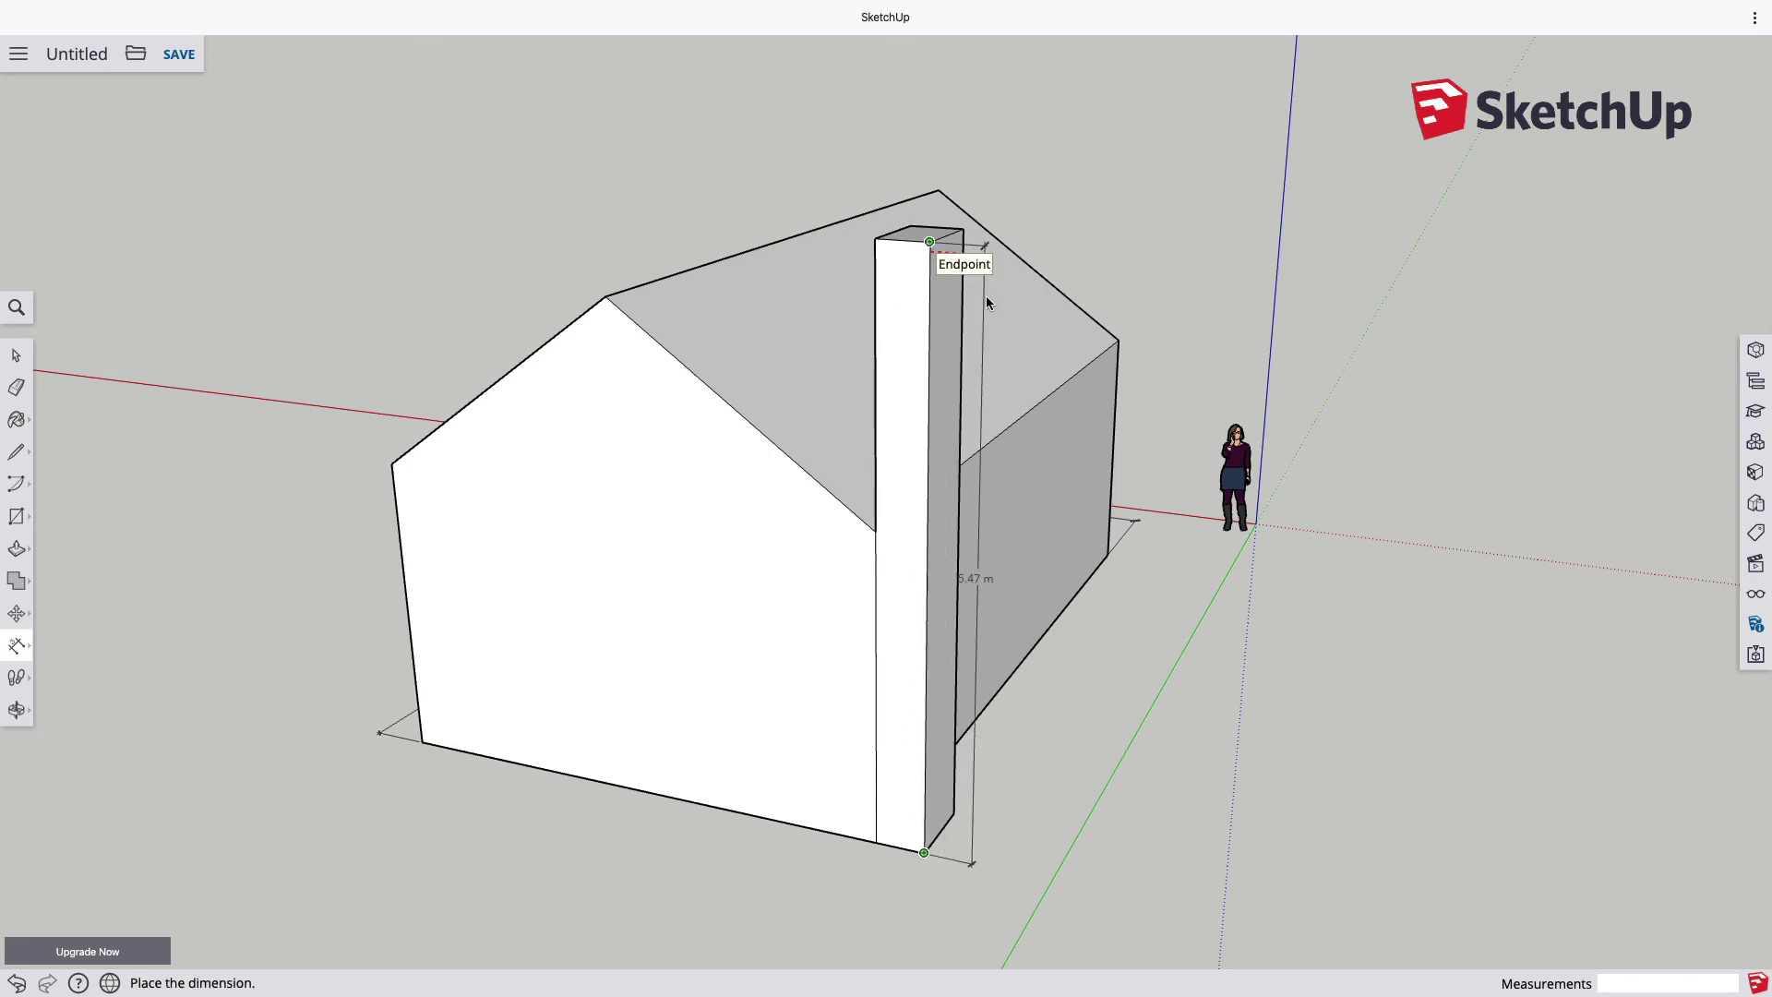
left_click(1037, 315)
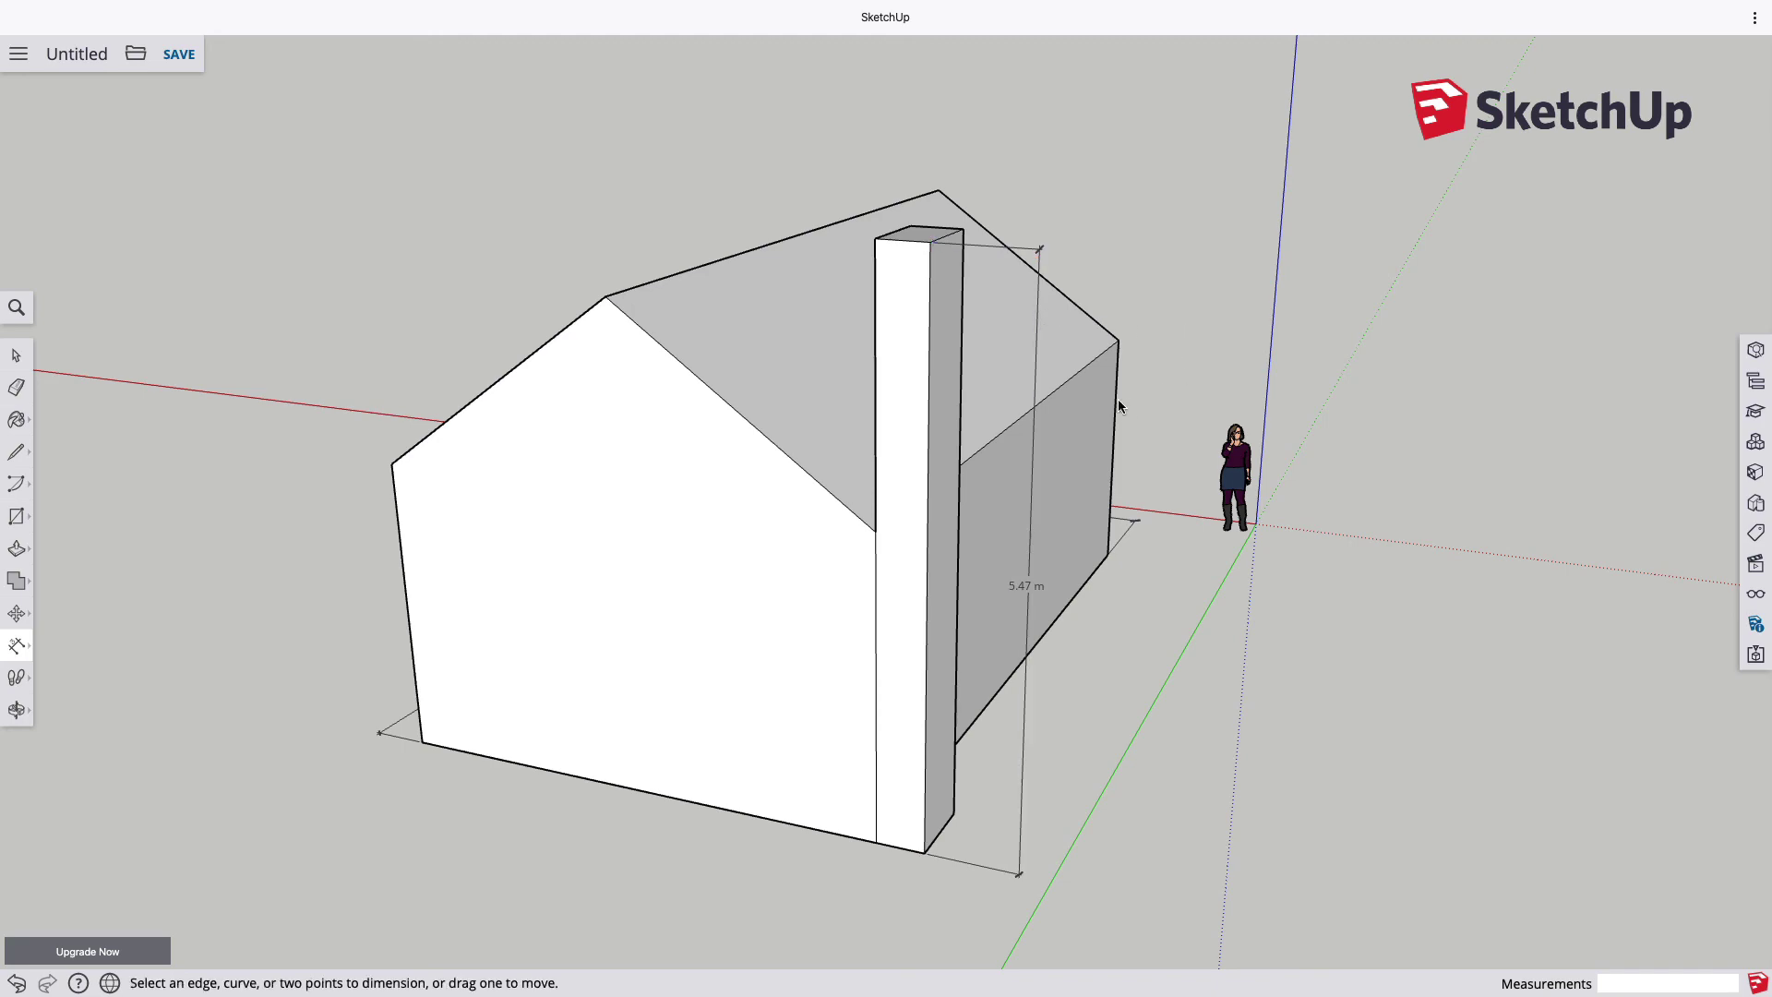
Orbit back to a three-quarter view of the house's front gable and side.
key("o")
left_click_drag(1092, 424, 892, 367)
left_click_drag(1404, 368, 954, 411)
mouse_move(1372, 415)
left_mouse_down()
mouse_move(1215, 396)
mouse_move(1109, 453)
mouse_move(800, 406)
left_mouse_up()
mouse_move(1465, 377)
left_mouse_down()
mouse_move(1274, 440)
mouse_move(1088, 447)
mouse_move(961, 424)
mouse_move(938, 444)
mouse_move(1028, 498)
mouse_move(1116, 467)
mouse_move(1090, 414)
mouse_move(1028, 533)
left_mouse_up()
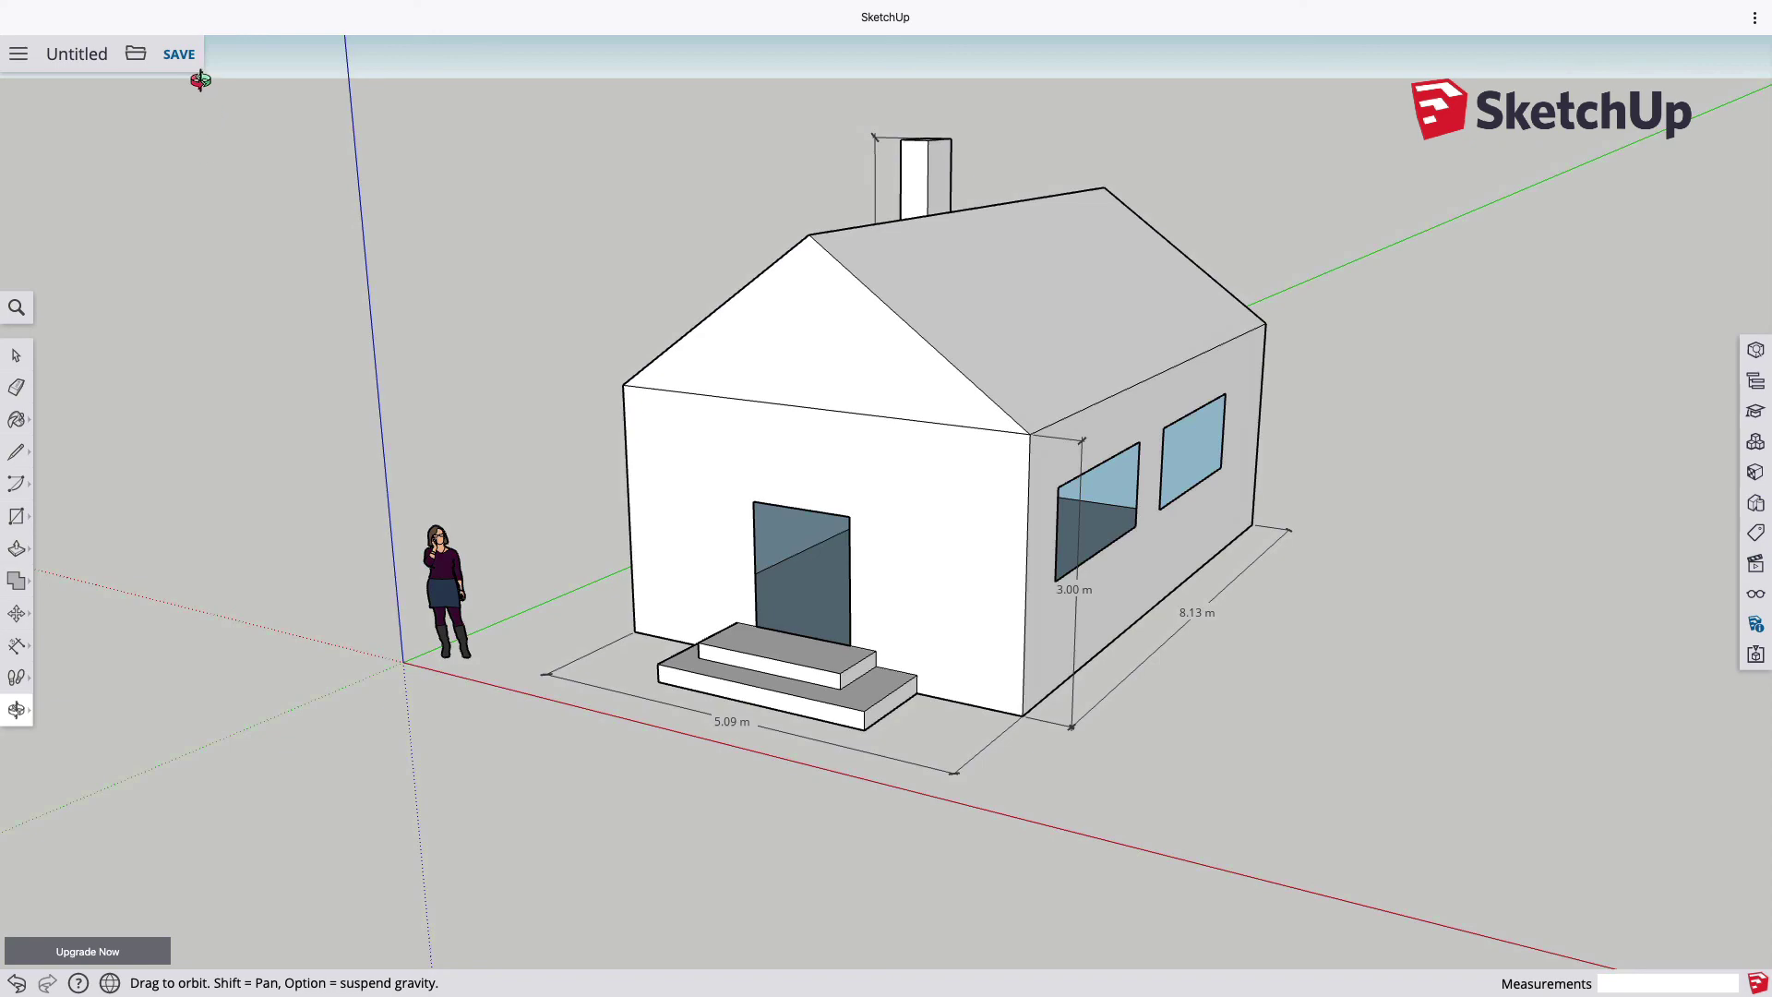
Start saving and create a new YouTube folder in the SketchUp project.
left_click(180, 57)
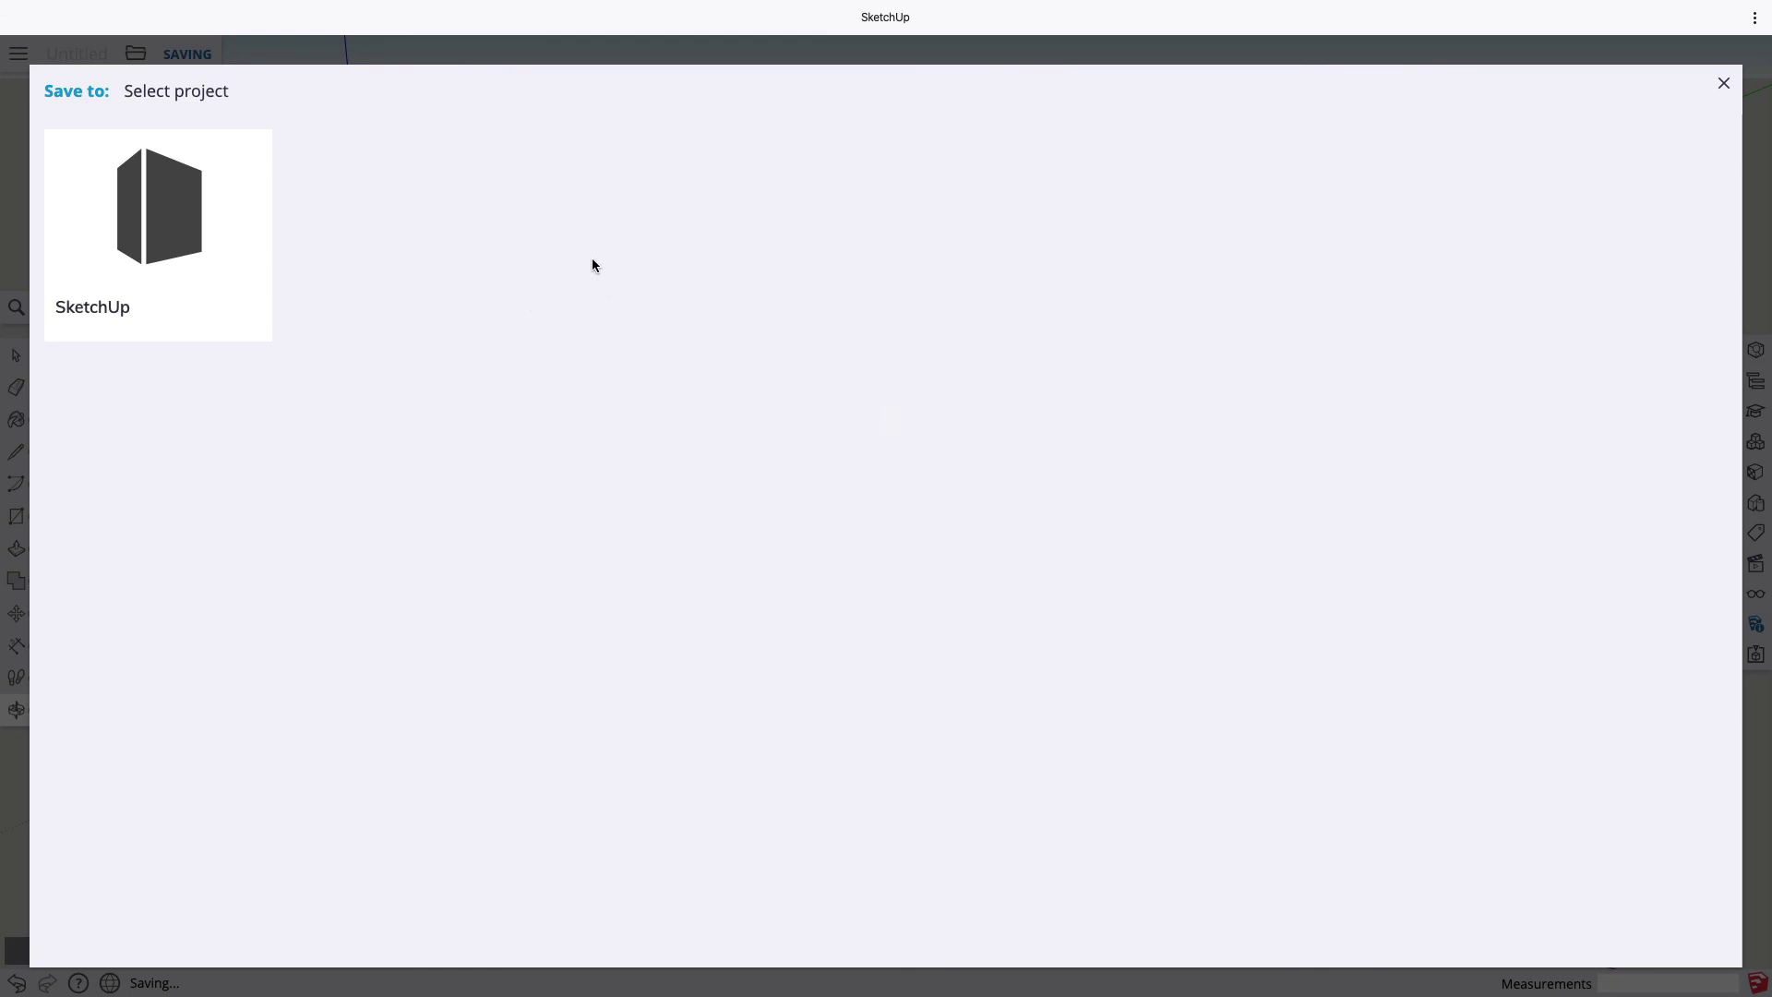
left_click(171, 187)
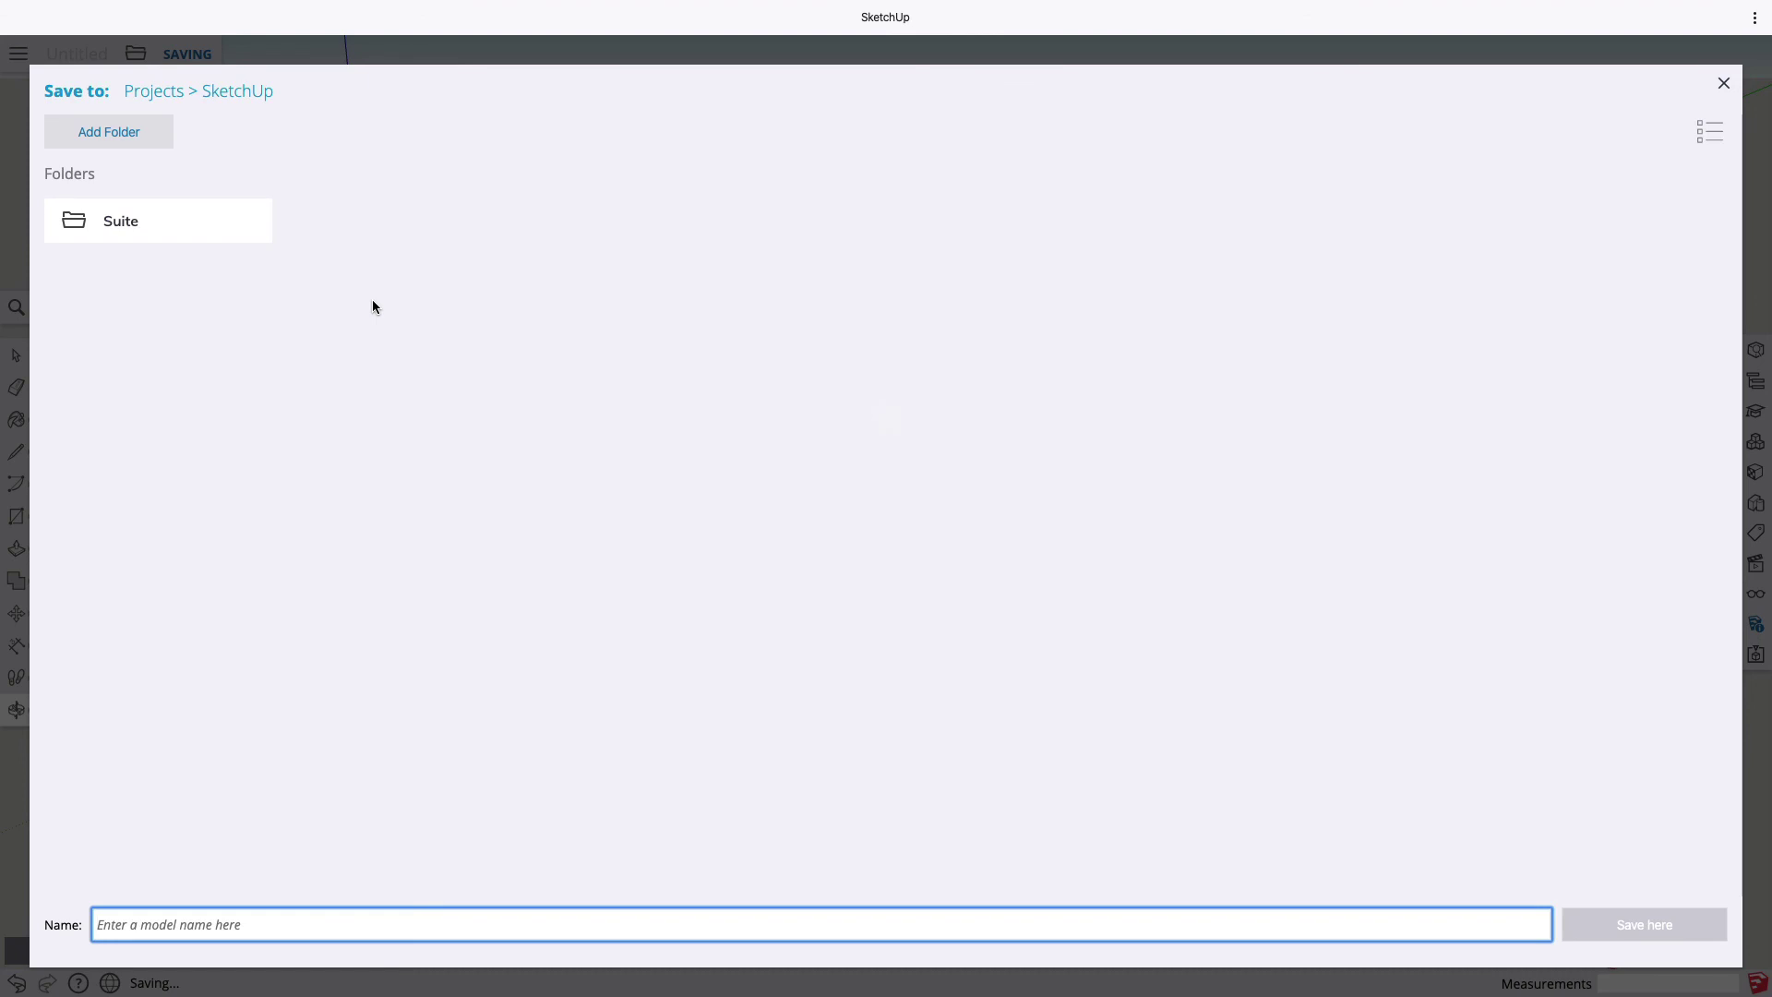
left_click(103, 144)
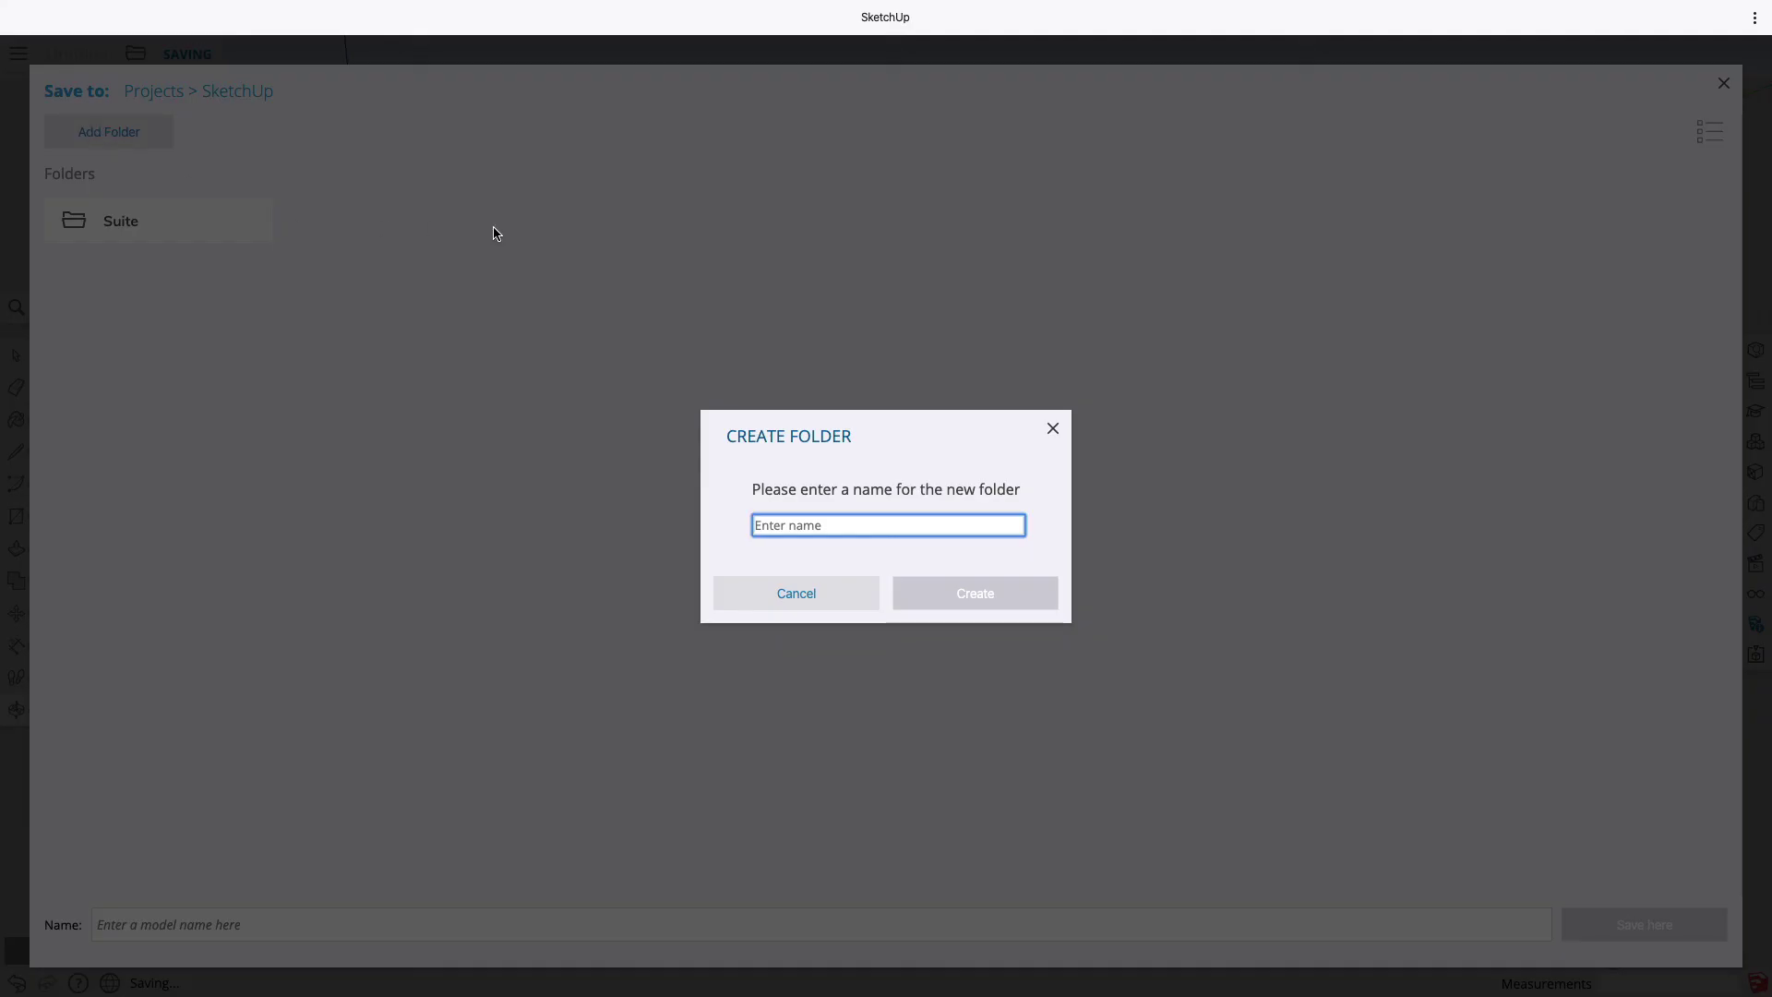
type("YouTube")
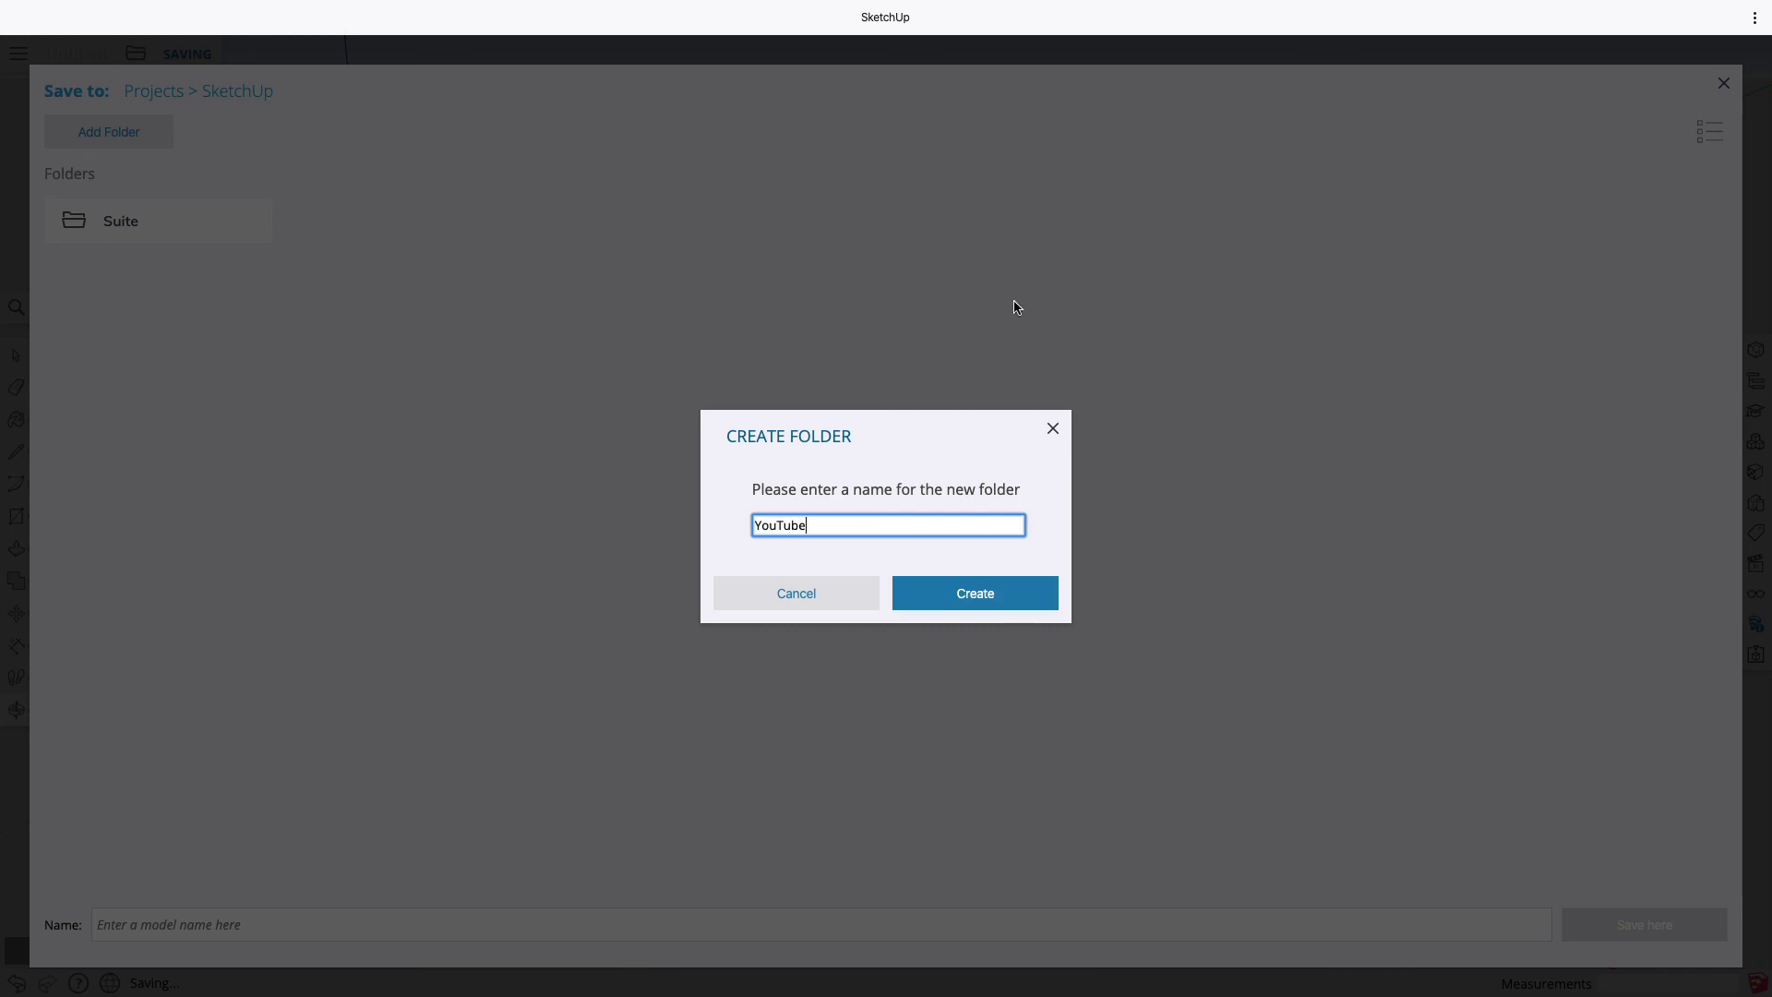
left_click(1020, 595)
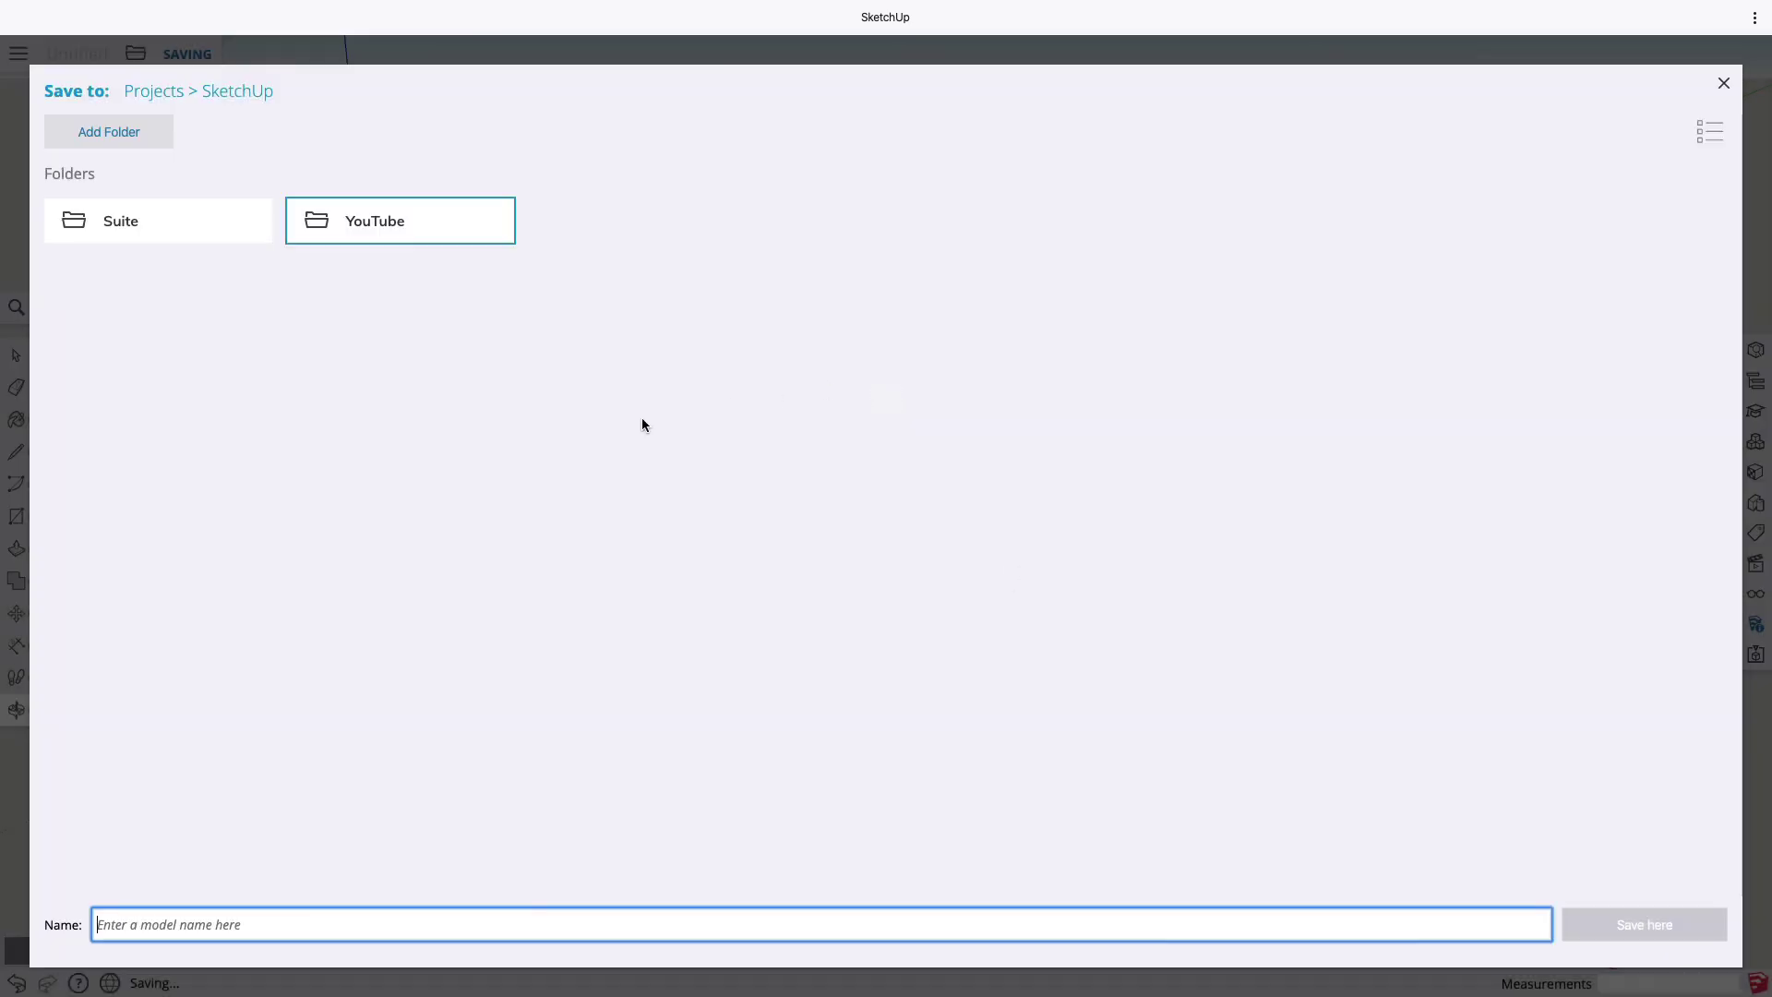
Save the model as 'Casa com chaminé' inside the YouTube folder.
double_click(407, 212)
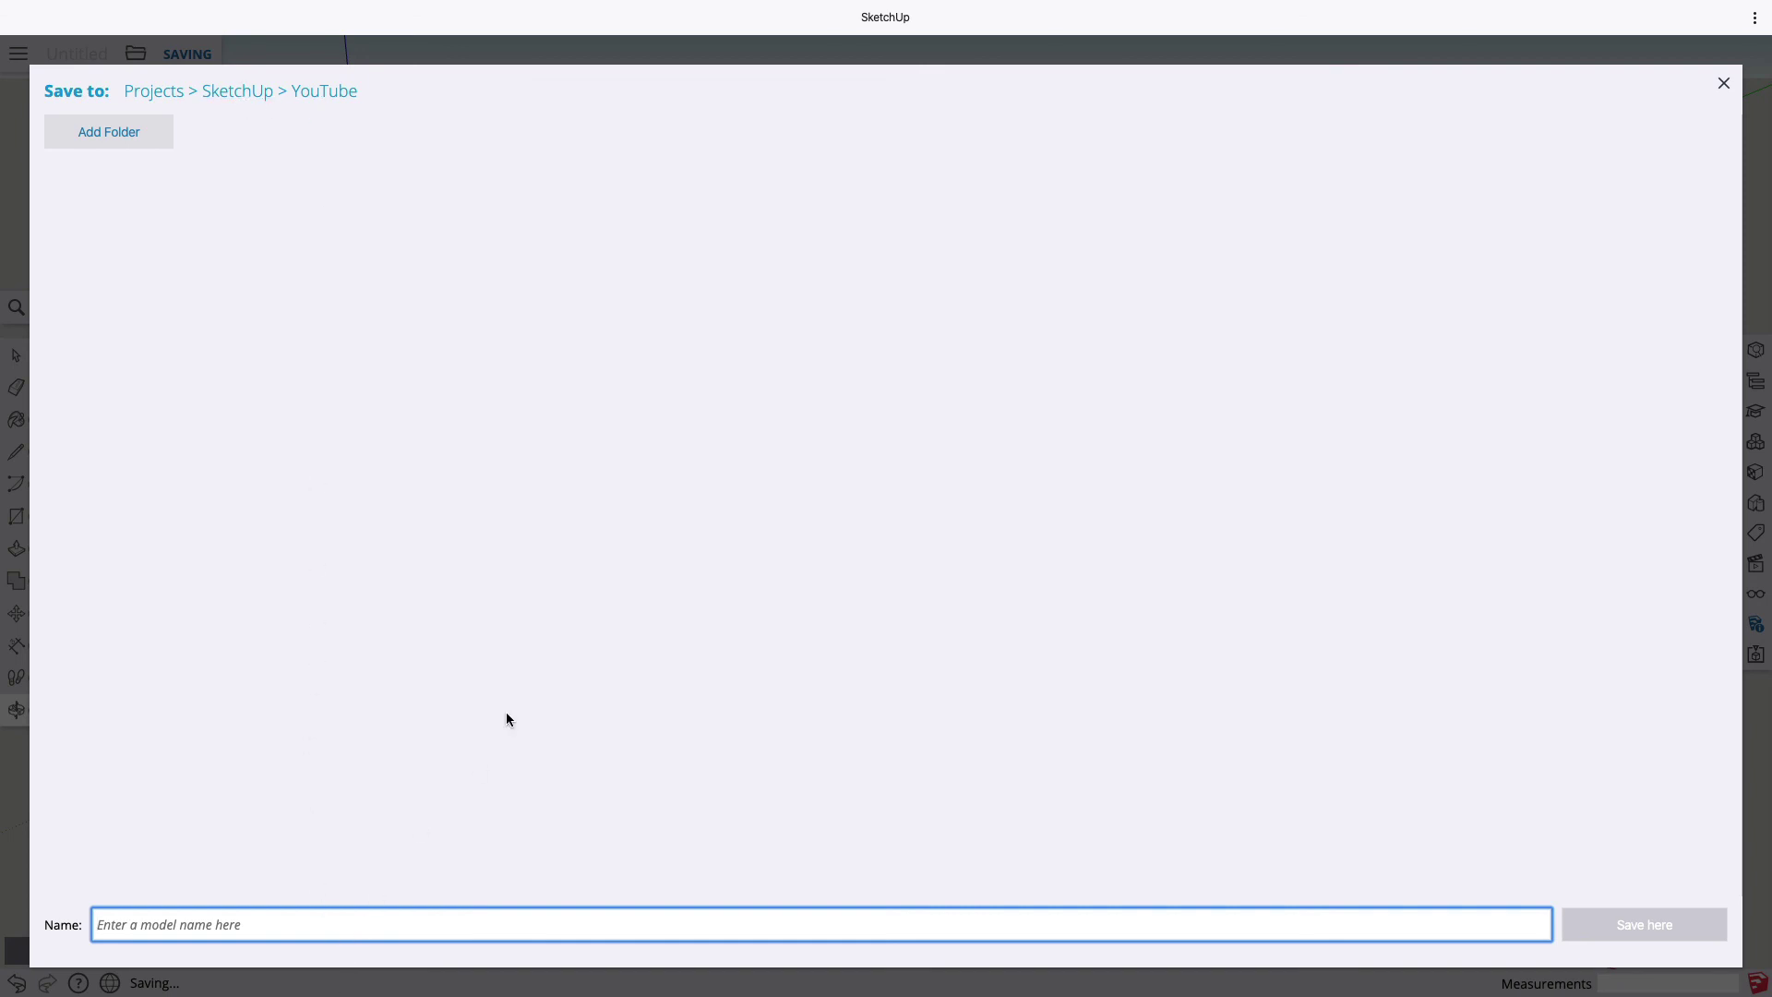
type("Cas")
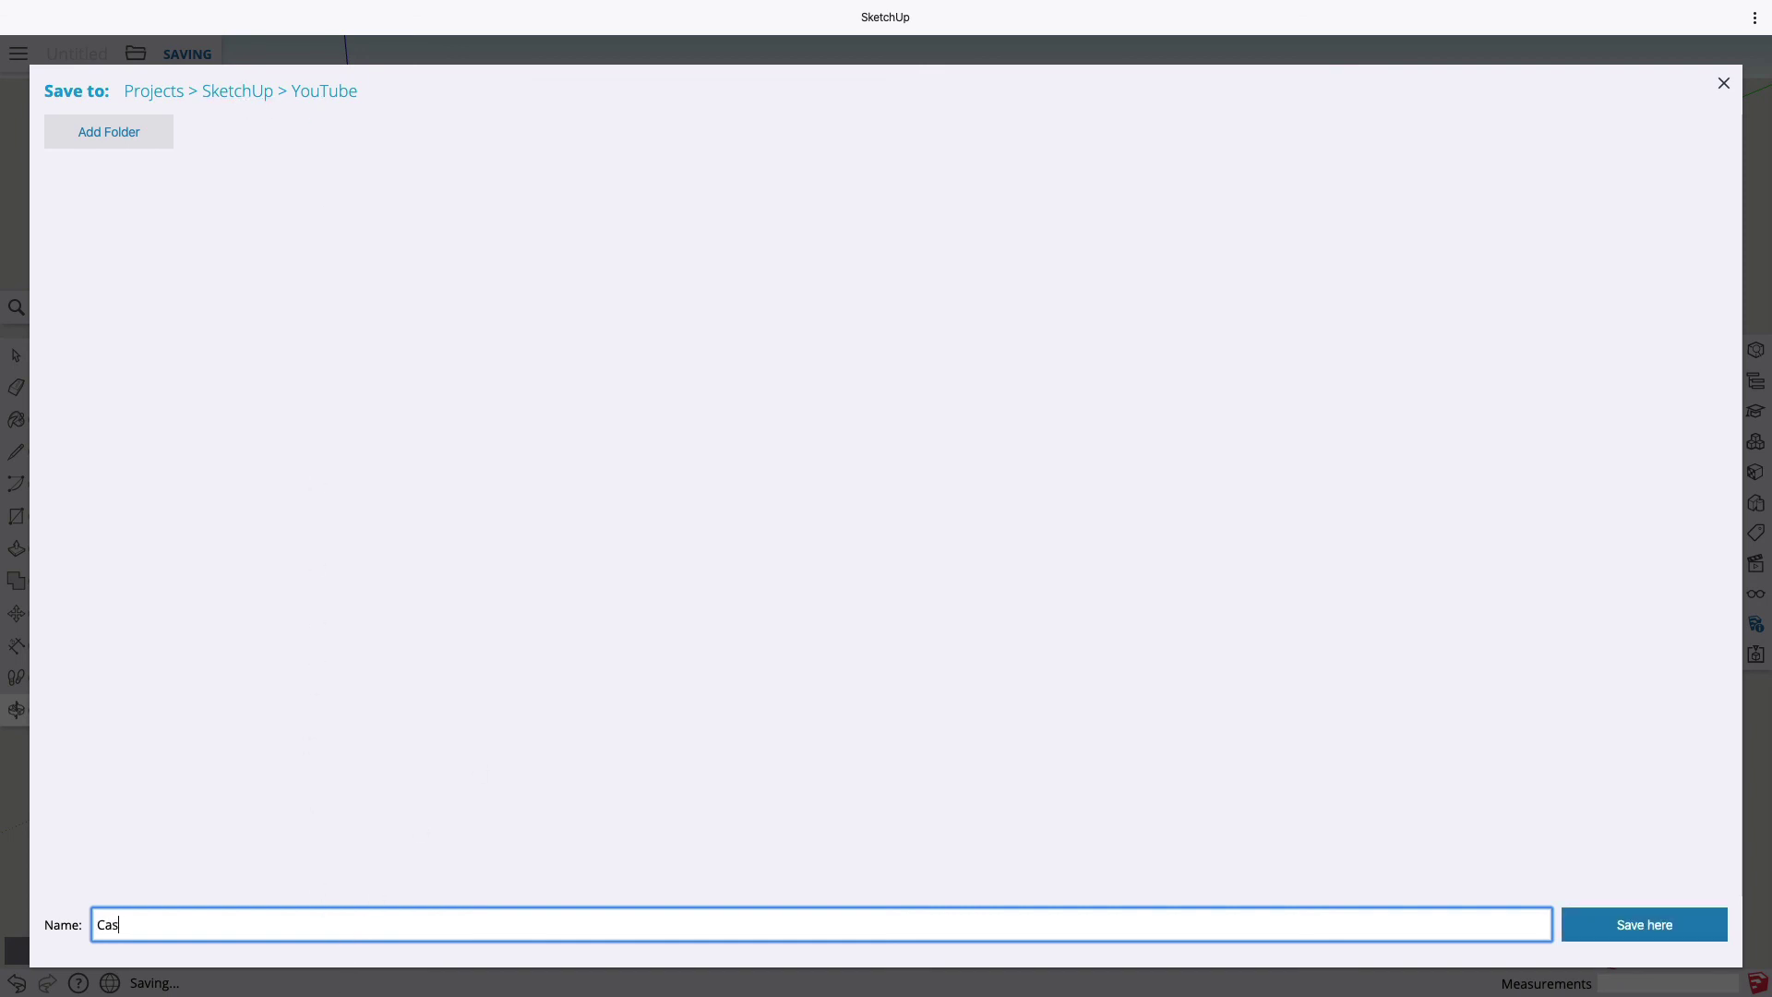
type("a com ch")
type("aminé")
left_click(1636, 927)
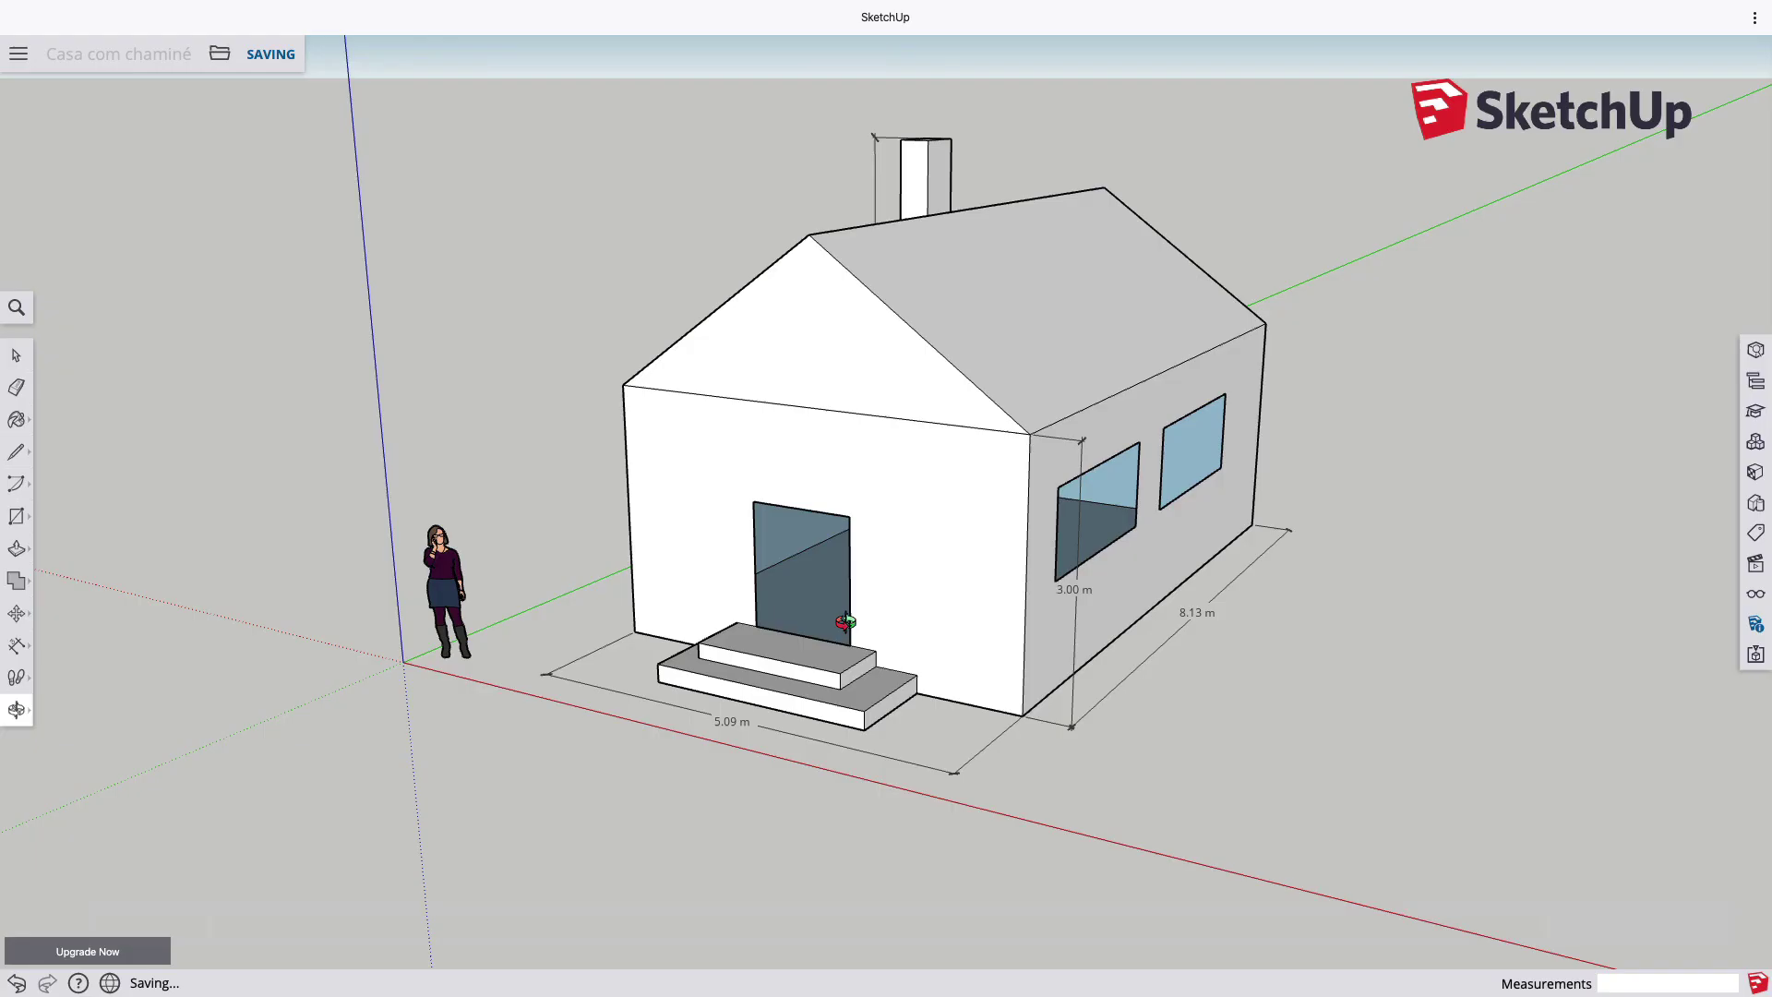